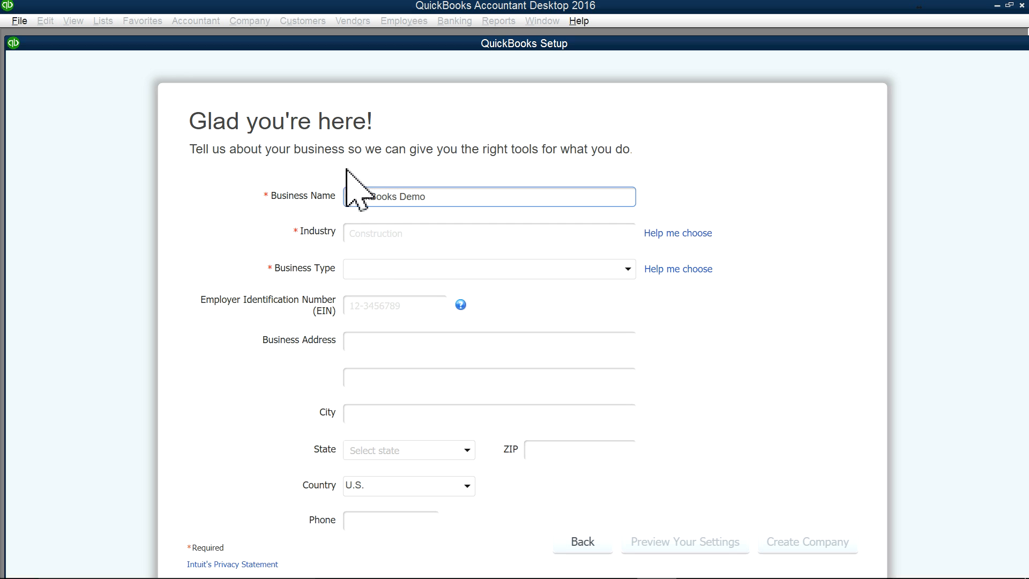
- Set the company's industry to General Service-based Business from the list of suggested industries
{"action": "left_click", "coordinate": [369, 232]}
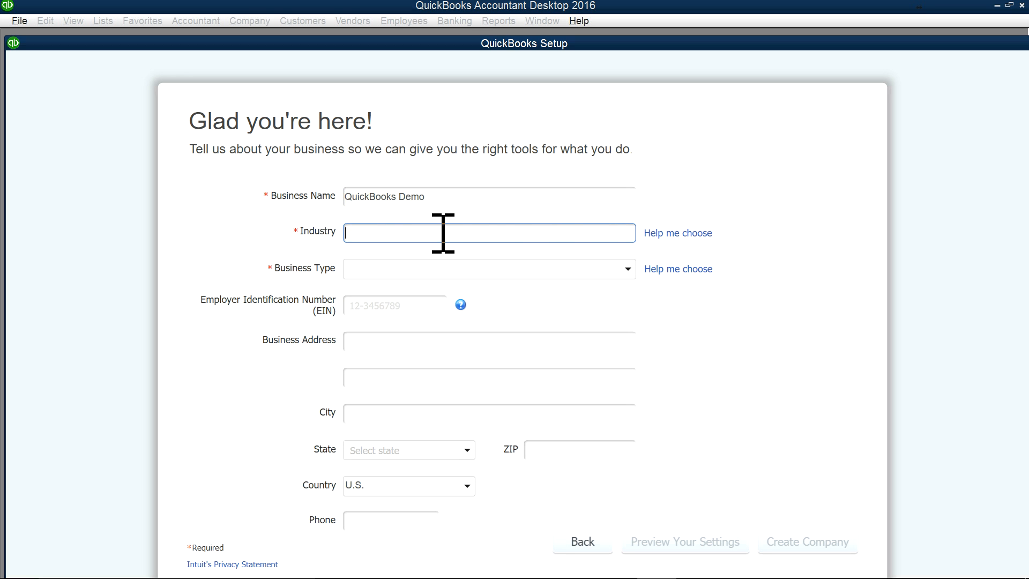
{"action": "type", "text": "e"}
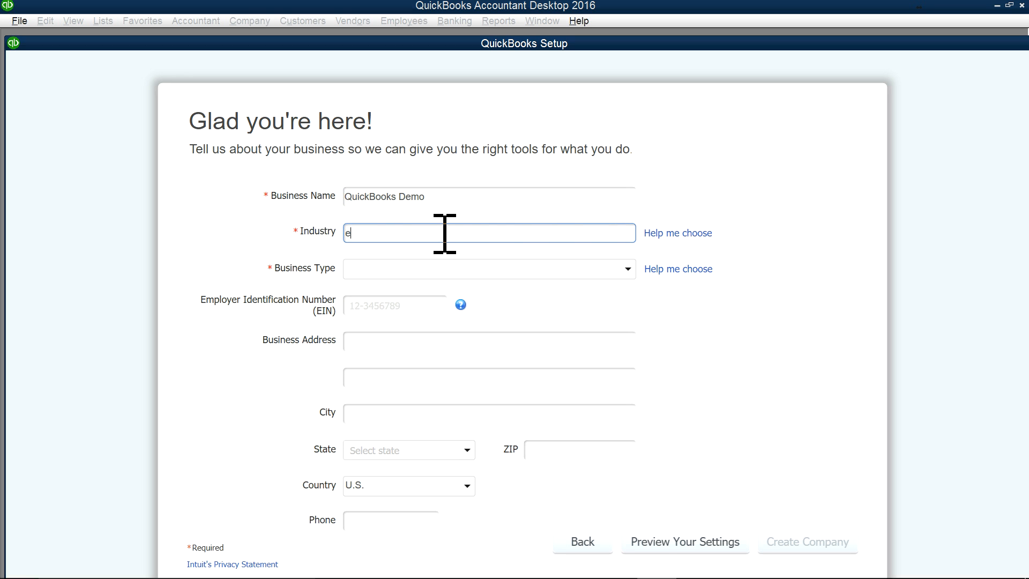
{"action": "left_click", "coordinate": [697, 234]}
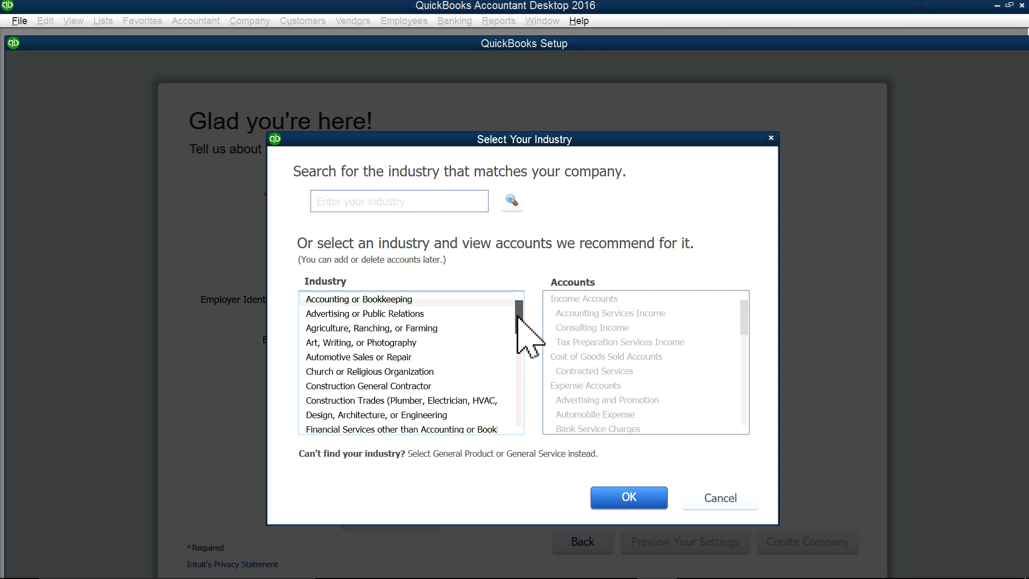
{"action": "left_click_drag", "start_coordinate": [517, 316], "coordinate": [516, 324]}
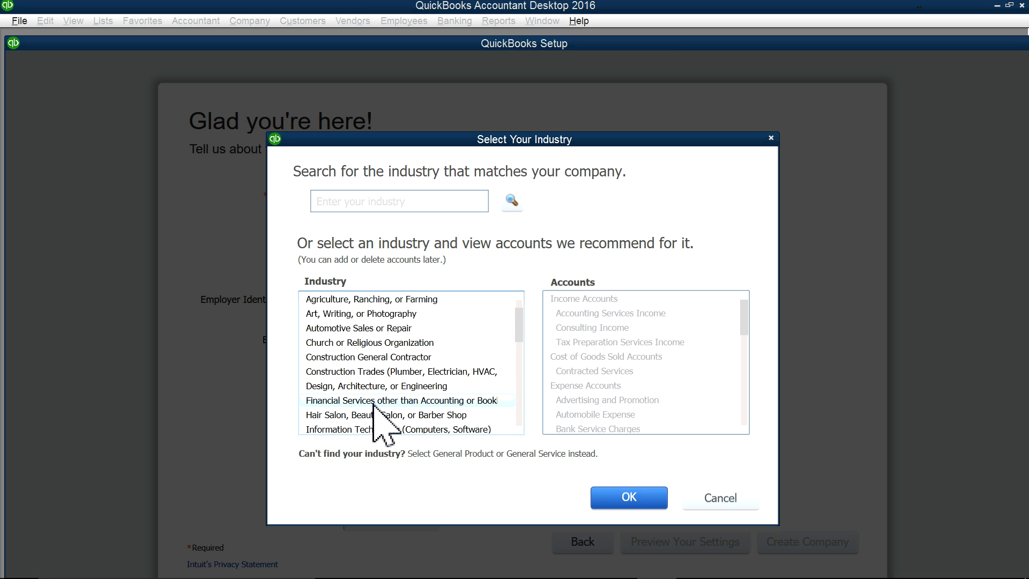
{"action": "scroll", "coordinate": [374, 405], "scroll_direction": "down", "scroll_amount": 1}
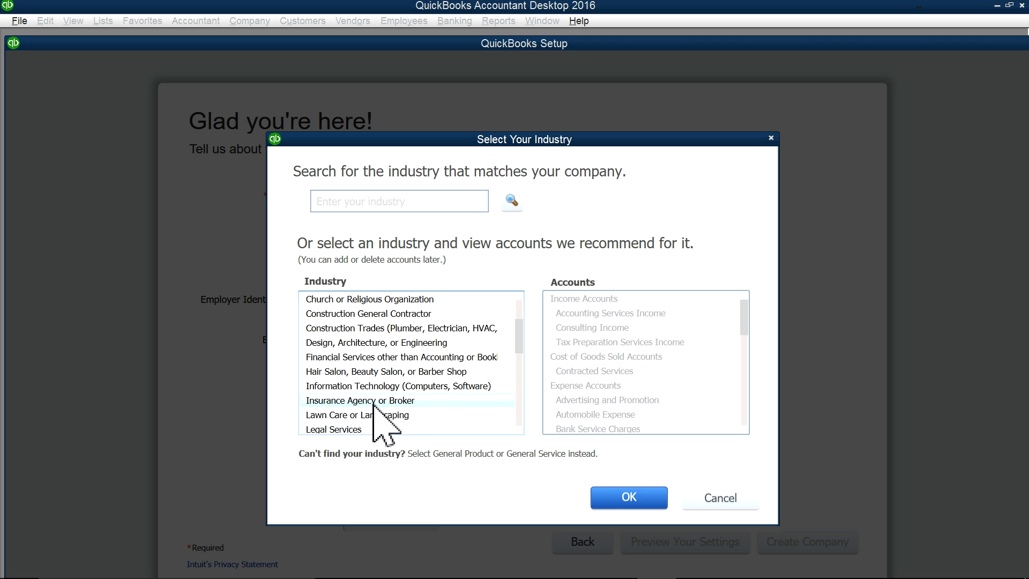
{"action": "scroll", "coordinate": [373, 406], "scroll_direction": "up", "scroll_amount": 1}
{"action": "scroll", "coordinate": [373, 406], "scroll_direction": "down", "scroll_amount": 1}
{"action": "scroll", "coordinate": [374, 406], "scroll_direction": "down", "scroll_amount": 4}
{"action": "scroll", "coordinate": [374, 406], "scroll_direction": "down", "scroll_amount": 1}
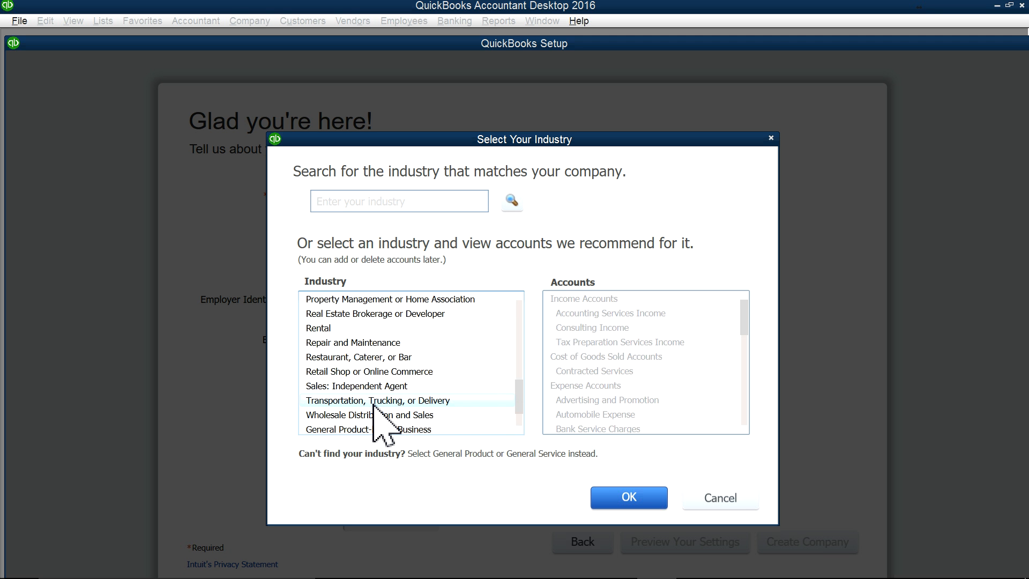
{"action": "scroll", "coordinate": [373, 405], "scroll_direction": "down", "scroll_amount": 1}
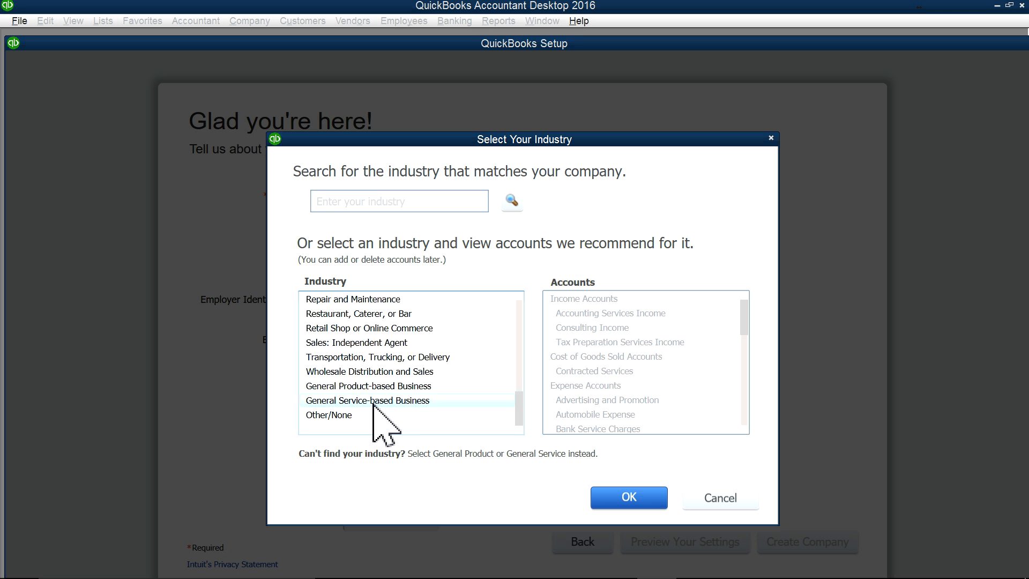
{"action": "scroll", "coordinate": [373, 405], "scroll_direction": "up", "scroll_amount": 1}
{"action": "scroll", "coordinate": [374, 406], "scroll_direction": "down", "scroll_amount": 1}
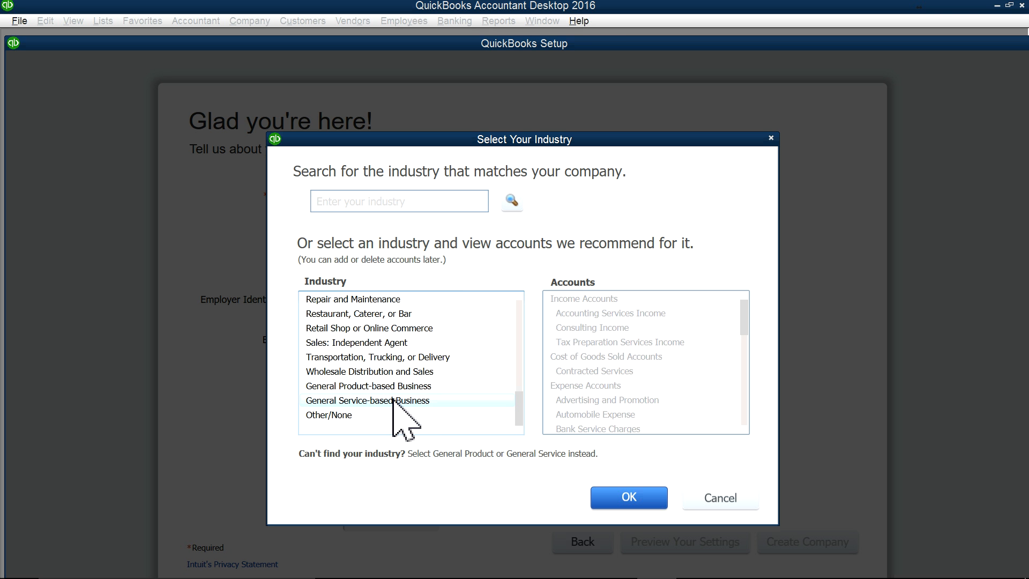
{"action": "left_click", "coordinate": [393, 400]}
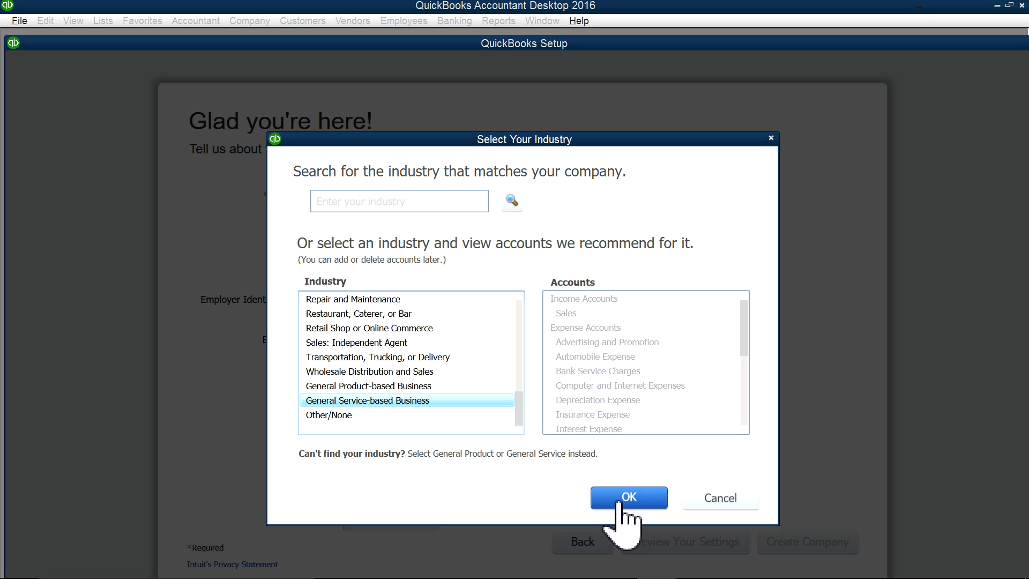
{"action": "left_click", "coordinate": [595, 314]}
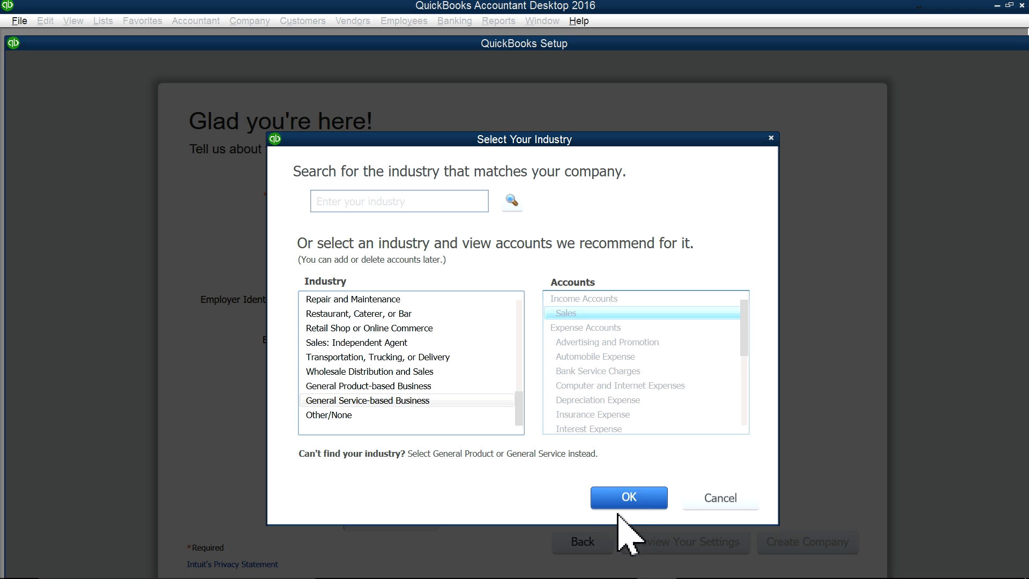
{"action": "left_click", "coordinate": [627, 498]}
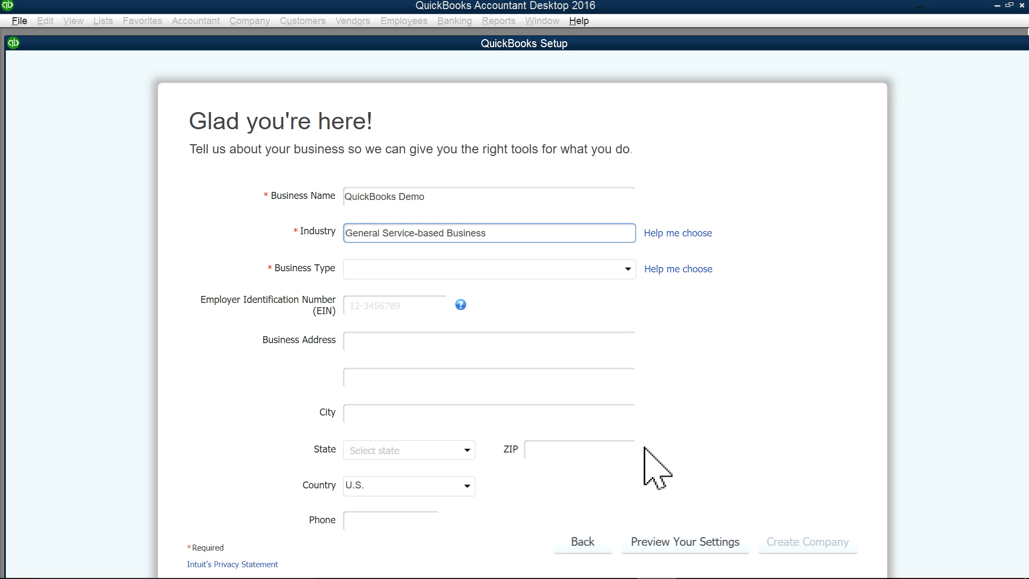
- Set the business type to Sole Proprietorship using the company type descriptions
{"action": "left_click", "coordinate": [681, 269]}
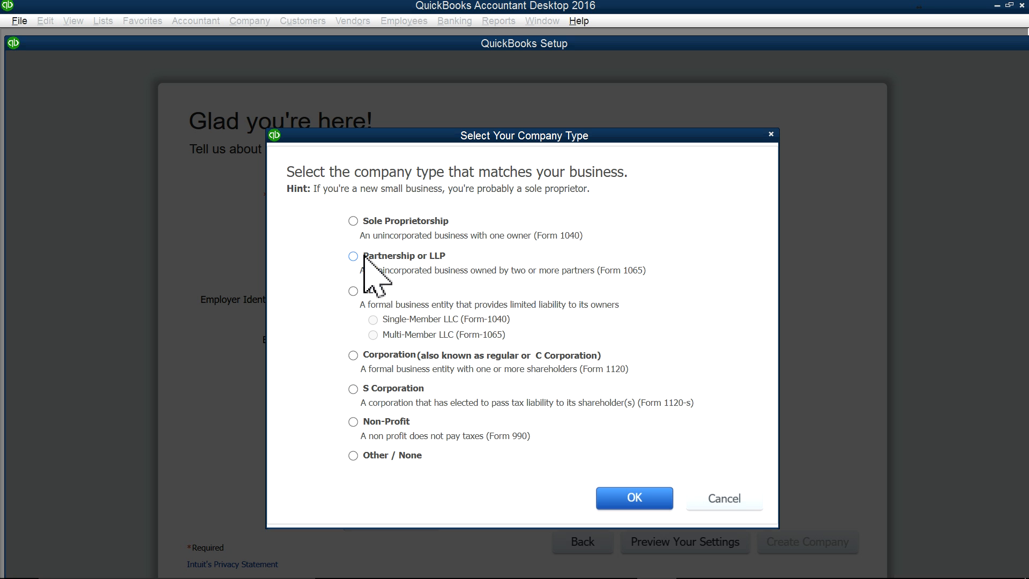
{"action": "left_click", "coordinate": [354, 221]}
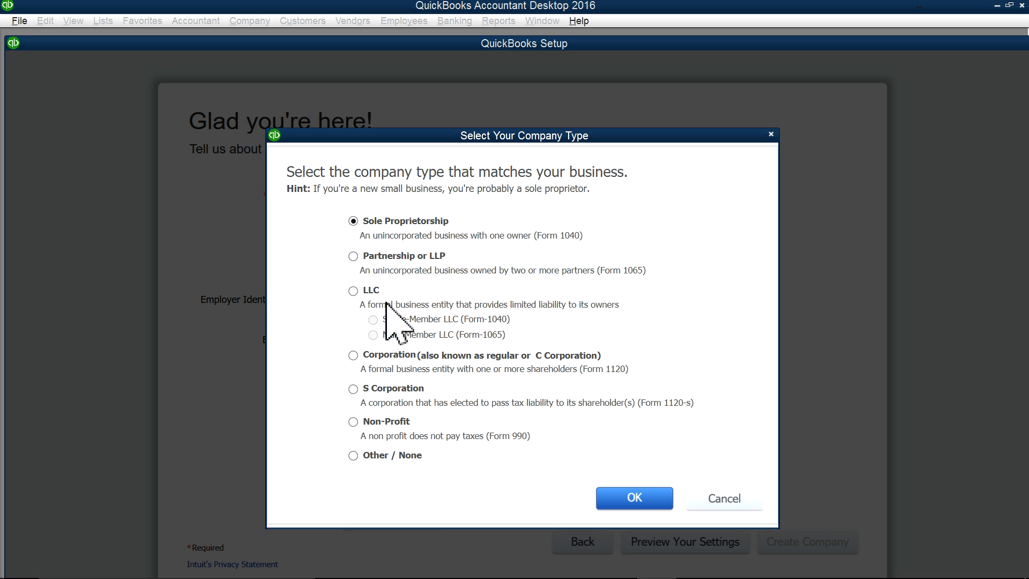
{"action": "left_click", "coordinate": [634, 501]}
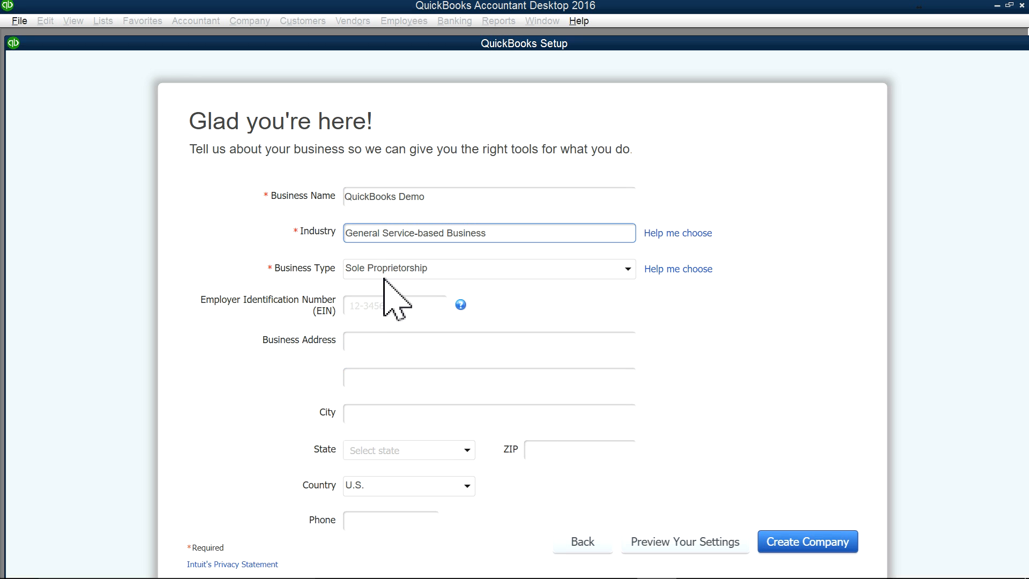
{"action": "left_click", "coordinate": [363, 309]}
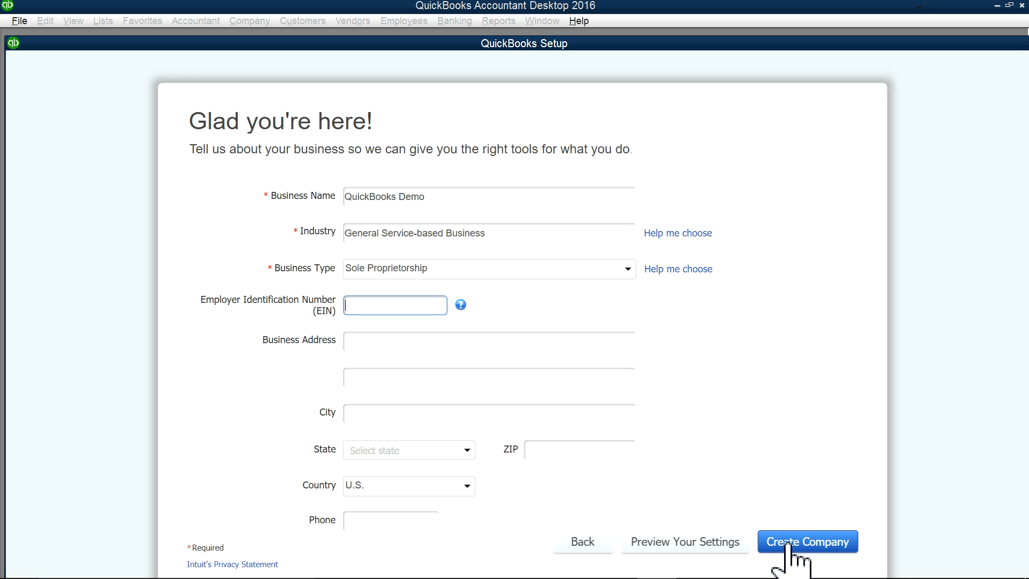
- Preview the company settings and deselect all recommended accounts in the chart of accounts
{"action": "left_click", "coordinate": [691, 542]}
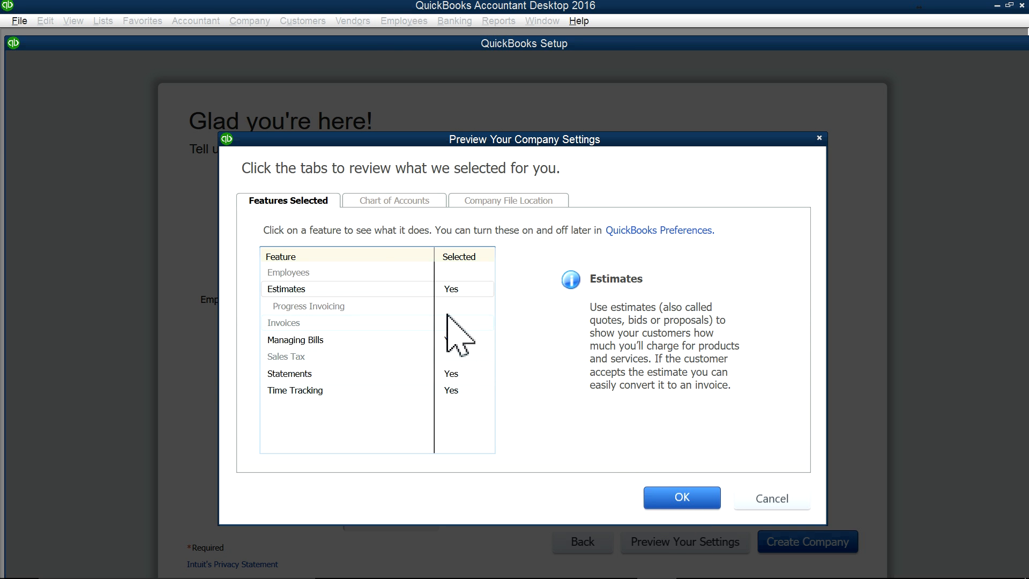
{"action": "left_click", "coordinate": [376, 203]}
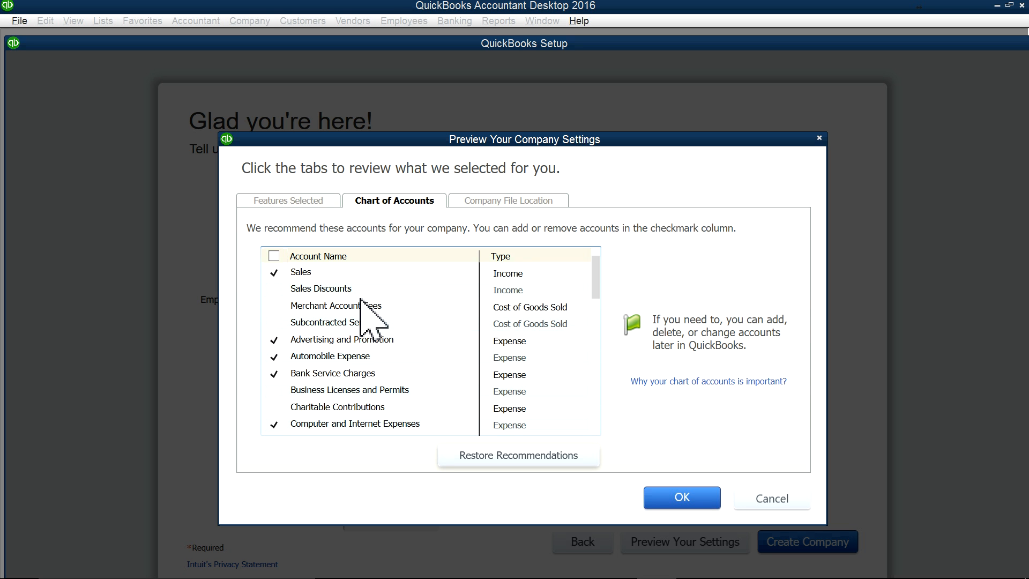
{"action": "left_click", "coordinate": [275, 256]}
{"action": "left_click", "coordinate": [276, 256]}
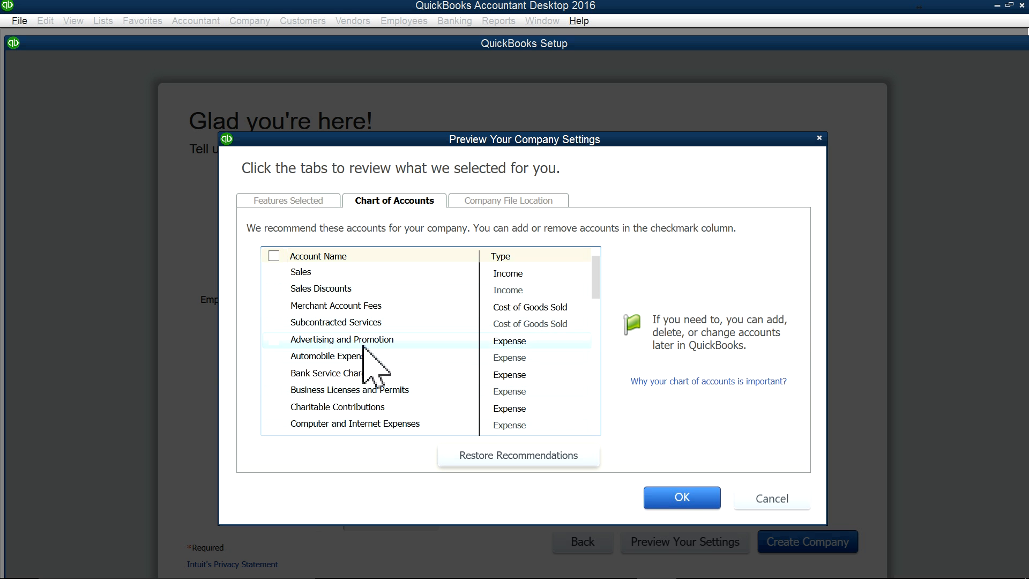
{"action": "left_click", "coordinate": [682, 496]}
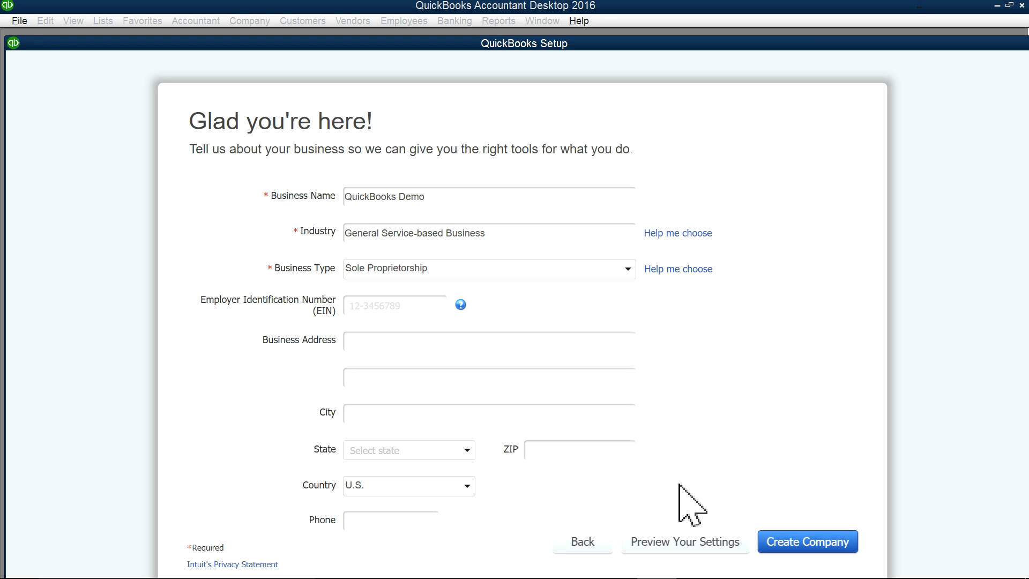
- Create the company file and finish the setup without adding any bank accounts, so work can start
{"action": "left_click", "coordinate": [806, 543]}
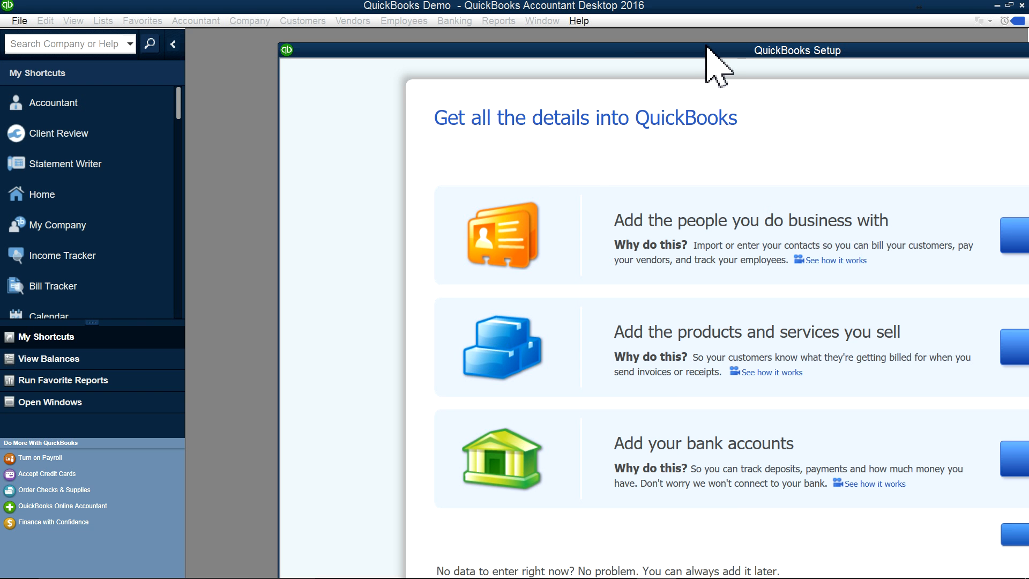
{"action": "left_click_drag", "start_coordinate": [703, 55], "coordinate": [434, 7]}
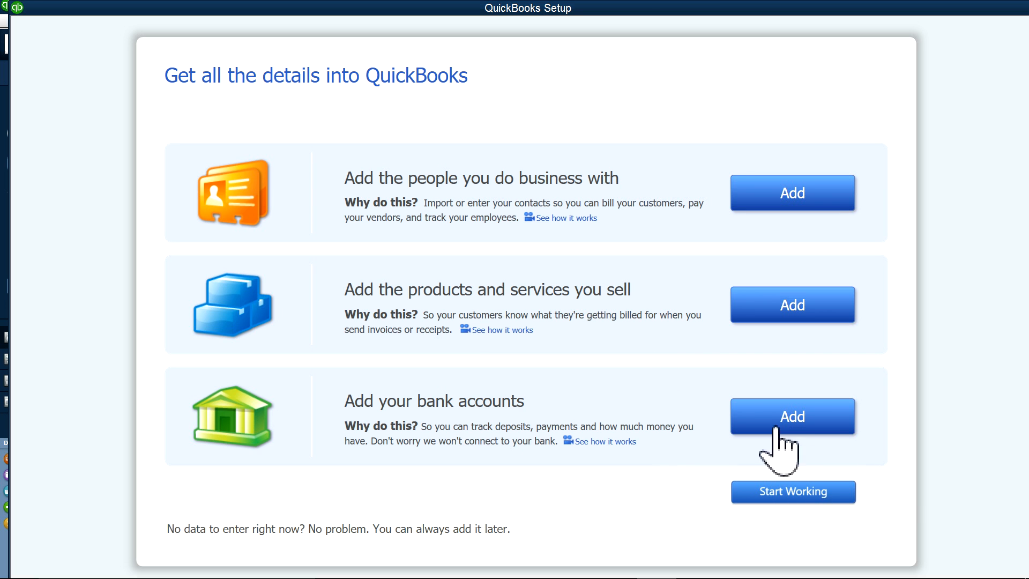
{"action": "left_click", "coordinate": [791, 417]}
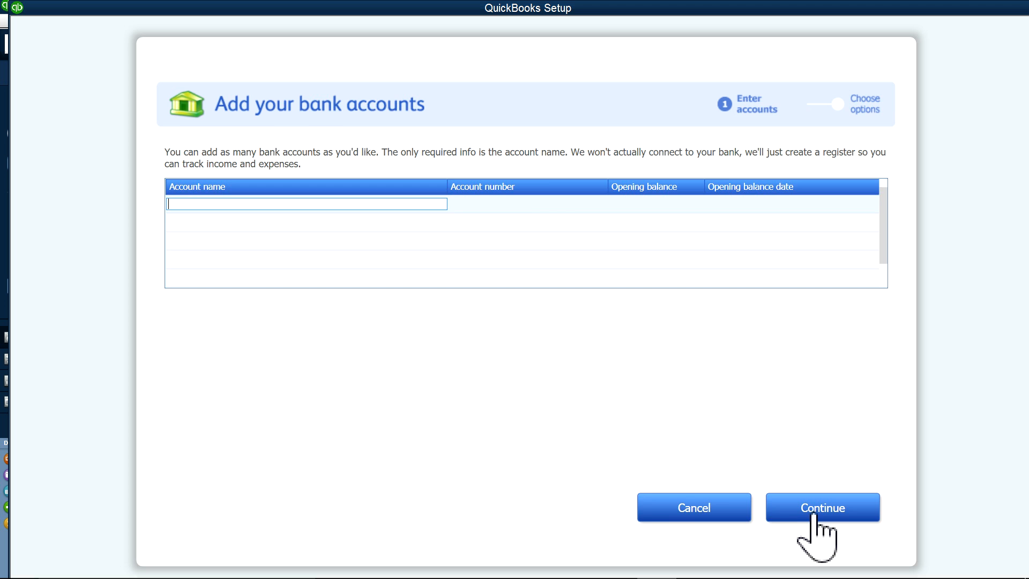
{"action": "left_click", "coordinate": [696, 512]}
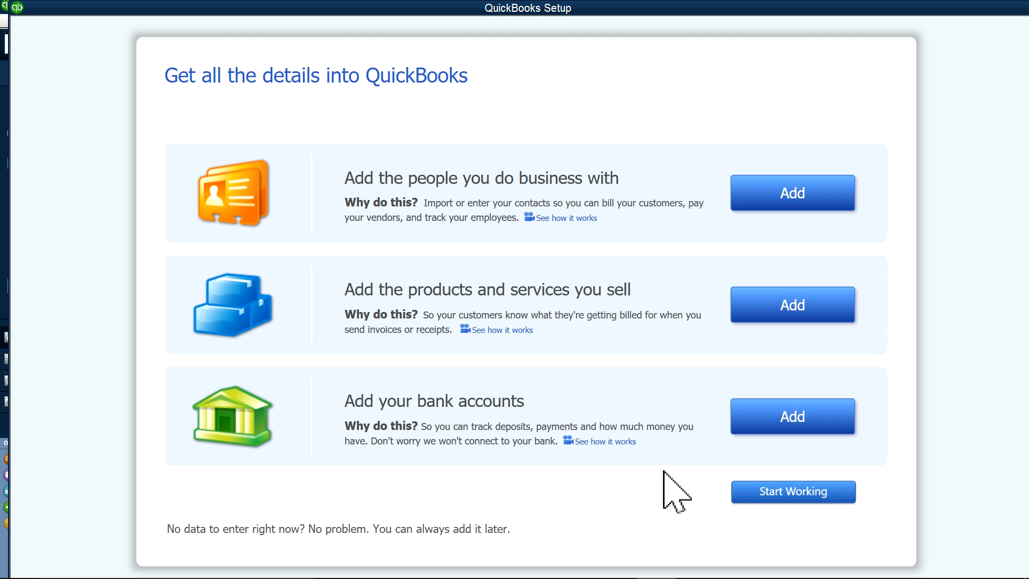
{"action": "left_click", "coordinate": [772, 499]}
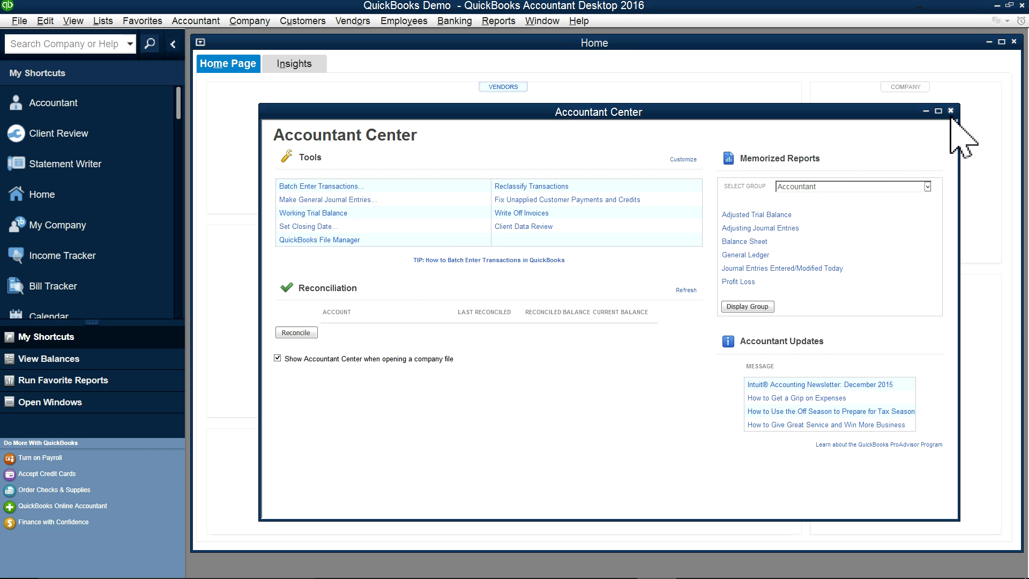
- Close the Accountant Center and all other open windows
{"action": "left_click", "coordinate": [950, 111]}
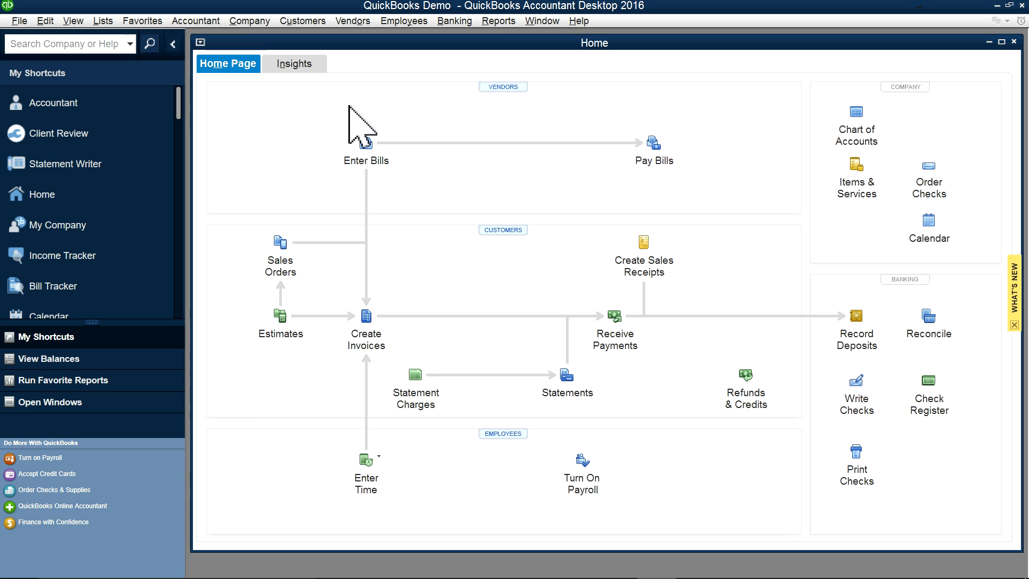
{"action": "left_click", "coordinate": [554, 22]}
{"action": "left_click", "coordinate": [552, 48]}
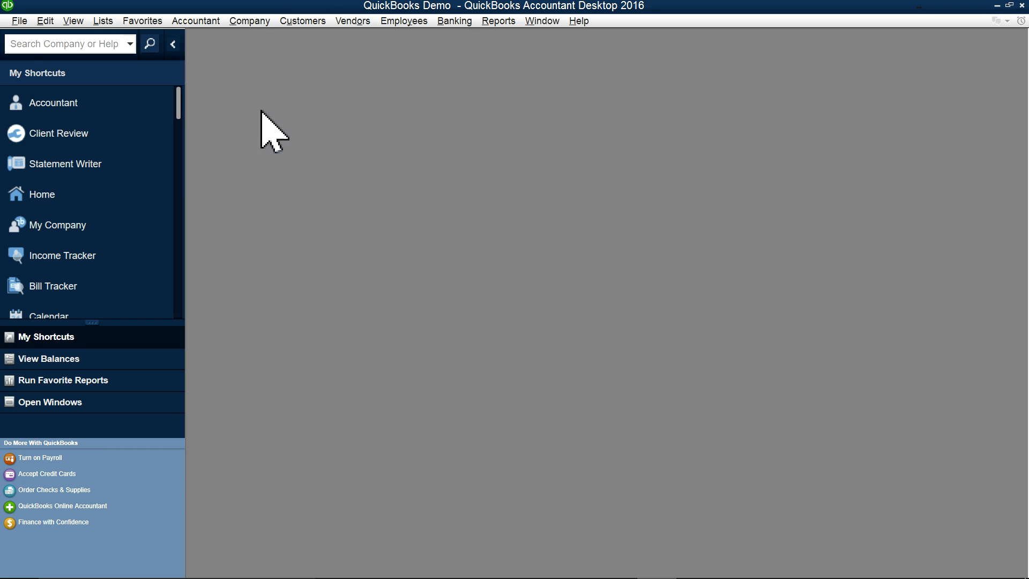
- Collapse the shortcuts sidebar and reopen the company's Home Page
{"action": "left_click", "coordinate": [173, 45]}
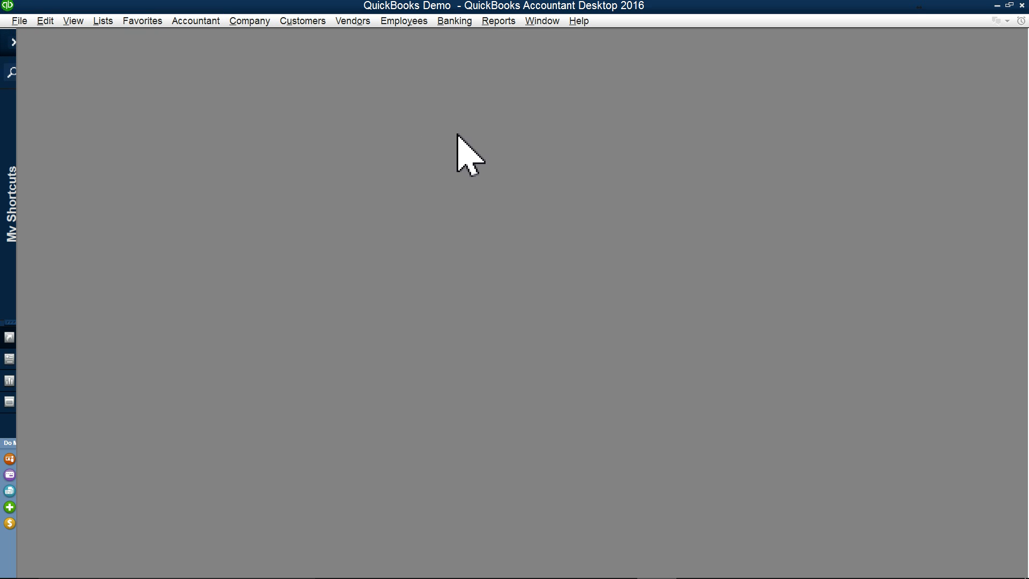
{"action": "left_click", "coordinate": [248, 22]}
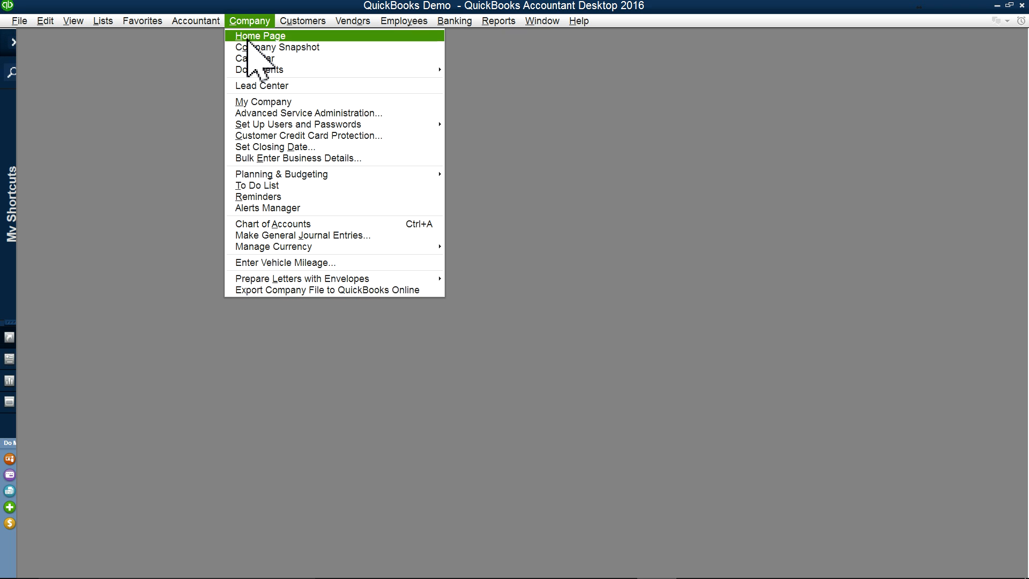
{"action": "left_click", "coordinate": [248, 38]}
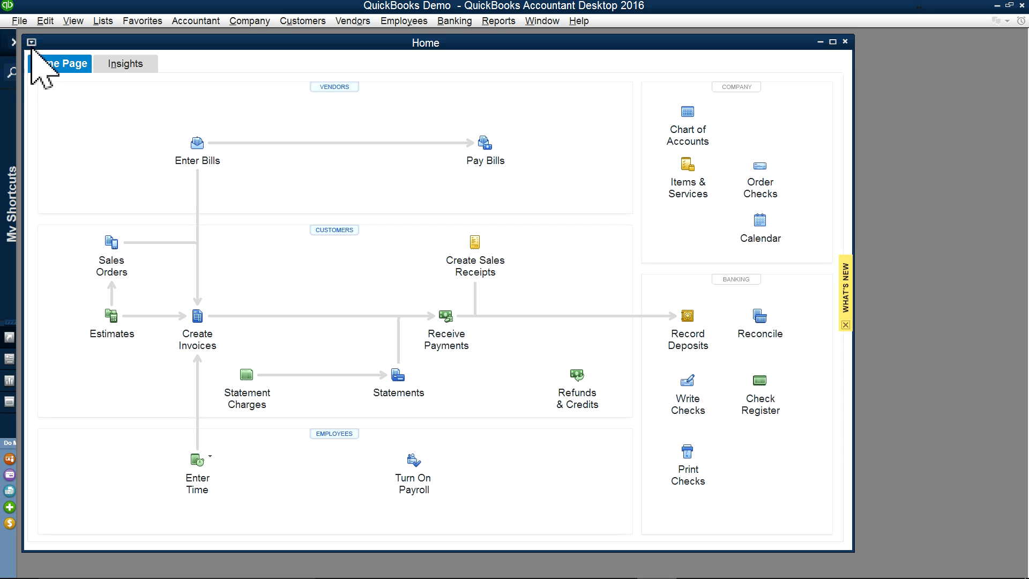
- Try the shortcuts sidebar in expanded and collapsed form, leaving it expanded beside the Home Page
{"action": "left_click", "coordinate": [15, 43]}
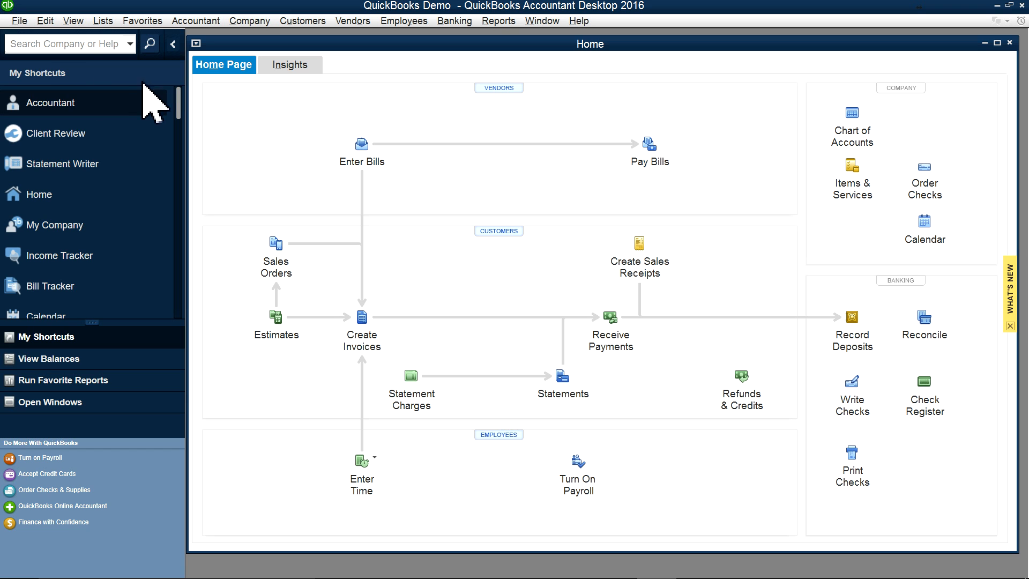
{"action": "left_click", "coordinate": [172, 44]}
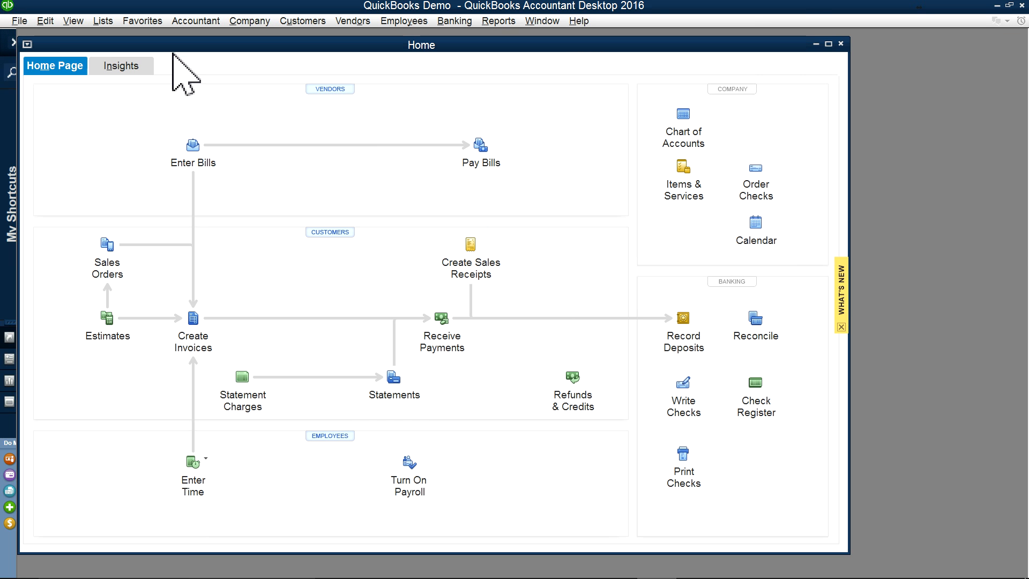
{"action": "left_click", "coordinate": [16, 52]}
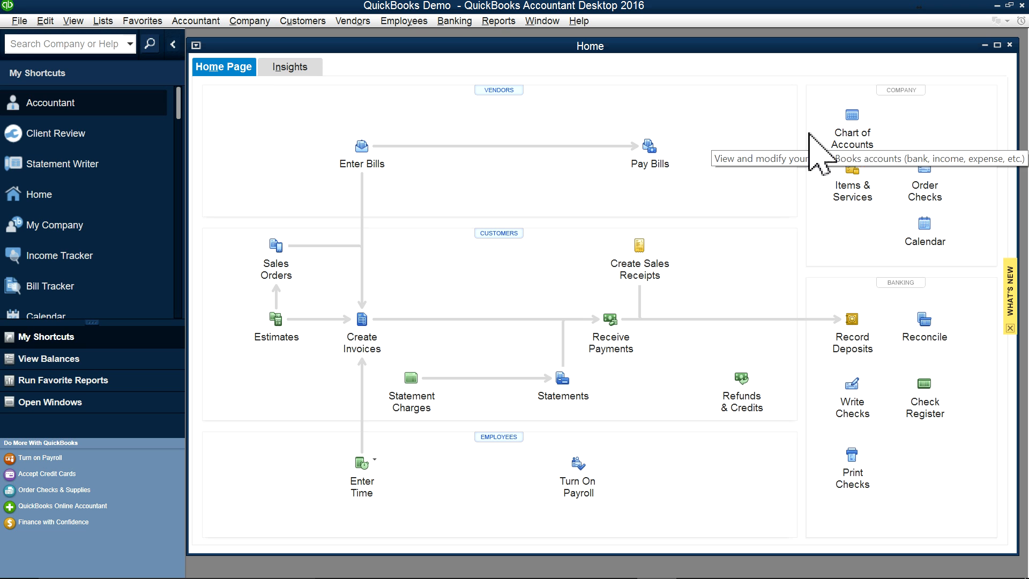
- Open the Chart of Accounts list and maximize its window
{"action": "left_click", "coordinate": [103, 21]}
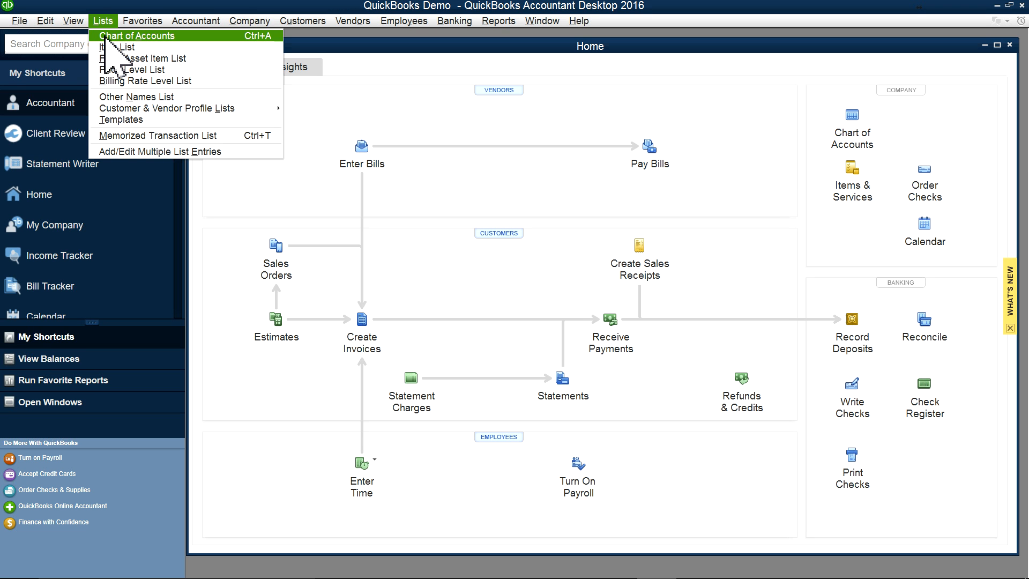
{"action": "left_click", "coordinate": [110, 36]}
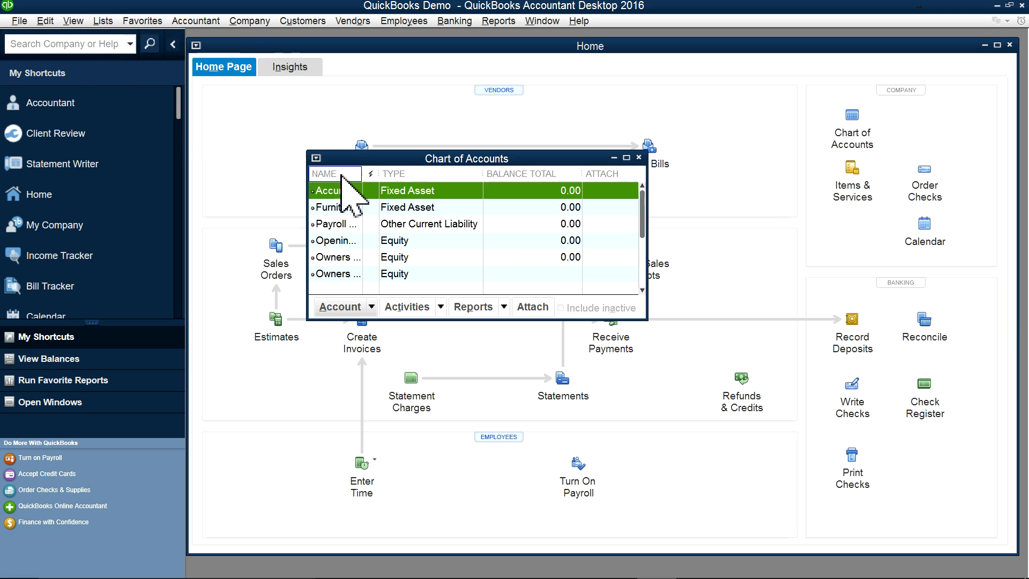
{"action": "left_click", "coordinate": [626, 158]}
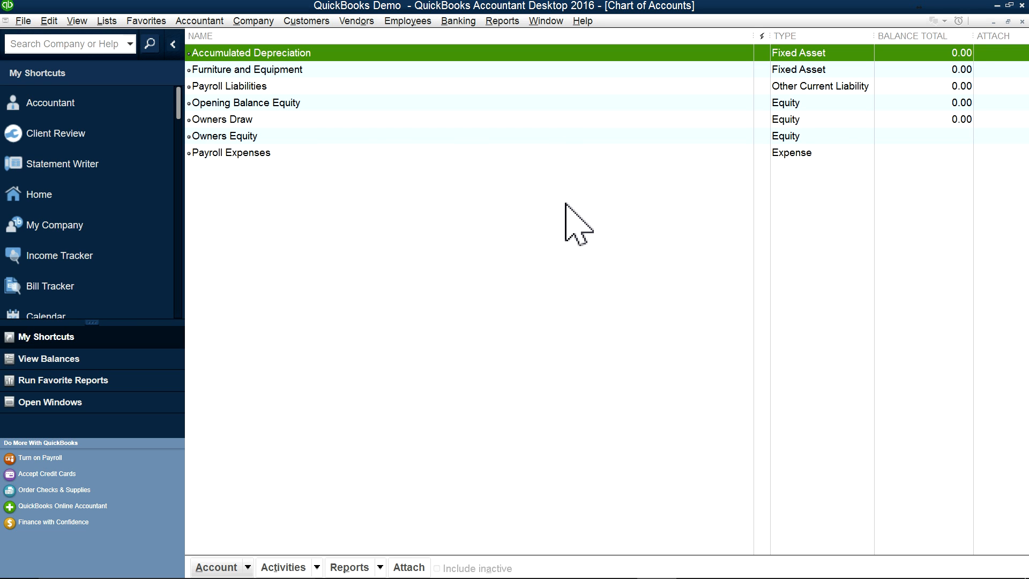
- Close the Chart of Accounts window and reopen the list from the Home Page
{"action": "left_click", "coordinate": [1022, 22]}
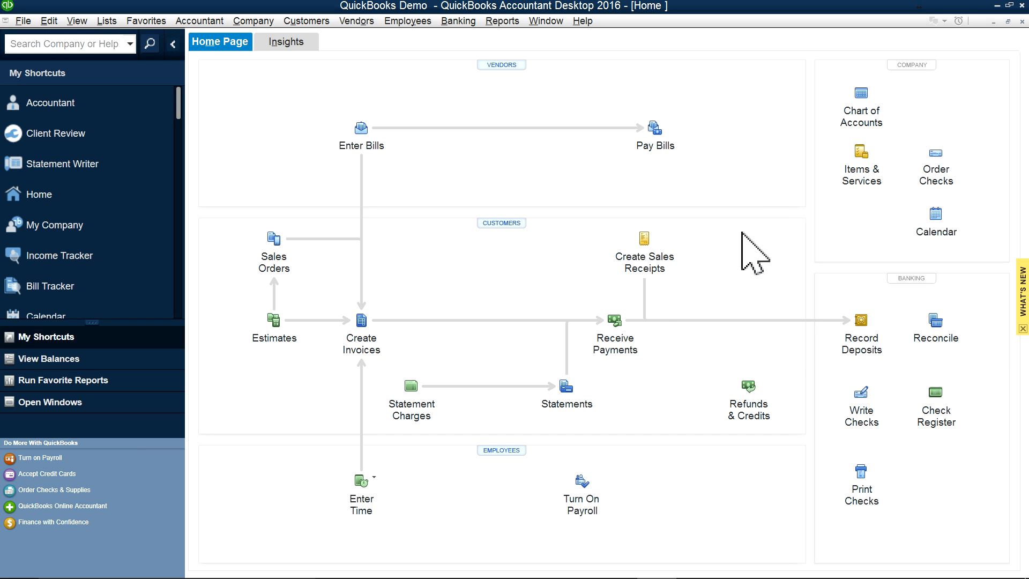
{"action": "left_click", "coordinate": [854, 114]}
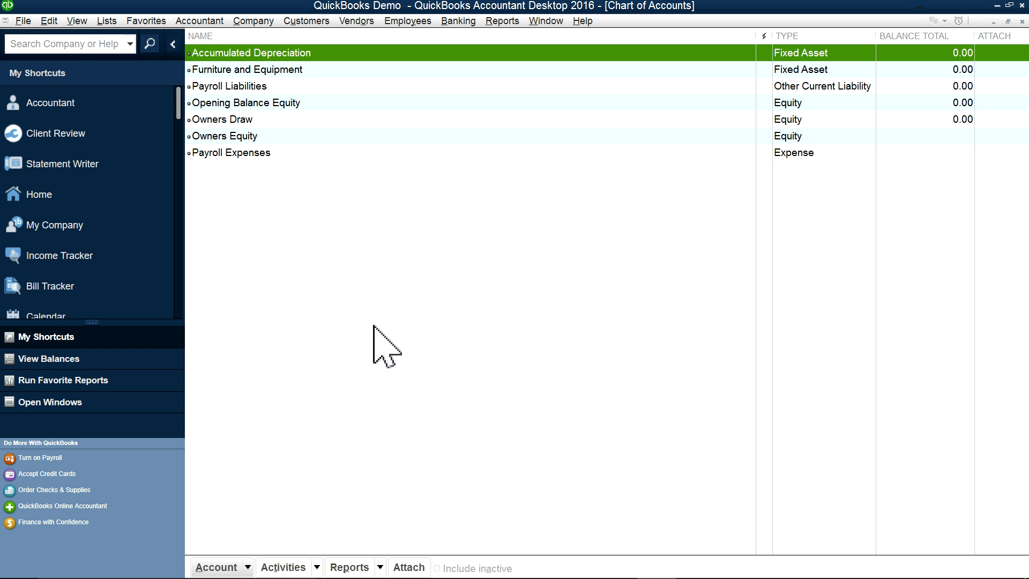
{"action": "left_click", "coordinate": [247, 568]}
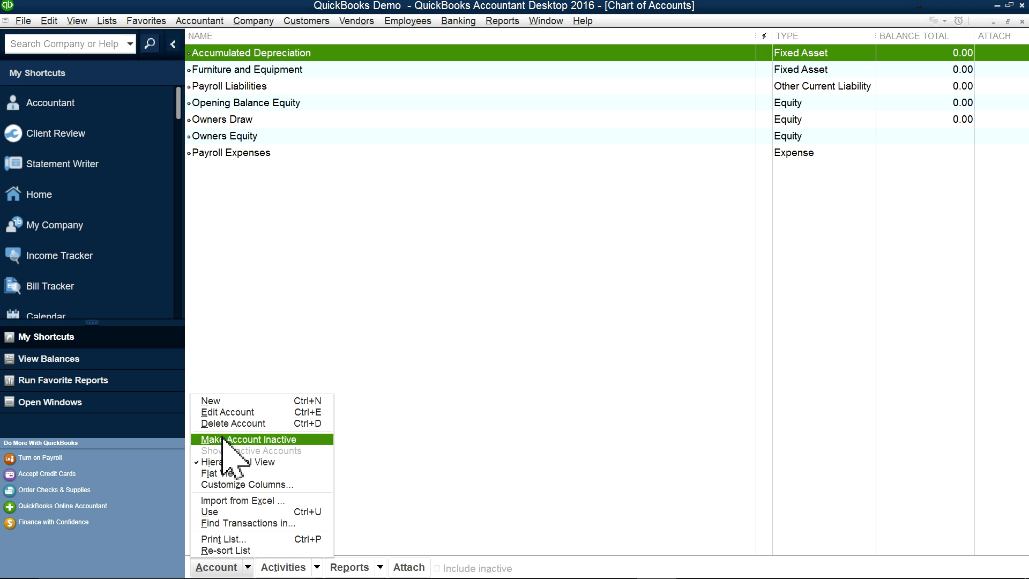
{"action": "left_click", "coordinate": [211, 402]}
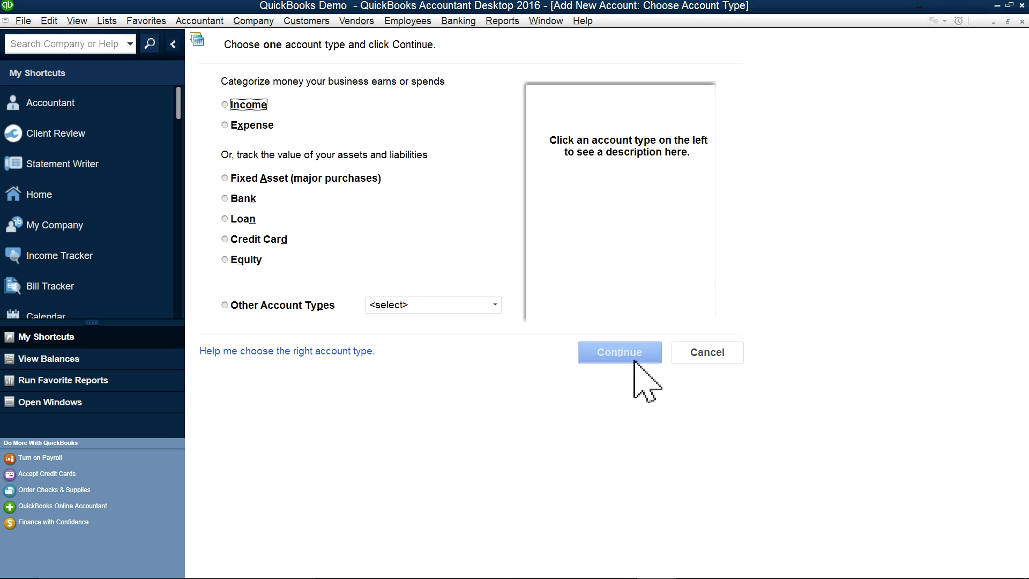
{"action": "left_click", "coordinate": [707, 352]}
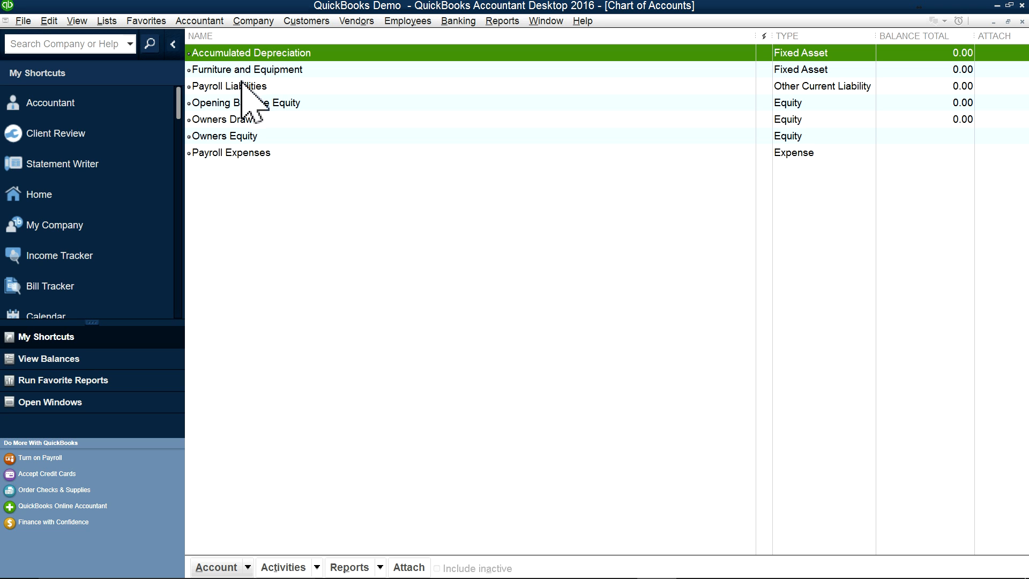
{"action": "right_click", "coordinate": [251, 103]}
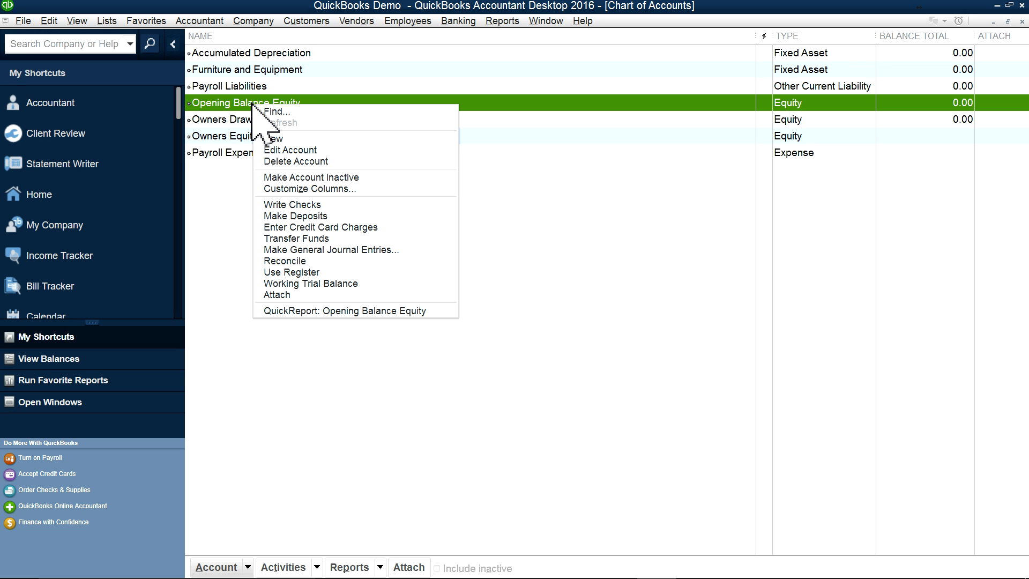
{"action": "left_click", "coordinate": [230, 338]}
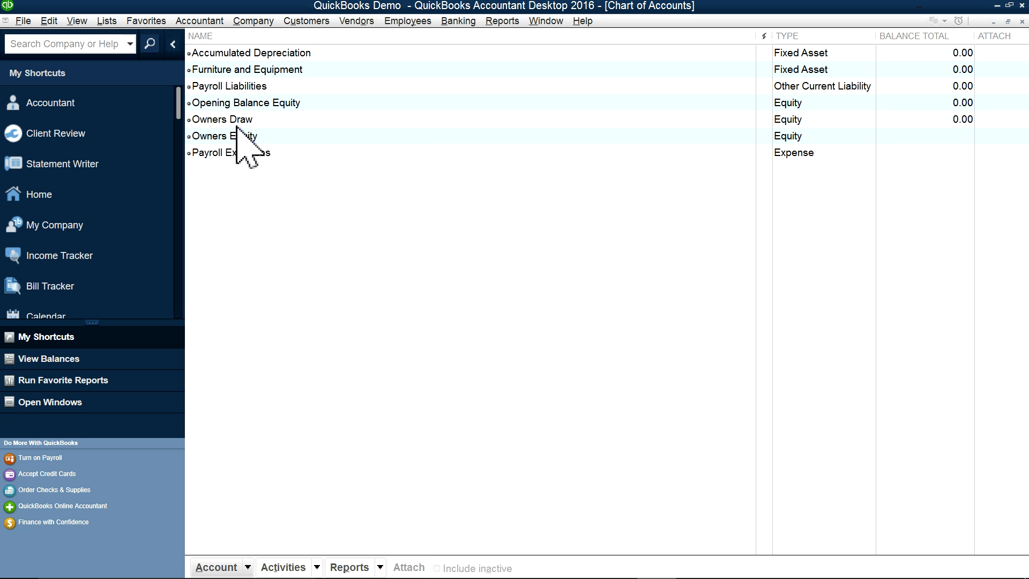
- Start a new account of type Bank and name it Chase Checking Account
{"action": "right_click", "coordinate": [237, 70]}
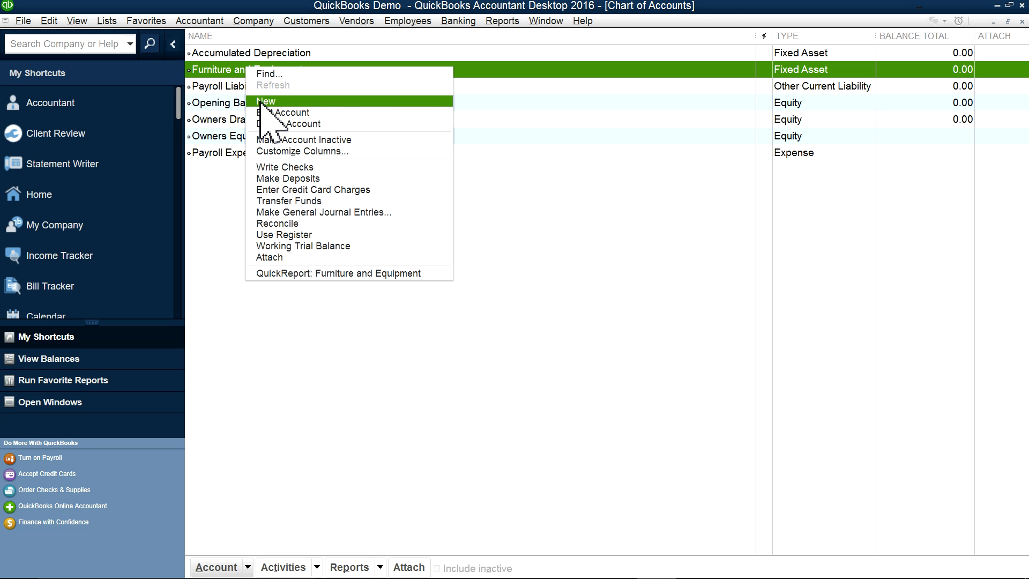
{"action": "left_click", "coordinate": [260, 102]}
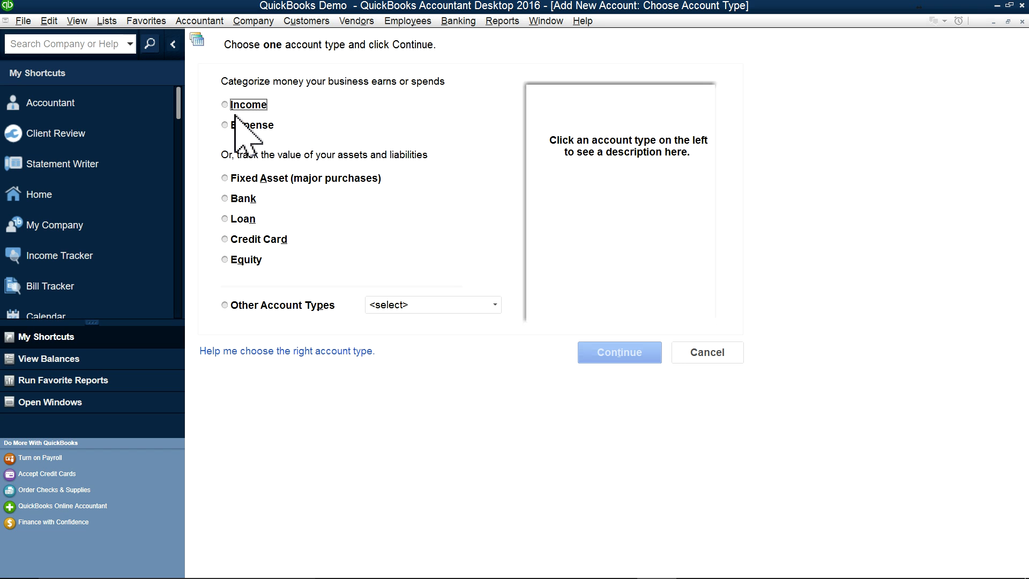
{"action": "left_click", "coordinate": [225, 199]}
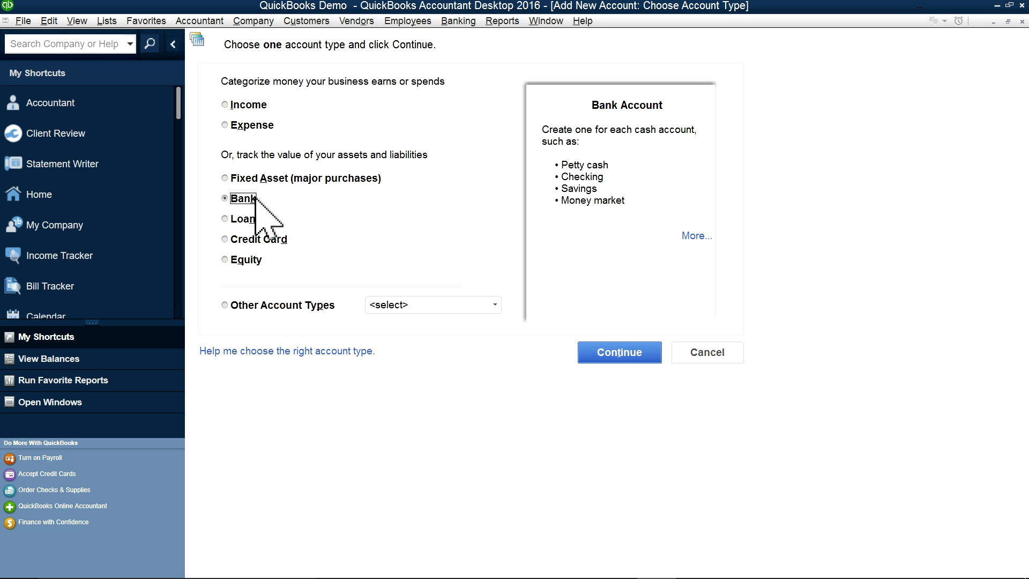
{"action": "left_click", "coordinate": [620, 352]}
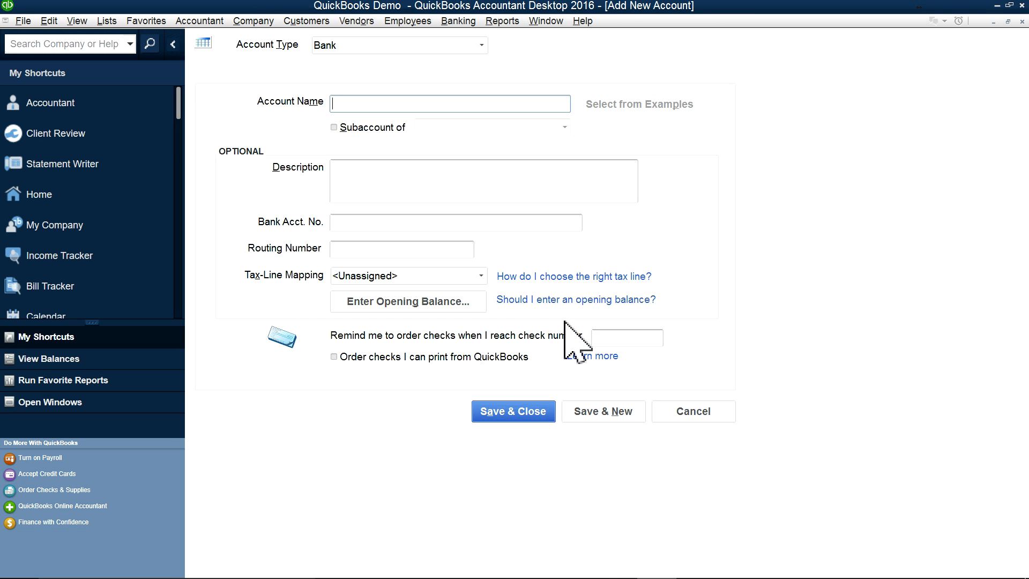
{"action": "type", "text": "B"}
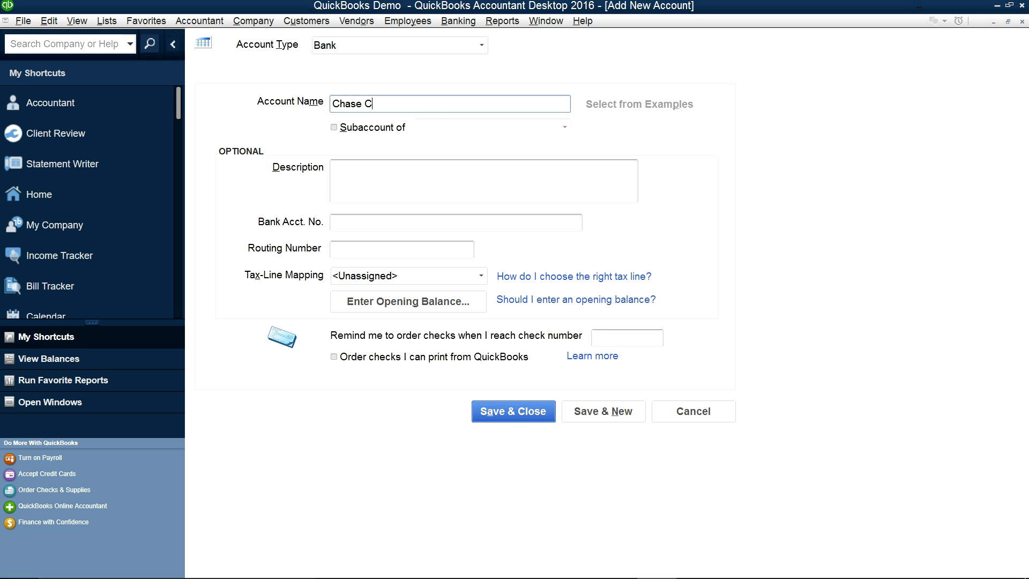
{"action": "type", "text": "heck"}
- Copy the checking account's name into its Description field
{"action": "left_click_drag", "start_coordinate": [477, 103], "coordinate": [319, 104]}
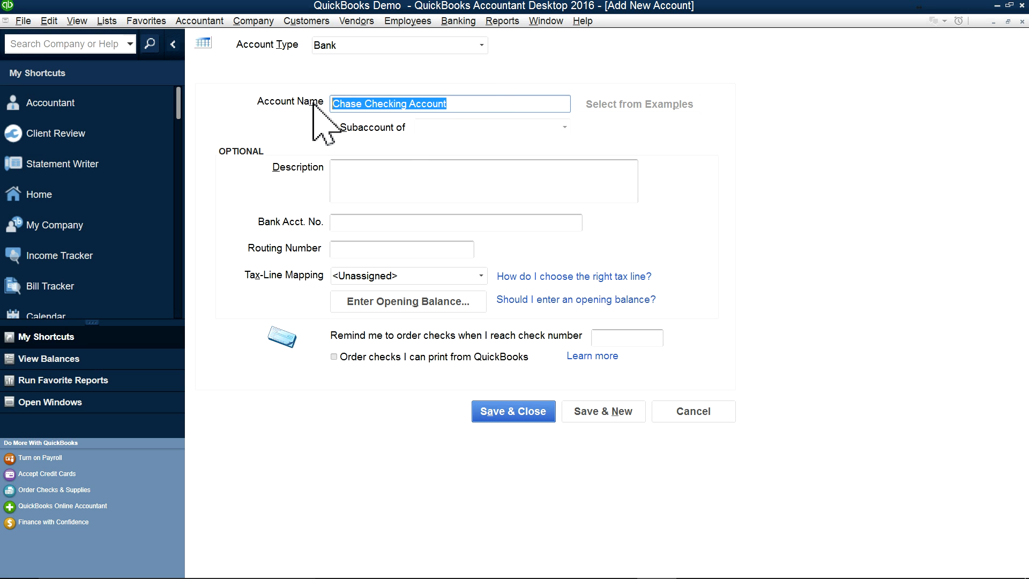
{"action": "right_click", "coordinate": [393, 103]}
{"action": "left_click", "coordinate": [412, 133]}
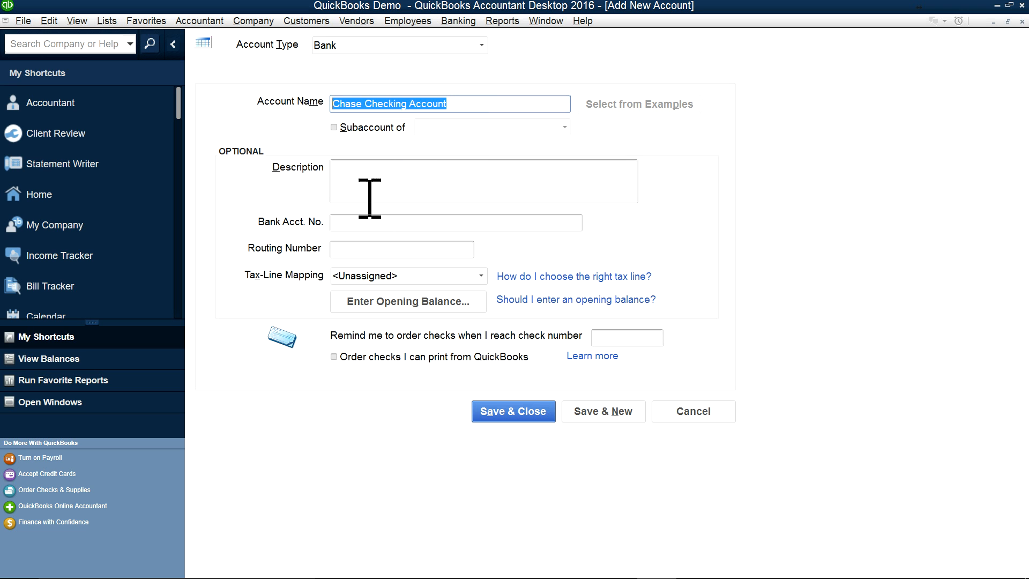
{"action": "left_click", "coordinate": [378, 173]}
{"action": "right_click", "coordinate": [378, 173]}
{"action": "left_click", "coordinate": [394, 223]}
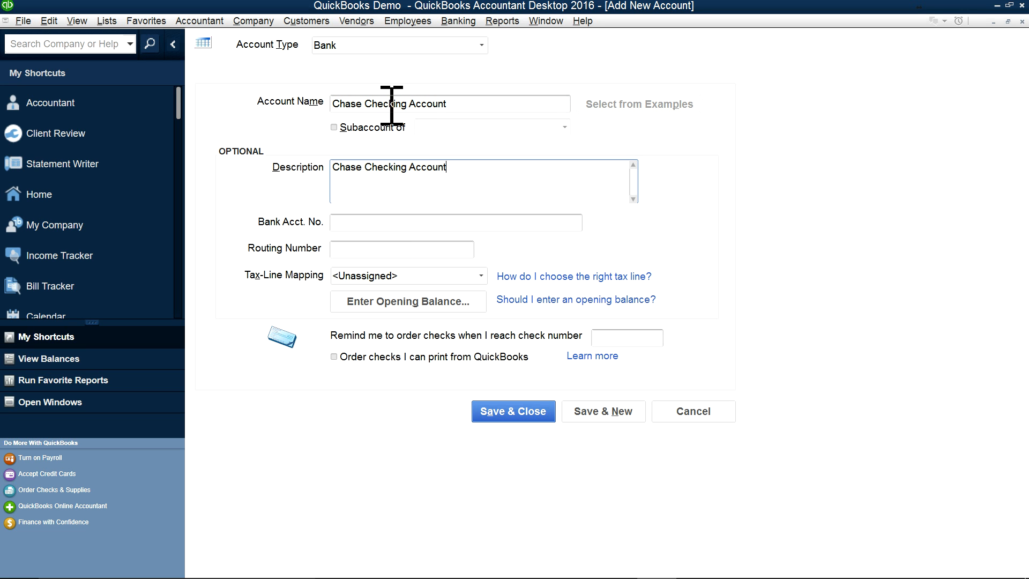
- Append a # and the last four digits of the account number to the bank account's name and description
{"action": "left_click", "coordinate": [463, 107]}
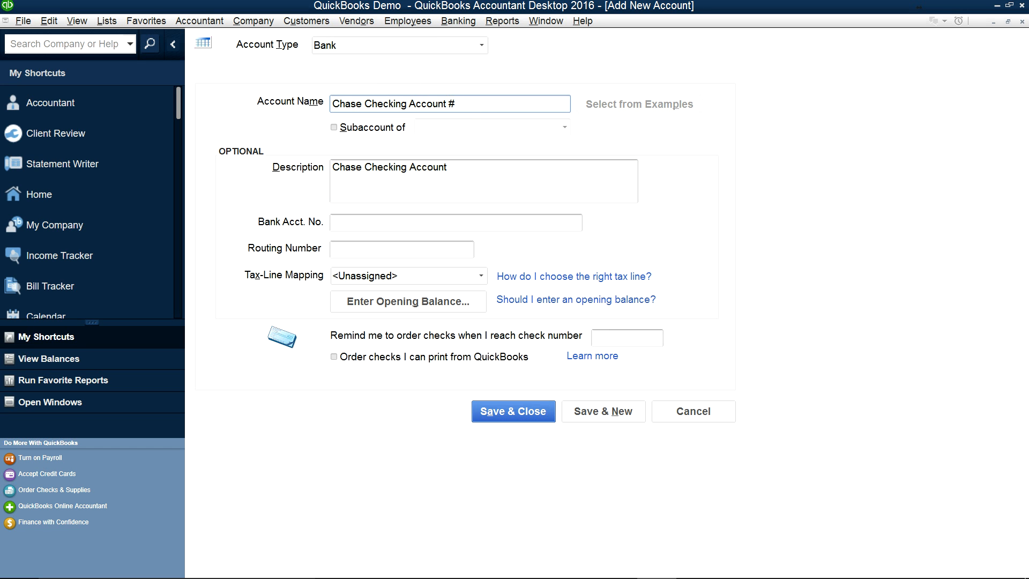
{"action": "left_click", "coordinate": [482, 165]}
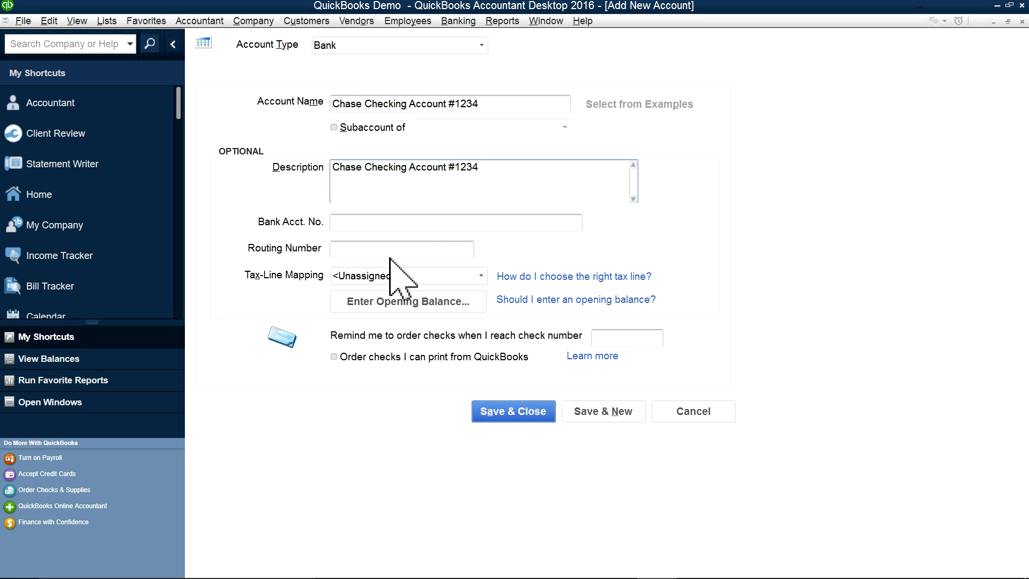
{"action": "left_click", "coordinate": [443, 252]}
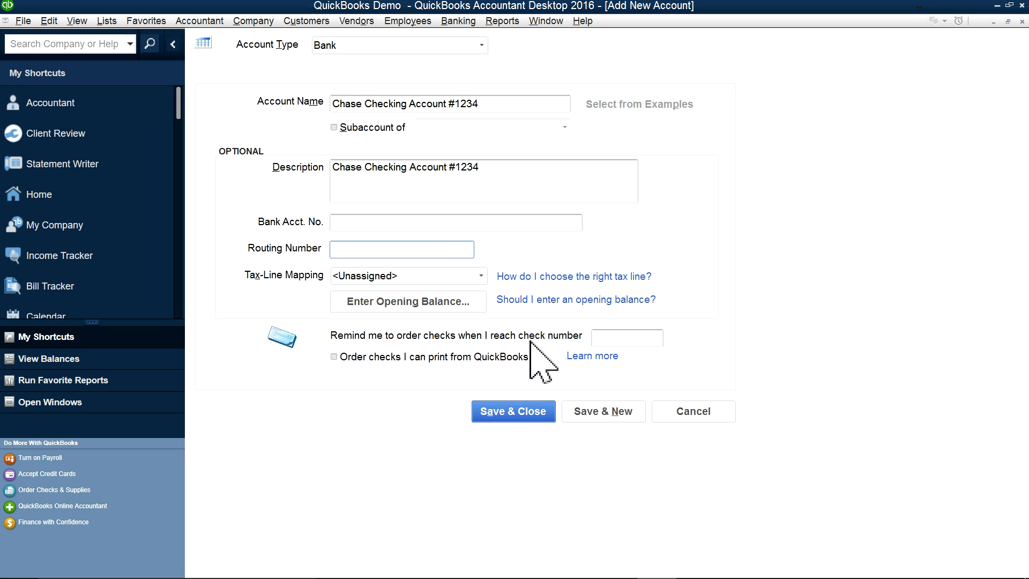
- Look at the opening balance help and the bank account's opening balance form, closing both without entering anything
{"action": "left_click", "coordinate": [553, 301]}
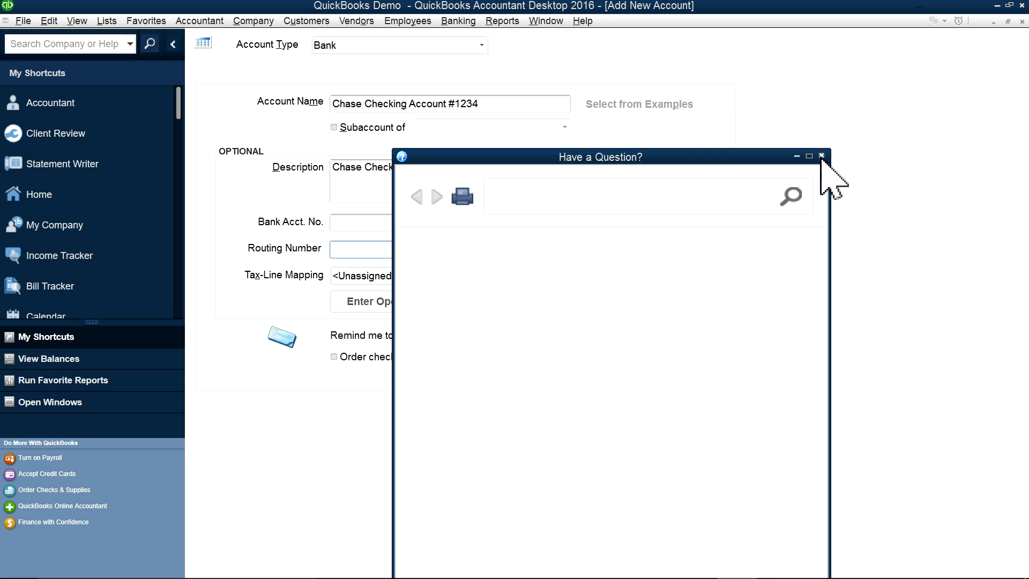
{"action": "left_click", "coordinate": [822, 156]}
{"action": "left_click", "coordinate": [363, 300]}
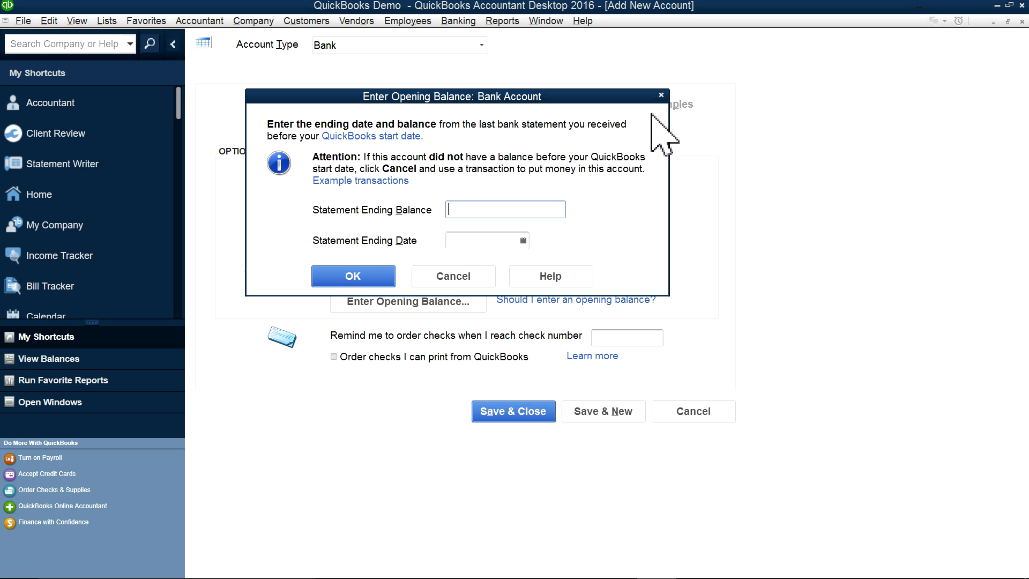
{"action": "left_click", "coordinate": [661, 94]}
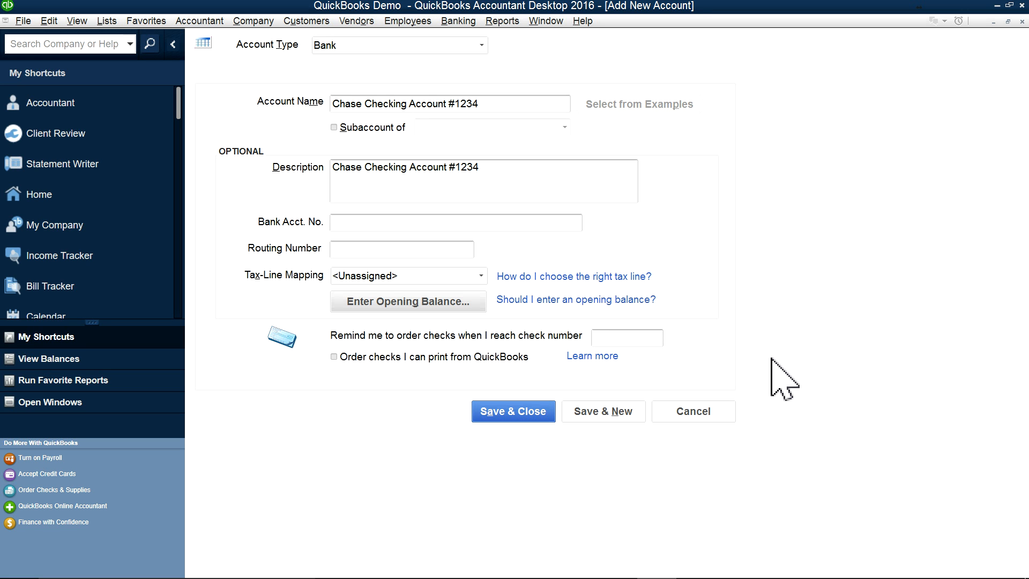
- Save the checking account and set the account type of the following new account to Equity
{"action": "left_click", "coordinate": [616, 418]}
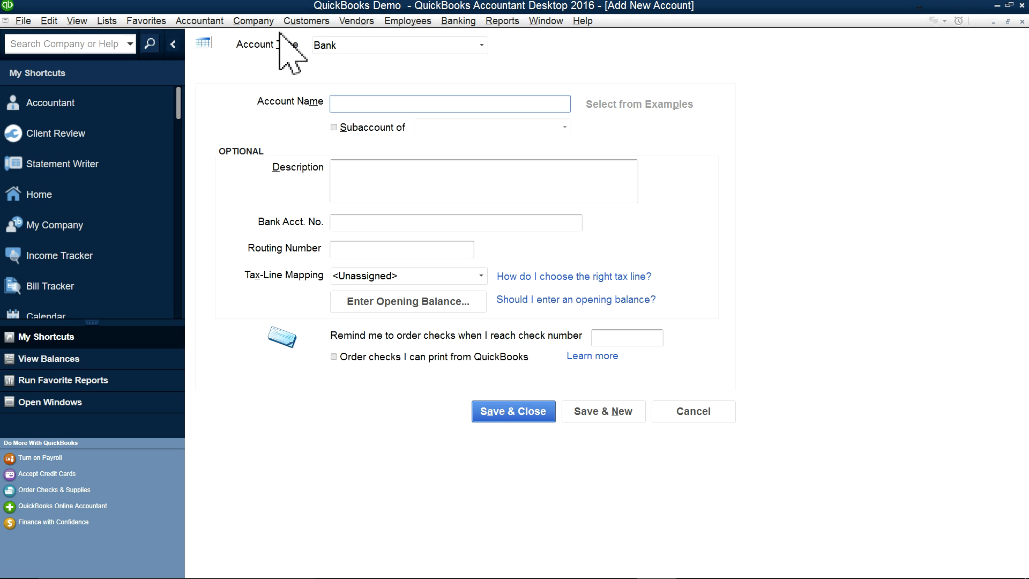
{"action": "left_click", "coordinate": [480, 45]}
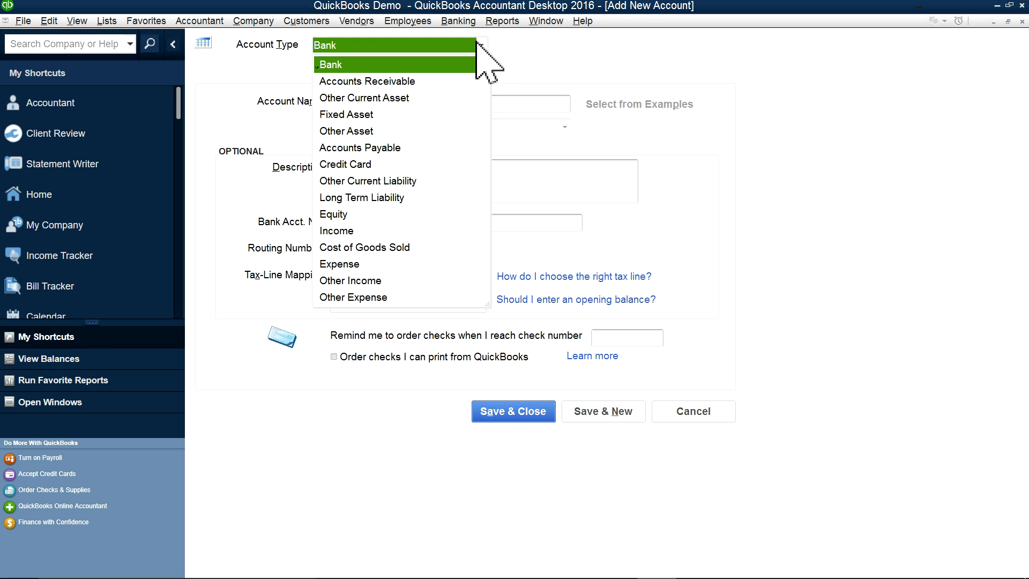
{"action": "left_click", "coordinate": [331, 214]}
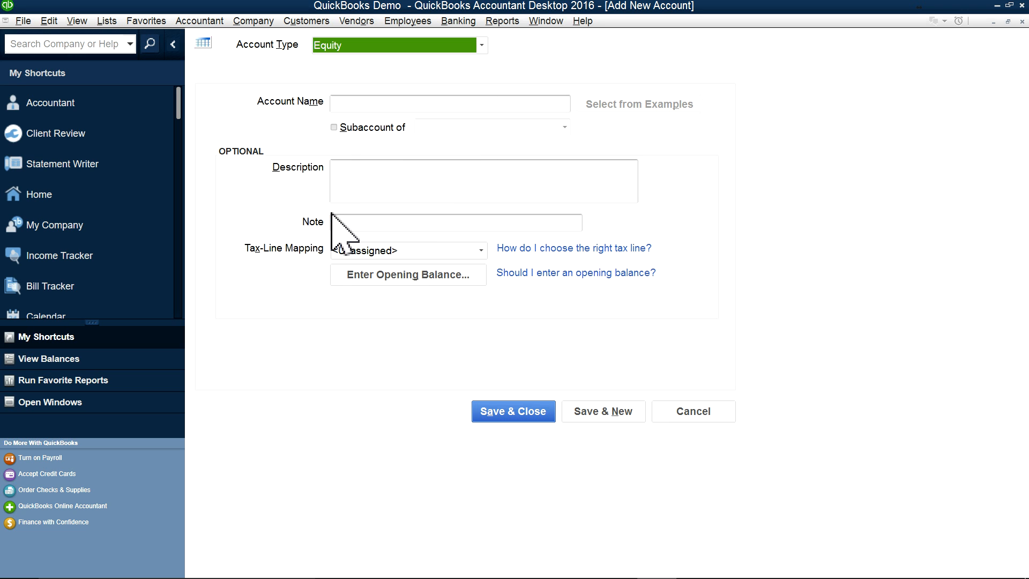
{"action": "left_click", "coordinate": [482, 47]}
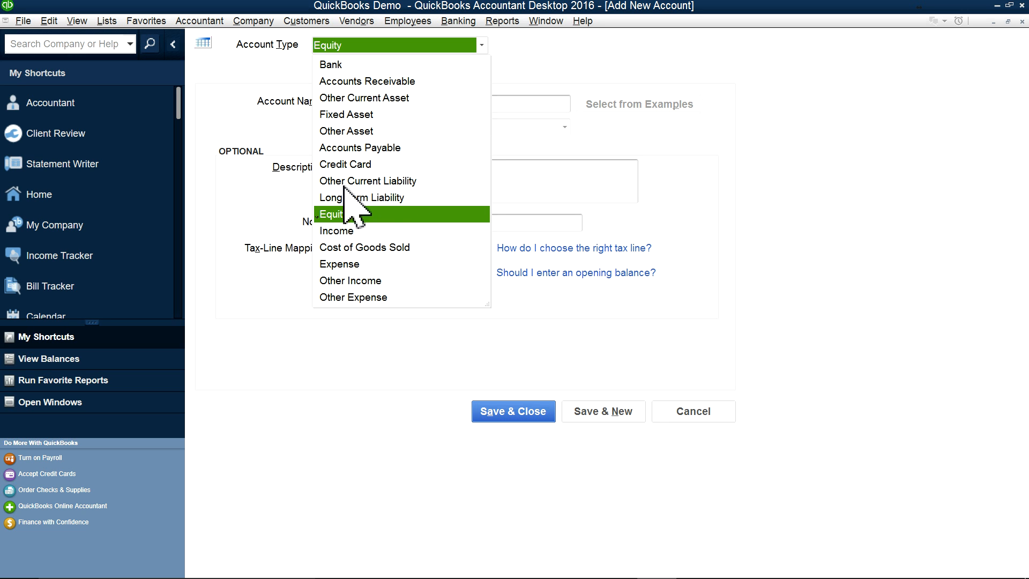
{"action": "left_click", "coordinate": [335, 216]}
- Name the equity account Owner's Equity, copy the name into its description, and save it to begin another account
{"action": "left_click", "coordinate": [398, 104]}
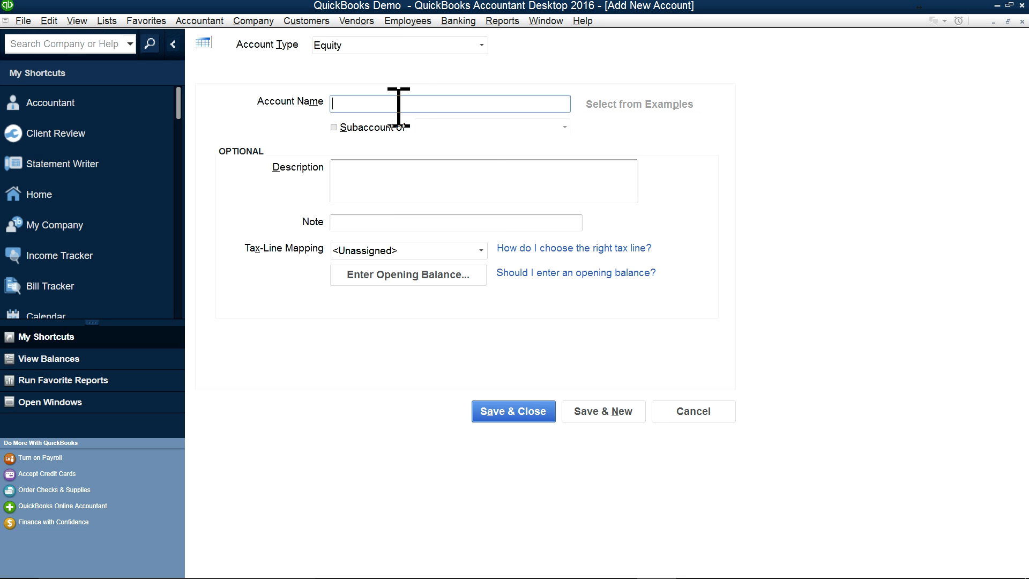
{"action": "type", "text": "Owner's Equity"}
{"action": "left_click_drag", "start_coordinate": [420, 104], "coordinate": [310, 101]}
{"action": "right_click", "coordinate": [367, 105]}
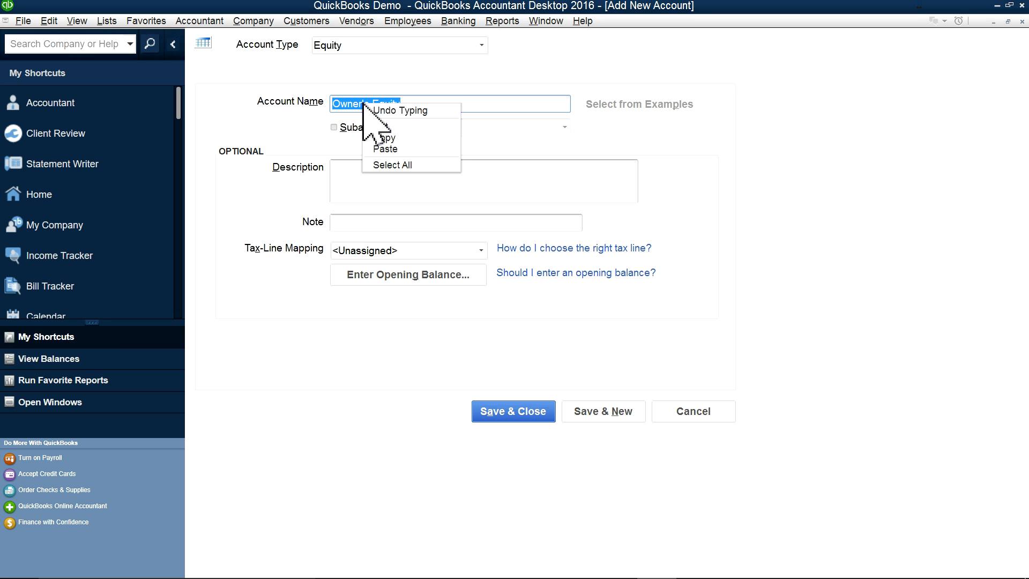
{"action": "left_click", "coordinate": [385, 137]}
{"action": "left_click", "coordinate": [382, 169]}
{"action": "right_click", "coordinate": [379, 172]}
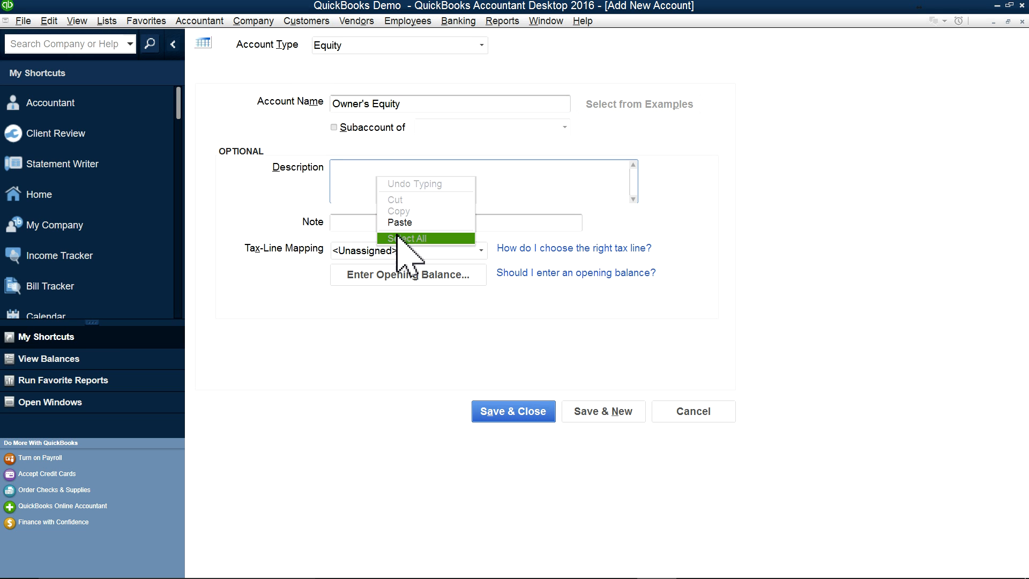
{"action": "left_click", "coordinate": [397, 219]}
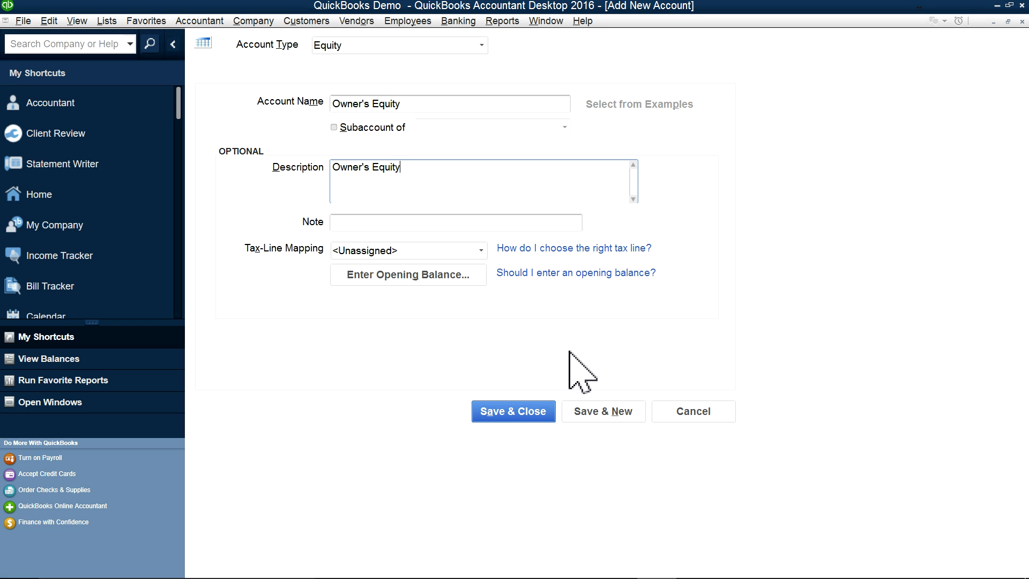
{"action": "left_click", "coordinate": [607, 414]}
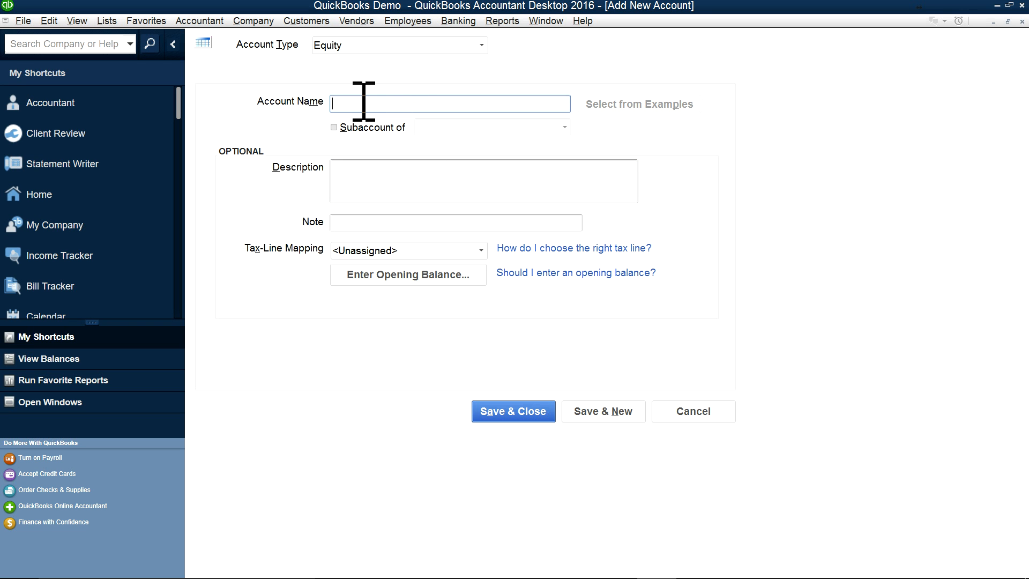
- Add an equity account named Owner's Draw with the same text as its description, saving and closing the form
{"action": "type", "text": "Owner's Draw"}
{"action": "left_click_drag", "start_coordinate": [416, 100], "coordinate": [329, 98]}
{"action": "right_click", "coordinate": [351, 102]}
{"action": "left_click", "coordinate": [374, 134]}
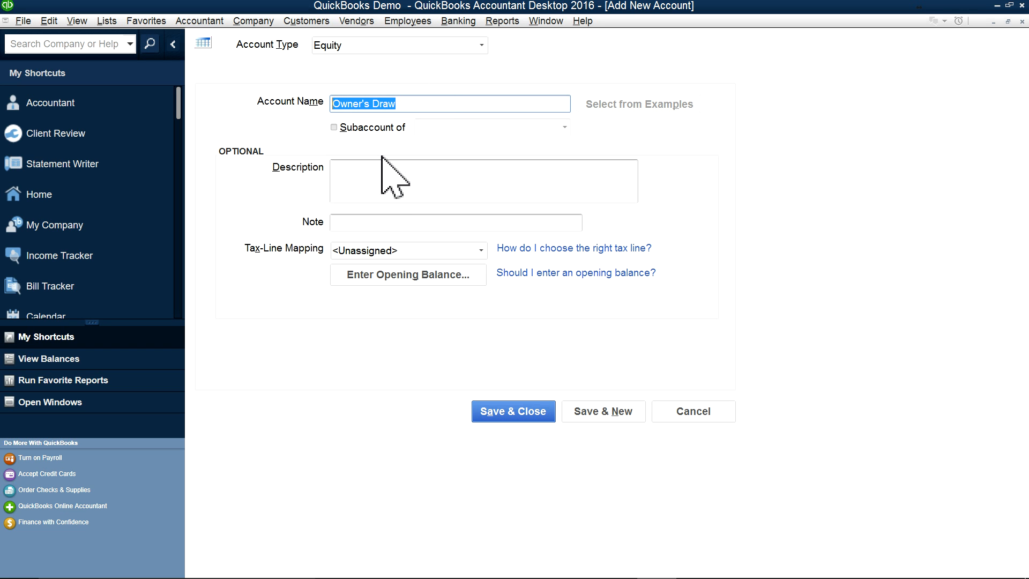
{"action": "left_click", "coordinate": [394, 168]}
{"action": "right_click", "coordinate": [389, 167]}
{"action": "left_click", "coordinate": [415, 214]}
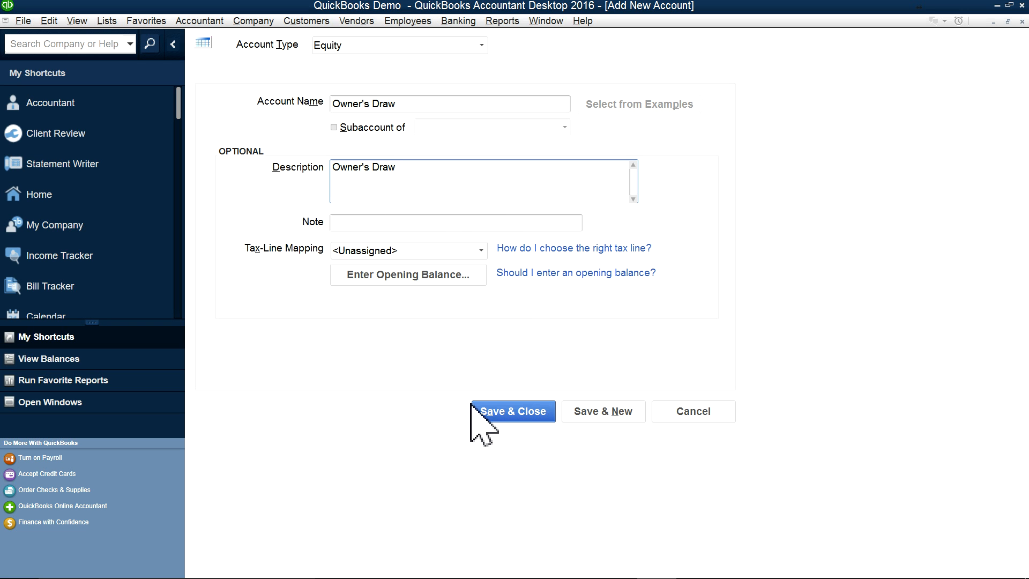
{"action": "left_click", "coordinate": [528, 412]}
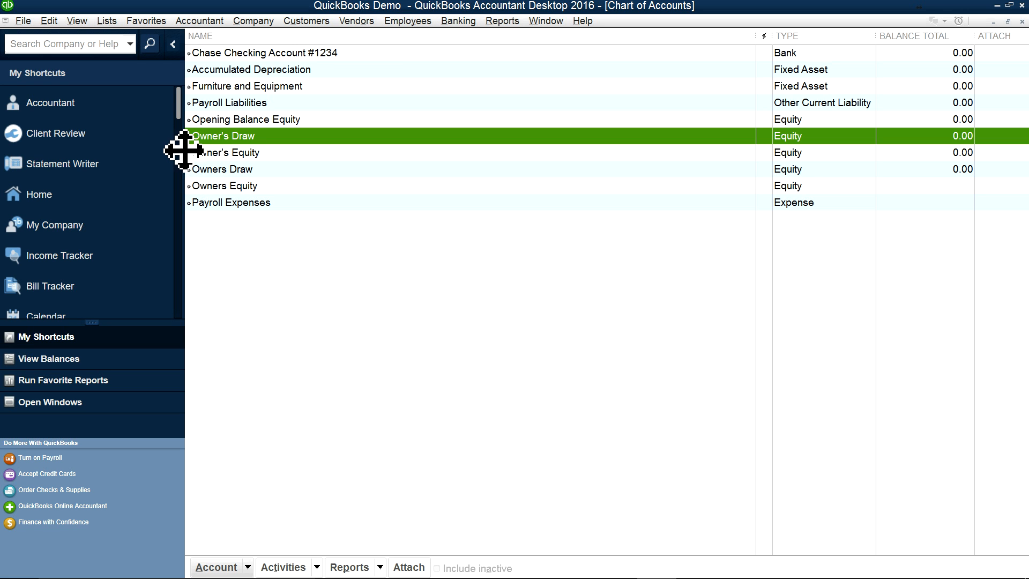
- Move the Owner's Equity account above Owner's Draw in the chart of accounts
{"action": "left_click_drag", "start_coordinate": [186, 151], "coordinate": [184, 130]}
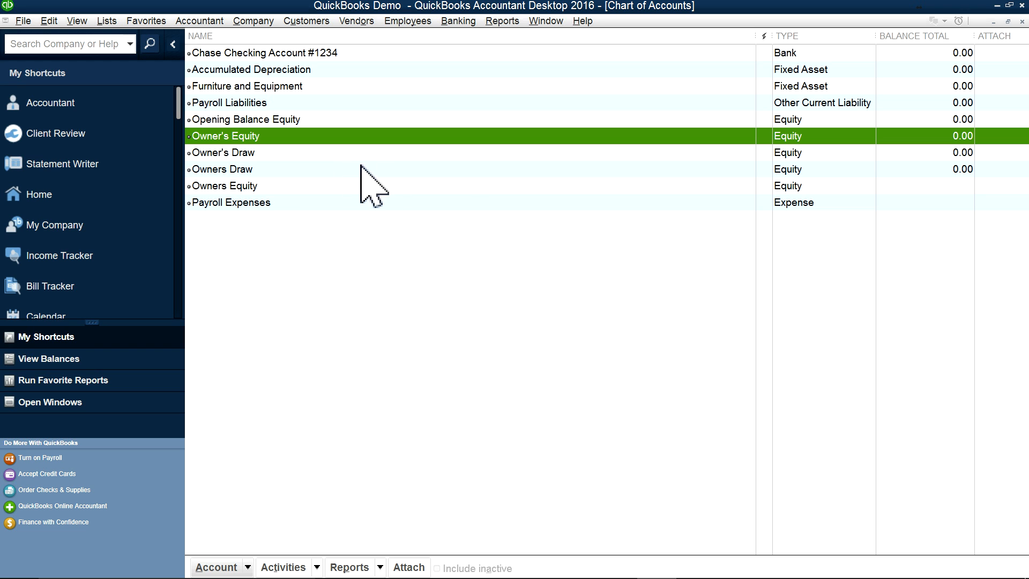
- Delete the duplicate Owner's Equity account, spelled with an apostrophe, from the chart of accounts
{"action": "left_click", "coordinate": [244, 185]}
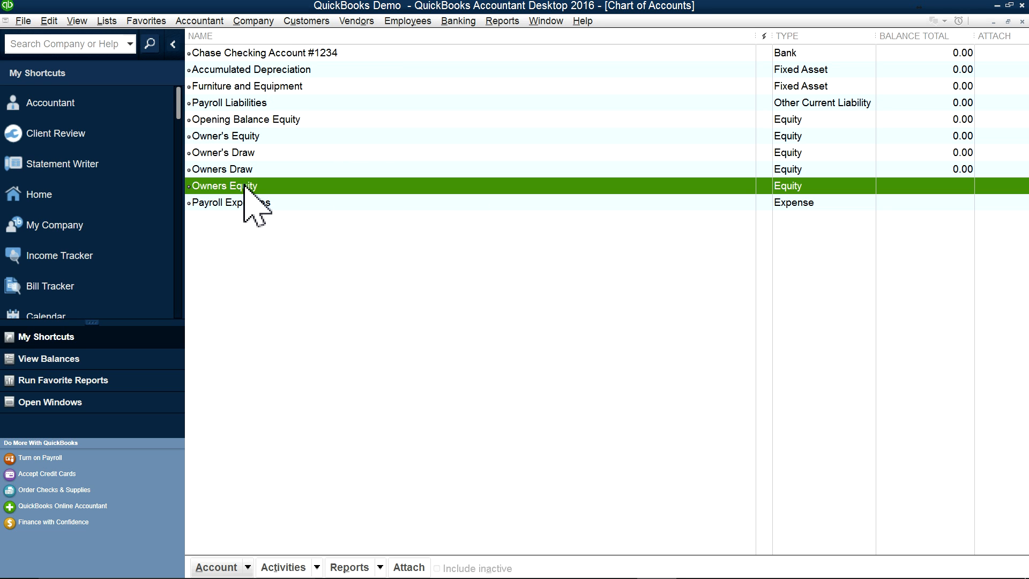
{"action": "left_click", "coordinate": [244, 169]}
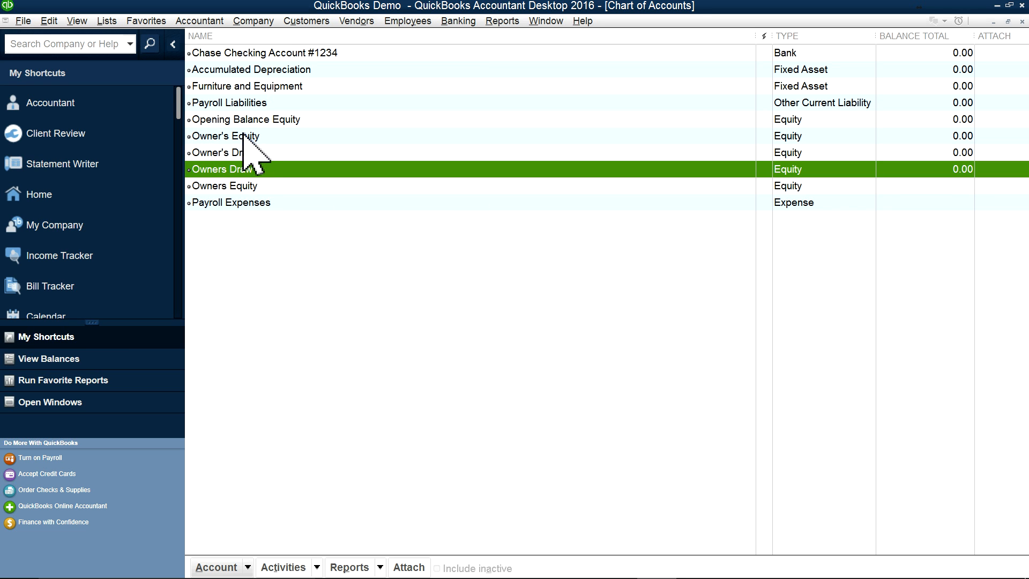
{"action": "left_click", "coordinate": [242, 136]}
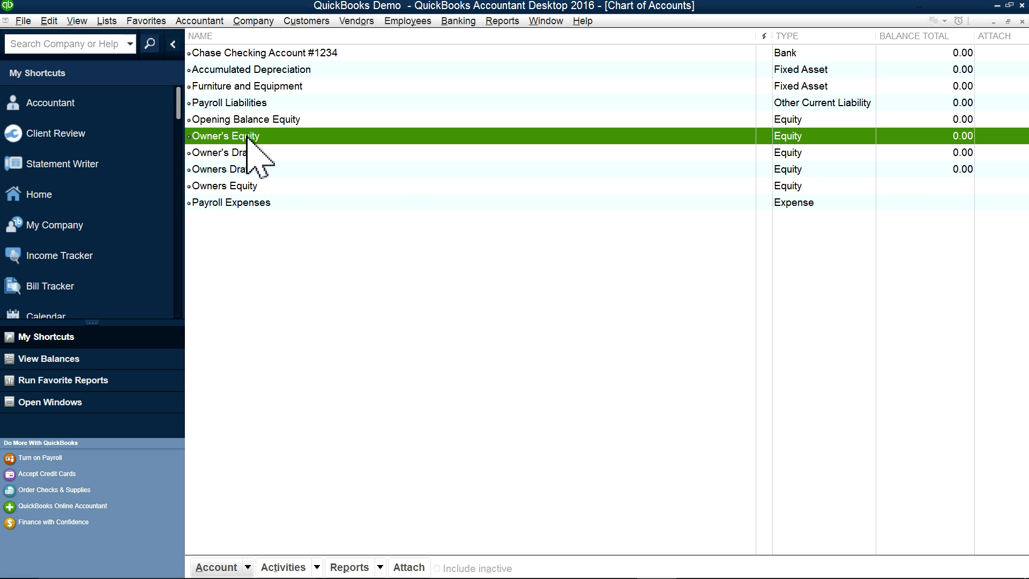
{"action": "right_click", "coordinate": [247, 137]}
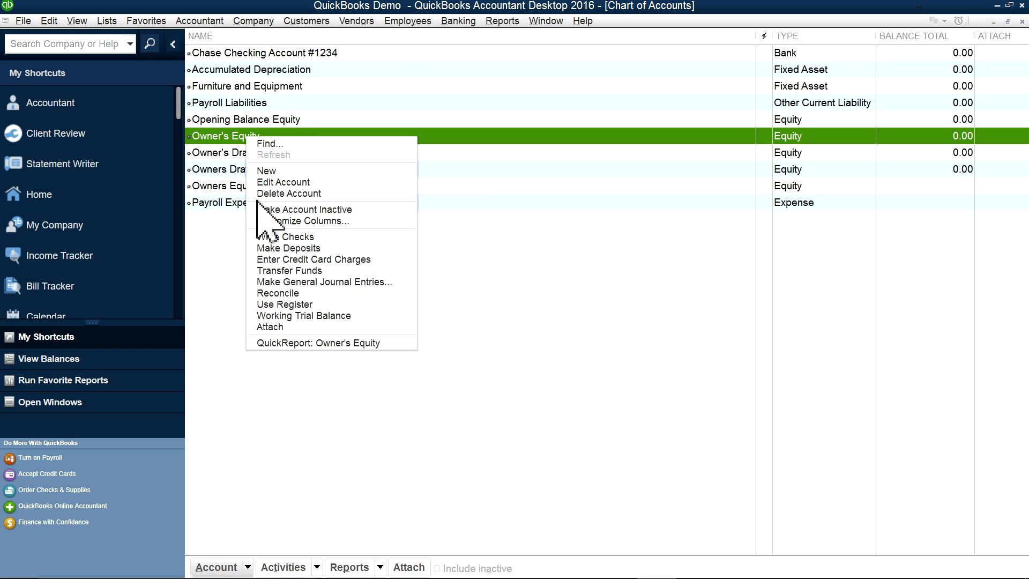
{"action": "left_click", "coordinate": [274, 194]}
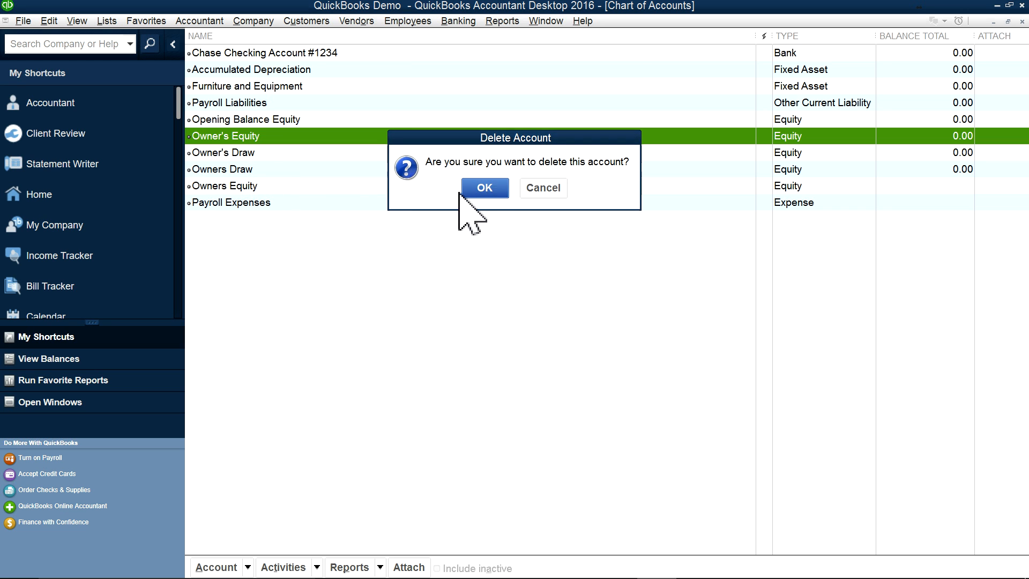
{"action": "left_click", "coordinate": [478, 187]}
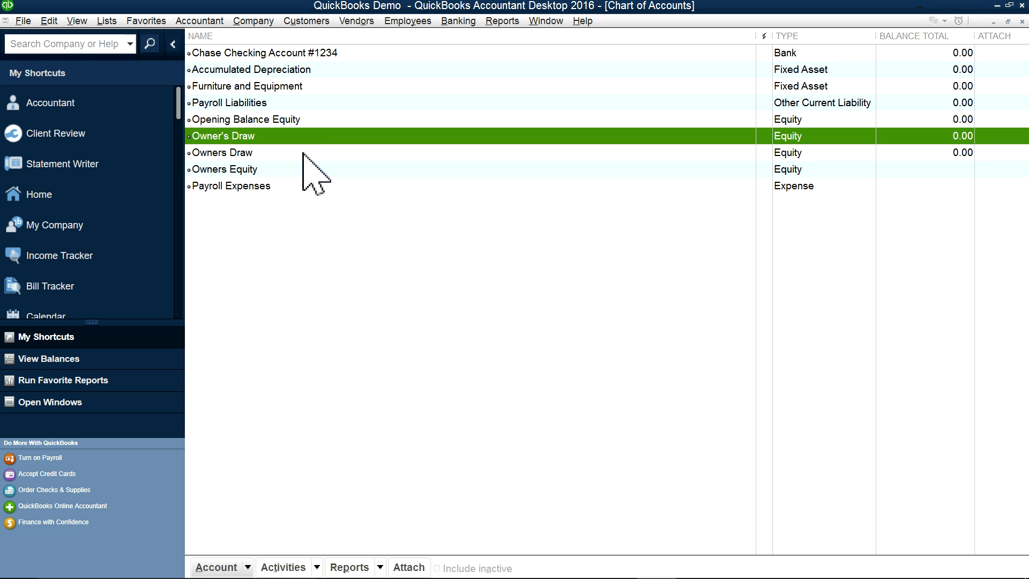
- Delete the duplicate Owner's Draw account, spelled with an apostrophe, and close the chart of accounts
{"action": "right_click", "coordinate": [226, 138]}
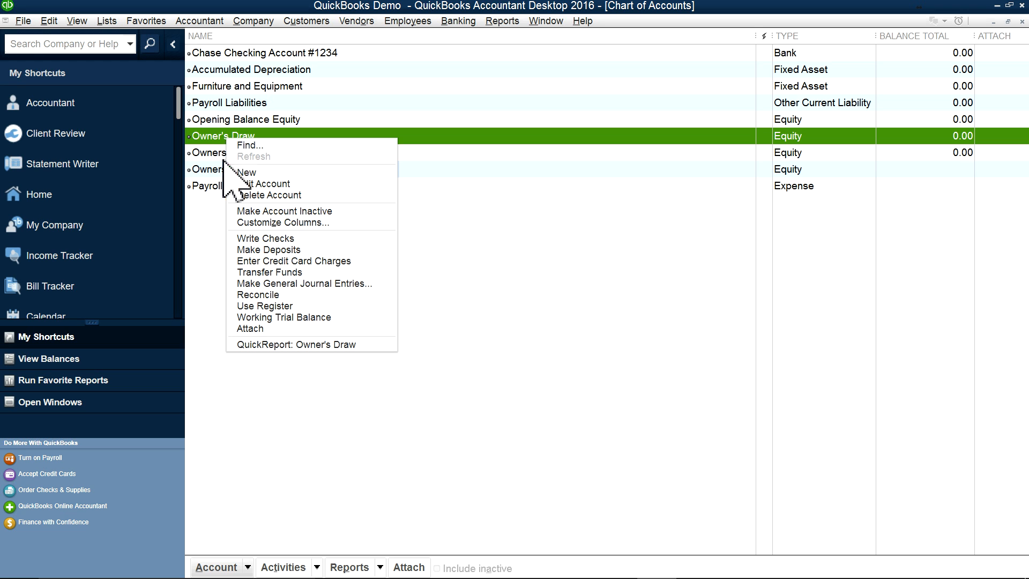
{"action": "left_click", "coordinate": [270, 195]}
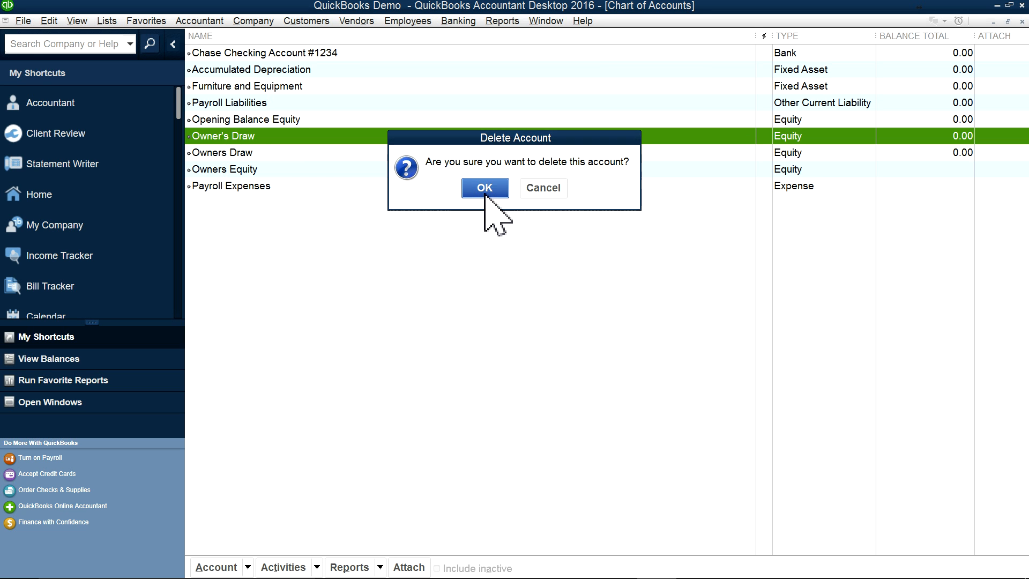
{"action": "left_click", "coordinate": [485, 189]}
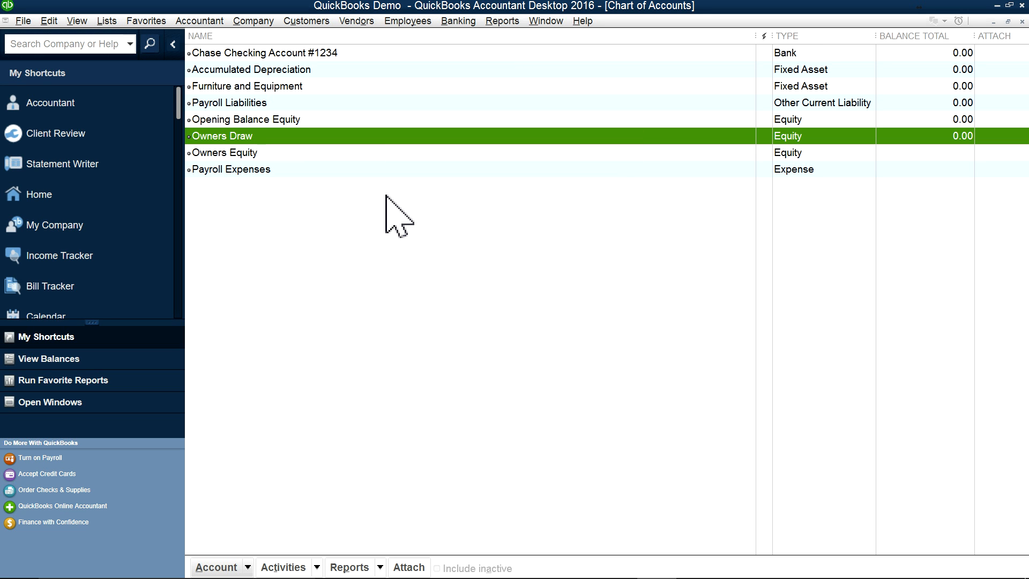
{"action": "left_click", "coordinate": [1022, 21]}
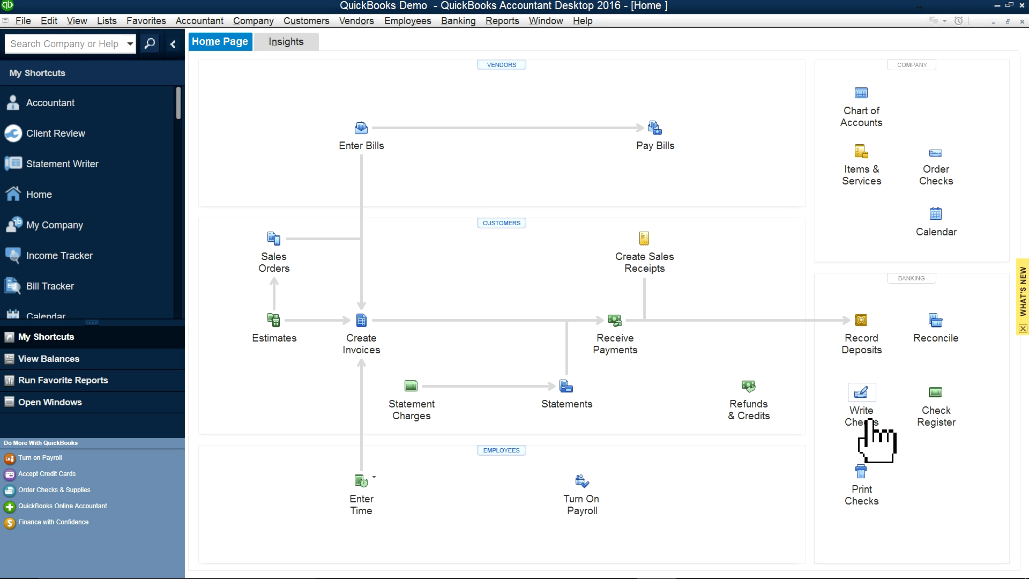
- Record a 10,000.00 deposit in the Chase checking account's register against the Owners Equity account, accepting the posting to Retained Earnings
{"action": "left_click", "coordinate": [941, 429]}
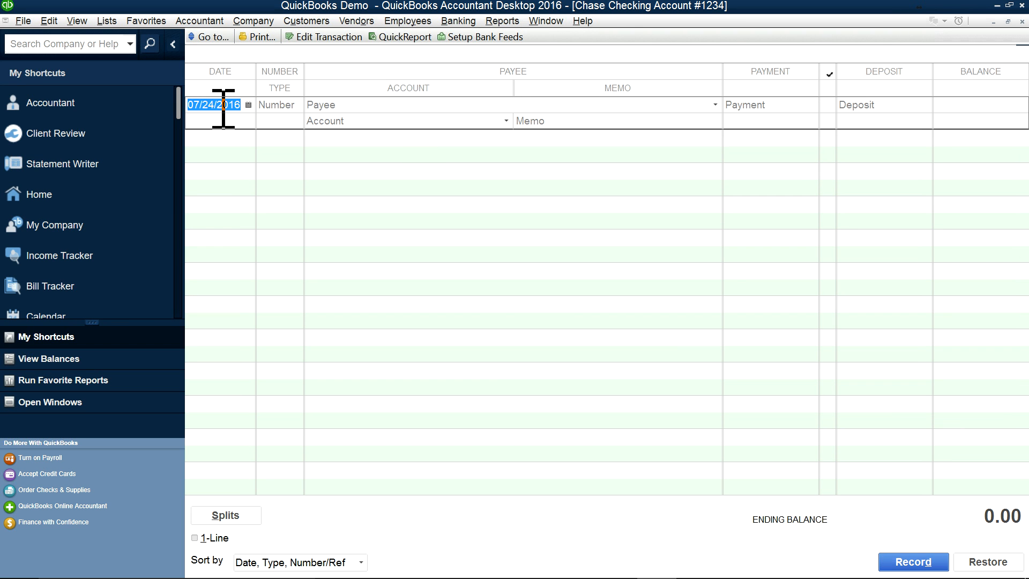
{"action": "left_click", "coordinate": [861, 105]}
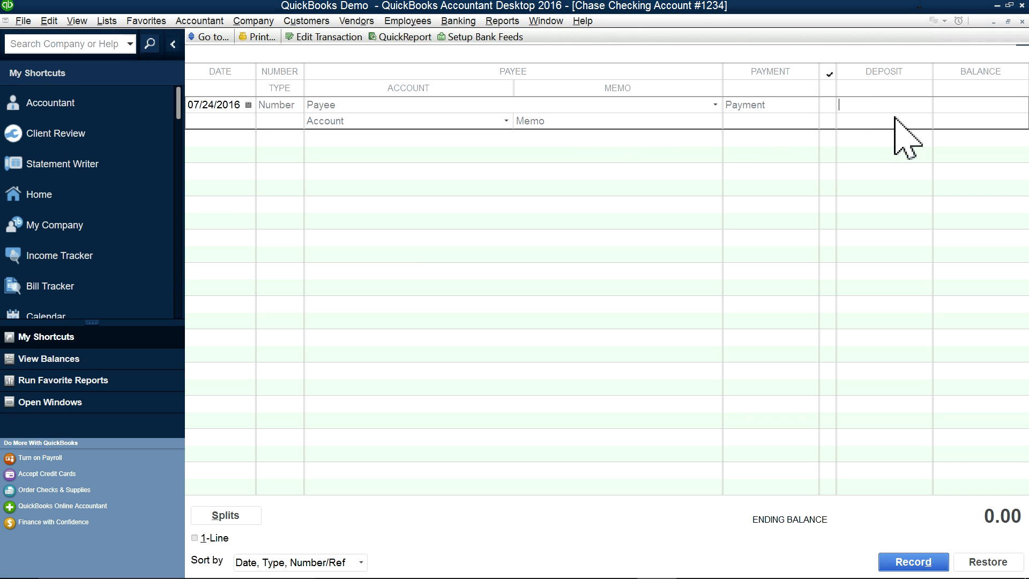
{"action": "type", "text": "10000.00"}
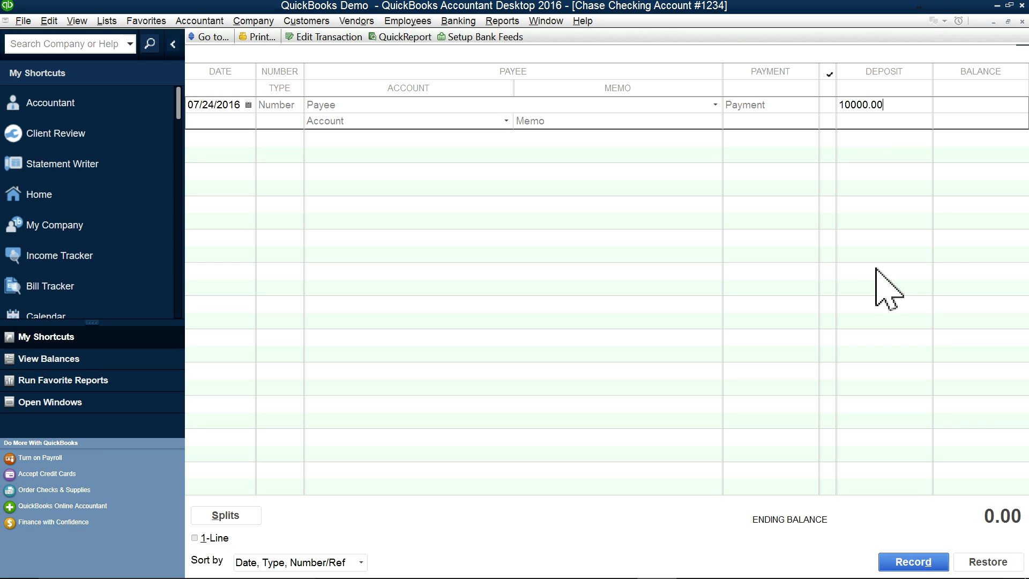
{"action": "left_click", "coordinate": [352, 123]}
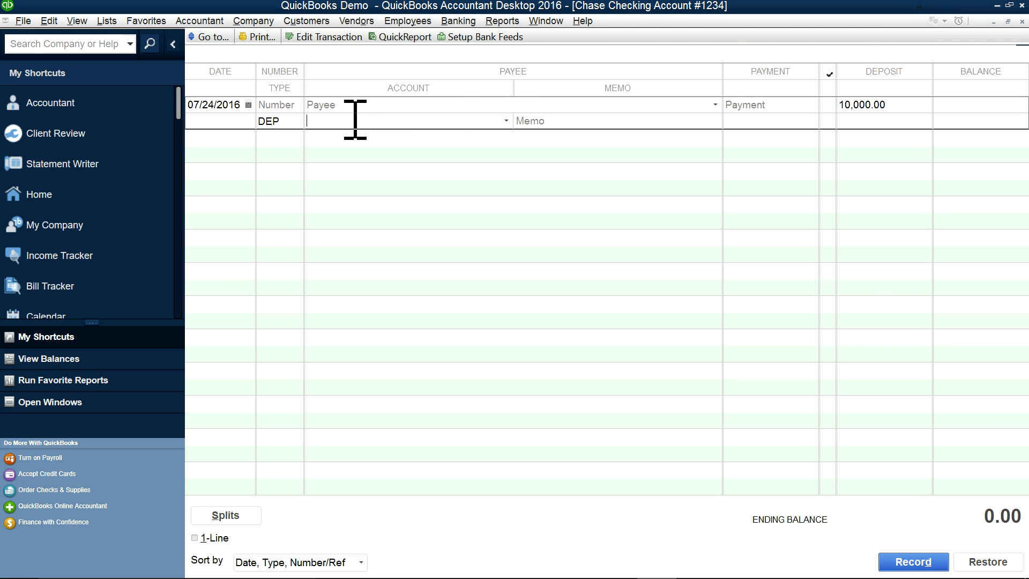
{"action": "left_click", "coordinate": [505, 121]}
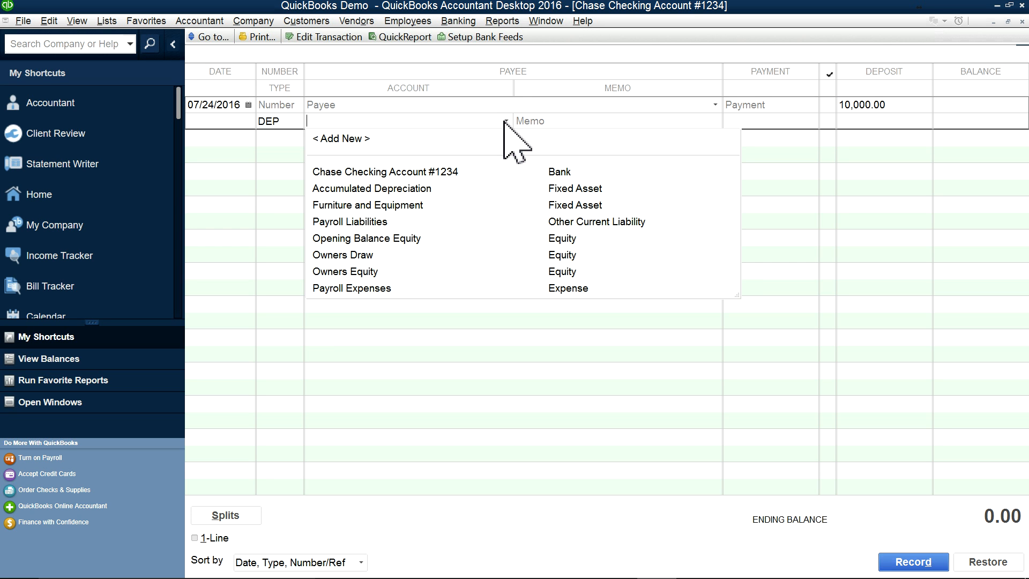
{"action": "left_click", "coordinate": [346, 273]}
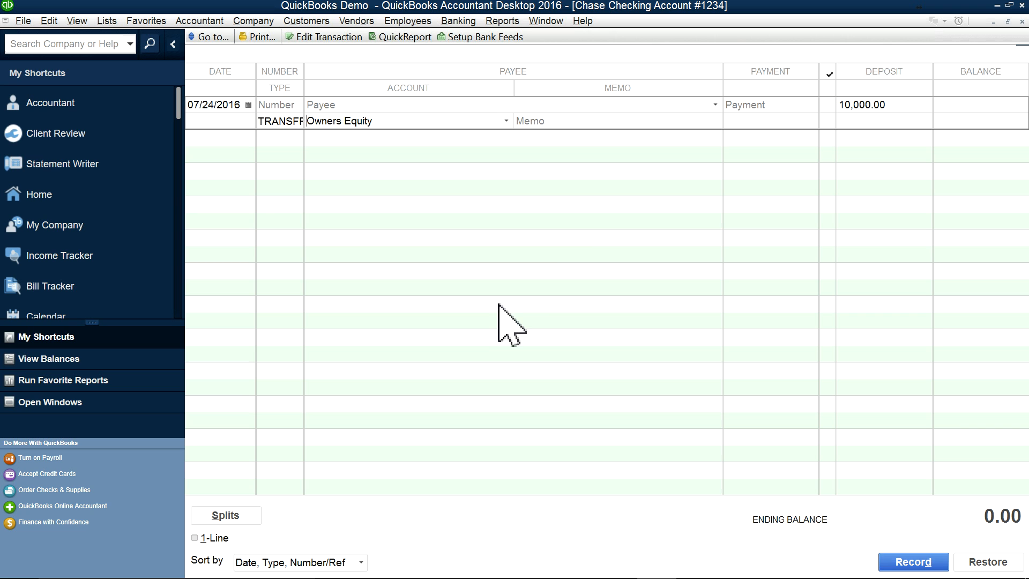
{"action": "left_click", "coordinate": [559, 122]}
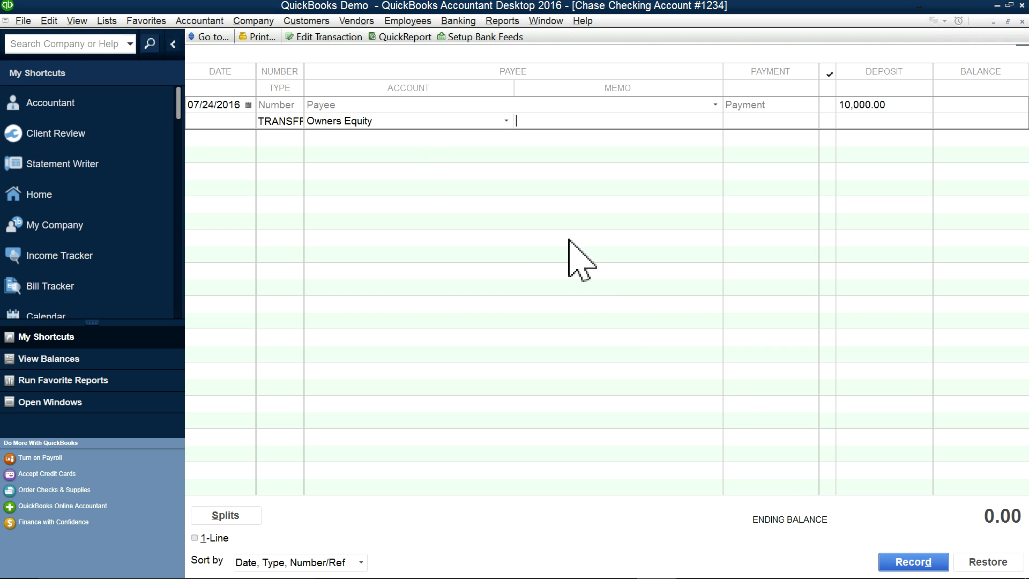
{"action": "left_click", "coordinate": [901, 559]}
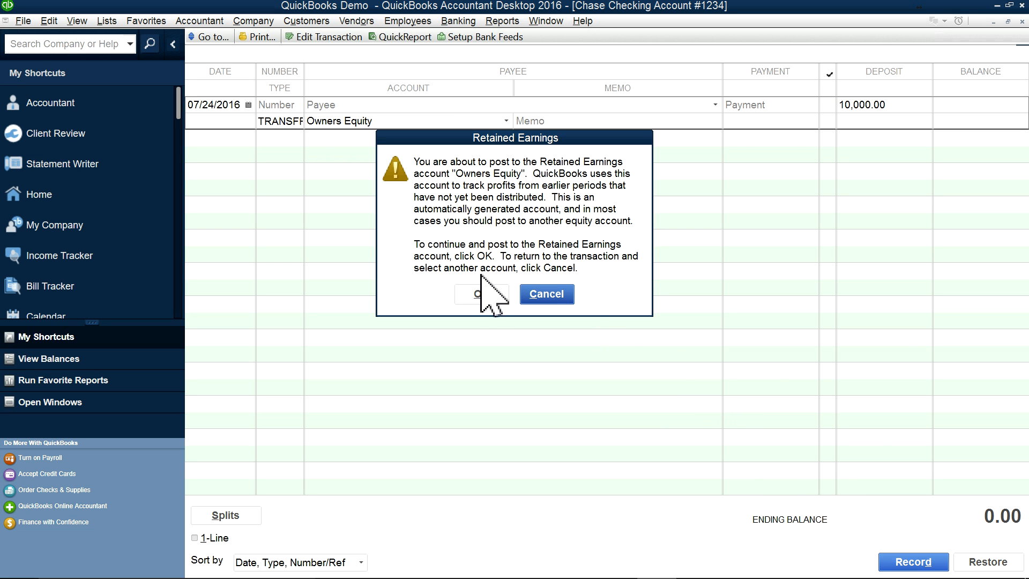
{"action": "left_click", "coordinate": [479, 292]}
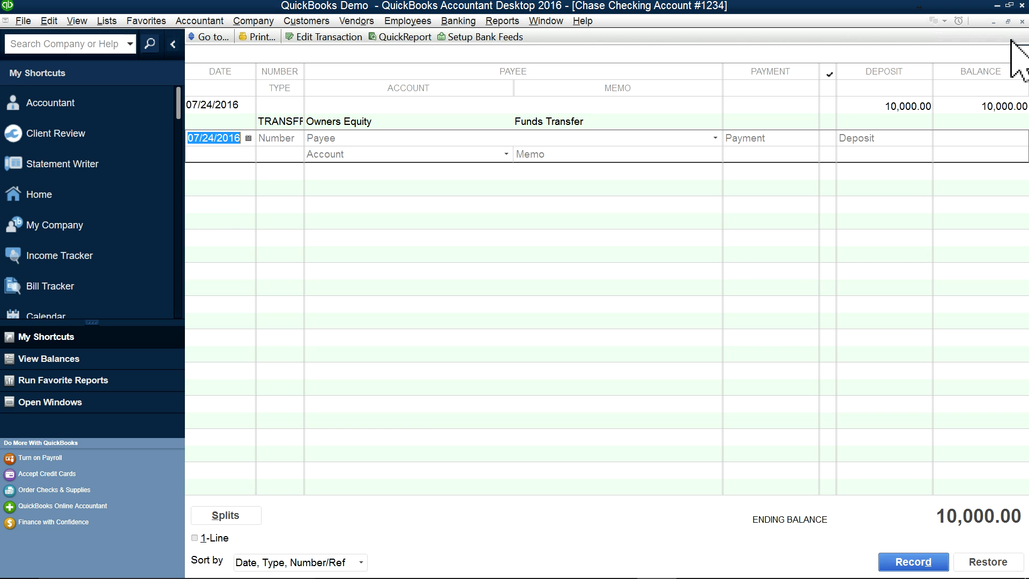
- Close the register and review the QuickReport of the Owners Equity account from the chart of accounts
{"action": "left_click", "coordinate": [1022, 22]}
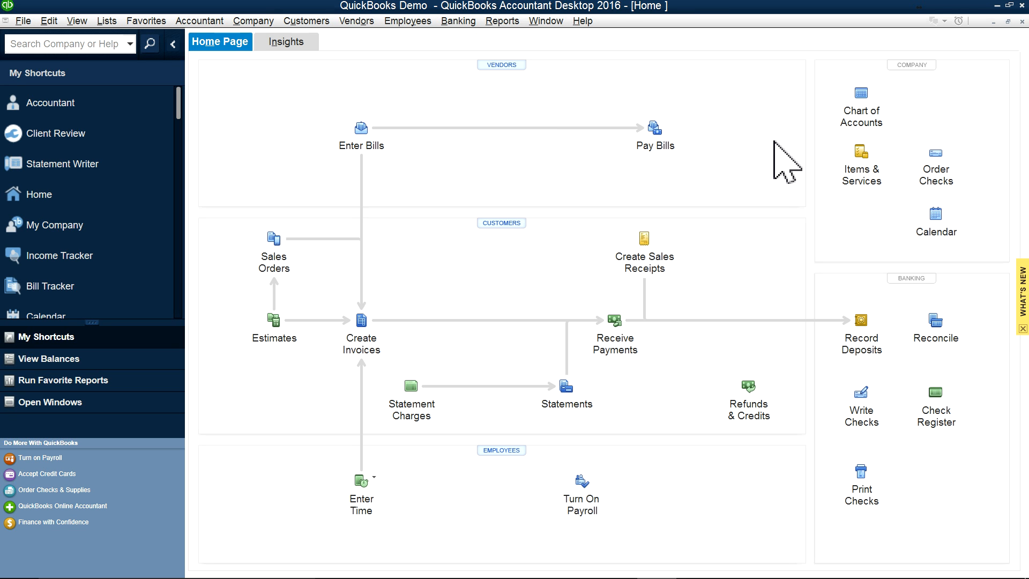
{"action": "left_click", "coordinate": [861, 116]}
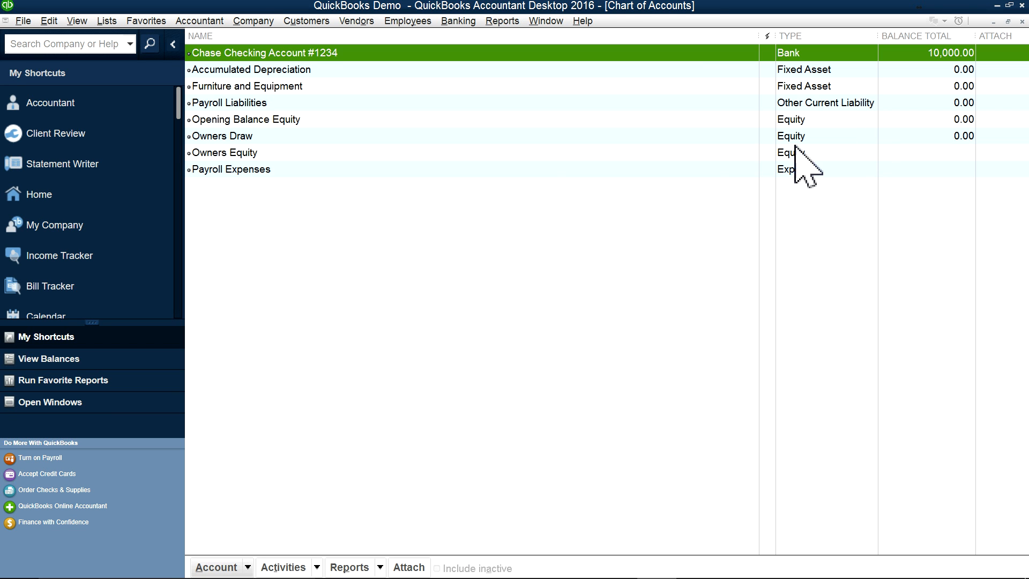
{"action": "double_click", "coordinate": [244, 153]}
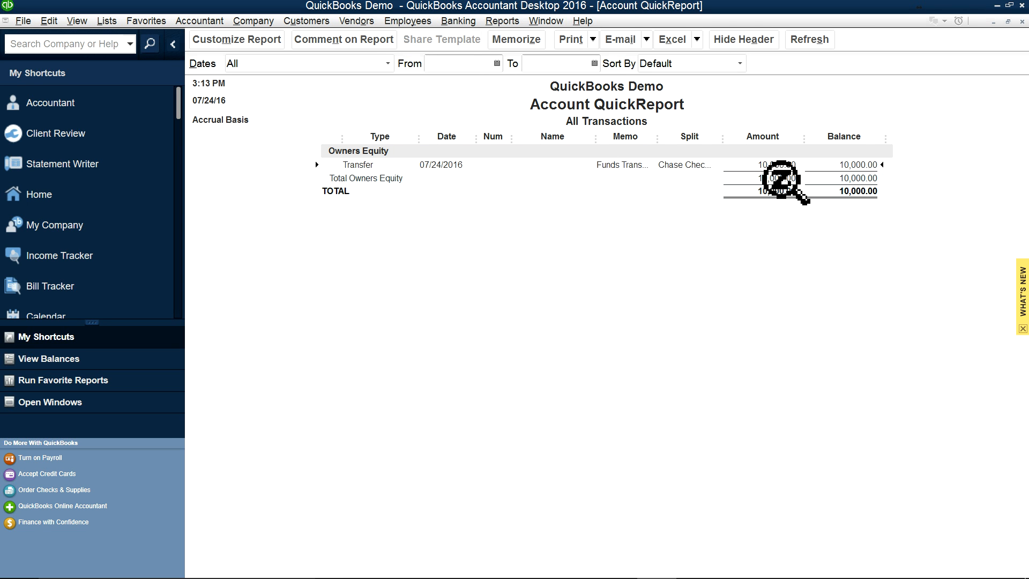
{"action": "left_click", "coordinate": [1022, 21]}
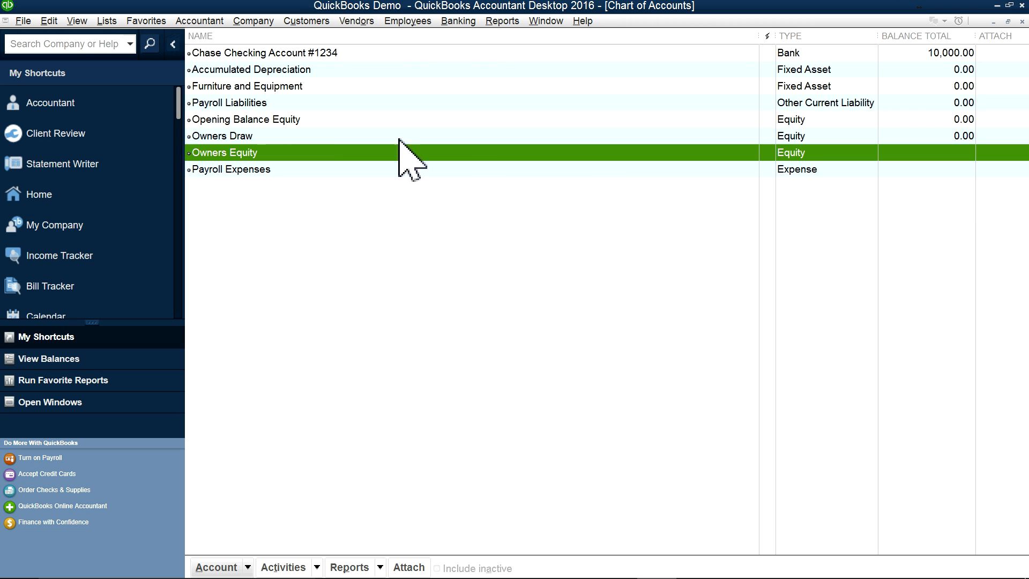
{"action": "double_click", "coordinate": [231, 153]}
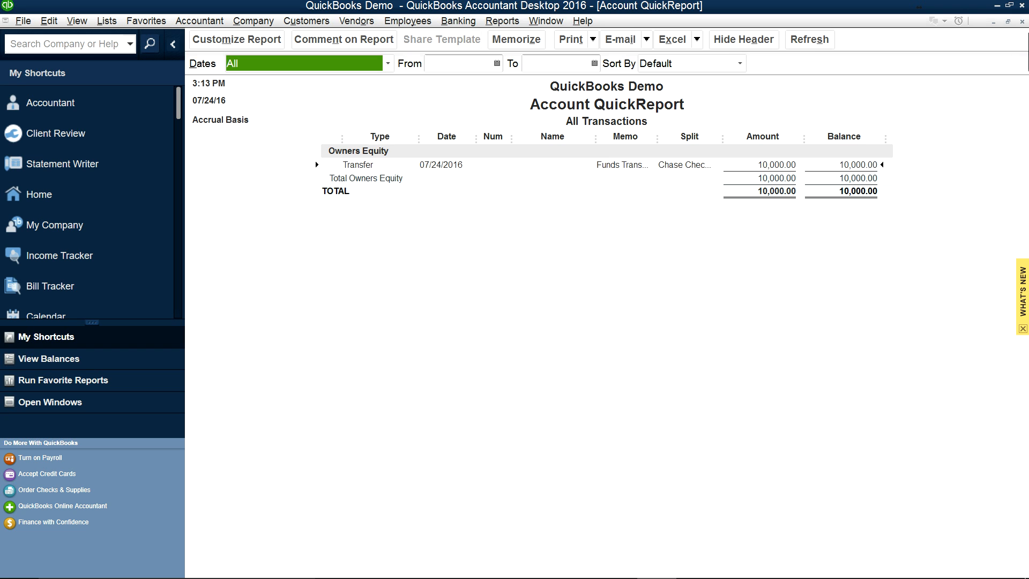
{"action": "left_click", "coordinate": [1021, 21]}
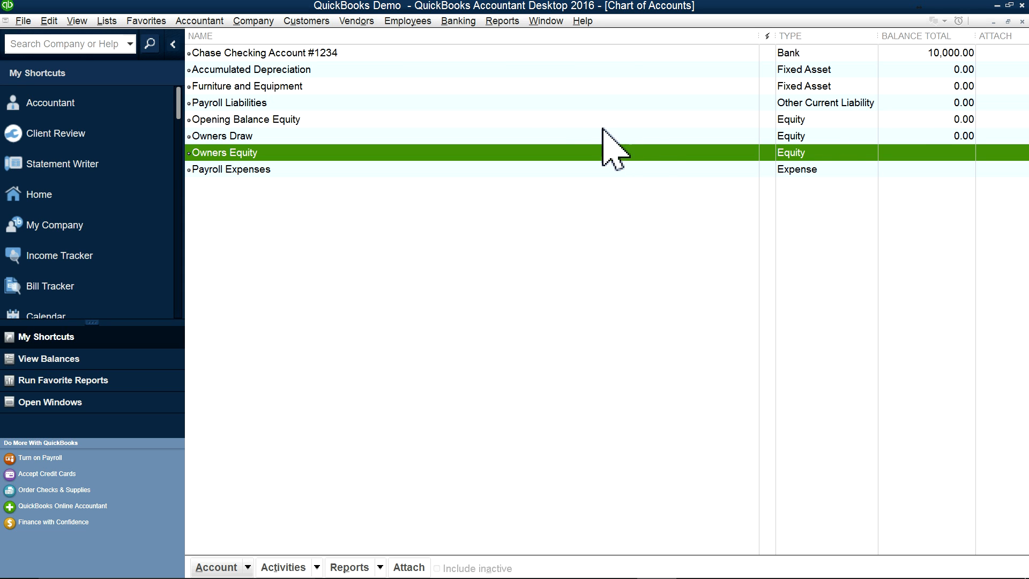
- Run the Balance Sheet Standard report to check the checking account and equity balances
{"action": "left_click", "coordinate": [500, 22]}
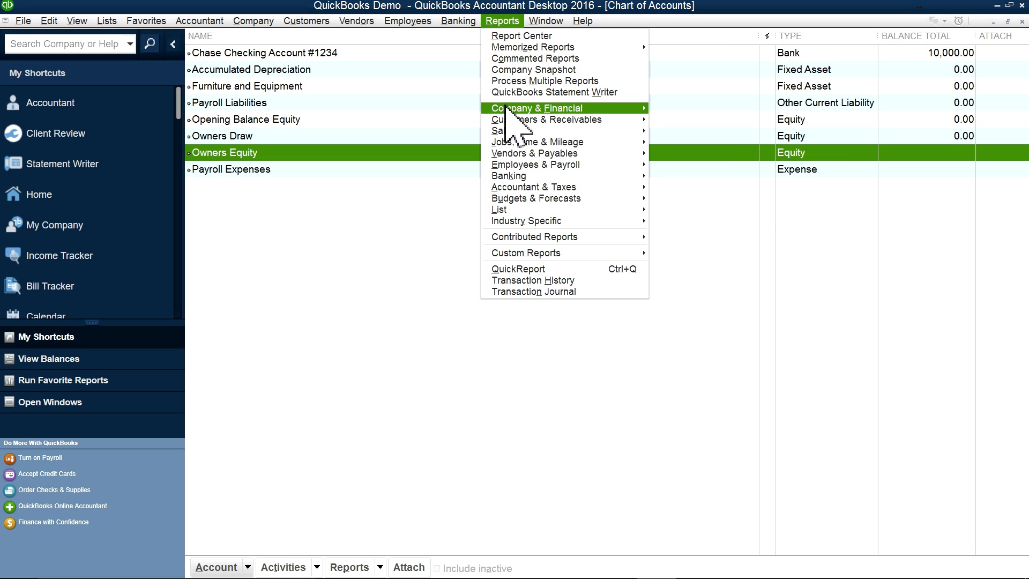
{"action": "mouse_move", "coordinate": [505, 106]}
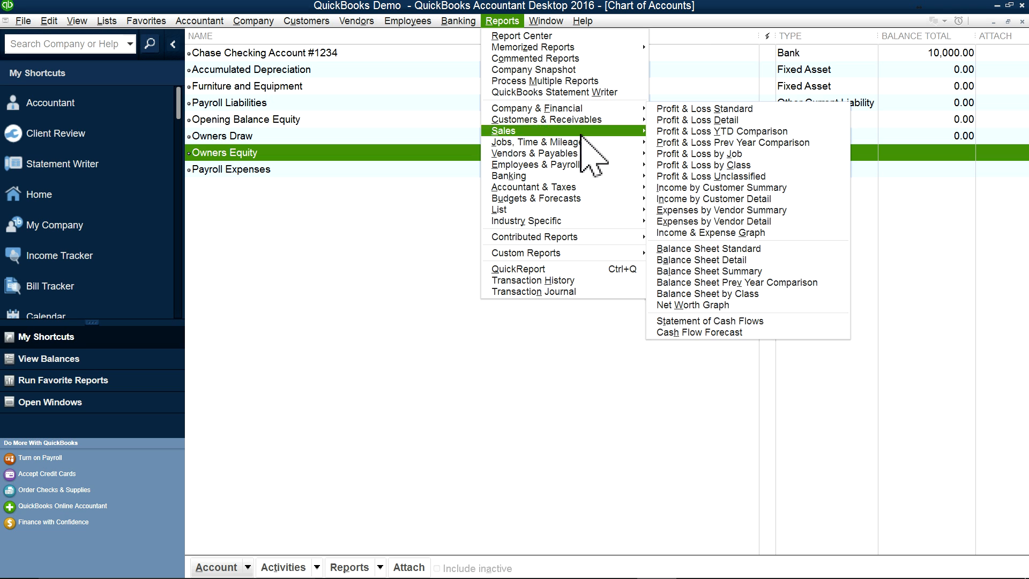
{"action": "left_click", "coordinate": [666, 250]}
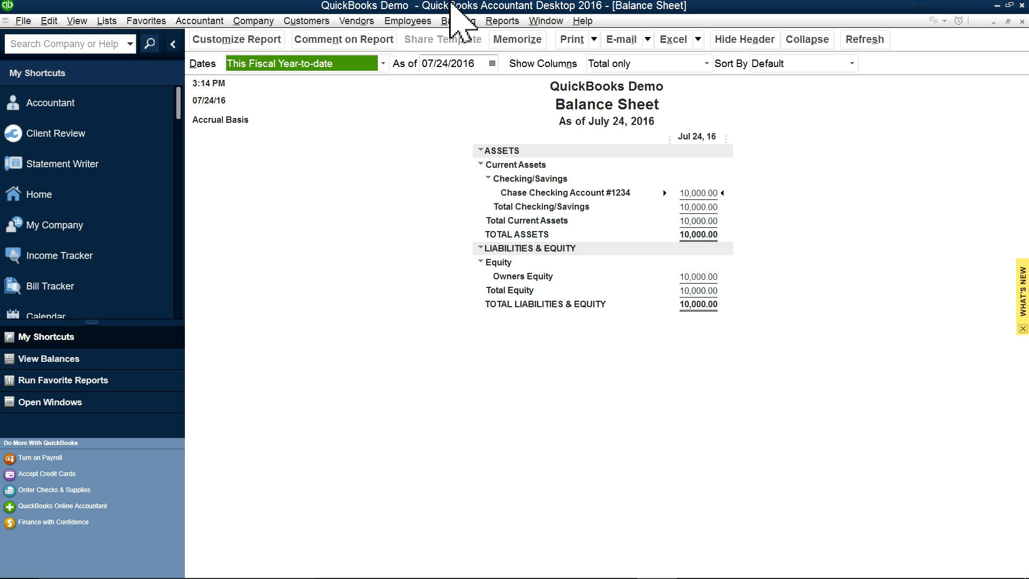
- Switch from the balance sheet report back to the Home page, leaving the report open
{"action": "left_click", "coordinate": [540, 23]}
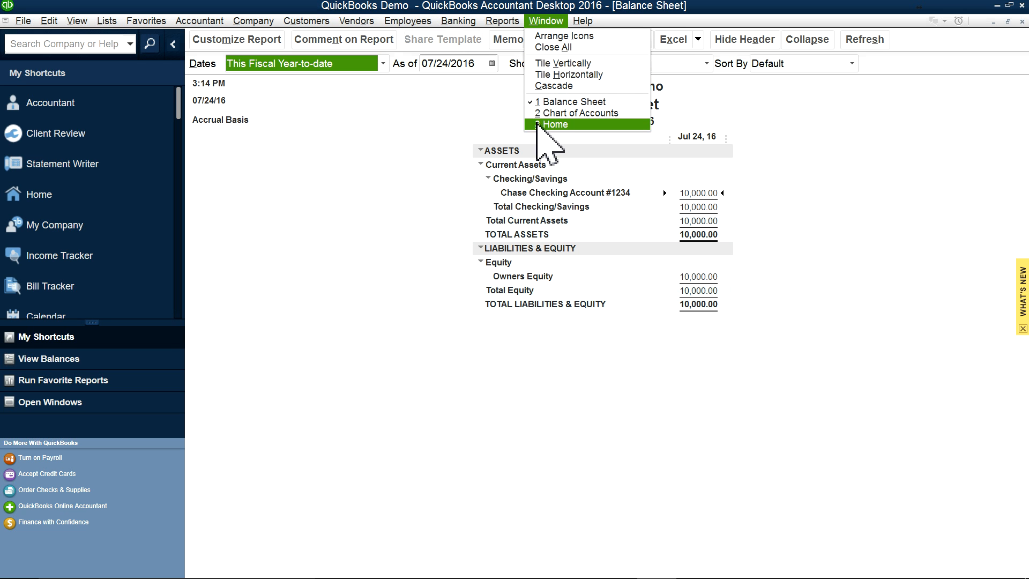
{"action": "left_click", "coordinate": [541, 16]}
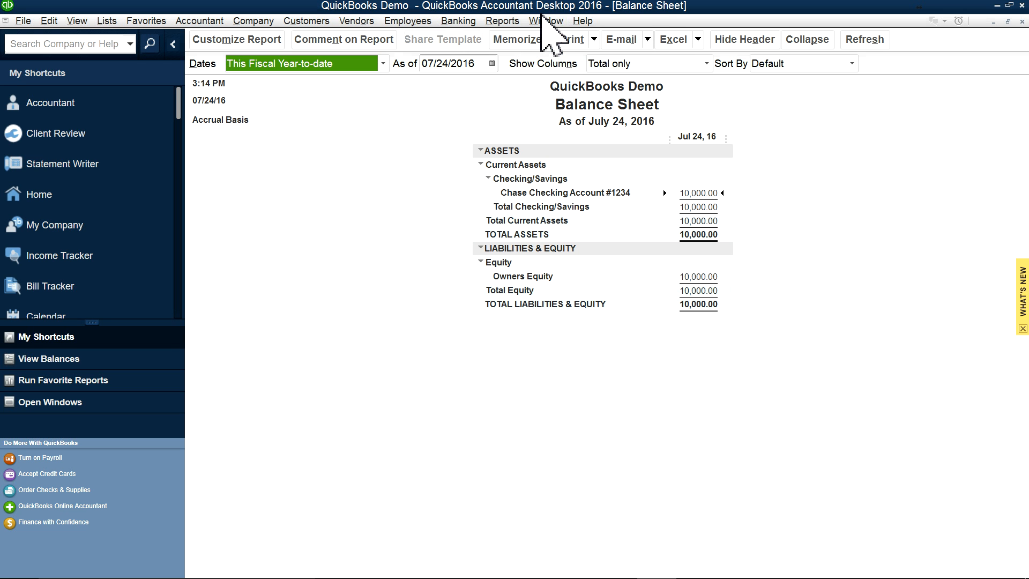
{"action": "left_click", "coordinate": [544, 22]}
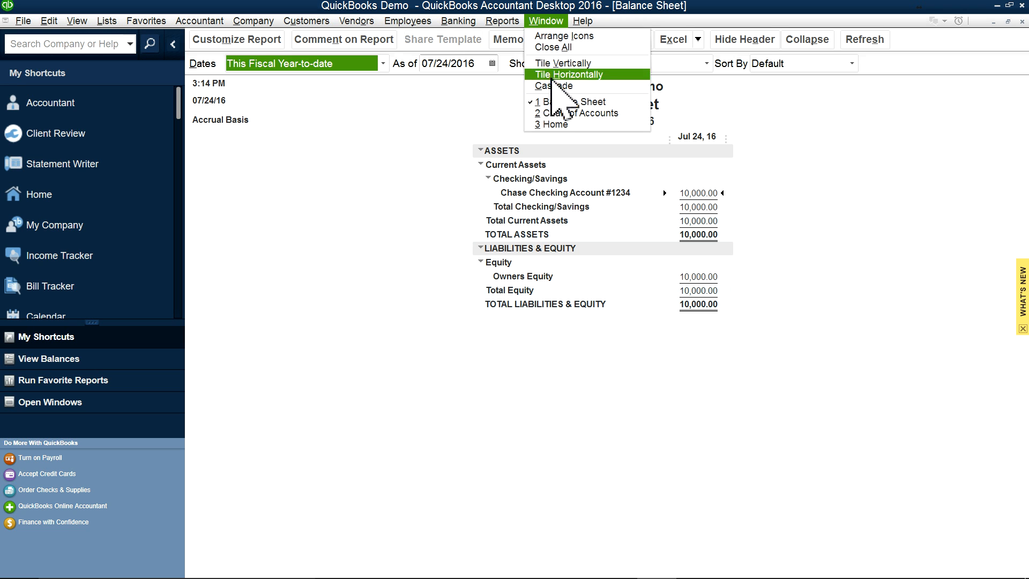
{"action": "left_click", "coordinate": [551, 125]}
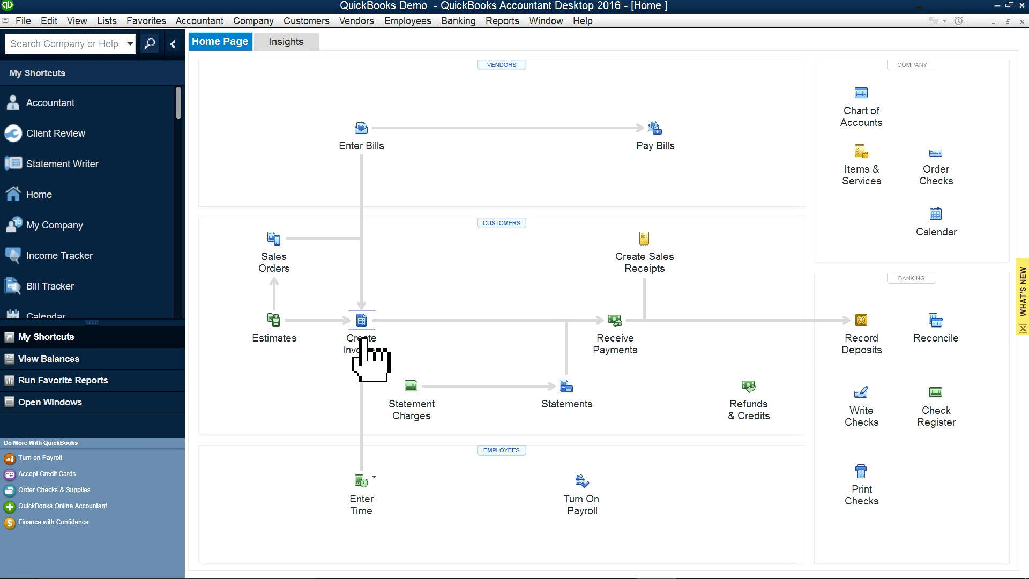
- View the blank estimate form, close it, and open a new invoice form
{"action": "left_click", "coordinate": [272, 325]}
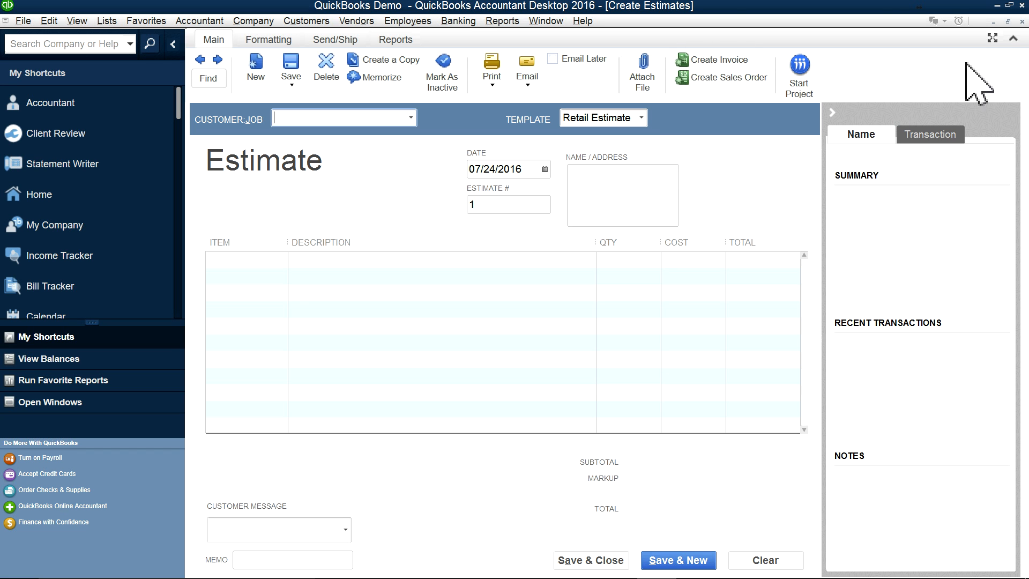
{"action": "left_click", "coordinate": [1022, 21]}
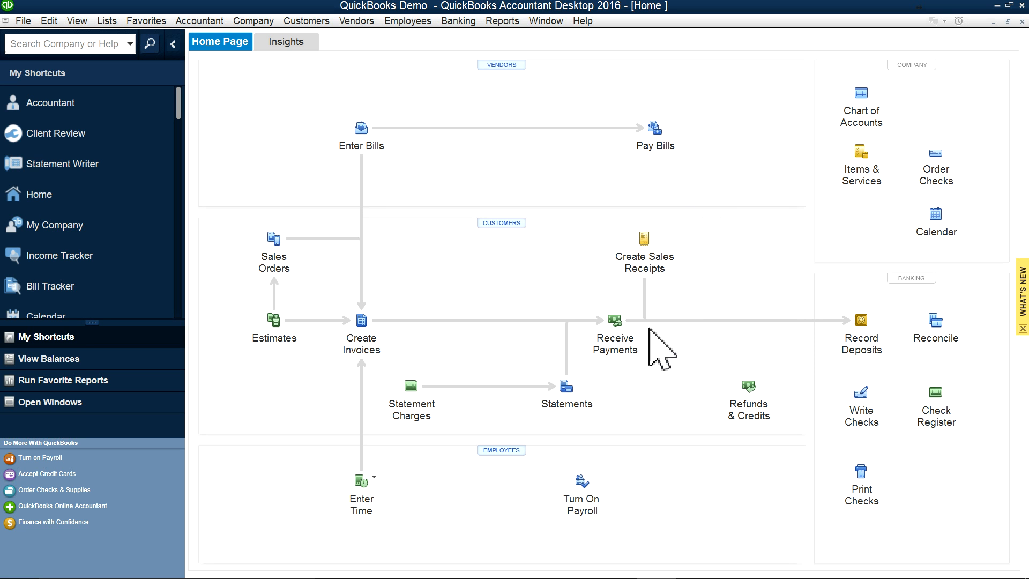
{"action": "left_click", "coordinate": [359, 339]}
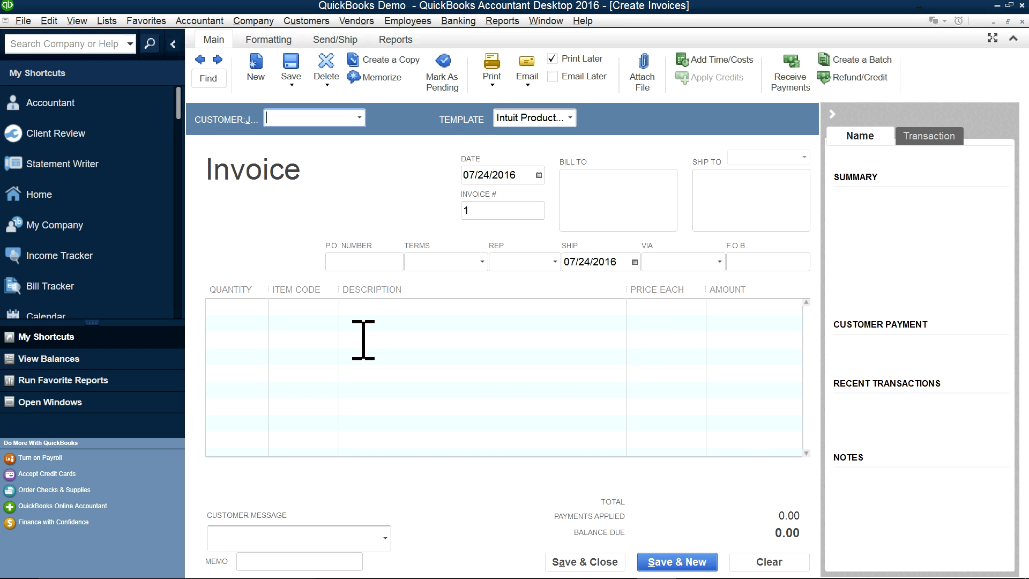
- Check the item choices available on the blank invoice's first line and close the invoice form
{"action": "left_click", "coordinate": [307, 310]}
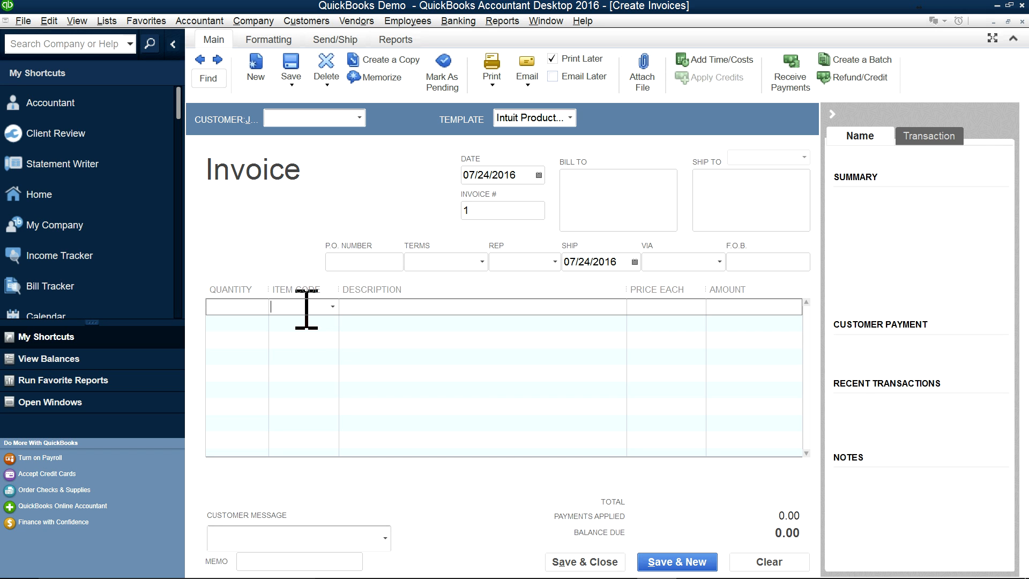
{"action": "left_click", "coordinate": [333, 306]}
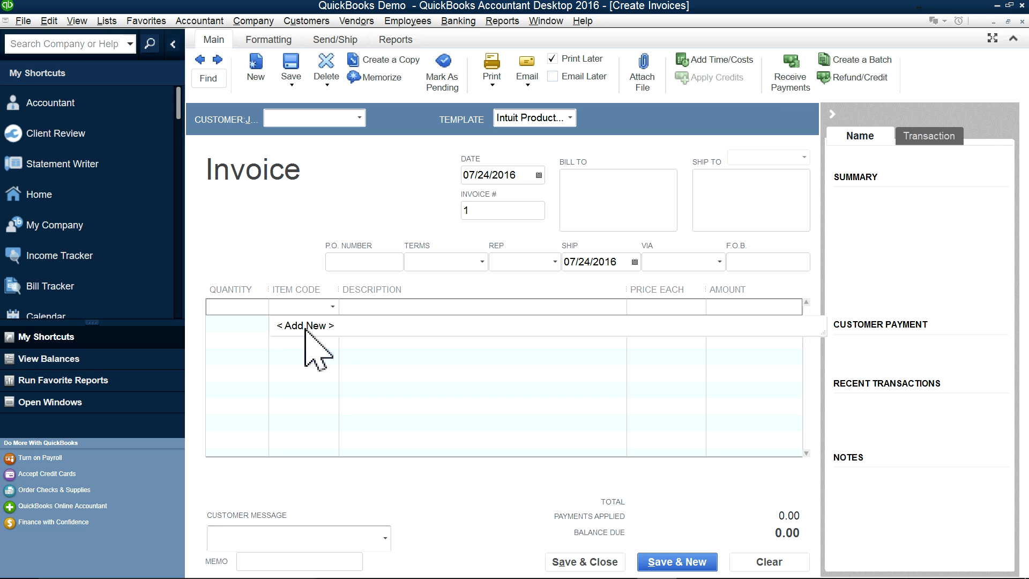
{"action": "left_click", "coordinate": [287, 248]}
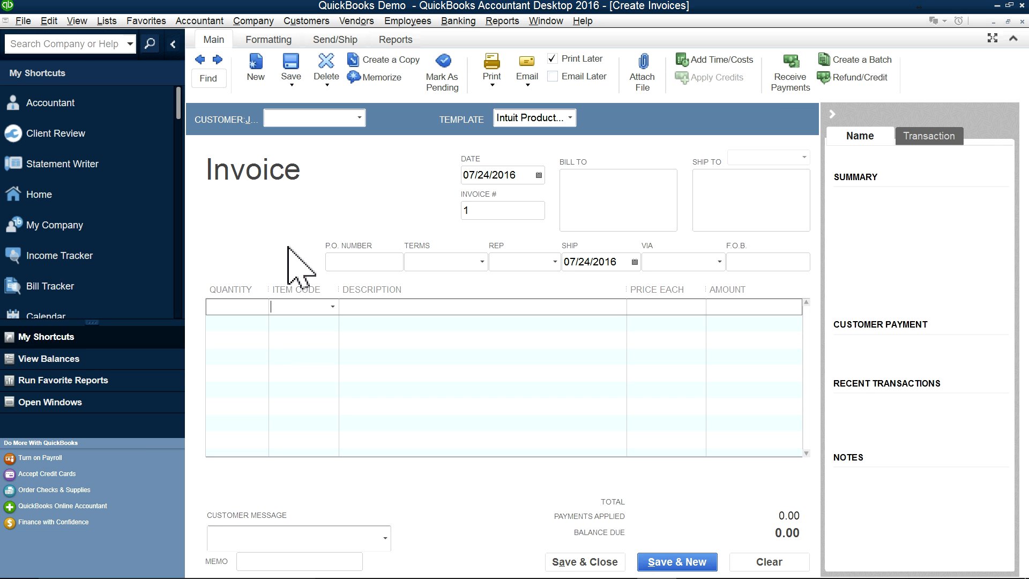
{"action": "left_click", "coordinate": [1021, 22]}
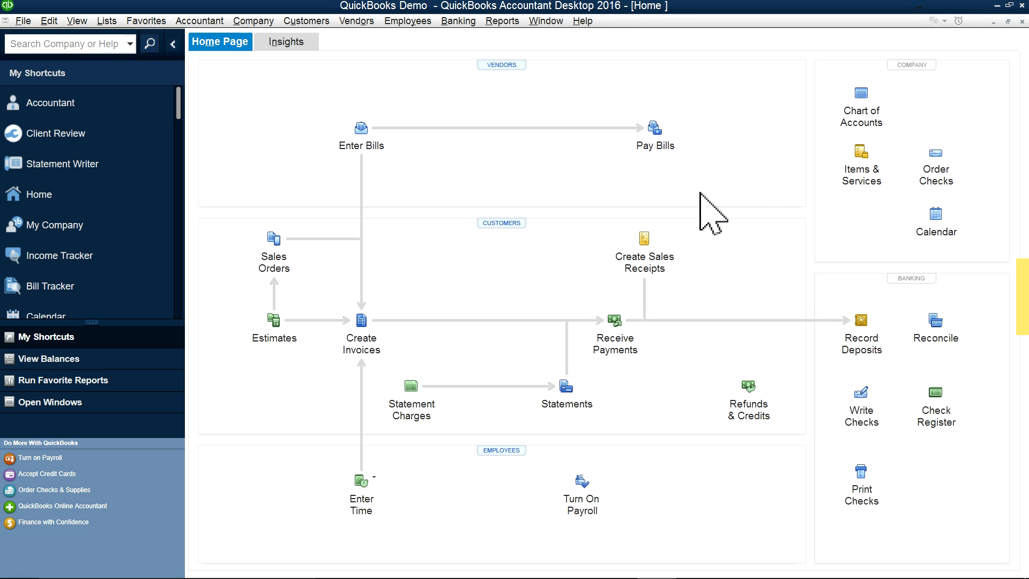
- Open the Item List and start a new item of type Service
{"action": "left_click", "coordinate": [864, 177]}
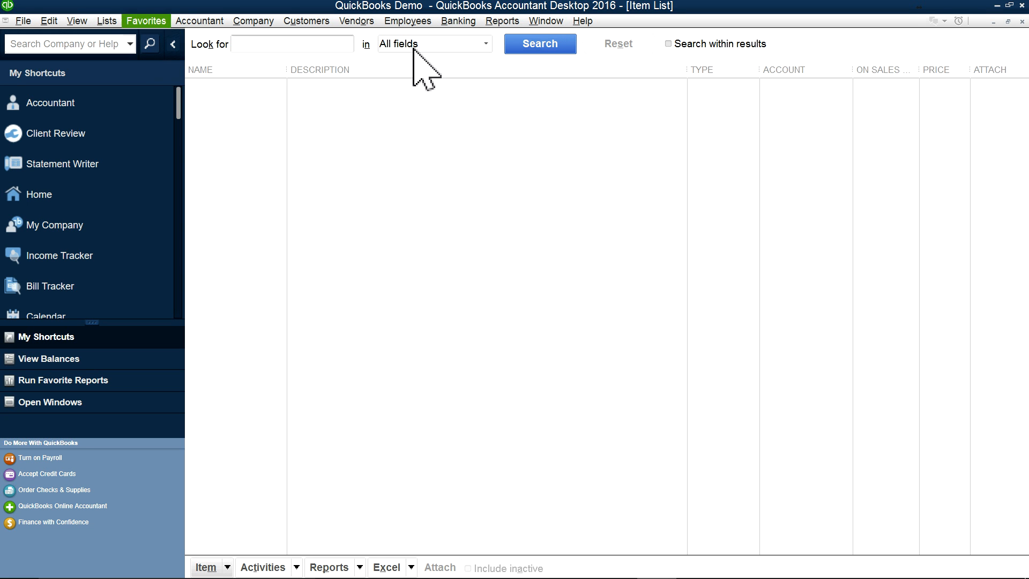
{"action": "left_click", "coordinate": [1021, 22]}
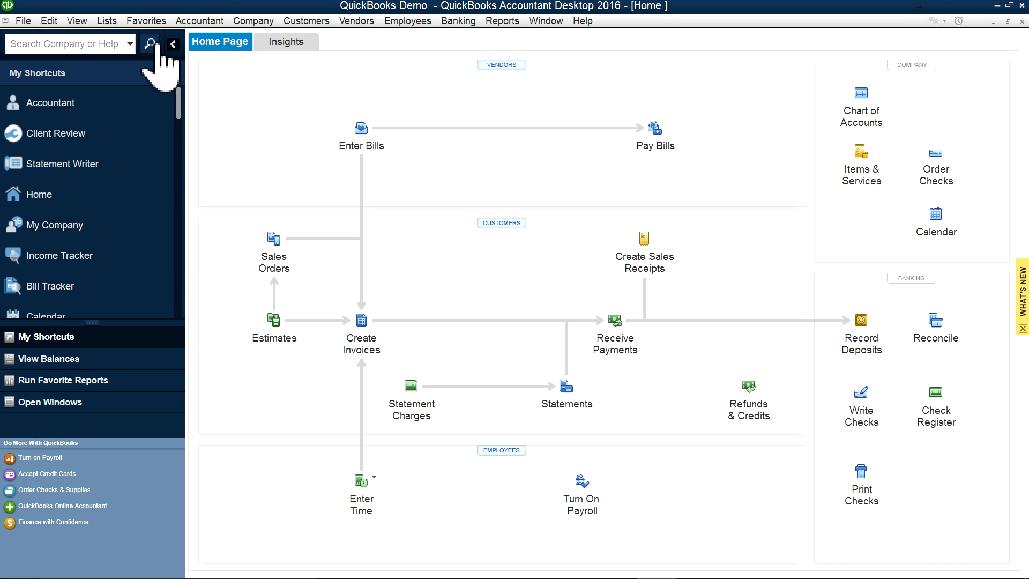
{"action": "left_click", "coordinate": [107, 21]}
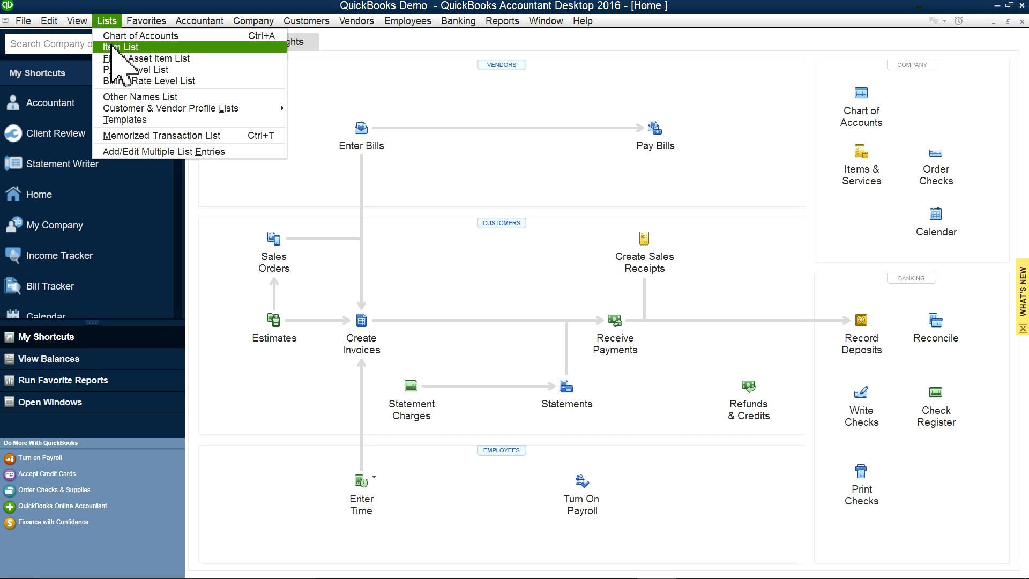
{"action": "left_click", "coordinate": [127, 47]}
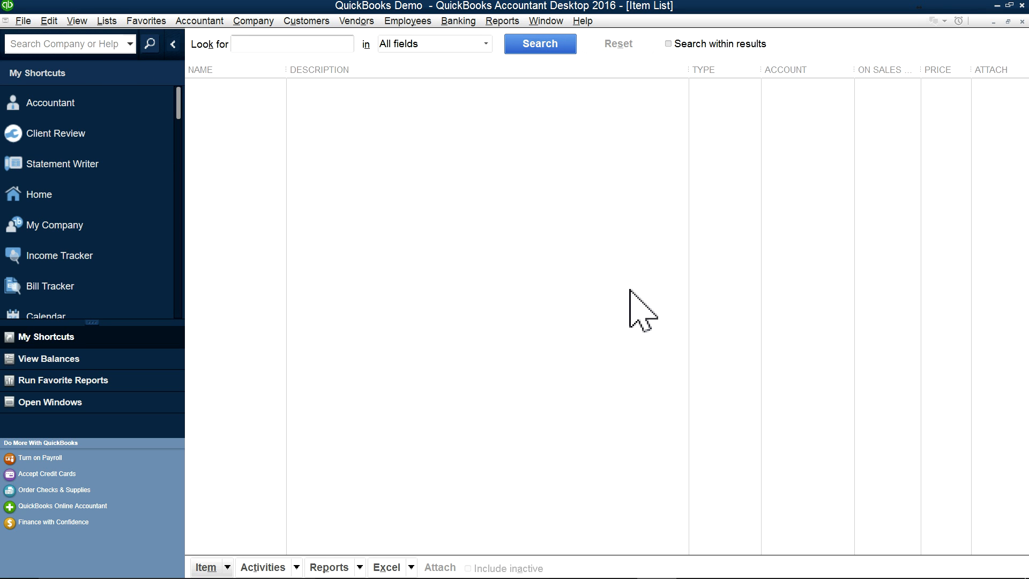
{"action": "left_click", "coordinate": [227, 567]}
{"action": "left_click", "coordinate": [206, 376]}
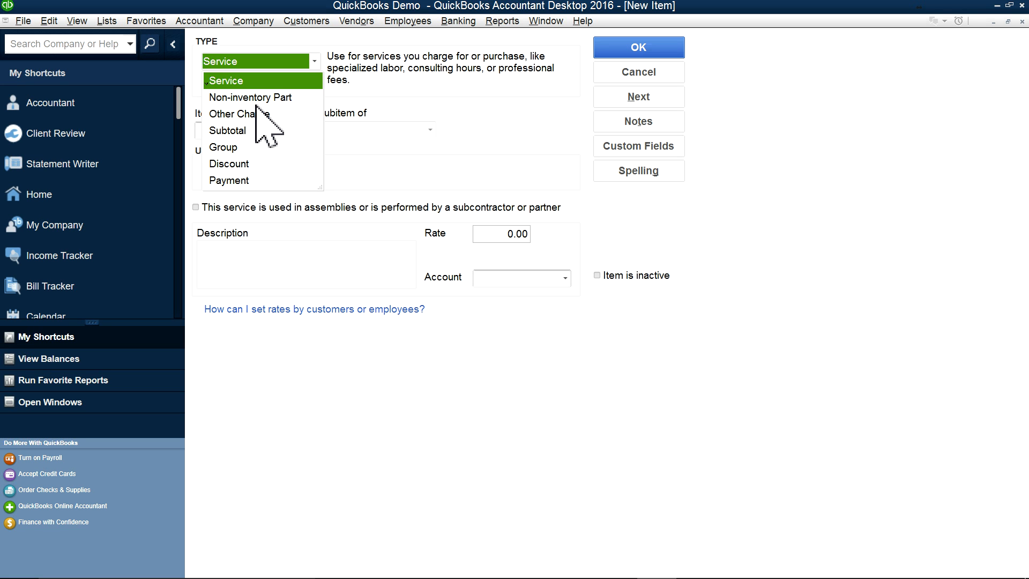
{"action": "left_click", "coordinate": [236, 84]}
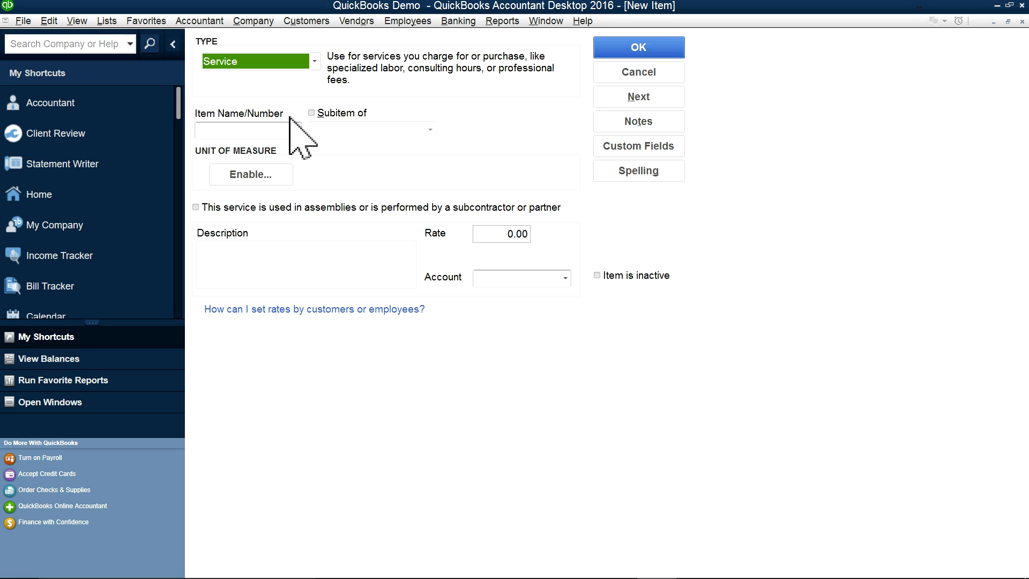
- Name the service item Consulting and copy that name into its description
{"action": "left_click", "coordinate": [279, 129]}
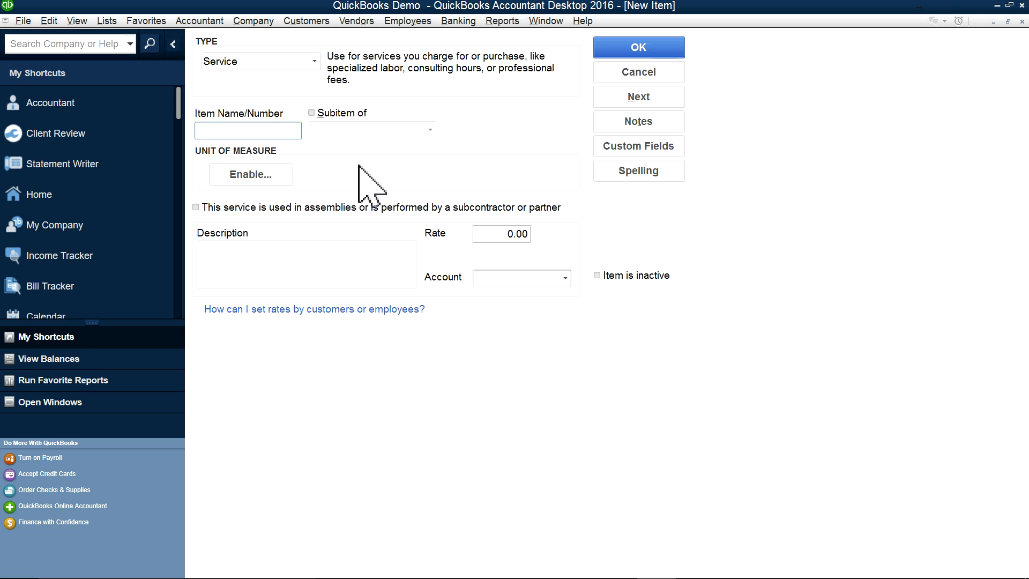
{"action": "type", "text": "S"}
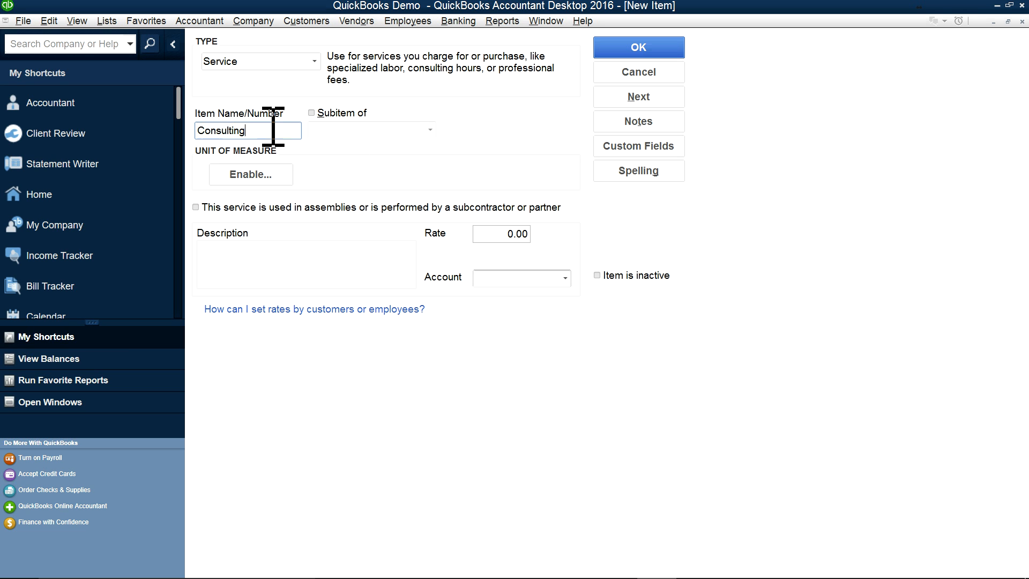
{"action": "left_click_drag", "start_coordinate": [258, 131], "coordinate": [184, 132]}
{"action": "right_click", "coordinate": [220, 135]}
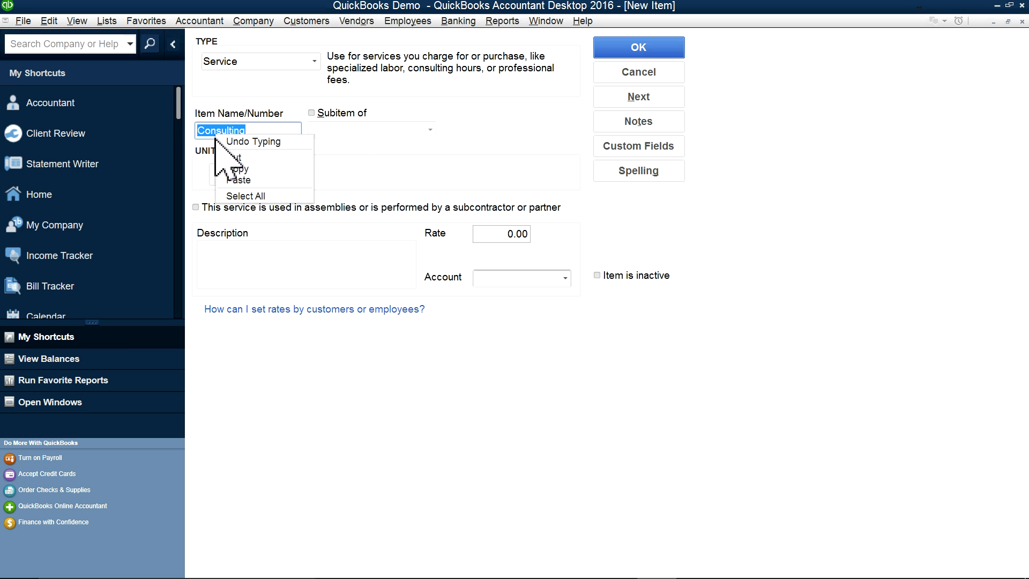
{"action": "left_click", "coordinate": [231, 168]}
{"action": "left_click", "coordinate": [255, 261]}
{"action": "right_click", "coordinate": [256, 263]}
{"action": "left_click", "coordinate": [272, 300]}
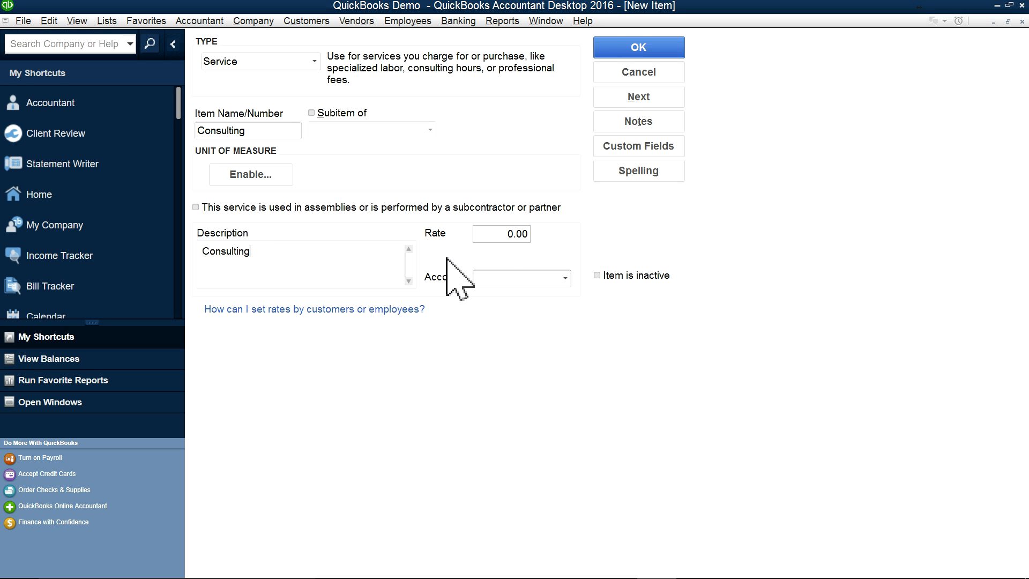
- Set the Consulting item's rate to 100.00
{"action": "left_click", "coordinate": [504, 234]}
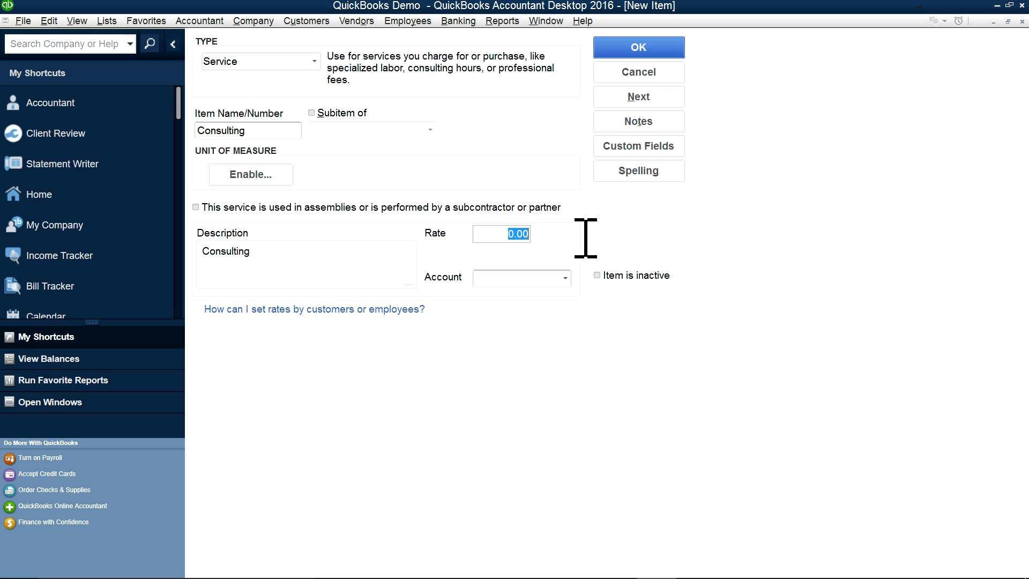
{"action": "left_click", "coordinate": [514, 234]}
{"action": "left_click", "coordinate": [505, 235]}
{"action": "left_click_drag", "start_coordinate": [505, 235], "coordinate": [567, 235]}
{"action": "type", "text": "10"}
- Add a new account of type Income named Consulting for the service item
{"action": "left_click", "coordinate": [565, 278]}
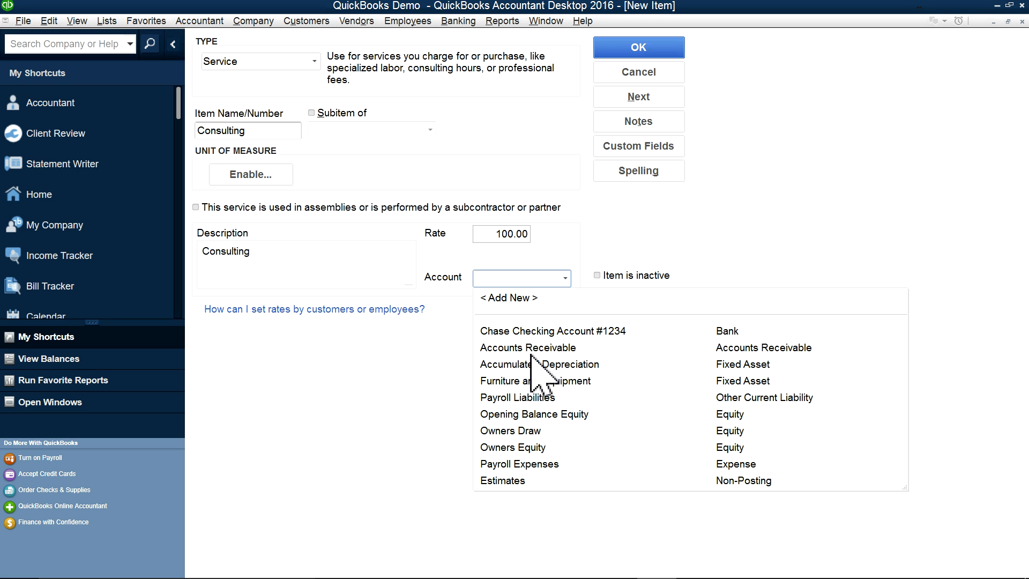
{"action": "left_click", "coordinate": [513, 298]}
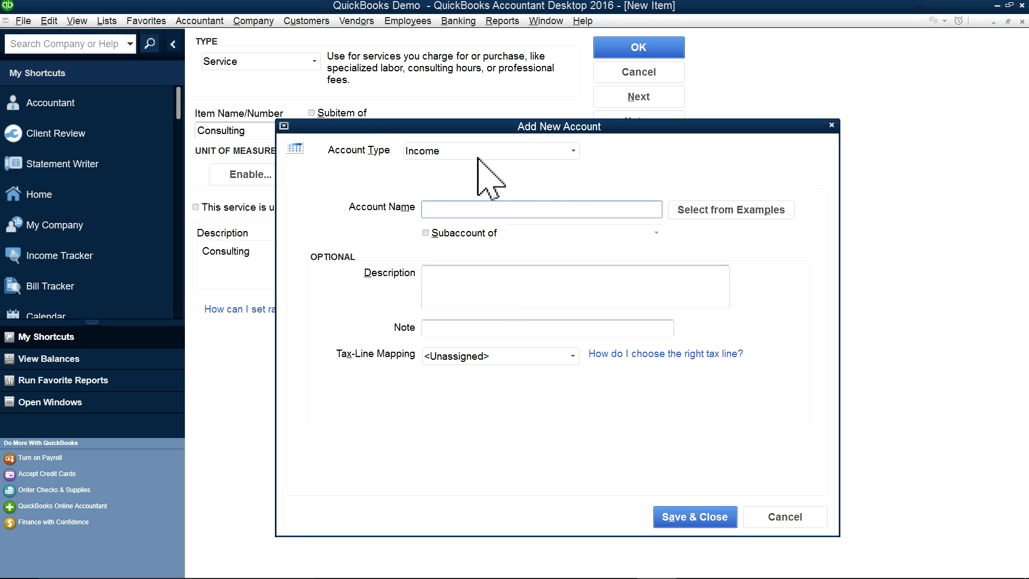
{"action": "left_click", "coordinate": [571, 155]}
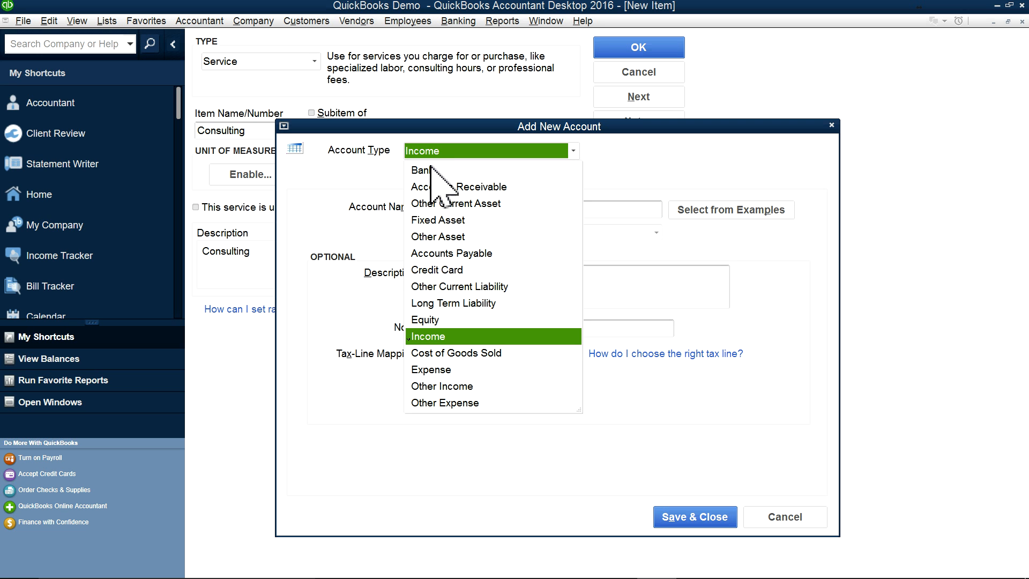
{"action": "left_click", "coordinate": [431, 337]}
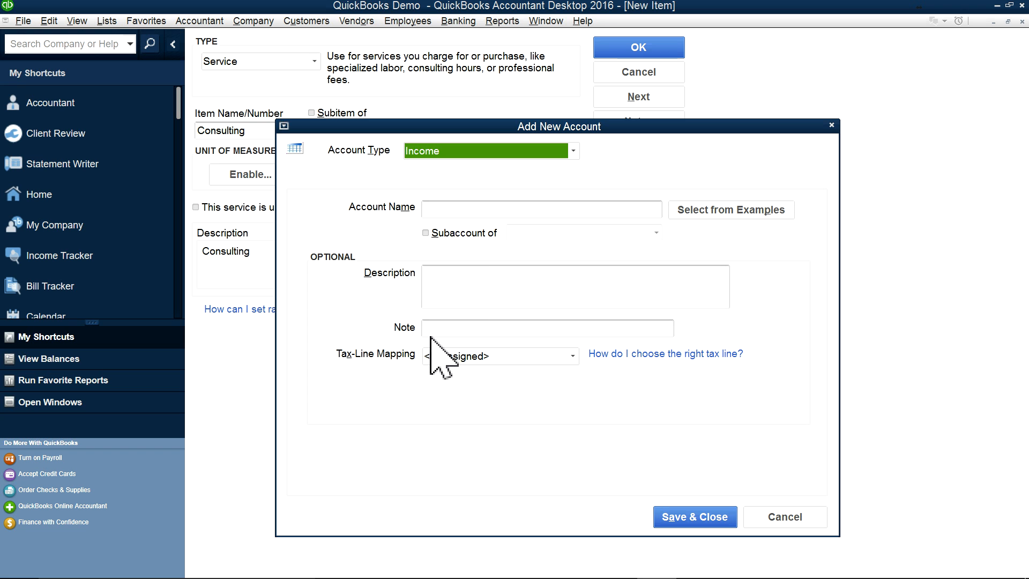
{"action": "left_click", "coordinate": [457, 210]}
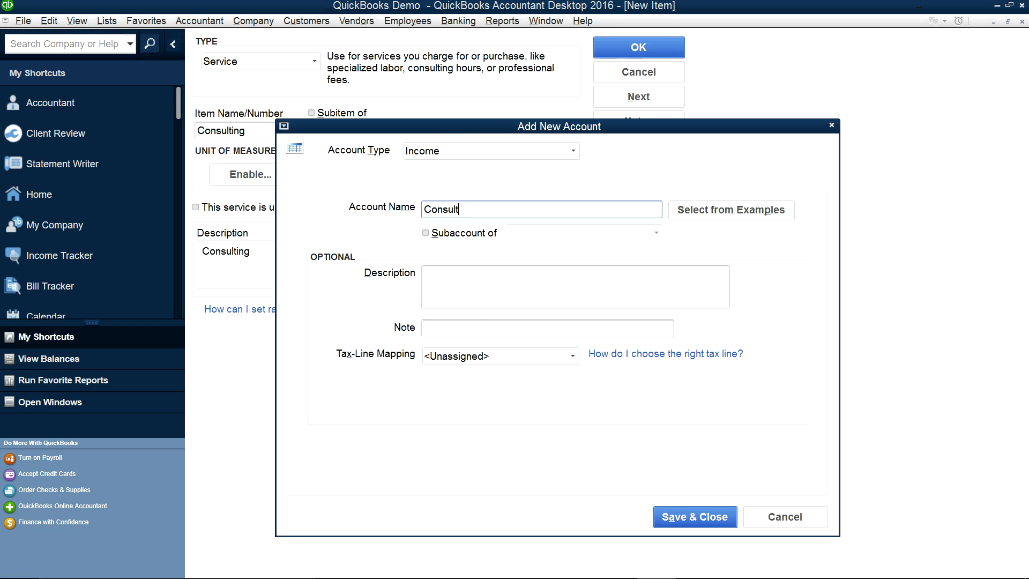
- Copy the new income account's name into its description
{"action": "double_click", "coordinate": [447, 209]}
{"action": "right_click", "coordinate": [447, 209]}
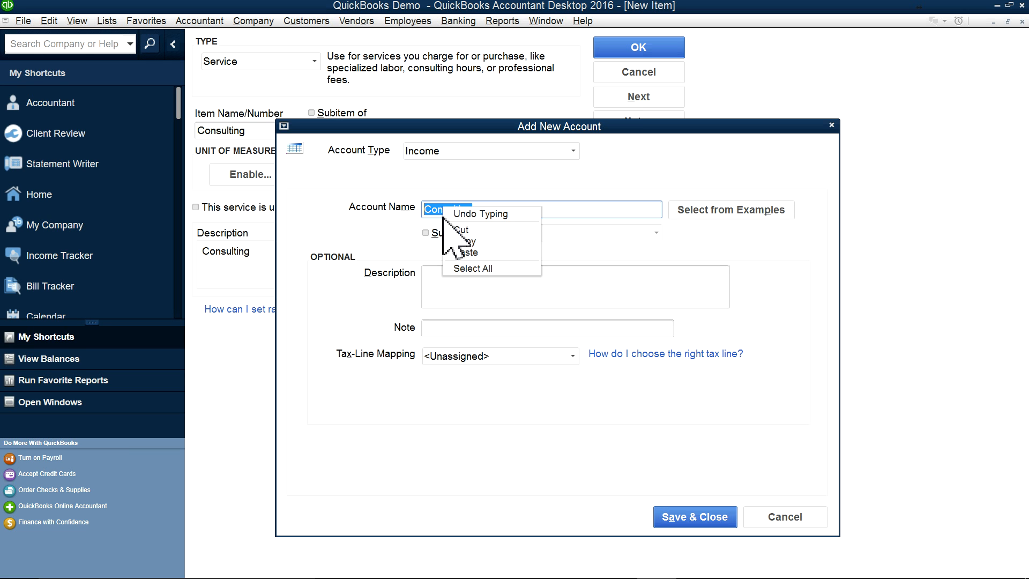
{"action": "left_click", "coordinate": [464, 241]}
{"action": "left_click", "coordinate": [454, 274]}
{"action": "right_click", "coordinate": [452, 277]}
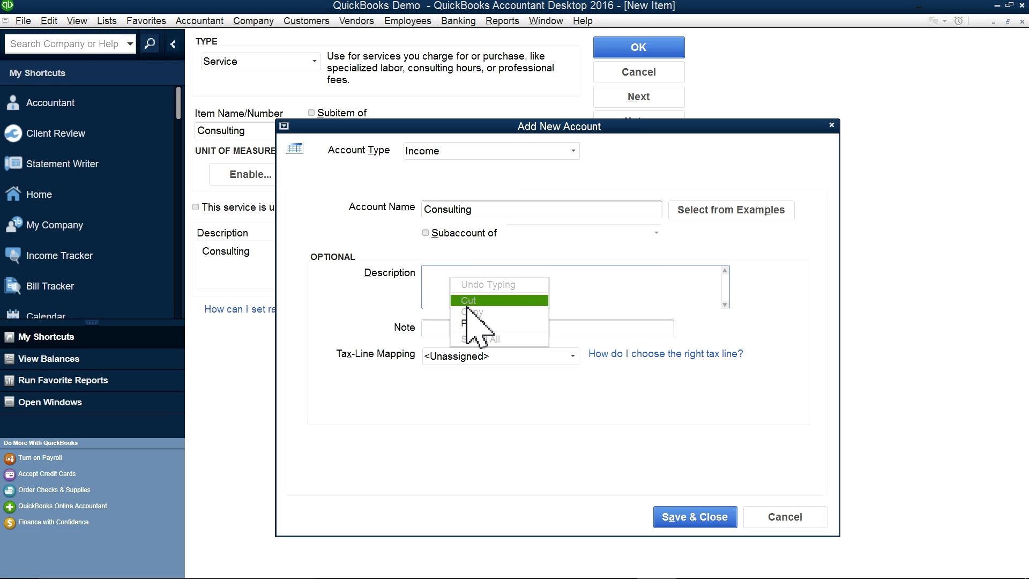
{"action": "left_click", "coordinate": [469, 323]}
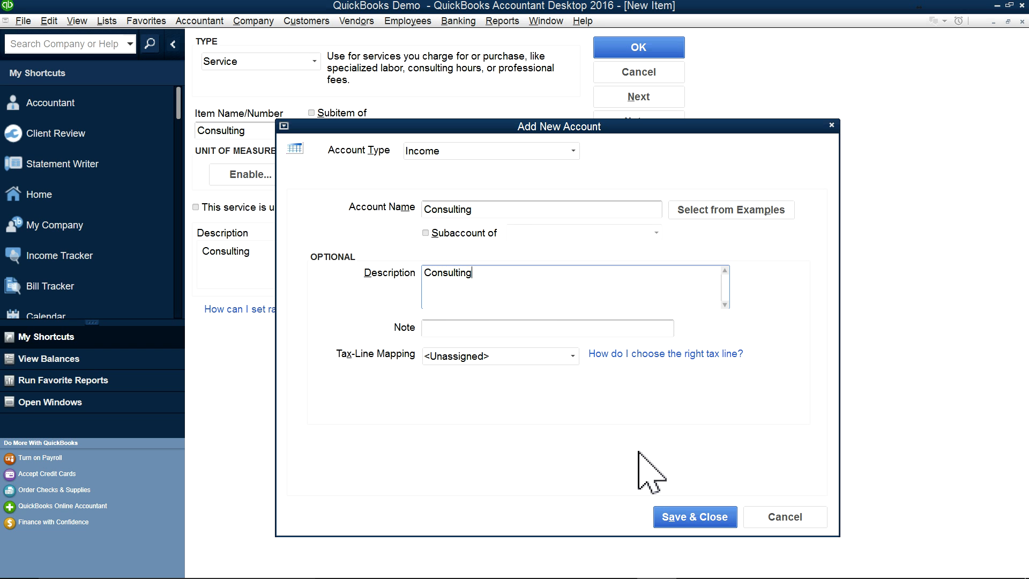
- Save the new income account and the Consulting service item, and close the Item List
{"action": "left_click", "coordinate": [688, 517]}
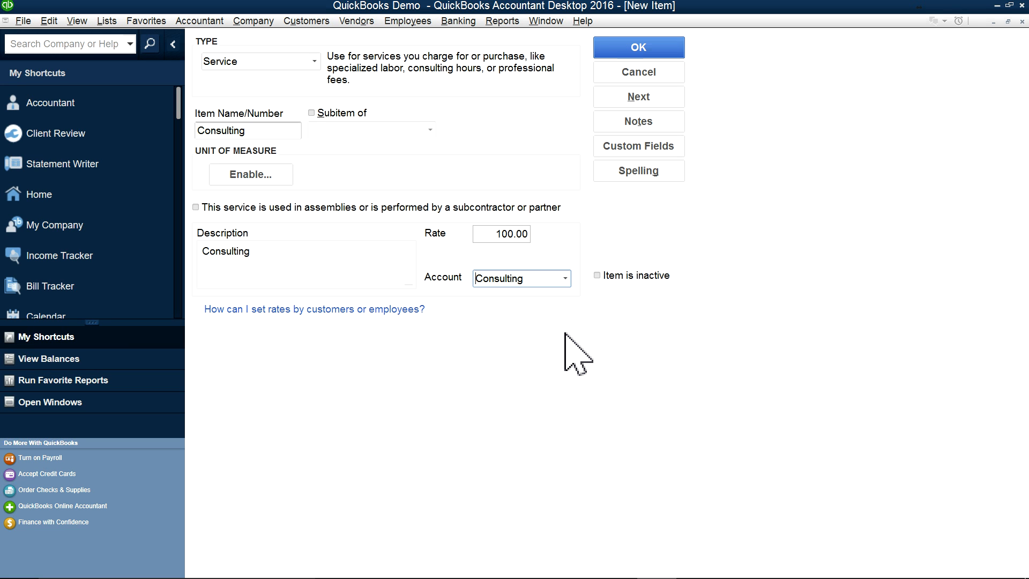
{"action": "left_click", "coordinate": [643, 47]}
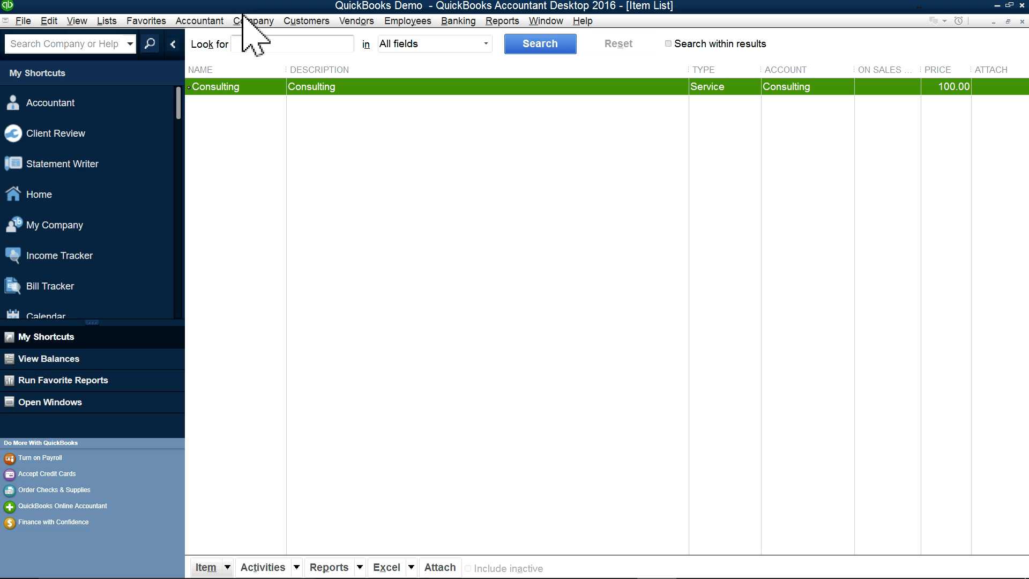
{"action": "left_click", "coordinate": [1023, 23]}
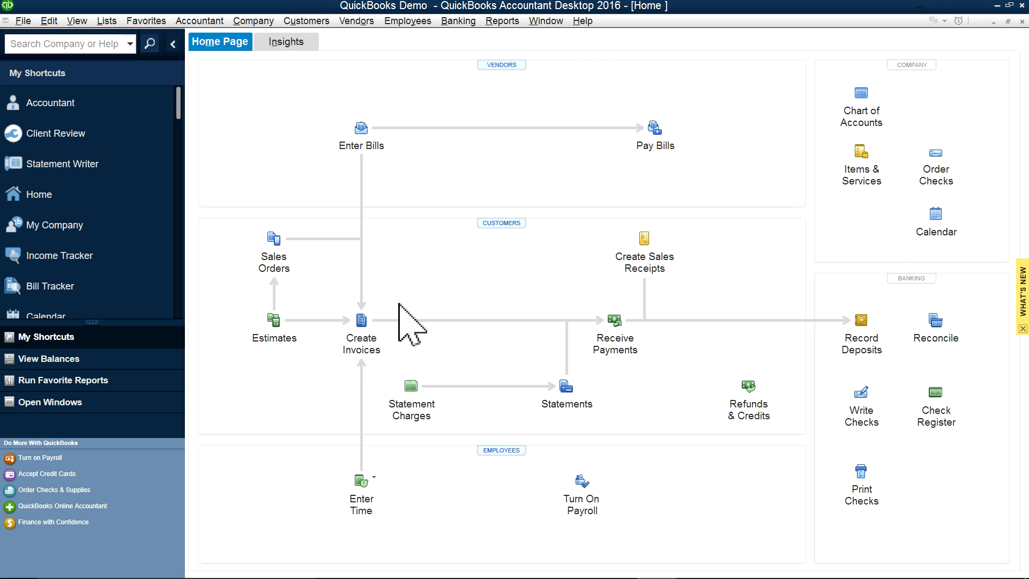
- Open a new invoice and start a new customer record from it, entering the customer's full name
{"action": "left_click", "coordinate": [301, 22]}
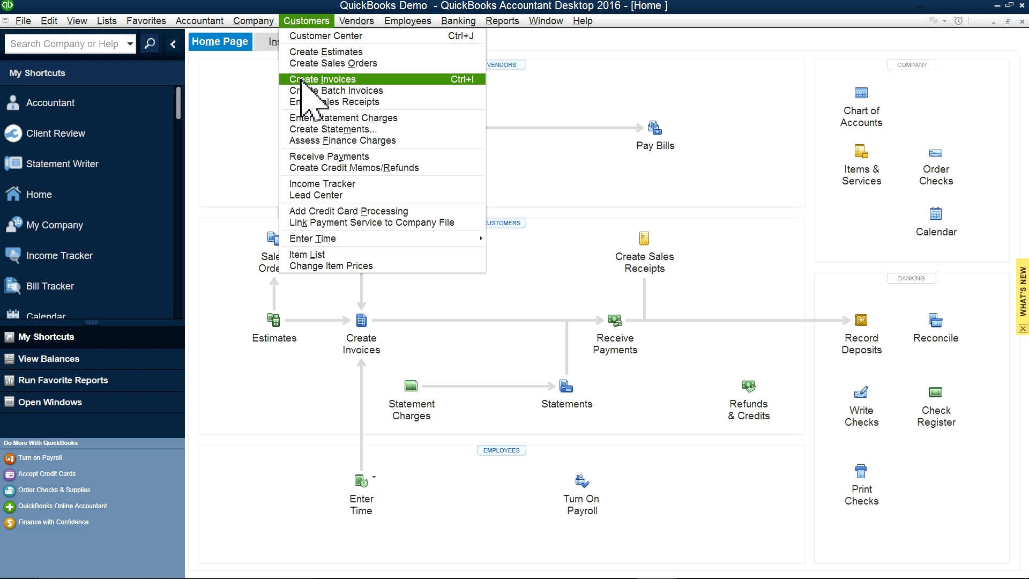
{"action": "left_click", "coordinate": [381, 339]}
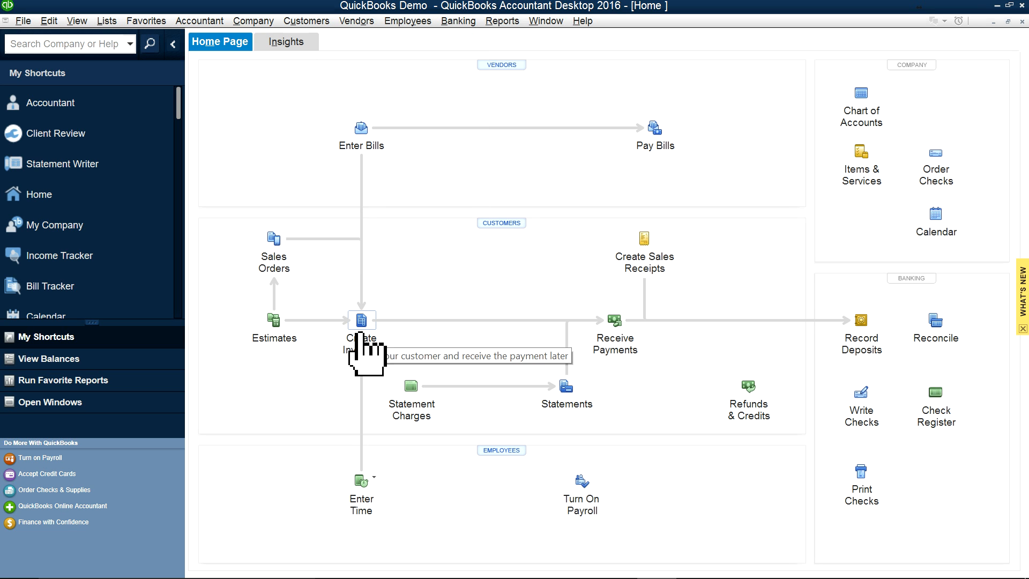
{"action": "left_click", "coordinate": [359, 335]}
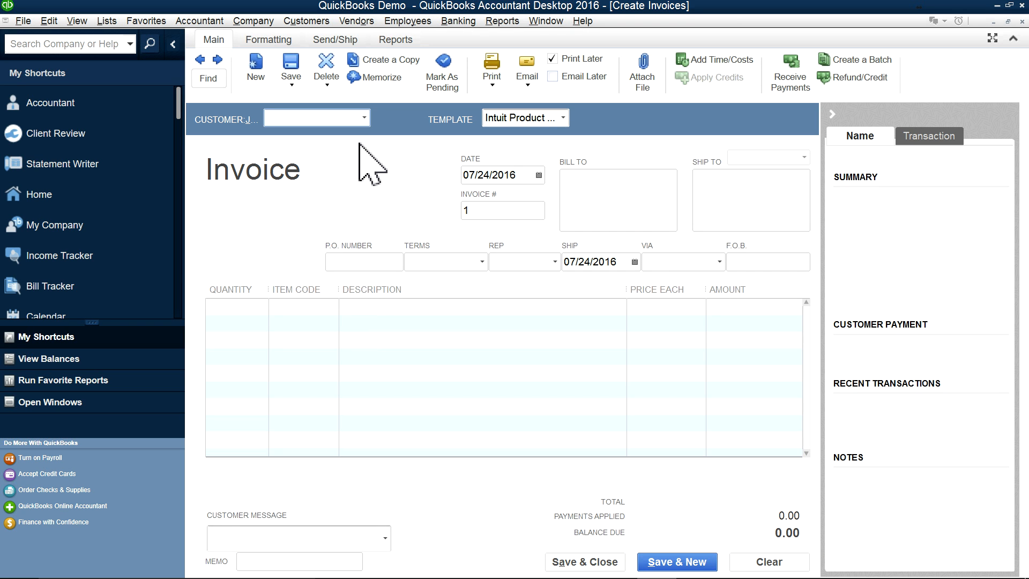
{"action": "left_click", "coordinate": [366, 118]}
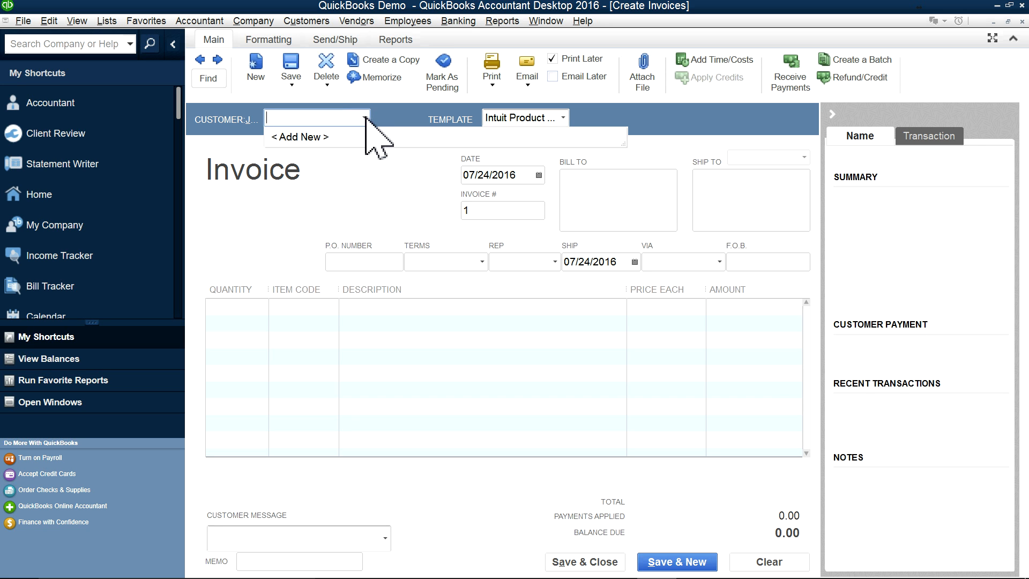
{"action": "left_click", "coordinate": [300, 137]}
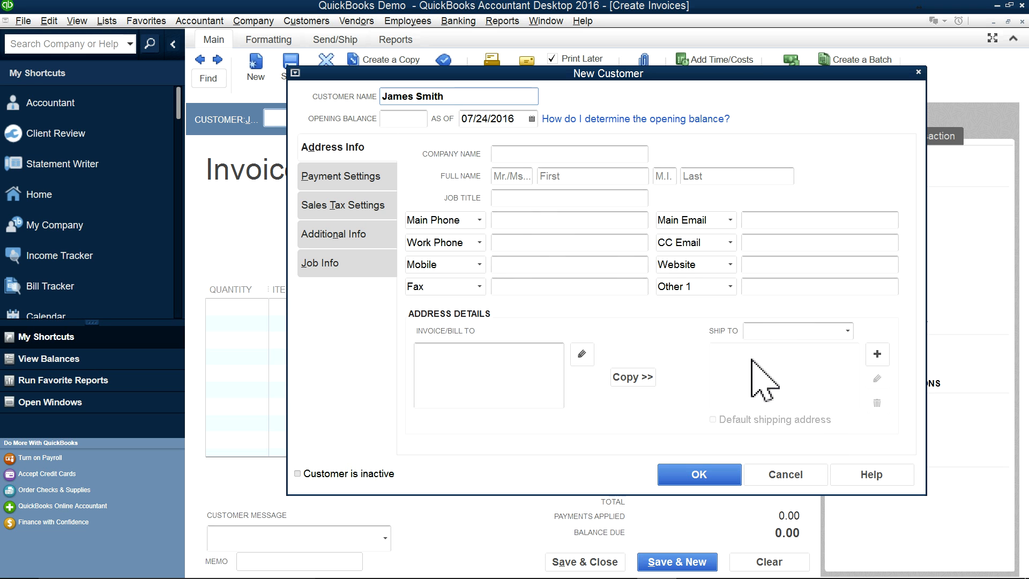
- Set the new customer's payment terms to Net 30 and the preferred delivery method to E-mail
{"action": "left_click", "coordinate": [347, 181]}
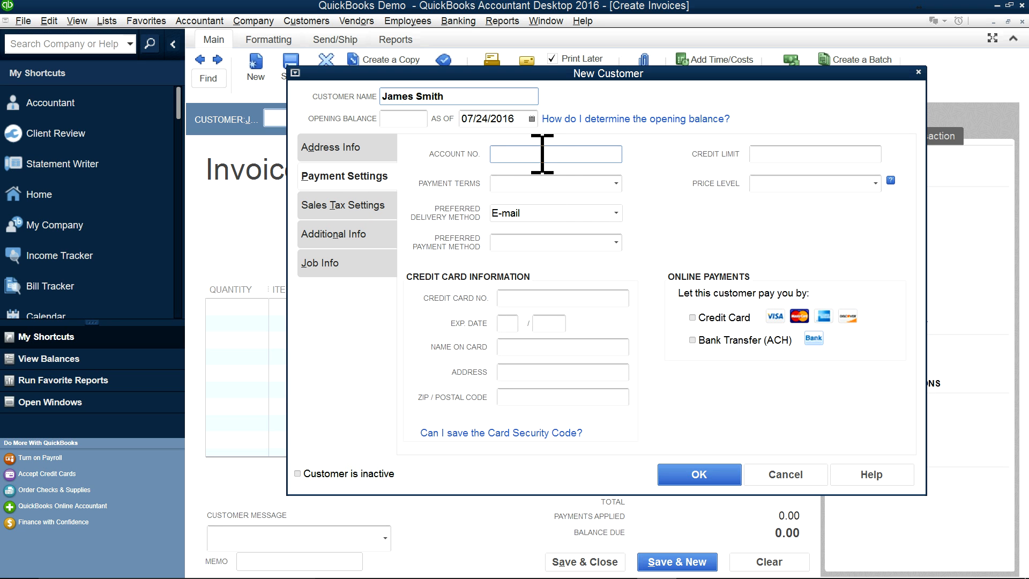
{"action": "left_click", "coordinate": [616, 183]}
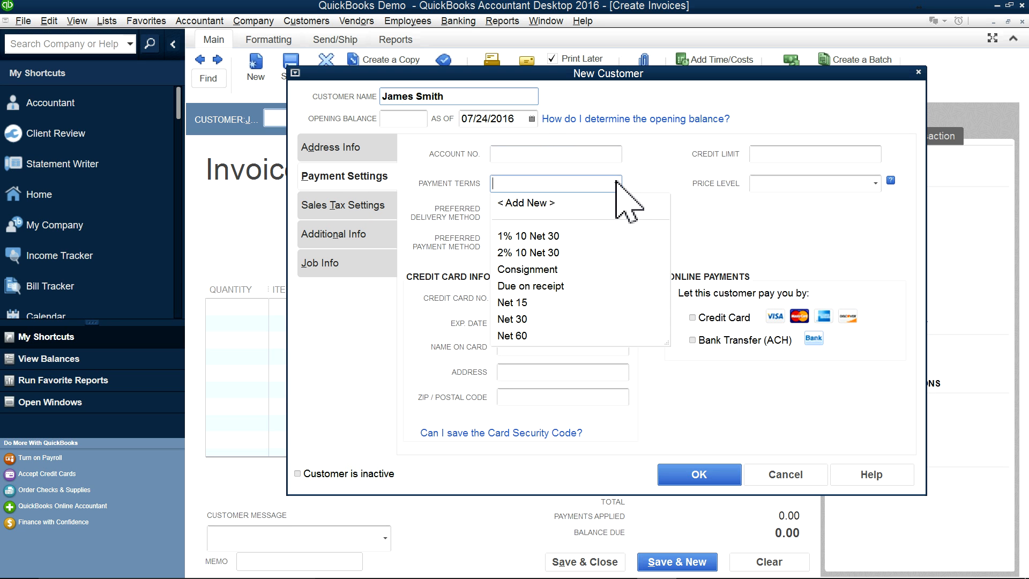
{"action": "left_click", "coordinate": [514, 319]}
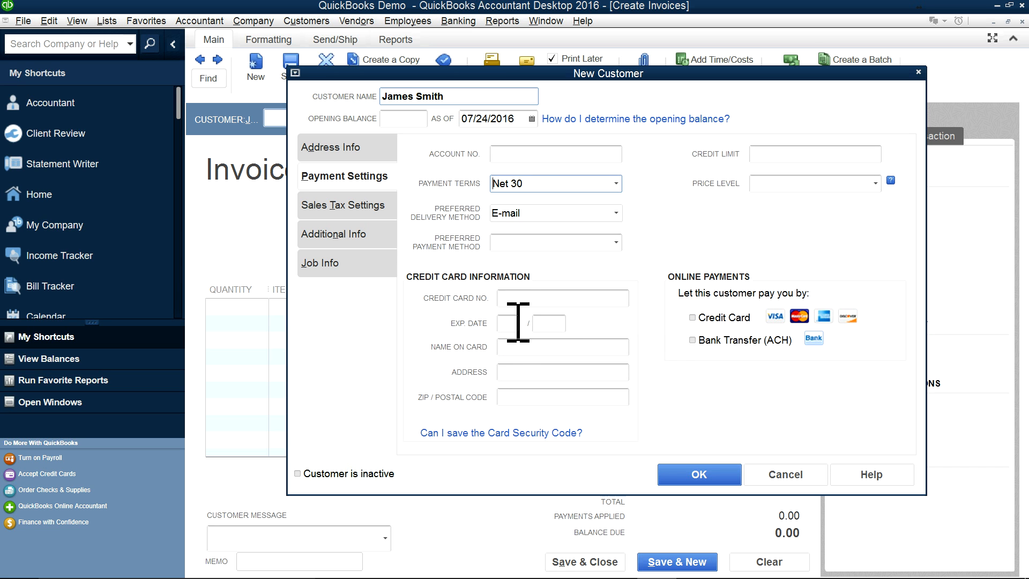
{"action": "left_click", "coordinate": [546, 213]}
{"action": "left_click", "coordinate": [529, 231]}
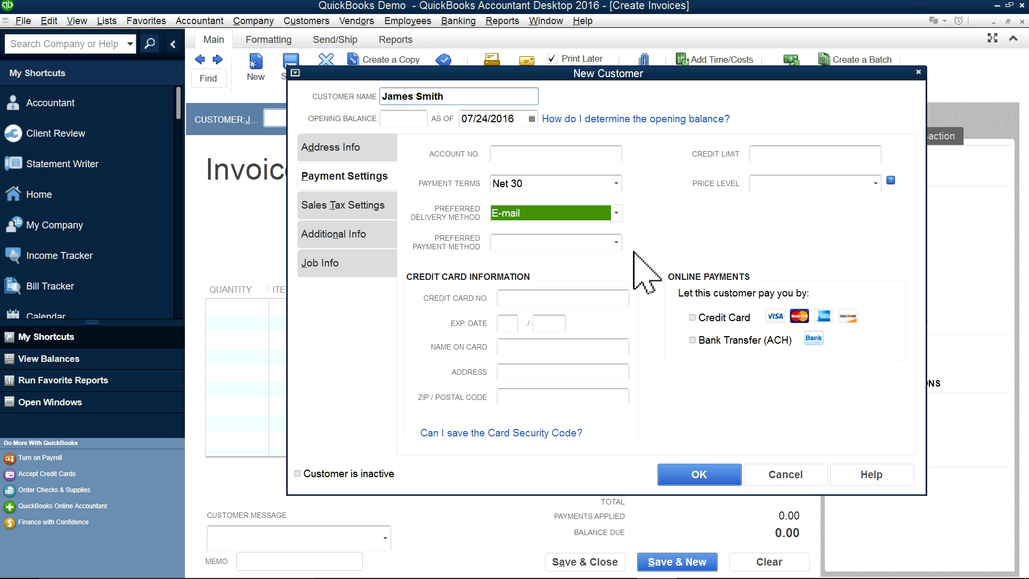
- Set the new customer's preferred delivery method to None and the preferred payment method to Check
{"action": "left_click", "coordinate": [617, 214]}
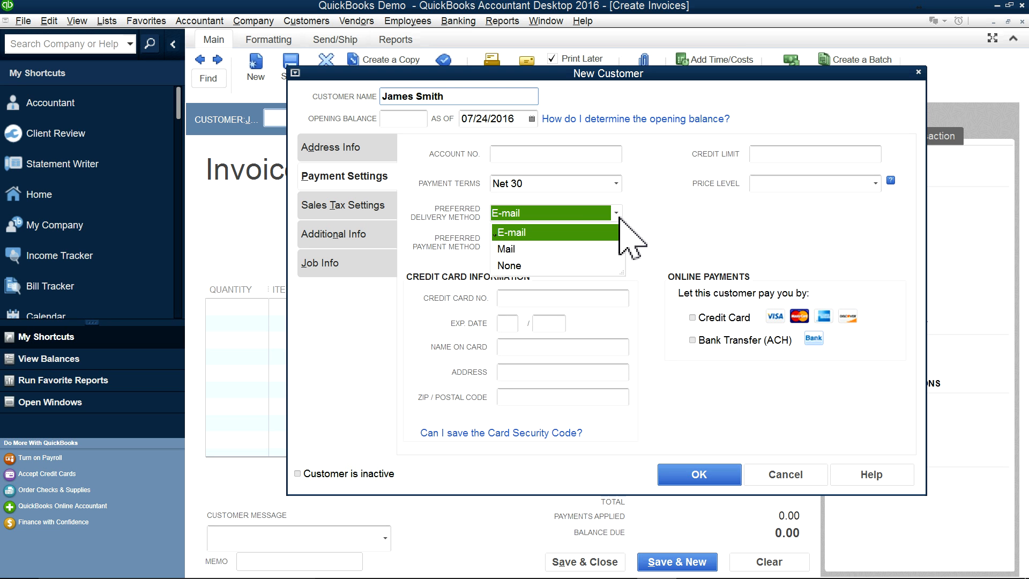
{"action": "left_click", "coordinate": [506, 271]}
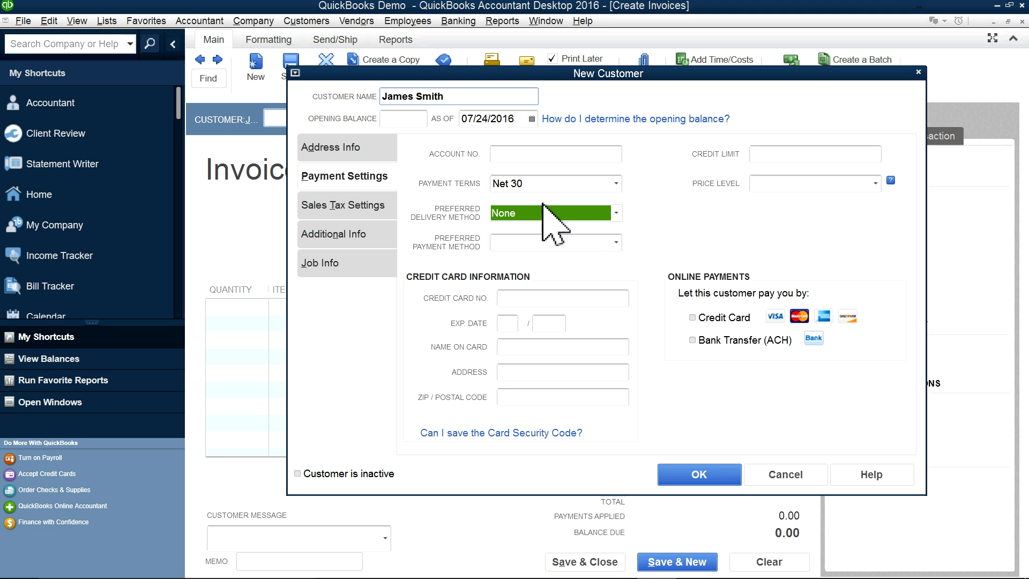
{"action": "left_click", "coordinate": [616, 212]}
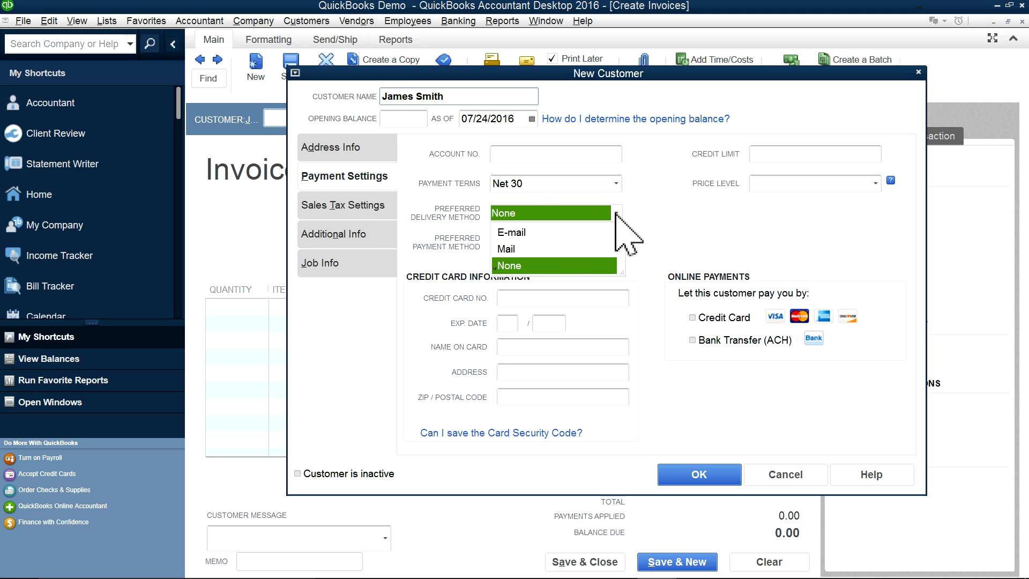
{"action": "left_click", "coordinate": [688, 236]}
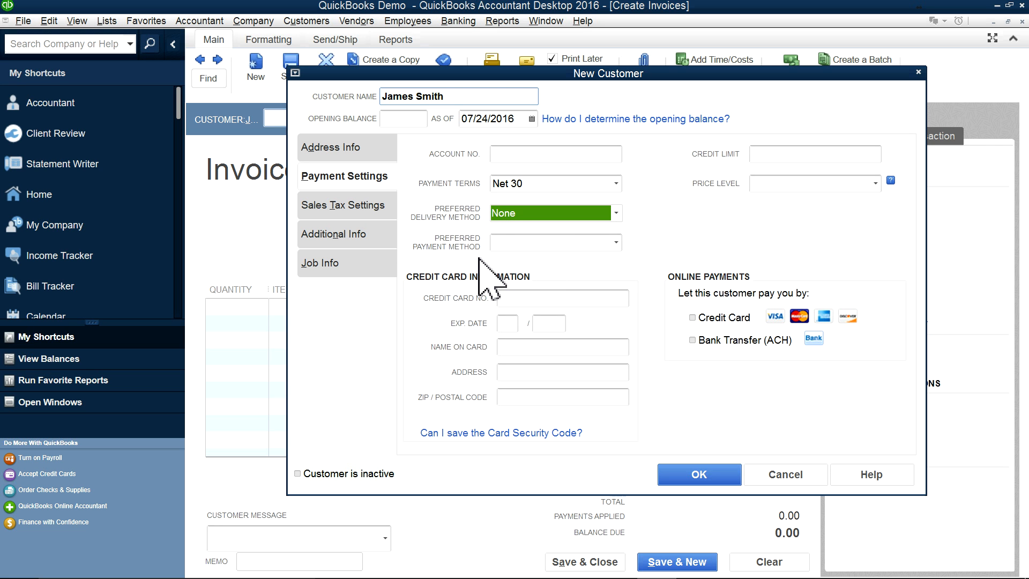
{"action": "left_click", "coordinate": [617, 242]}
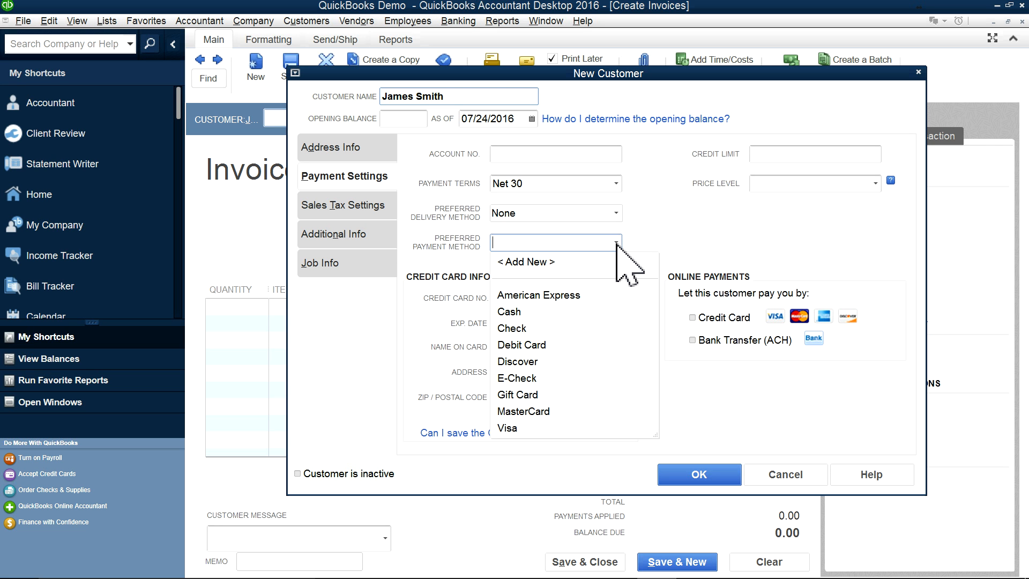
{"action": "left_click", "coordinate": [516, 329]}
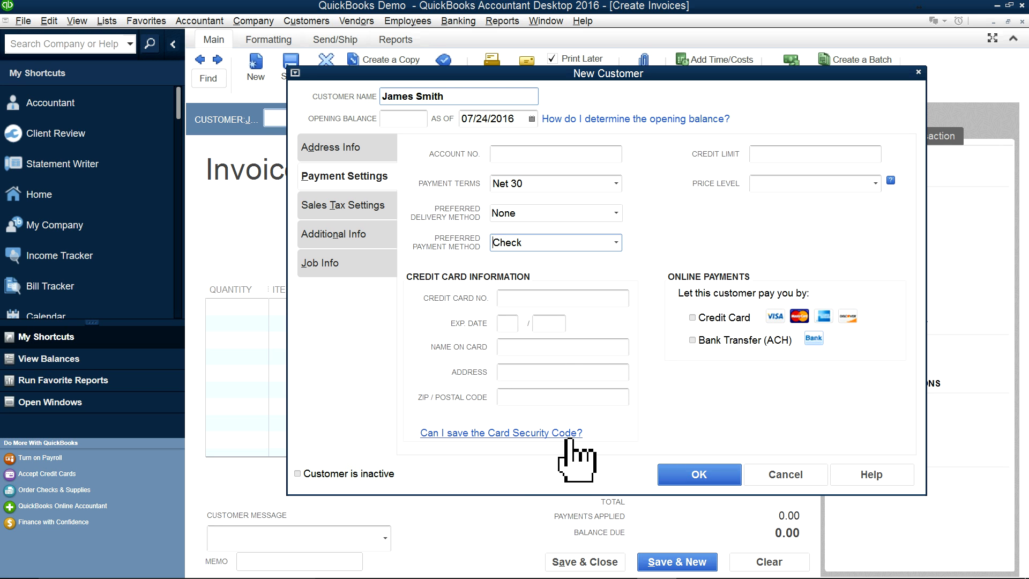
- Review the customer's additional info, payment settings and sales tax settings, and save the new customer record
{"action": "left_click", "coordinate": [341, 236]}
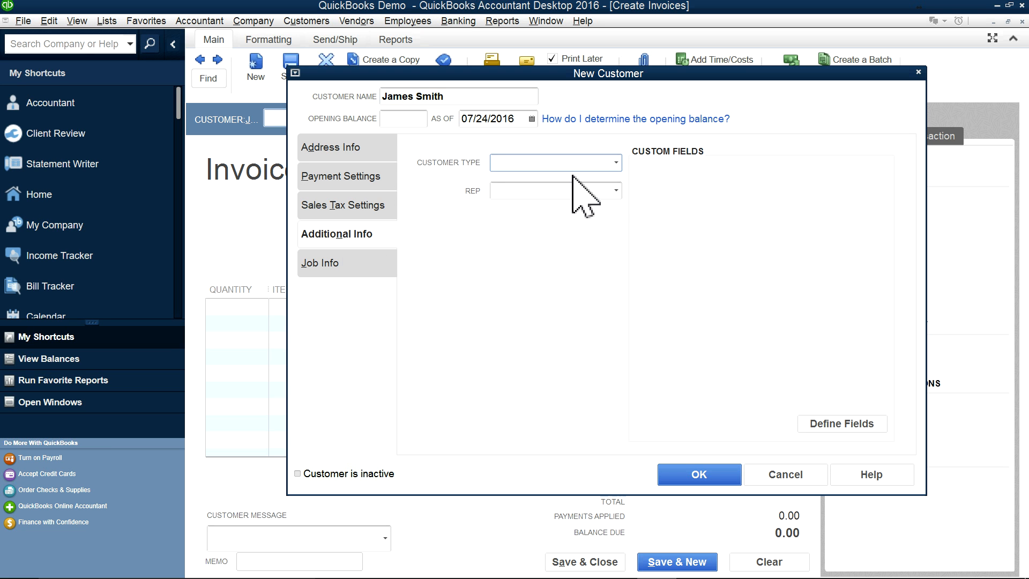
{"action": "left_click", "coordinate": [616, 164]}
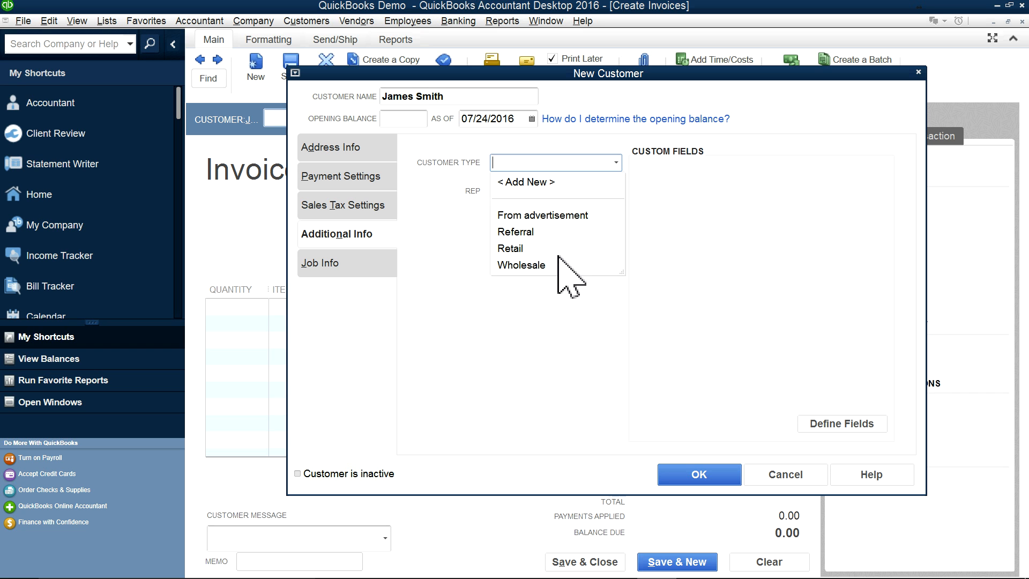
{"action": "left_click", "coordinate": [732, 289]}
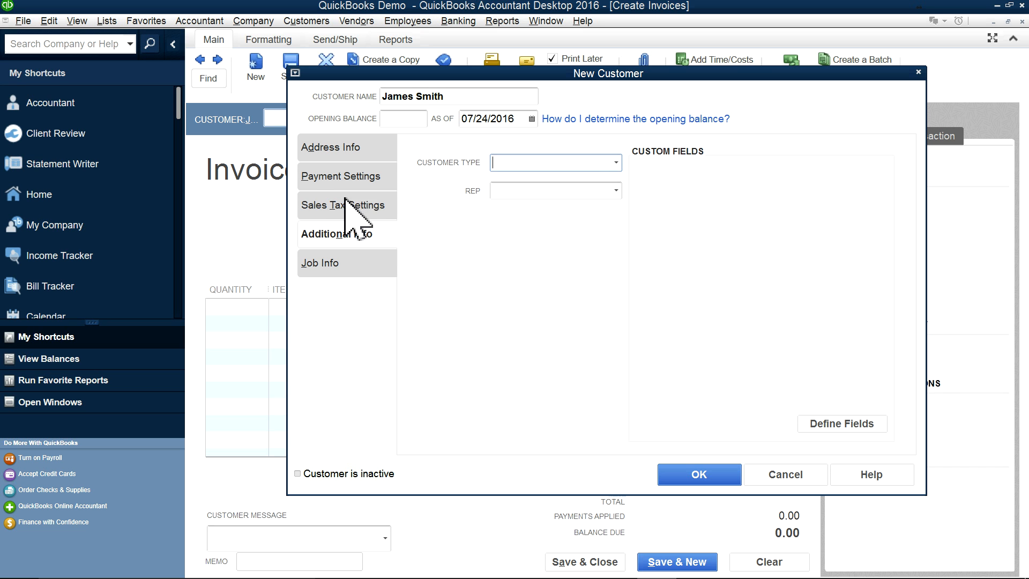
{"action": "left_click", "coordinate": [334, 177]}
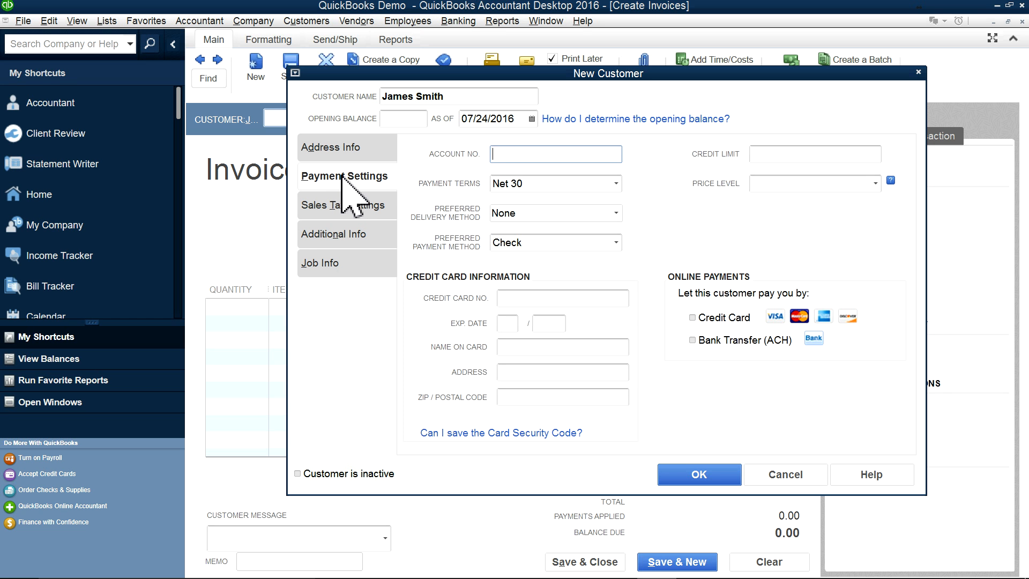
{"action": "left_click", "coordinate": [354, 204]}
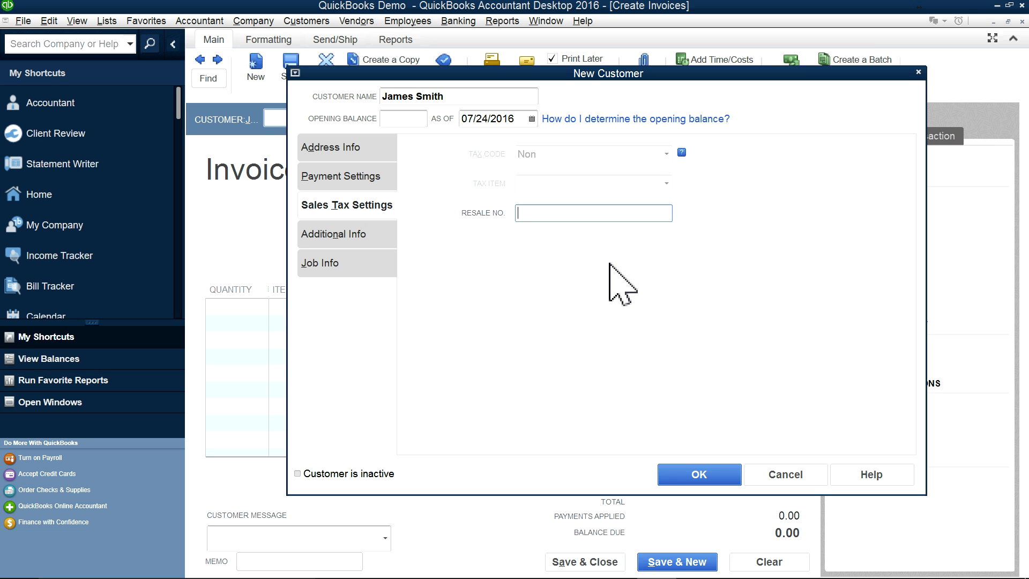
{"action": "left_click", "coordinate": [717, 474]}
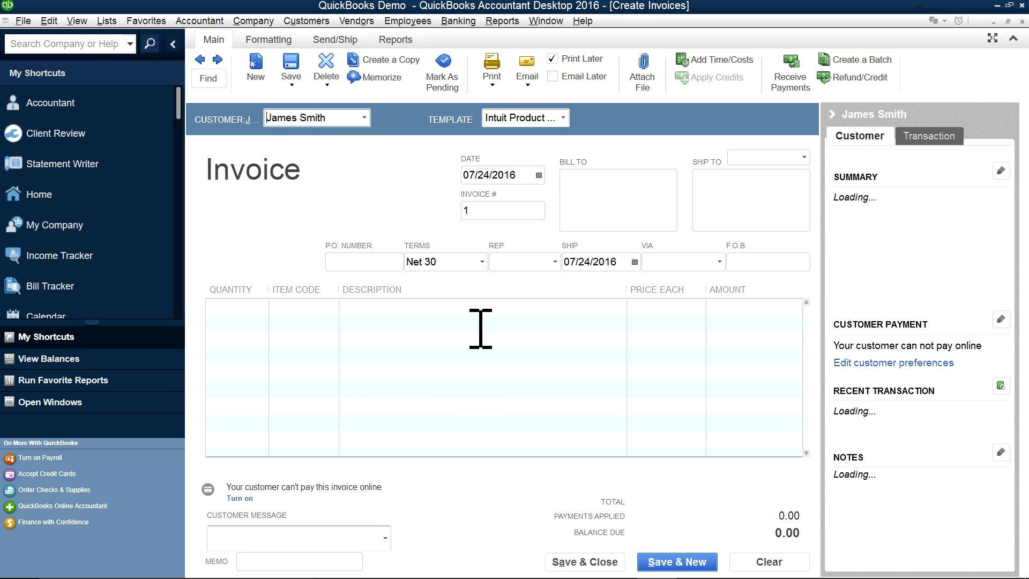
- Add a line for the Consulting item with quantity 10 to the invoice, and save and close it
{"action": "left_click", "coordinate": [293, 308]}
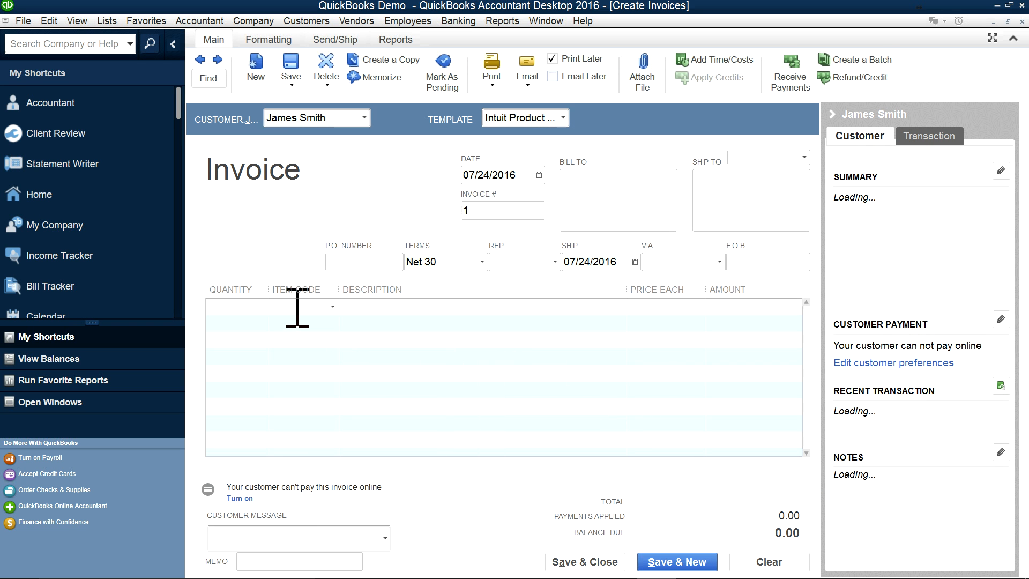
{"action": "left_click", "coordinate": [332, 306]}
{"action": "left_click", "coordinate": [300, 359]}
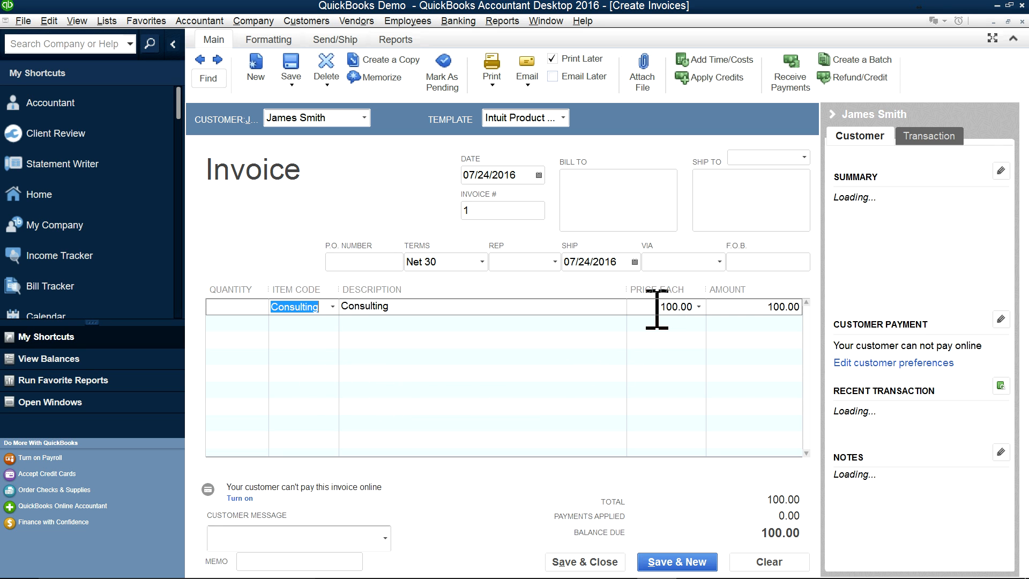
{"action": "left_click", "coordinate": [235, 309]}
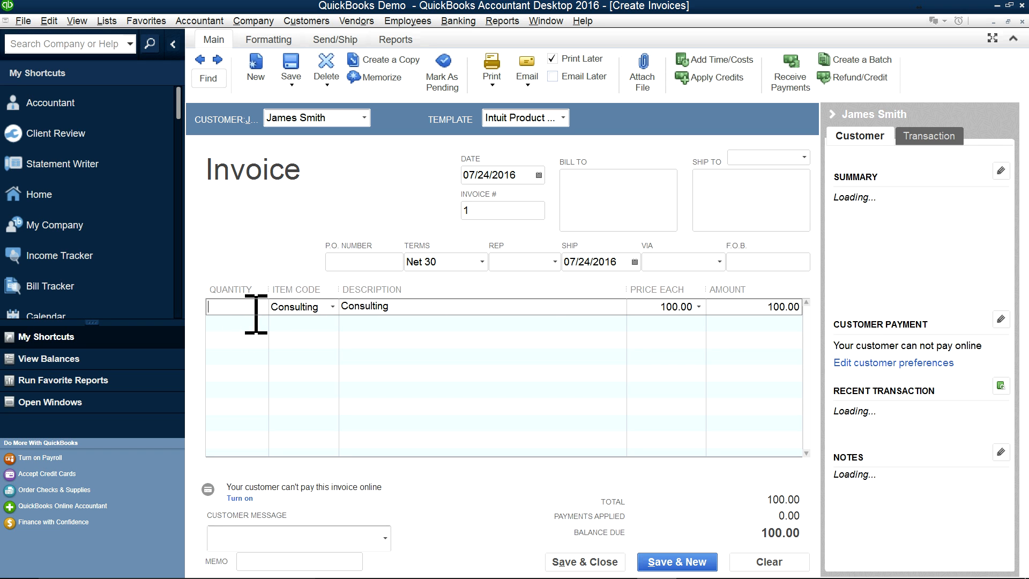
{"action": "type", "text": "1"}
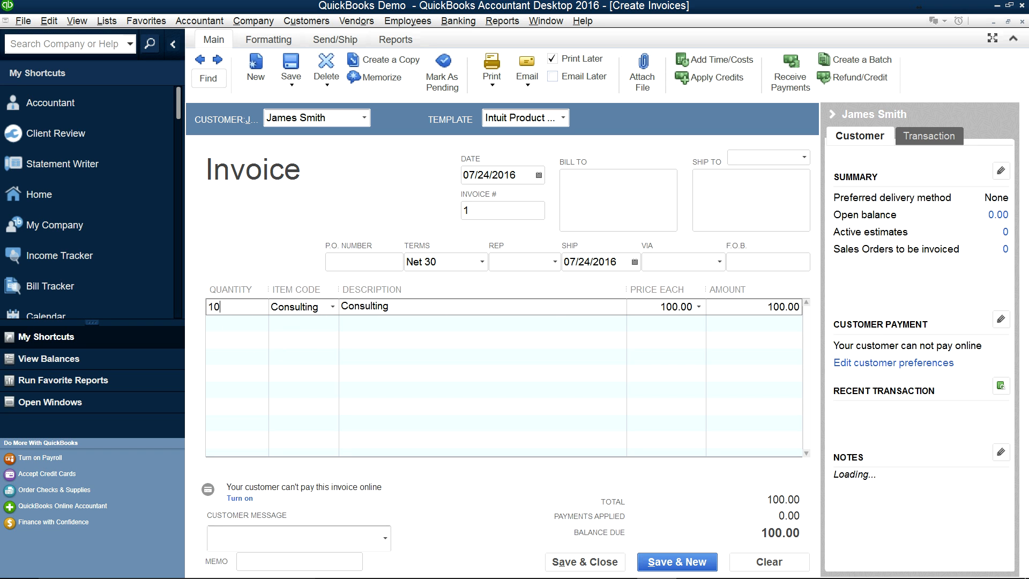
{"action": "type", "text": "0"}
{"action": "key", "text": "Down"}
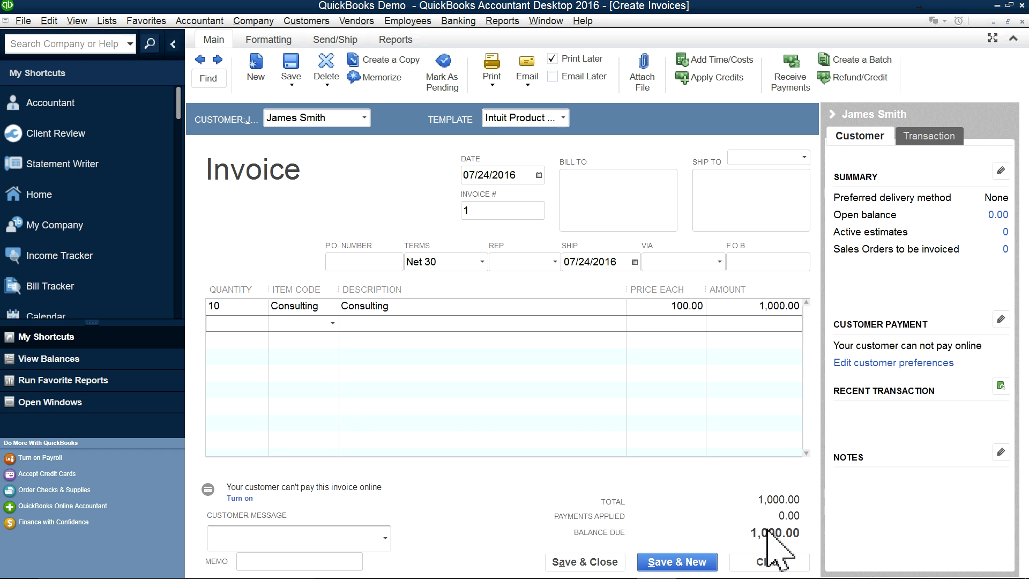
{"action": "left_click", "coordinate": [589, 563]}
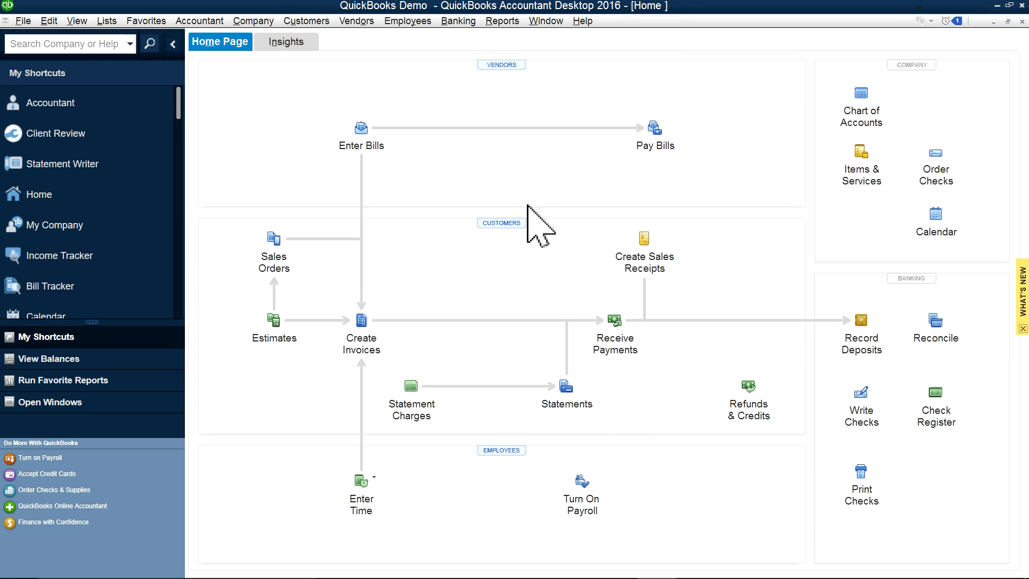
- Open the Customer Center, collapse the shortcuts sidebar and widen the customer list to show full names and balances
{"action": "left_click", "coordinate": [303, 22]}
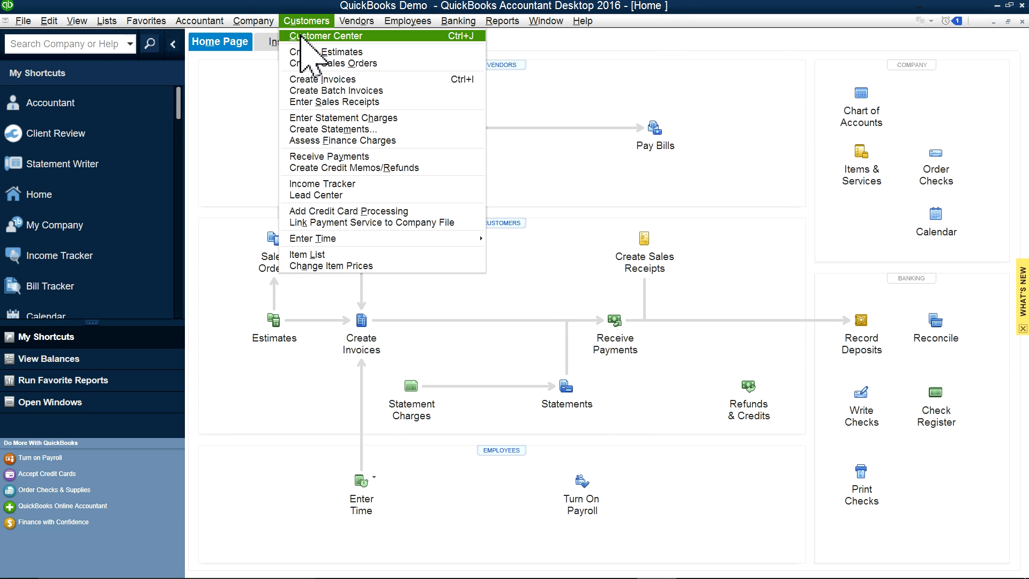
{"action": "left_click", "coordinate": [303, 39]}
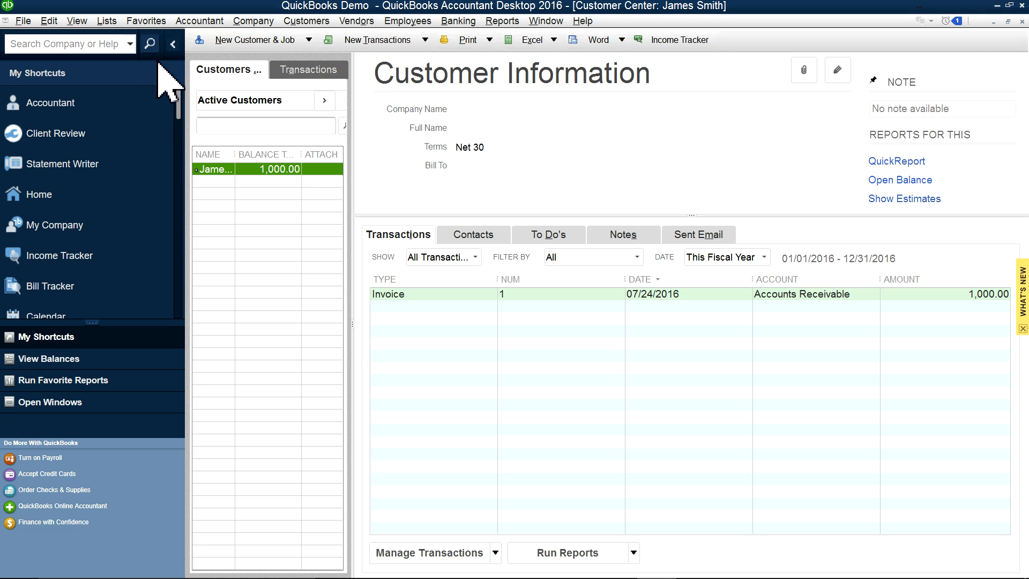
{"action": "left_click", "coordinate": [172, 44]}
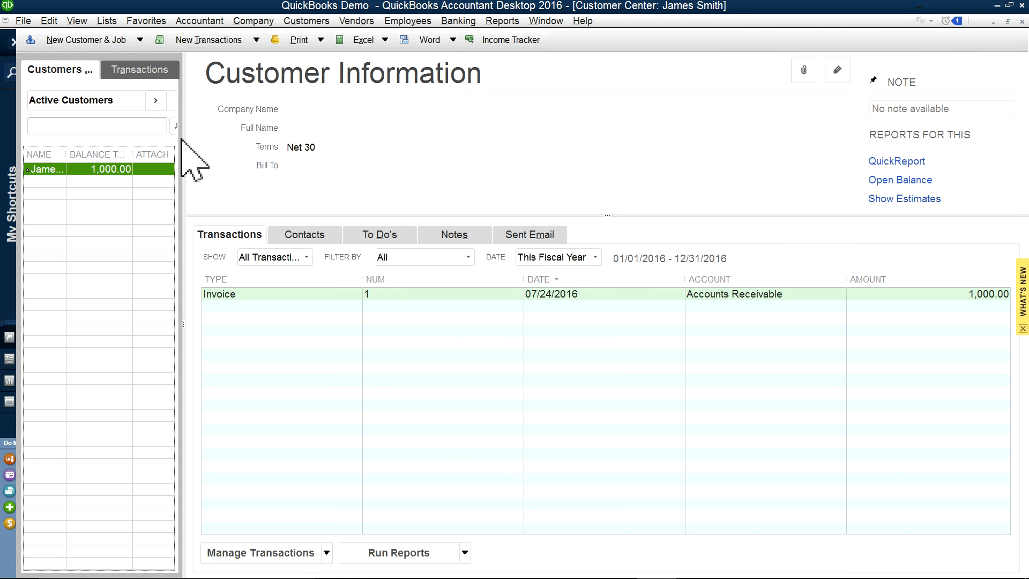
{"action": "left_click_drag", "start_coordinate": [178, 129], "coordinate": [350, 150]}
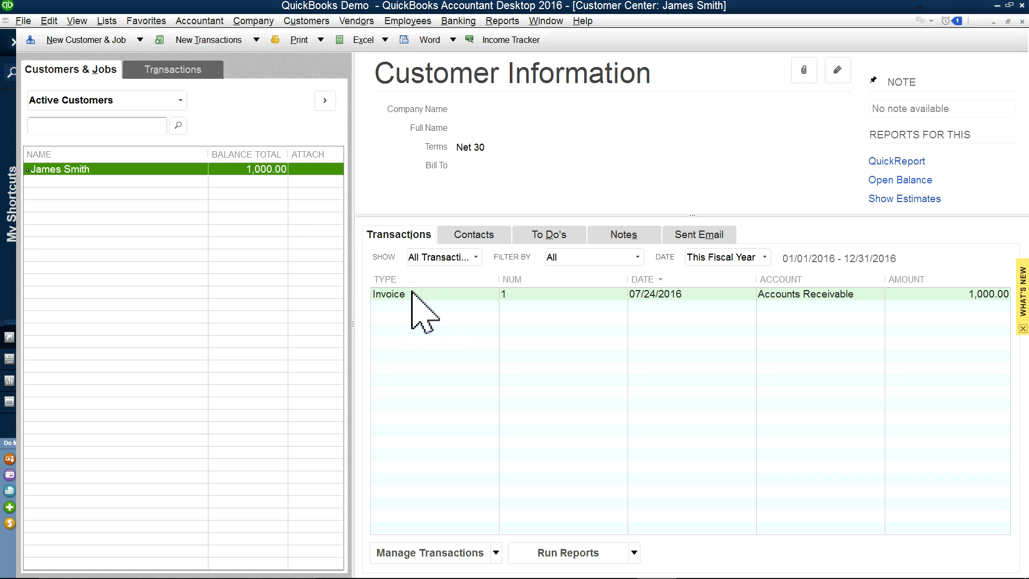
- Reopen the Consulting invoice from the customer's transactions and set its invoice number to 1001
{"action": "double_click", "coordinate": [524, 295]}
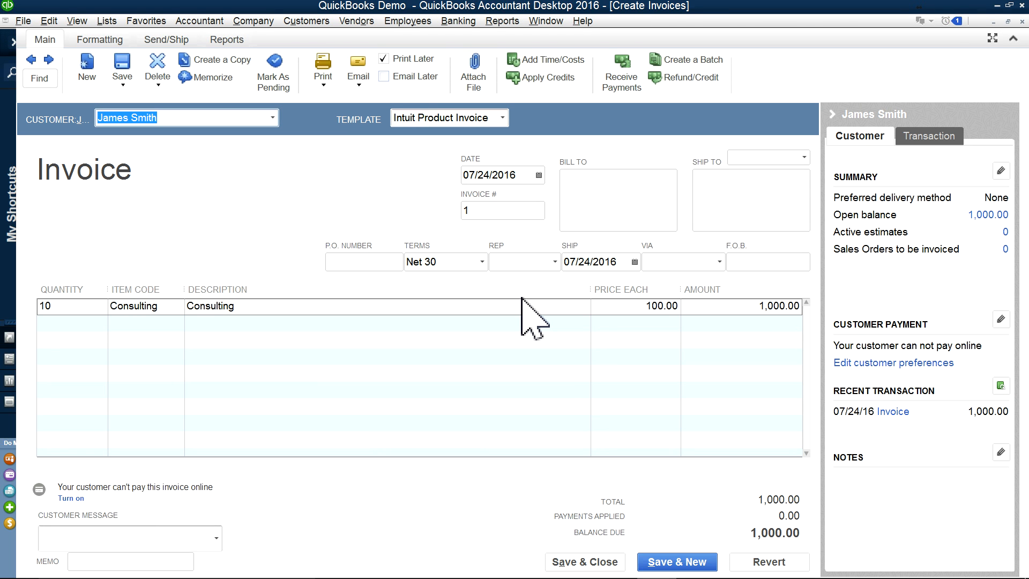
{"action": "left_click", "coordinate": [485, 211]}
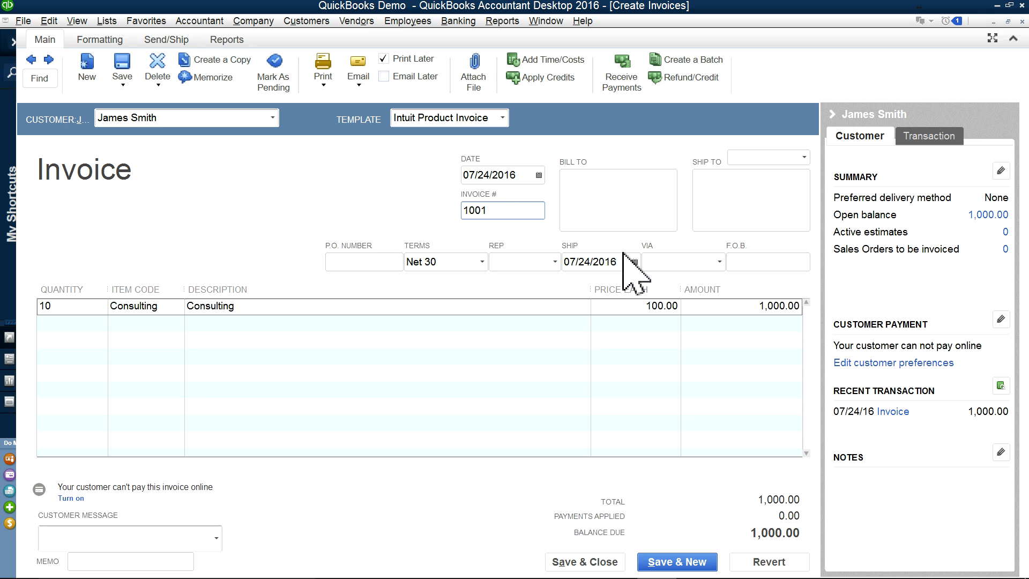
{"action": "left_click", "coordinate": [606, 186]}
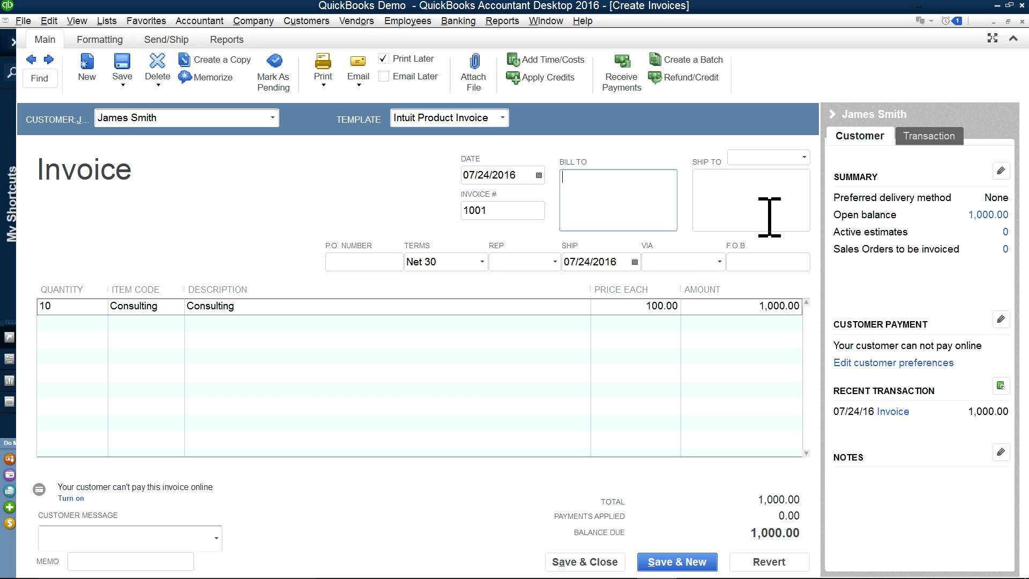
{"action": "left_click", "coordinate": [749, 209]}
{"action": "left_click", "coordinate": [803, 157]}
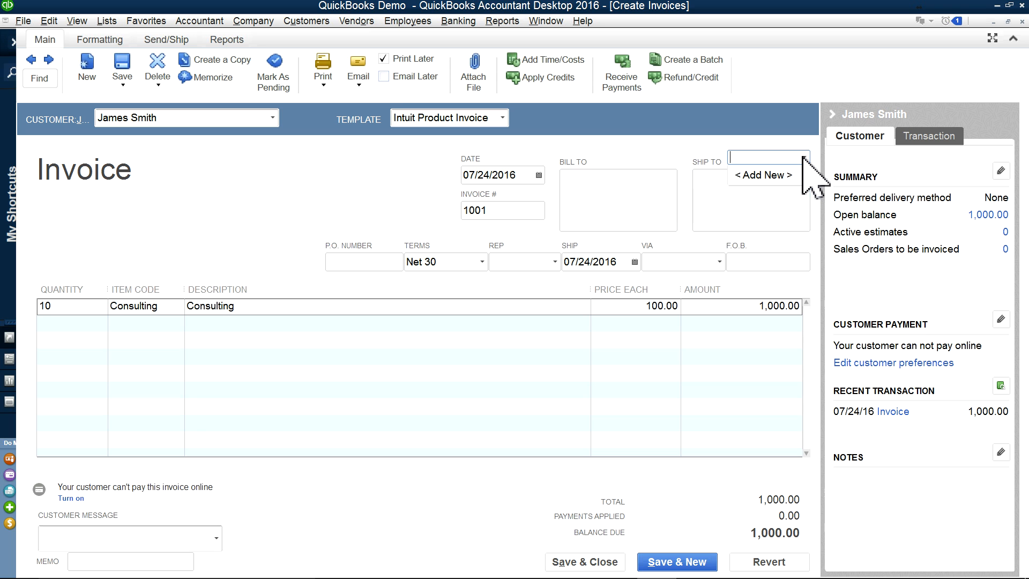
{"action": "left_click", "coordinate": [803, 158]}
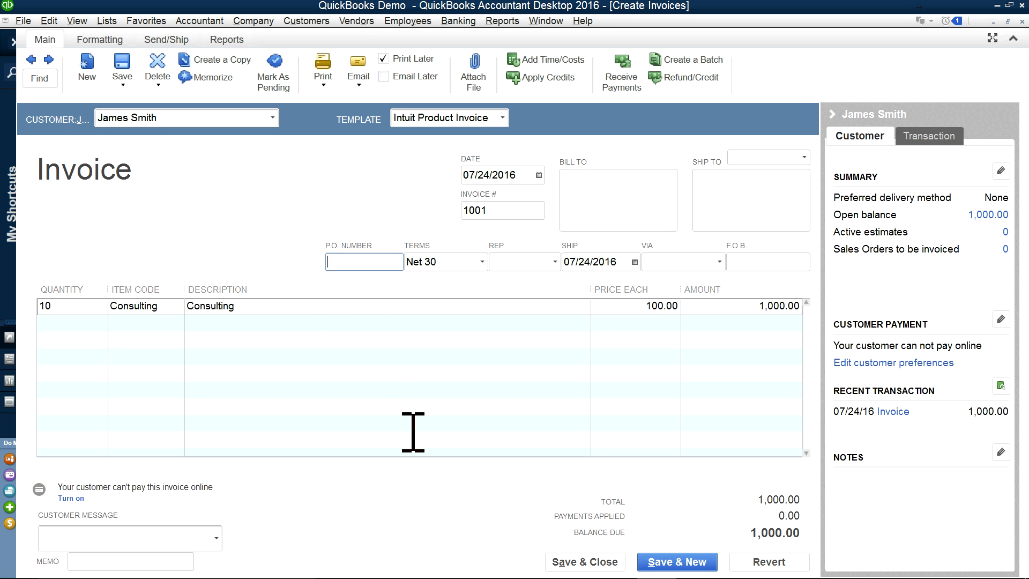
{"action": "left_click", "coordinate": [324, 84]}
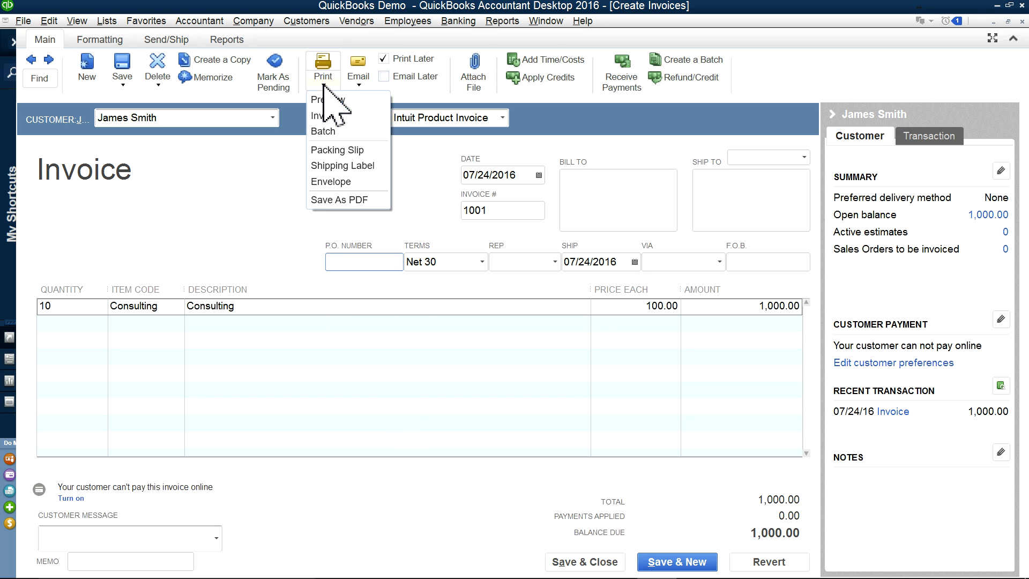
{"action": "left_click", "coordinate": [425, 343]}
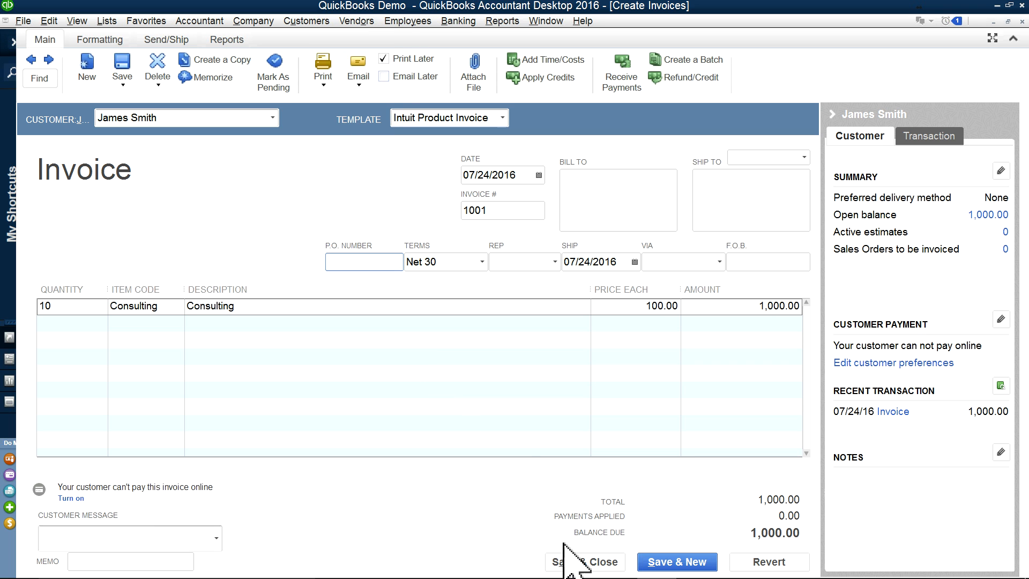
- Preview the printed invoice, dismissing the shipping labels notice, and close the preview
{"action": "left_click", "coordinate": [323, 79]}
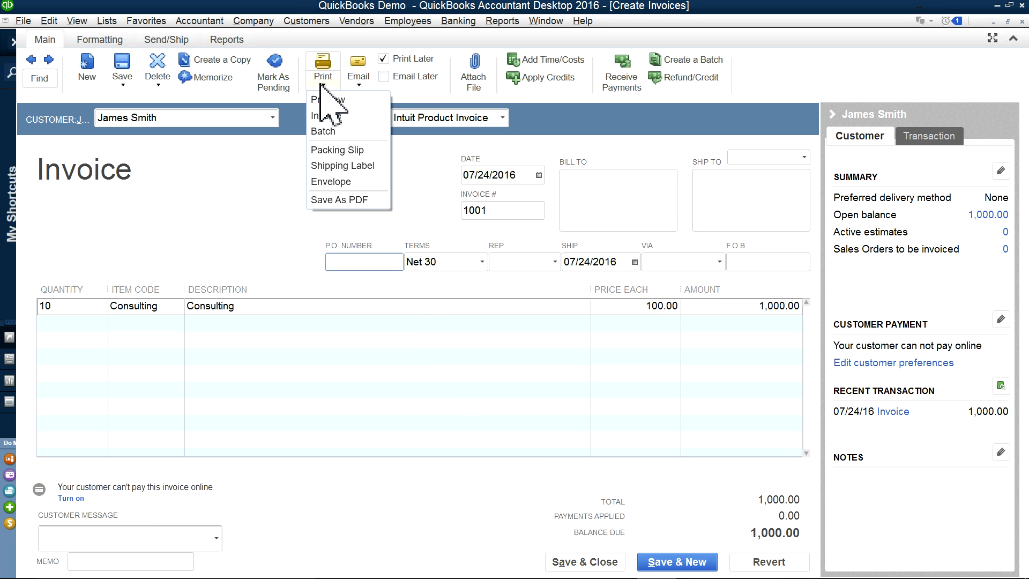
{"action": "left_click", "coordinate": [342, 165]}
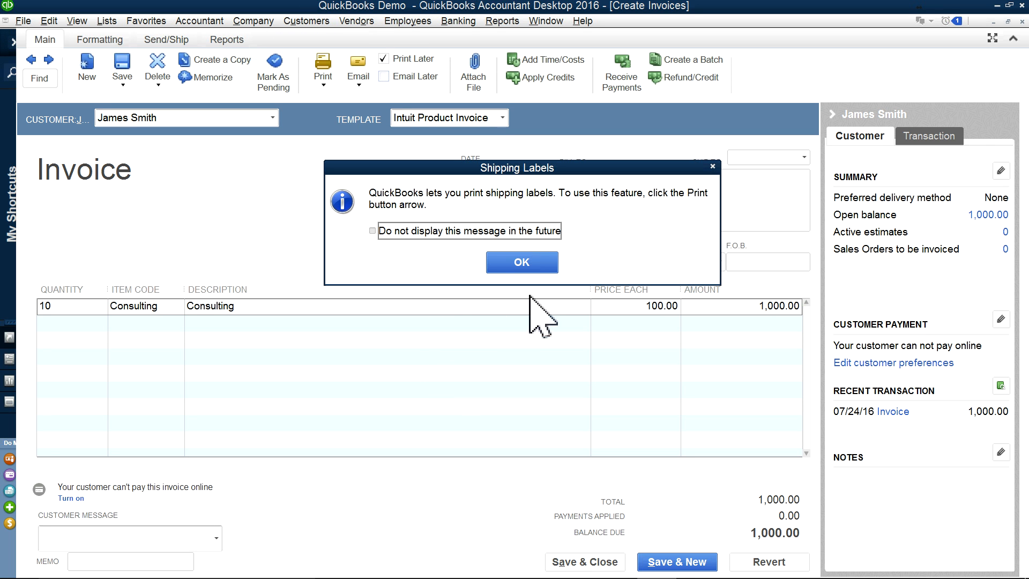
{"action": "left_click", "coordinate": [528, 262]}
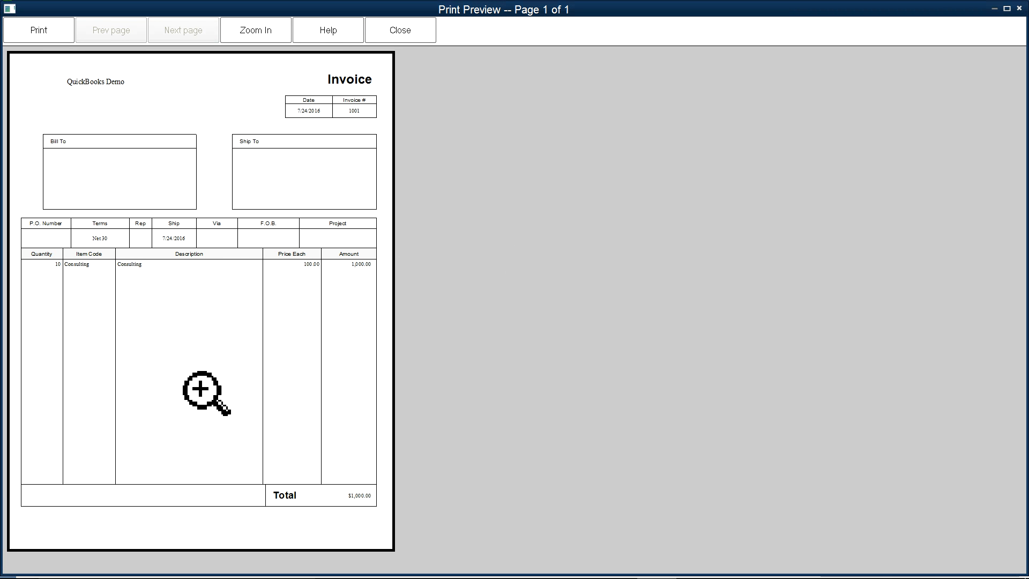
{"action": "left_click", "coordinate": [413, 37]}
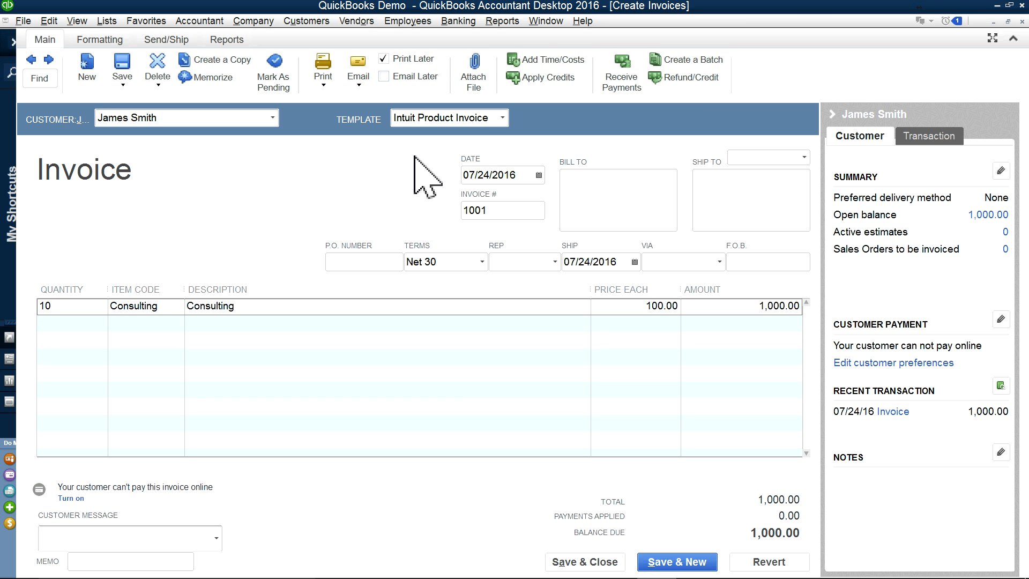
- Try to email the invoice without recording its changes, cancel the email address request, and save and close the invoice
{"action": "left_click", "coordinate": [356, 85]}
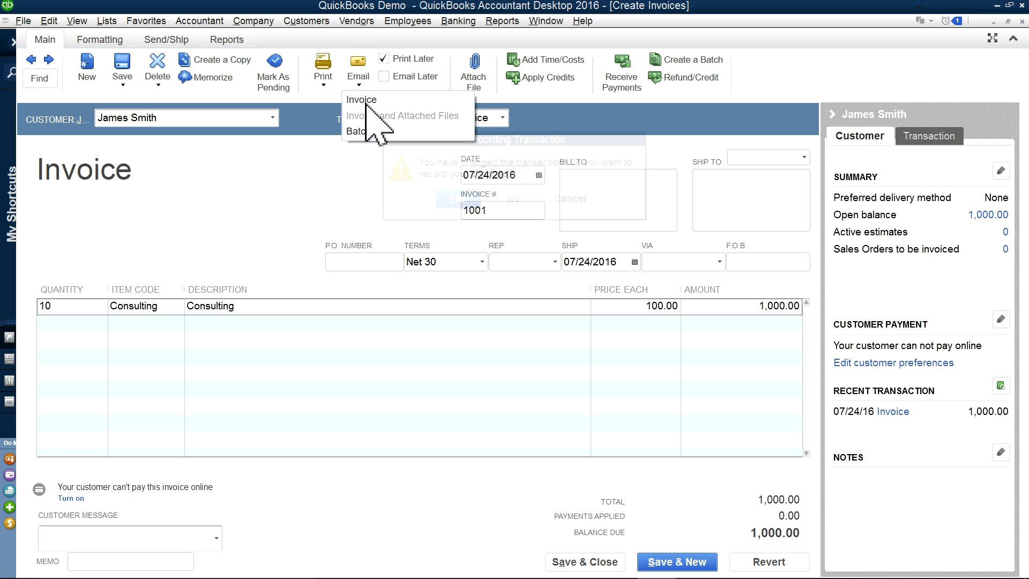
{"action": "left_click", "coordinate": [368, 101]}
{"action": "left_click", "coordinate": [521, 206]}
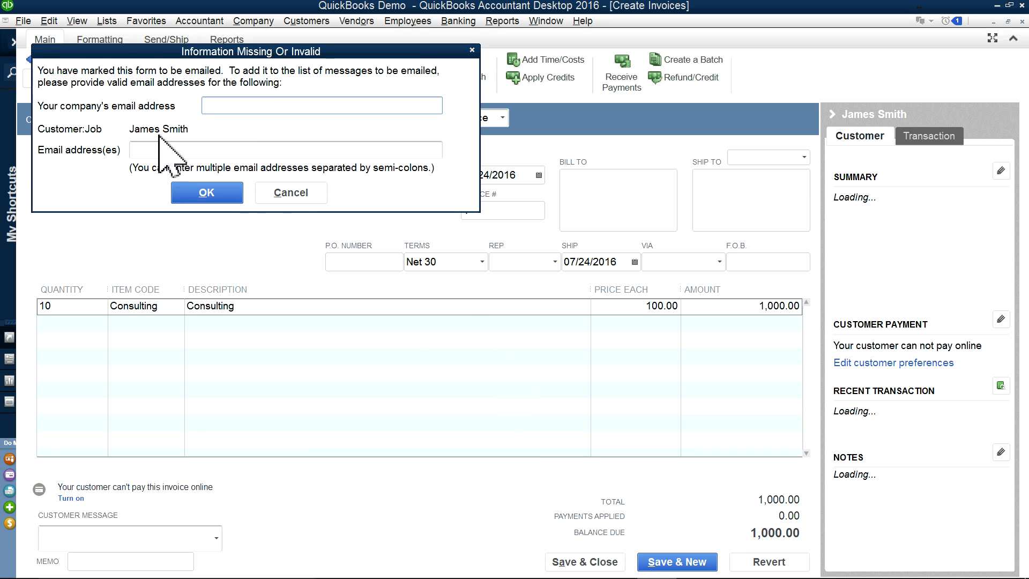
{"action": "left_click", "coordinate": [292, 194]}
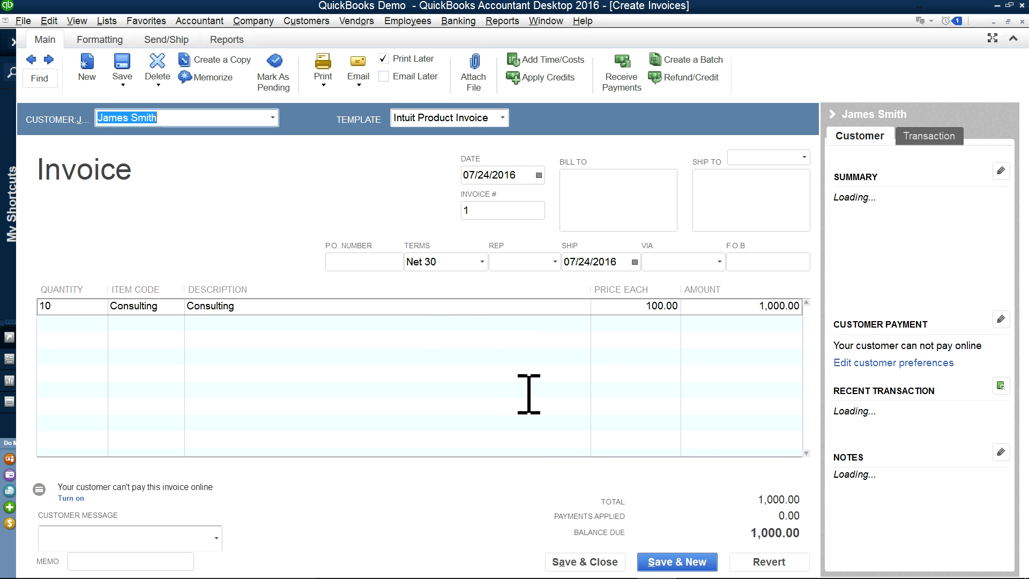
{"action": "left_click", "coordinate": [604, 563]}
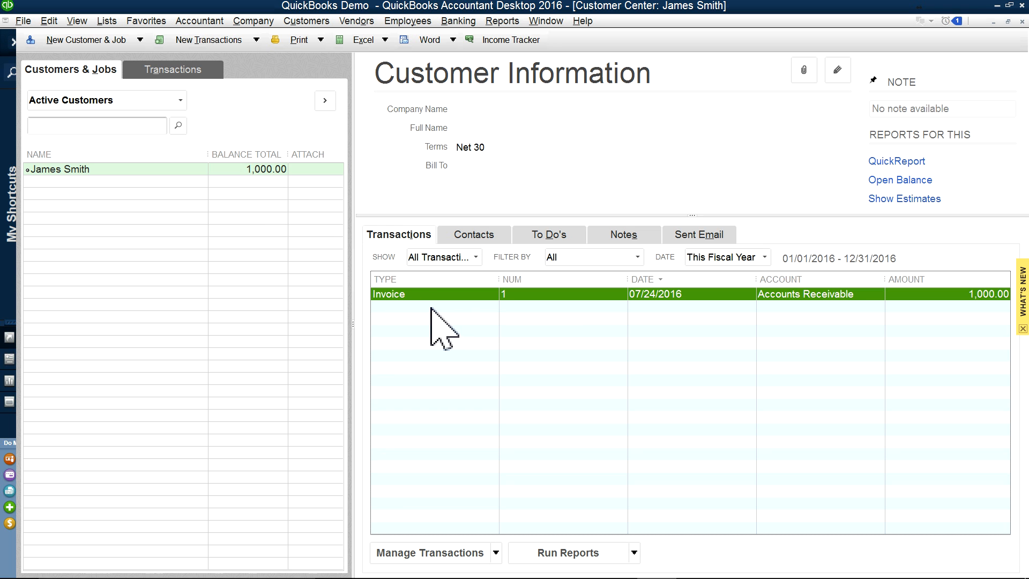
- Bring up the open Balance Sheet, refresh it, and set its report basis to Cash
{"action": "left_click", "coordinate": [547, 20]}
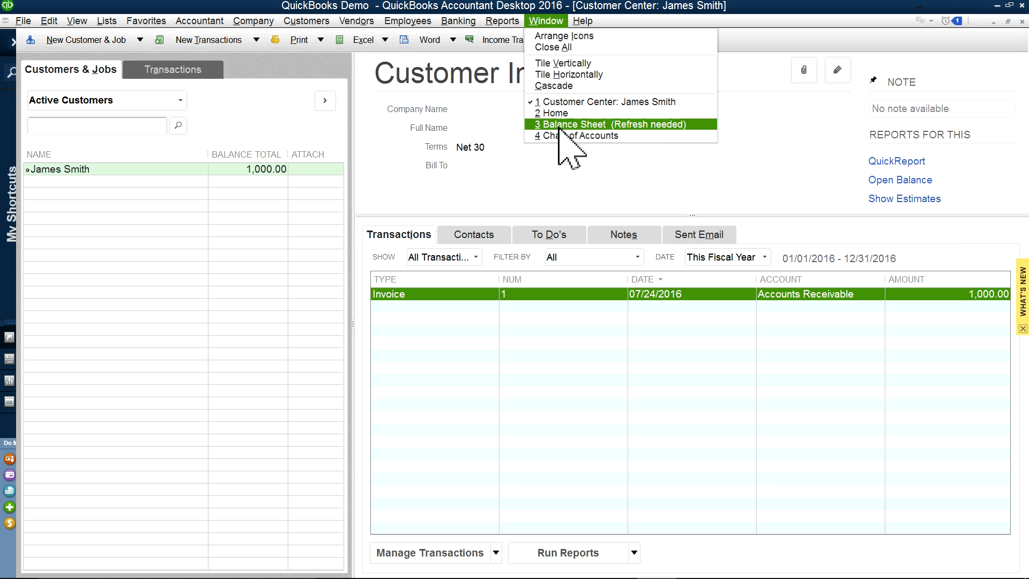
{"action": "left_click", "coordinate": [575, 128]}
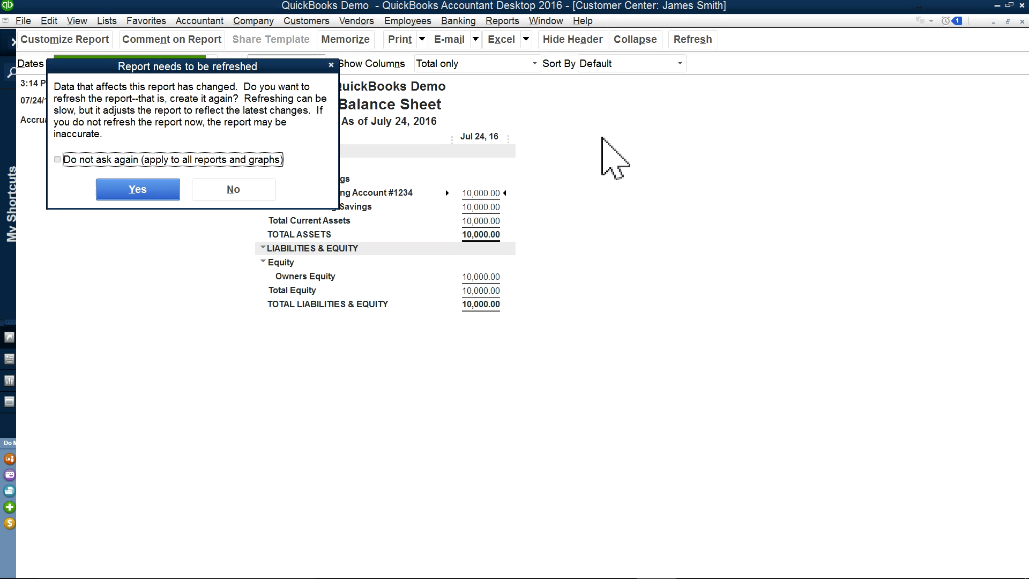
{"action": "left_click", "coordinate": [146, 185]}
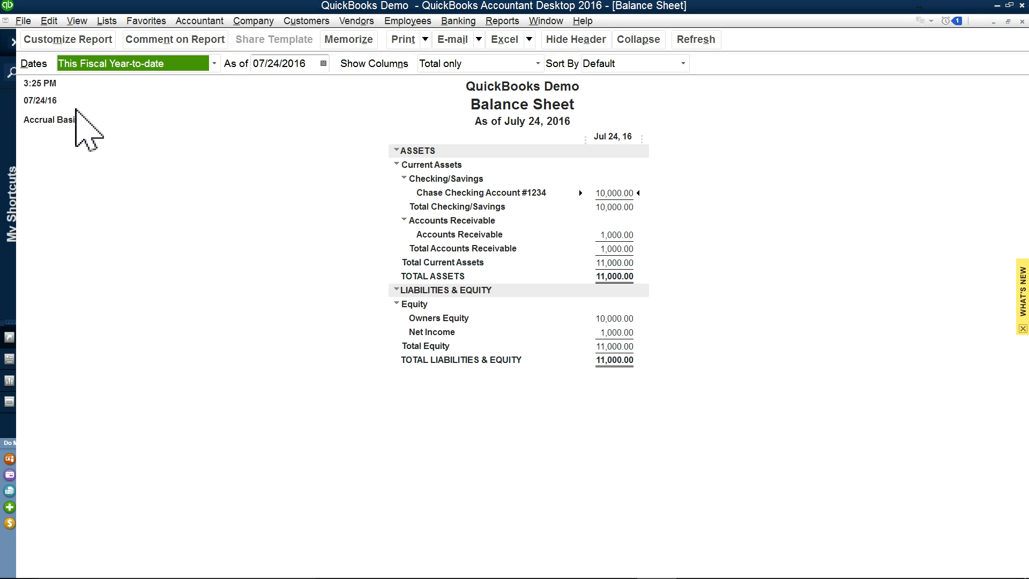
{"action": "left_click", "coordinate": [73, 43]}
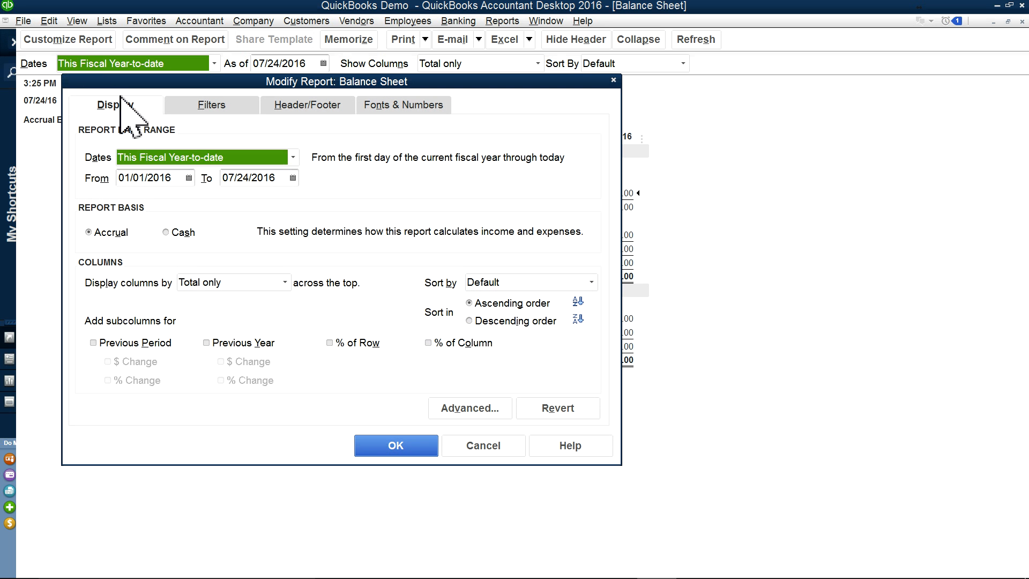
{"action": "left_click", "coordinate": [165, 232]}
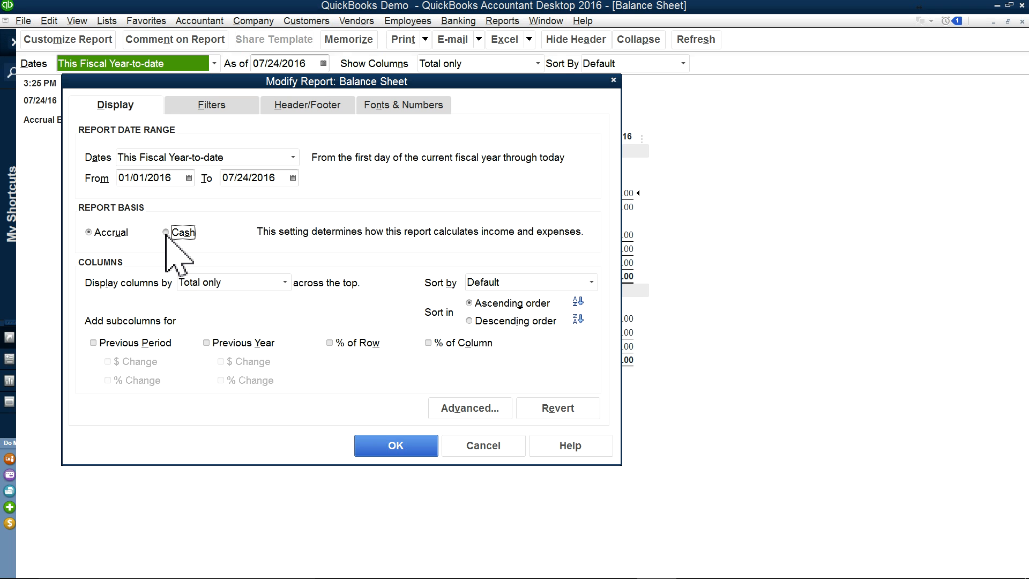
{"action": "left_click", "coordinate": [396, 447]}
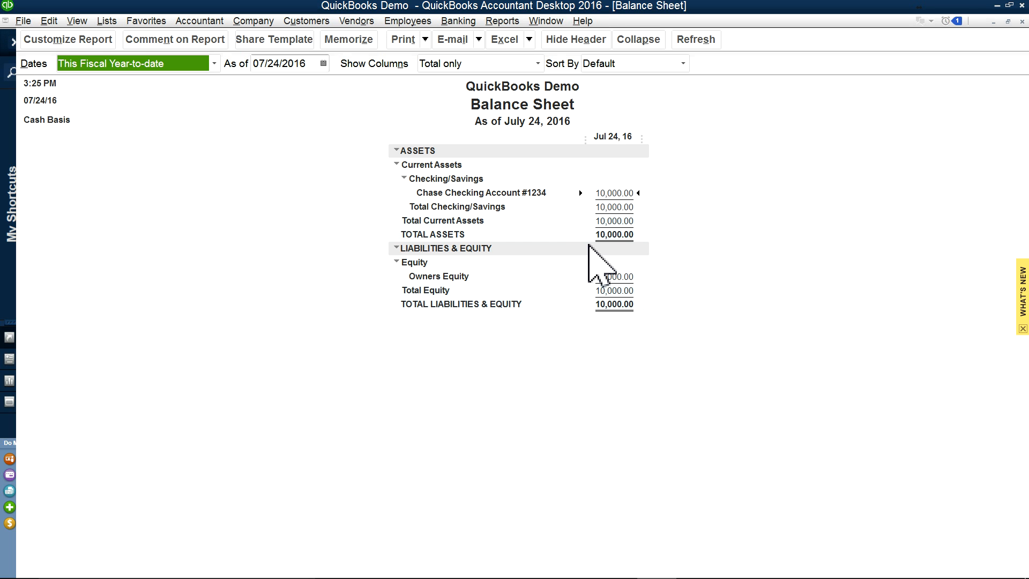
- Run the Profit & Loss Standard report and set its report basis to Cash
{"action": "left_click", "coordinate": [512, 21]}
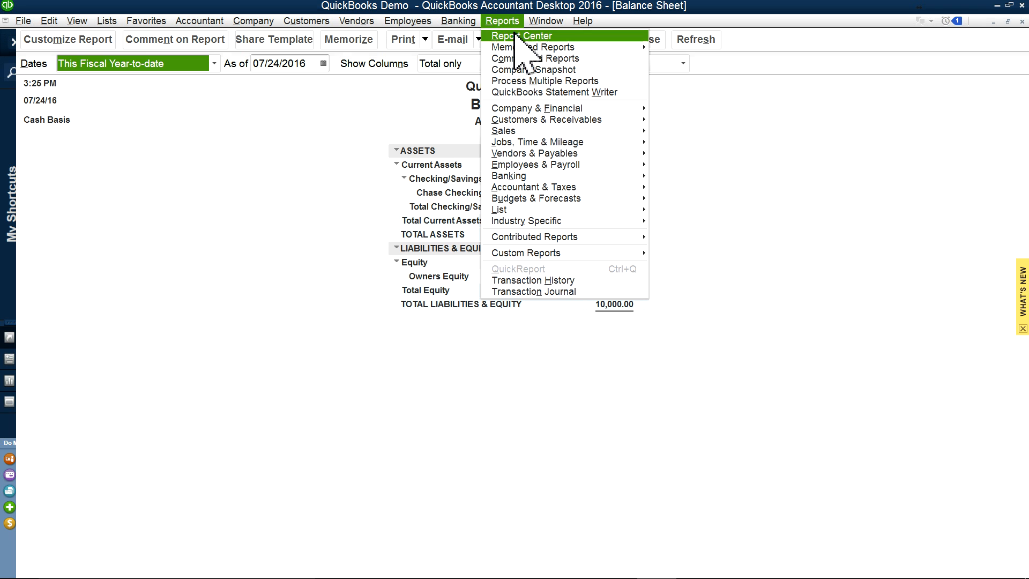
{"action": "mouse_move", "coordinate": [531, 109]}
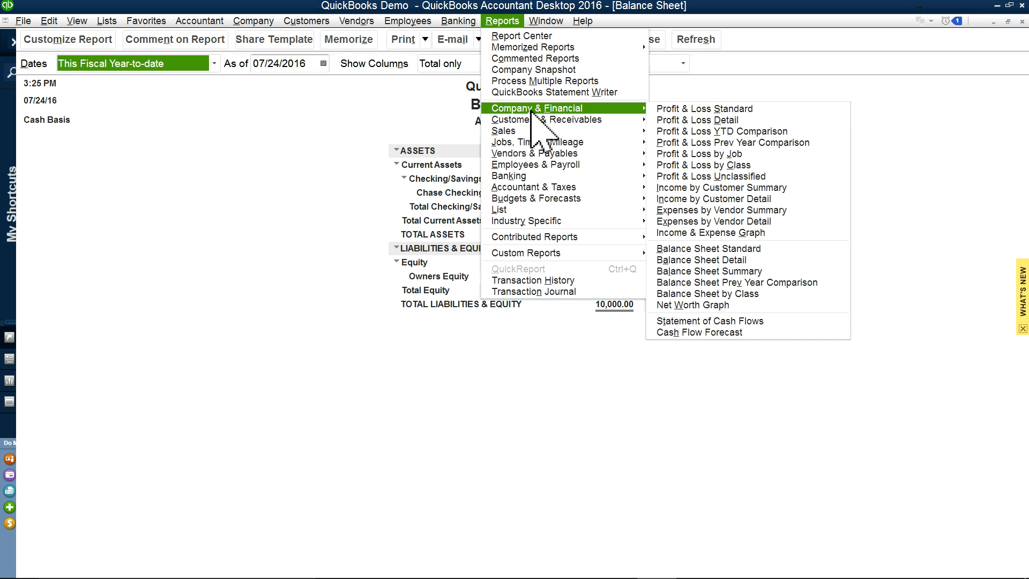
{"action": "left_click", "coordinate": [657, 109]}
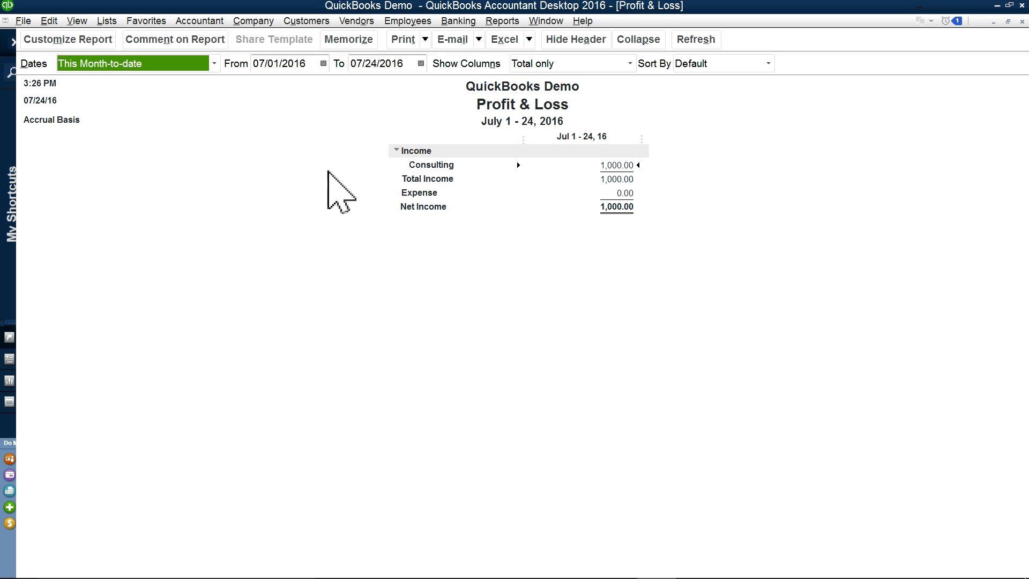
{"action": "left_click", "coordinate": [67, 41]}
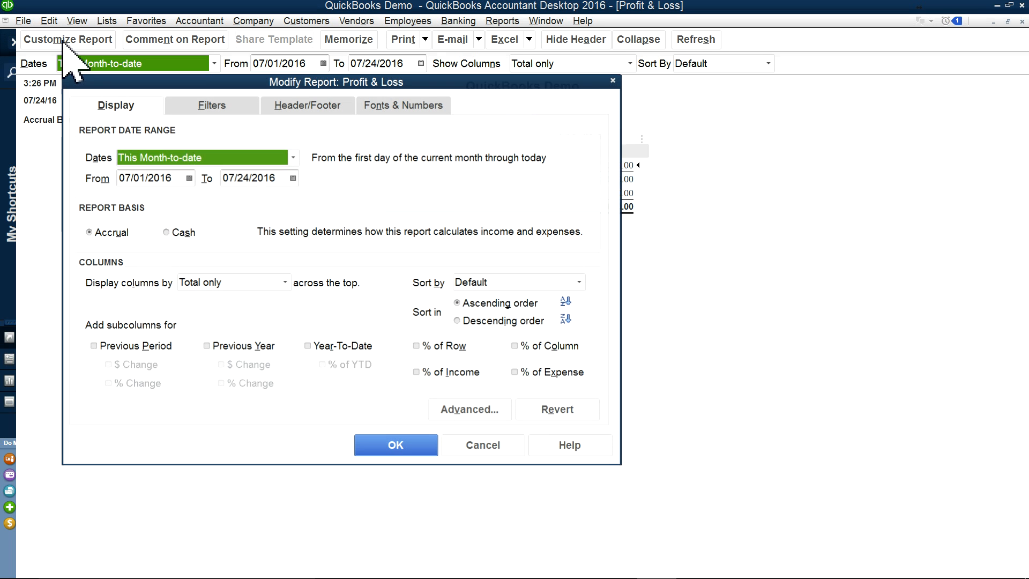
{"action": "left_click", "coordinate": [171, 235]}
{"action": "left_click", "coordinate": [403, 445]}
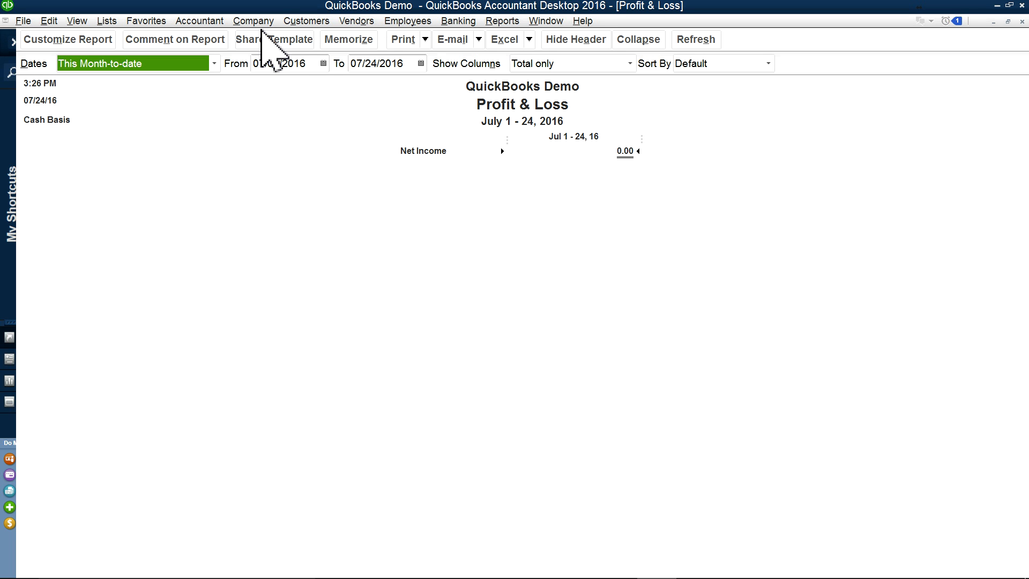
- Start a received payment from the Home page for the invoiced customer, paid by check with check number 5678
{"action": "left_click", "coordinate": [304, 20]}
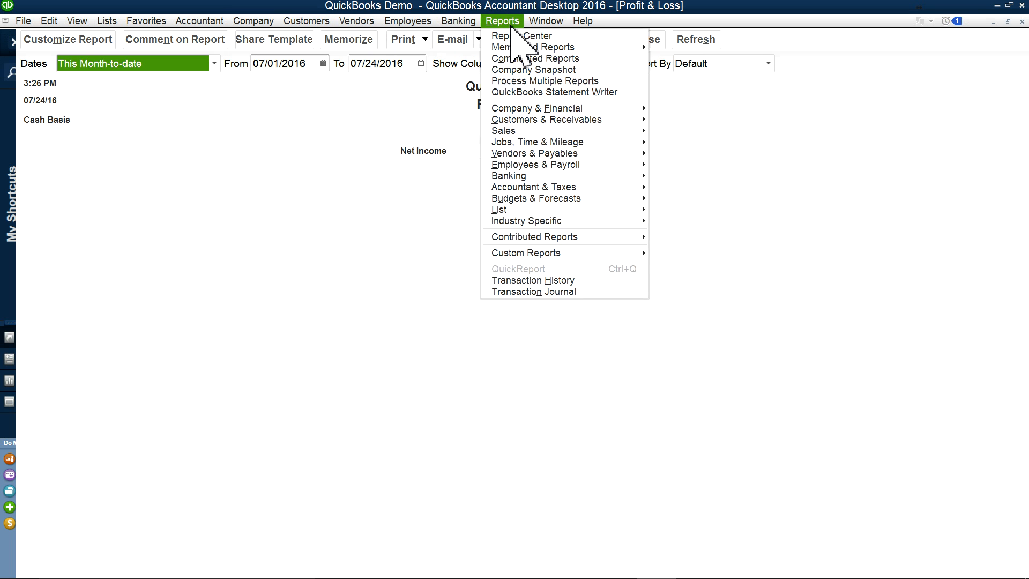
{"action": "mouse_move", "coordinate": [535, 25]}
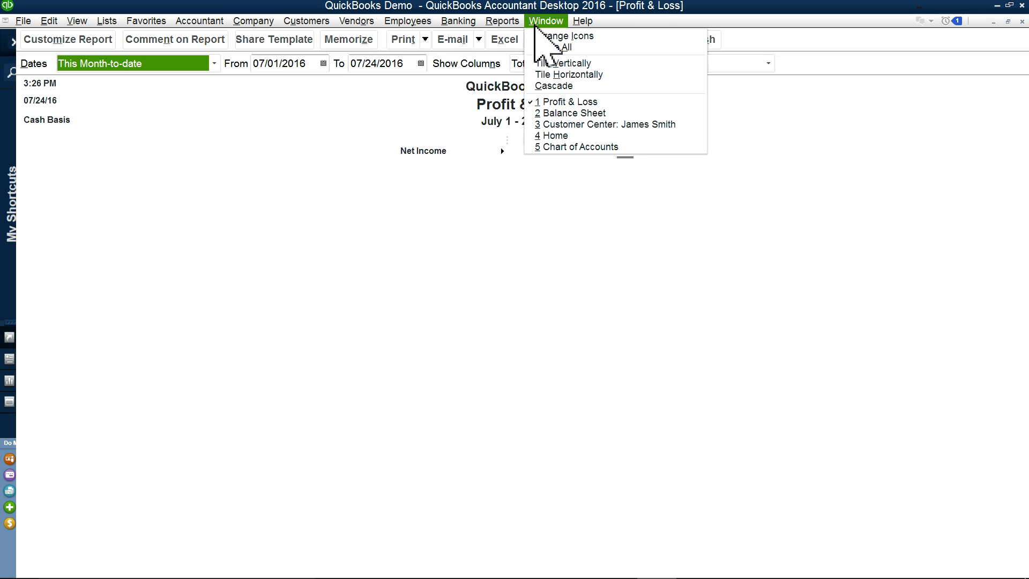
{"action": "left_click", "coordinate": [552, 136]}
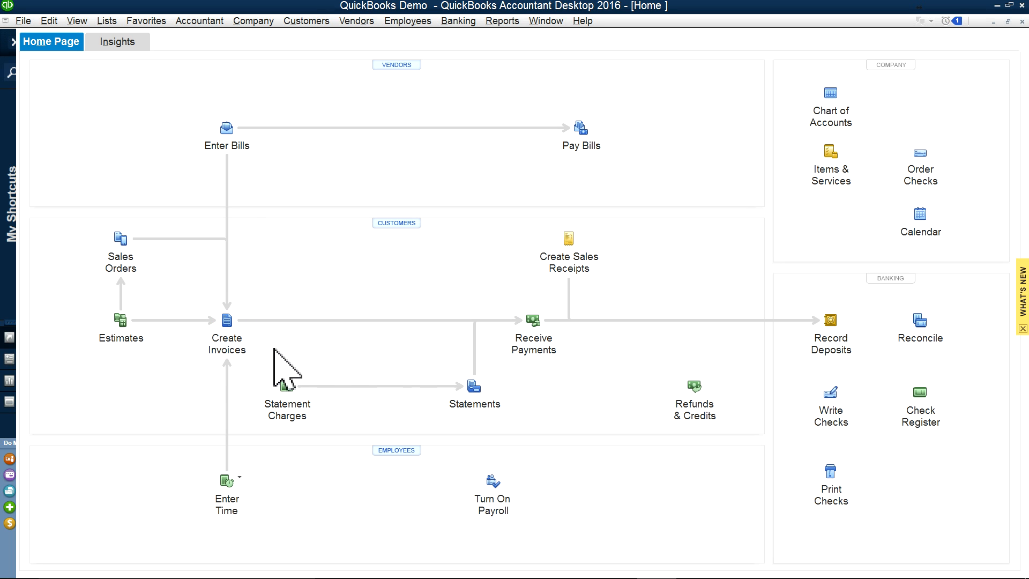
{"action": "left_click", "coordinate": [533, 349]}
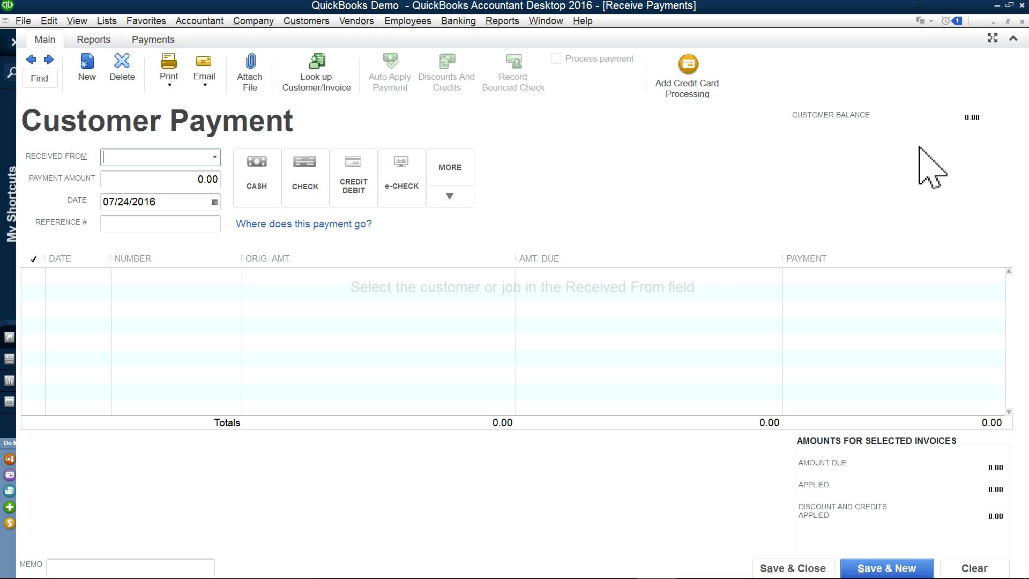
{"action": "left_click", "coordinate": [214, 157]}
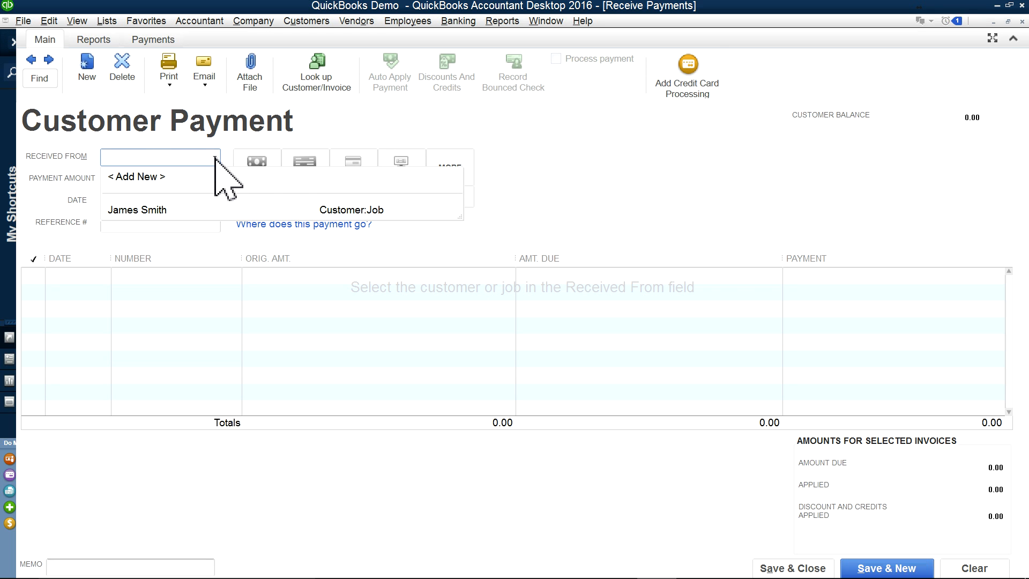
{"action": "left_click", "coordinate": [136, 211]}
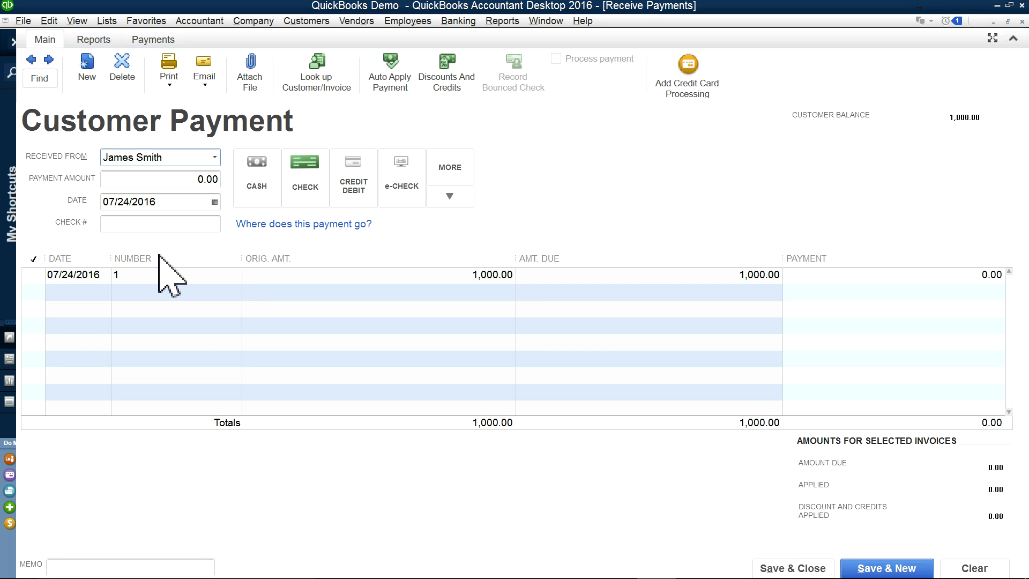
{"action": "left_click", "coordinate": [302, 187]}
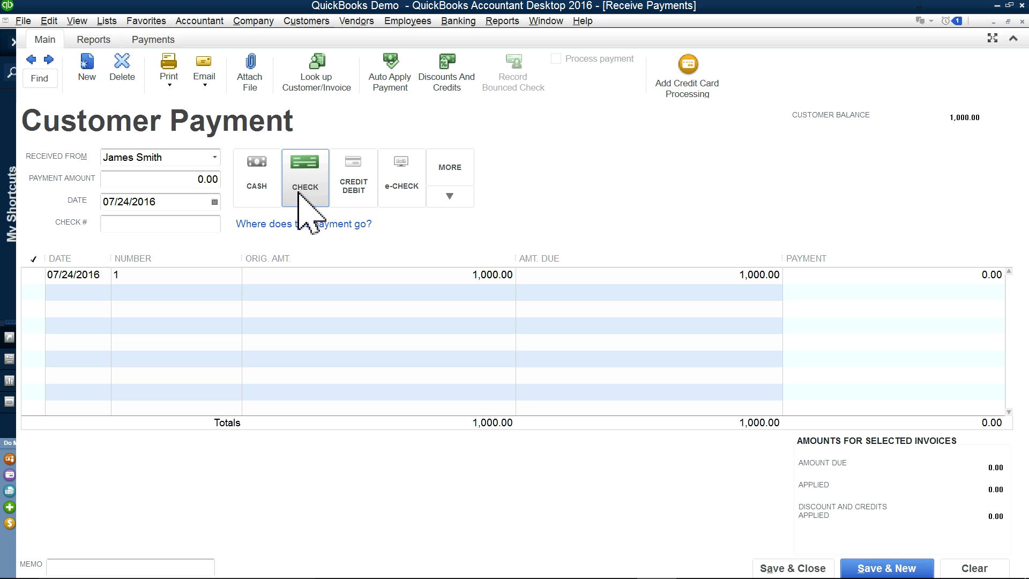
{"action": "left_click", "coordinate": [182, 224]}
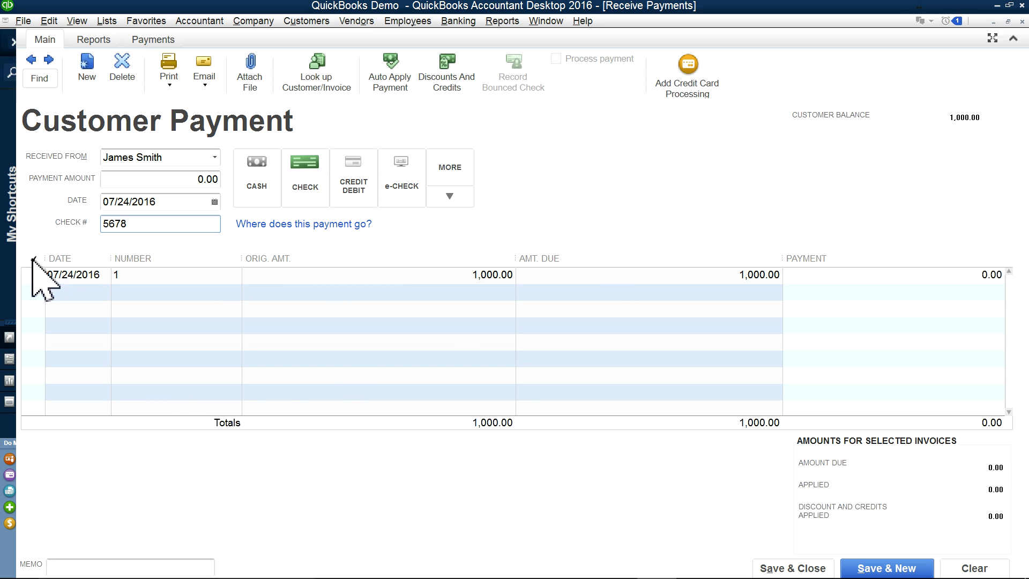
- Apply the payment to the 07/24/2016 invoice, keep automatic payment calculation without future prompts, and save and close the payment
{"action": "left_click", "coordinate": [32, 276]}
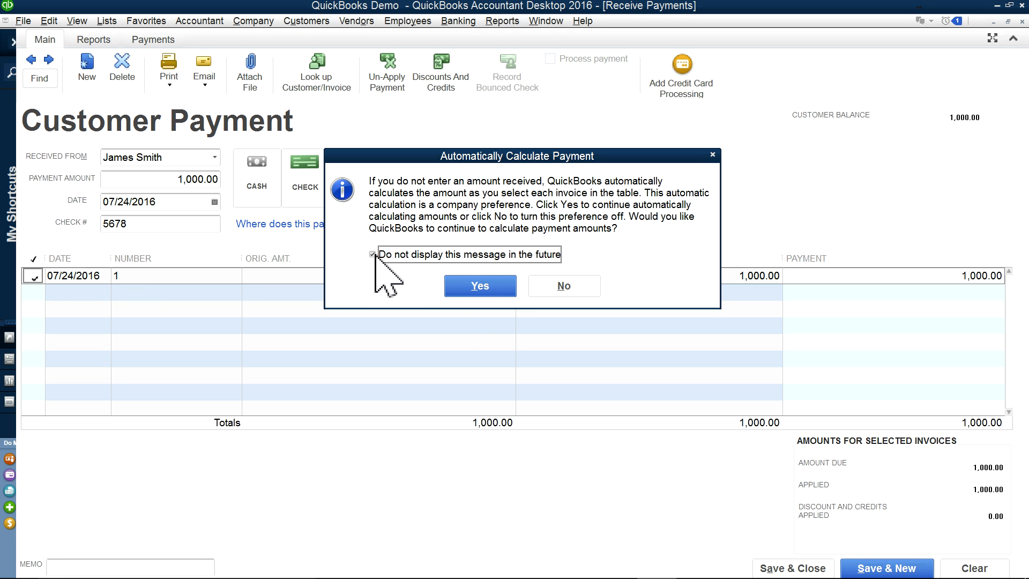
{"action": "left_click", "coordinate": [487, 292]}
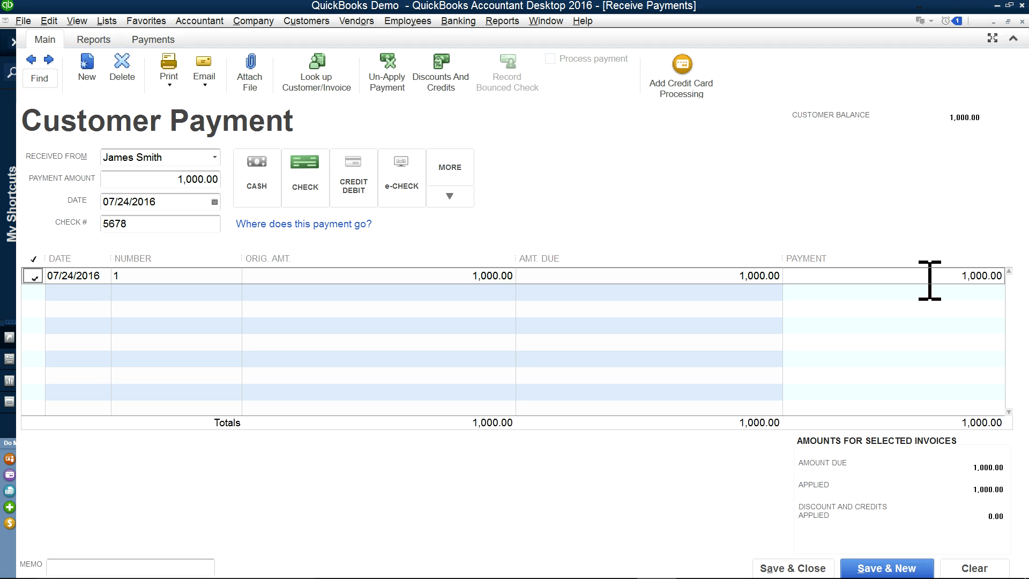
{"action": "left_click", "coordinate": [775, 567]}
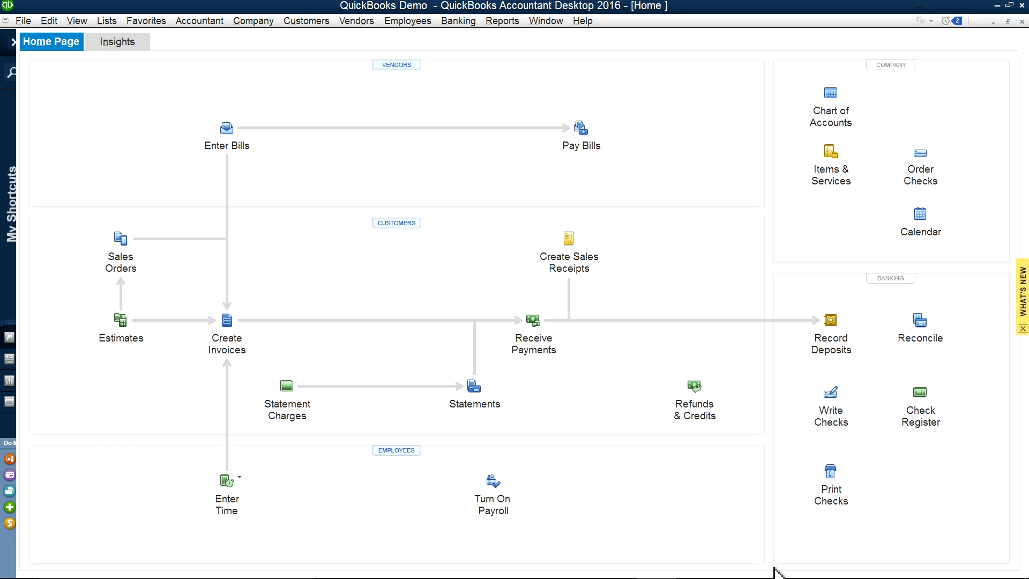
- Return to the Profit & Loss report and the Balance Sheet, refreshing each with the recorded payment
{"action": "left_click", "coordinate": [545, 21]}
{"action": "left_click", "coordinate": [544, 112]}
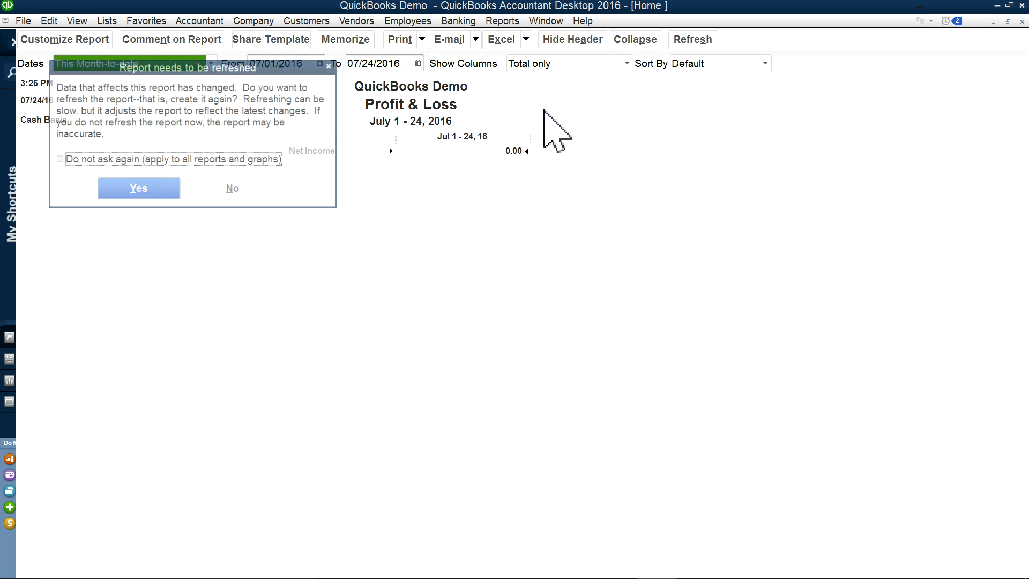
{"action": "left_click", "coordinate": [138, 191]}
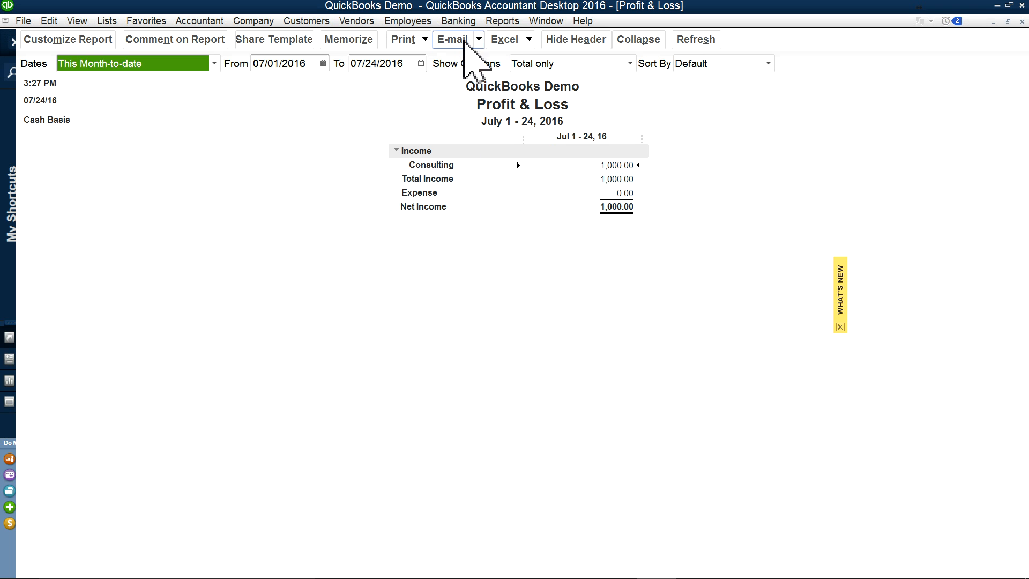
{"action": "left_click", "coordinate": [502, 21]}
{"action": "mouse_move", "coordinate": [546, 21]}
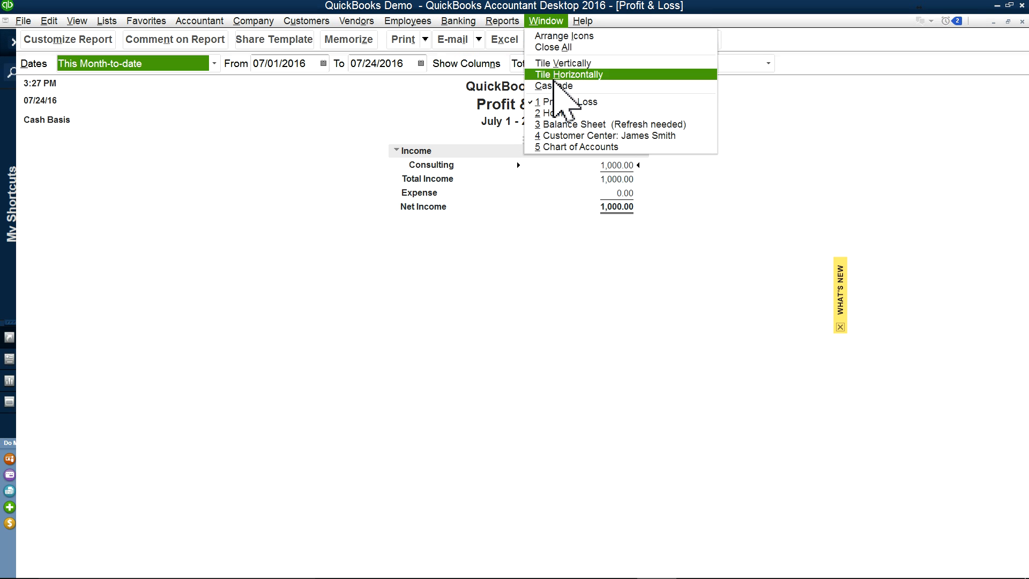
{"action": "left_click", "coordinate": [558, 127]}
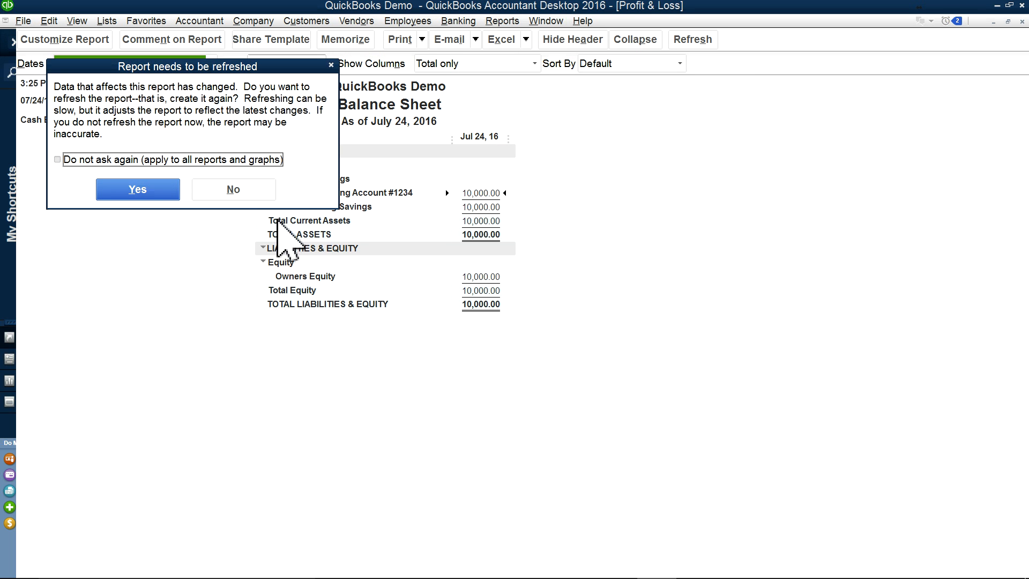
{"action": "left_click", "coordinate": [138, 189]}
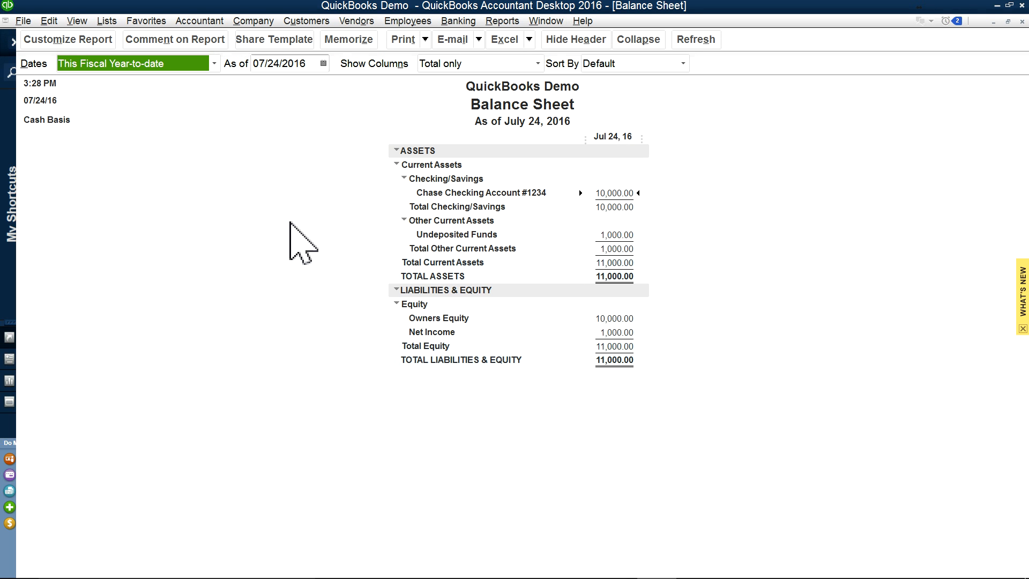
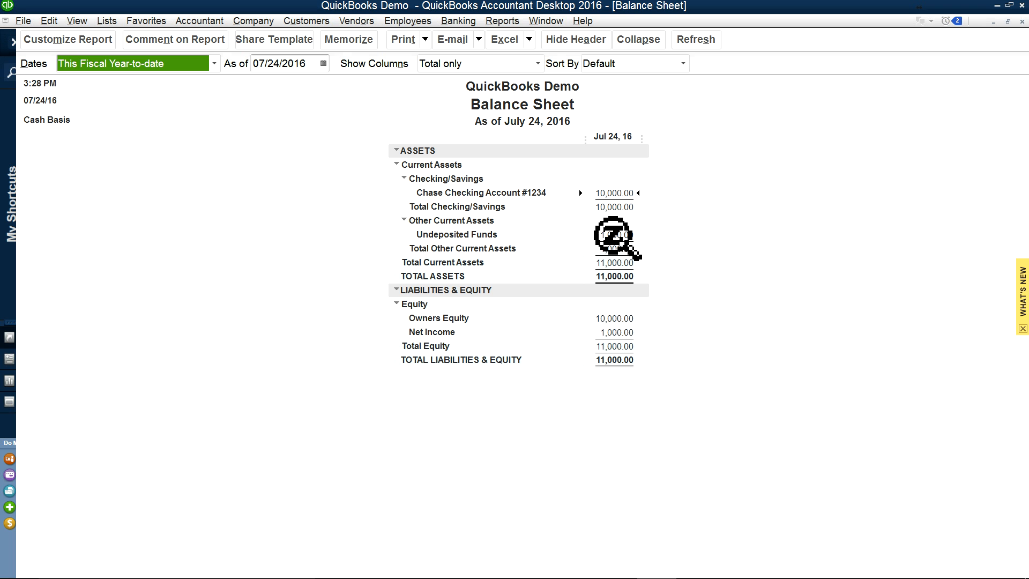
{"action": "left_click", "coordinate": [22, 21]}
{"action": "mouse_move", "coordinate": [50, 24]}
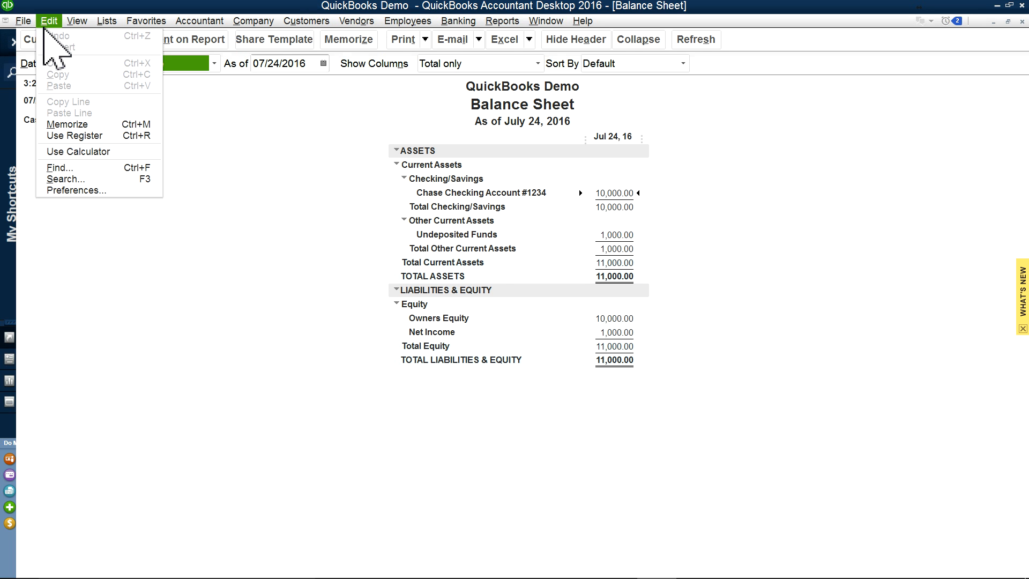
{"action": "left_click", "coordinate": [247, 158]}
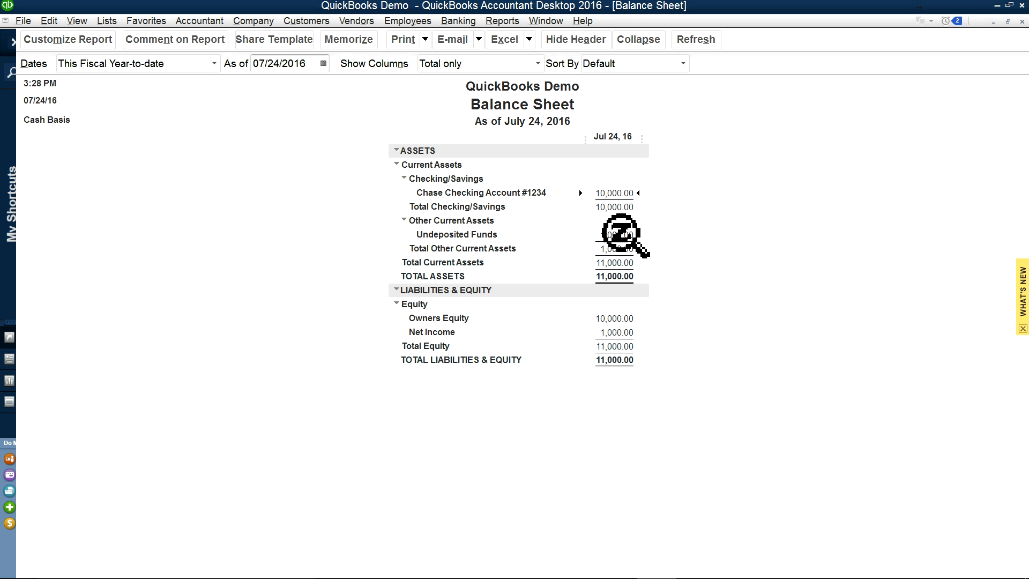
{"action": "left_click", "coordinate": [259, 21]}
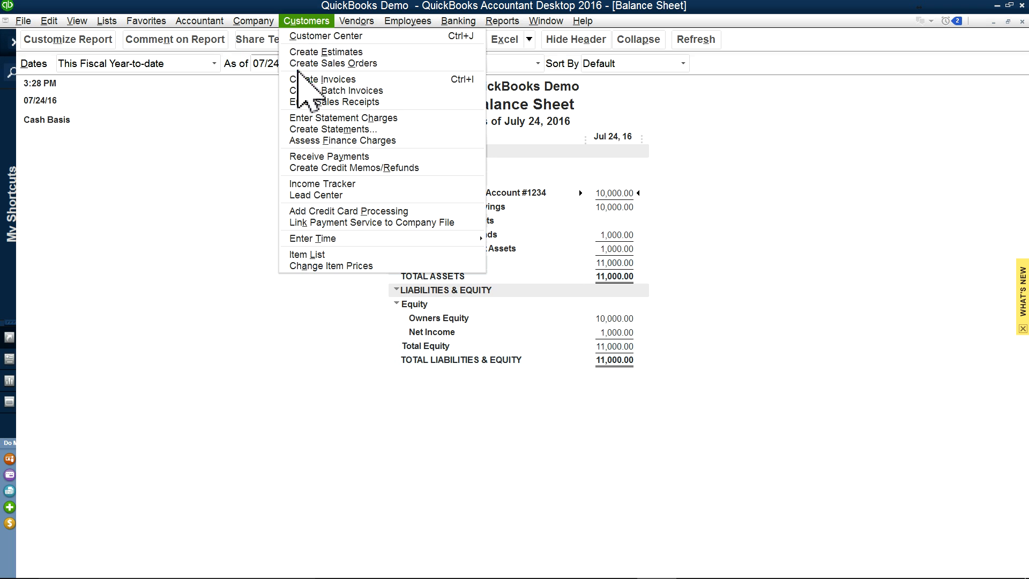
- Start a new invoice and add a new customer to it by entering only the customer's name
{"action": "left_click", "coordinate": [303, 82]}
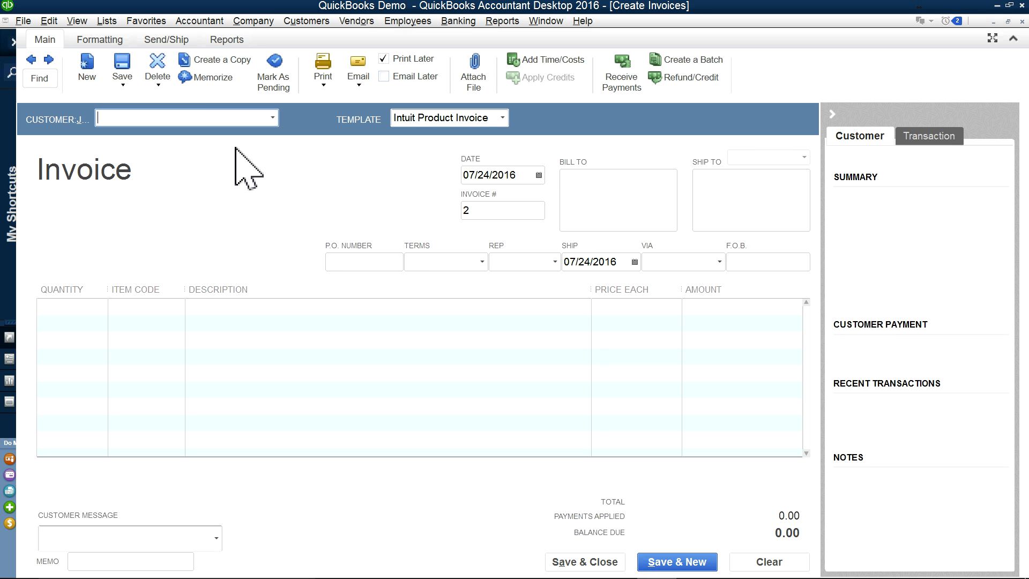
{"action": "left_click", "coordinate": [274, 118]}
{"action": "left_click", "coordinate": [142, 138]}
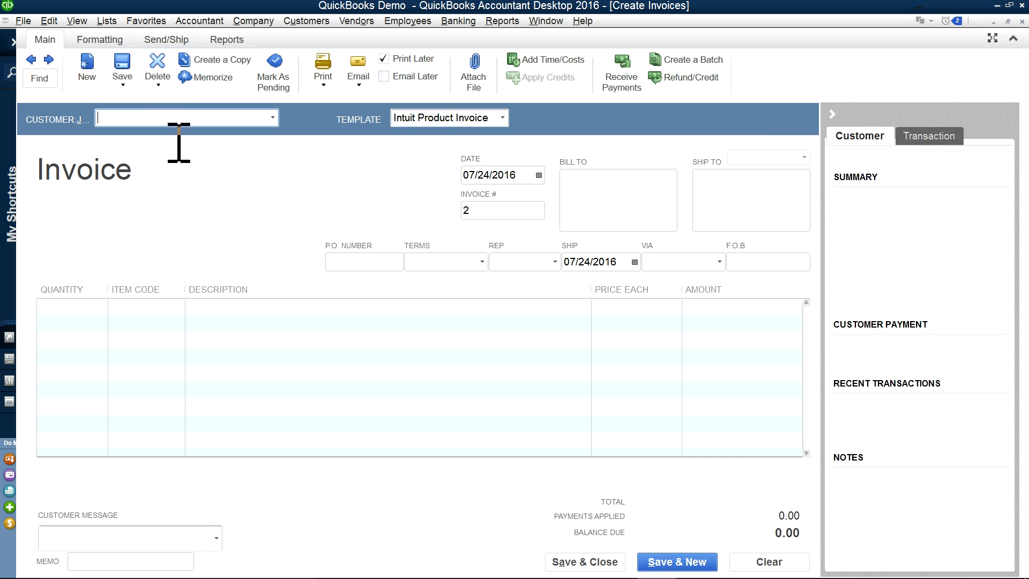
{"action": "type", "text": "s"}
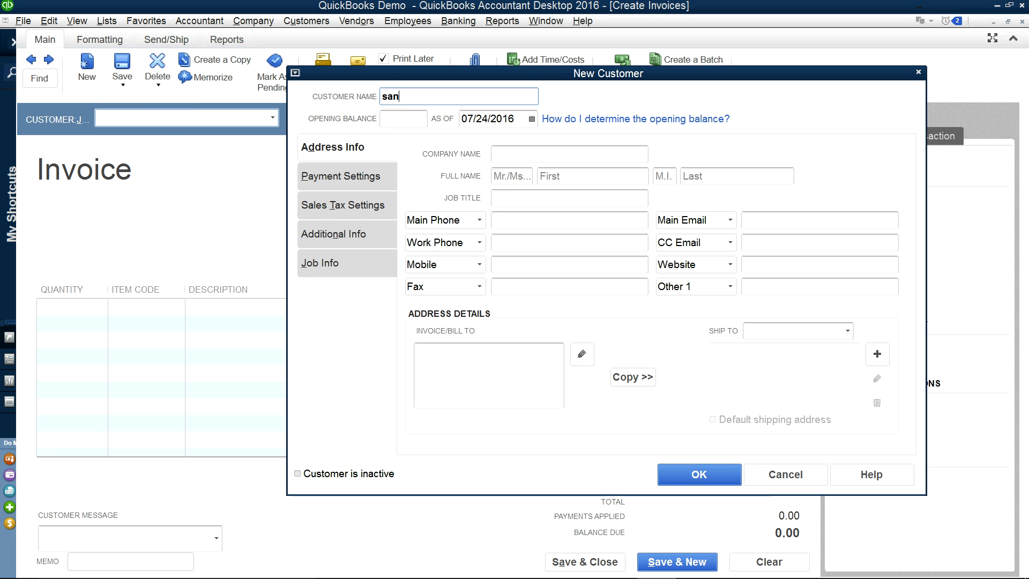
{"action": "type", "text": "an"}
{"action": "key", "text": "BackSpace"}
{"action": "key", "text": "BackSpace"}
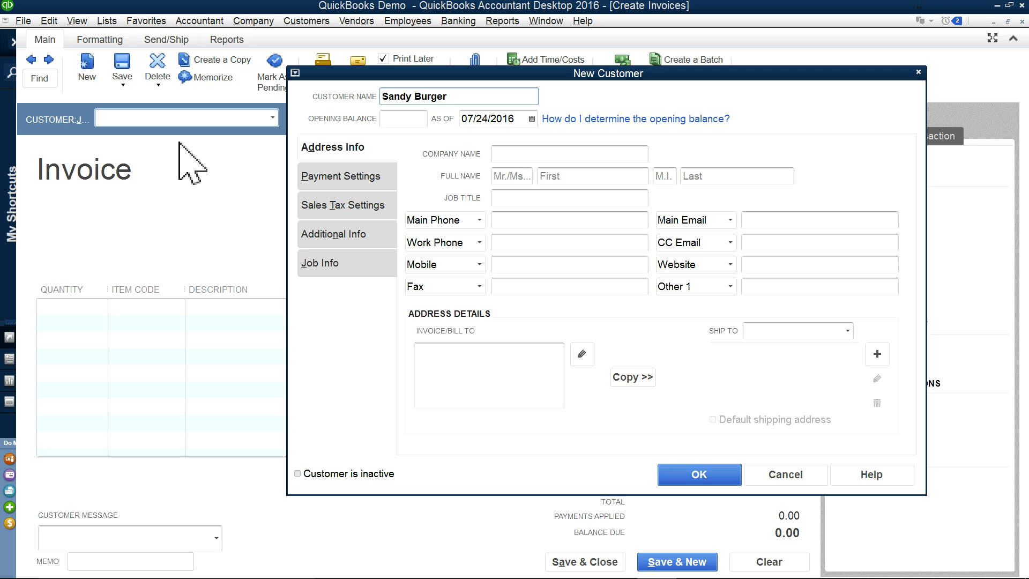
{"action": "left_click", "coordinate": [698, 476]}
- Add a Consulting line to the invoice with a quantity of 20
{"action": "left_click", "coordinate": [160, 308]}
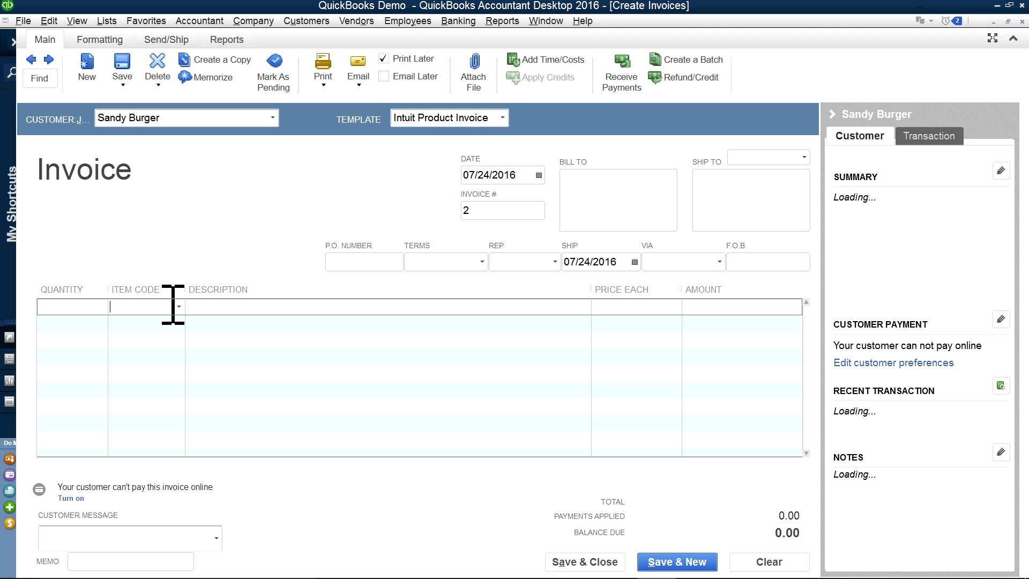
{"action": "left_click", "coordinate": [180, 307]}
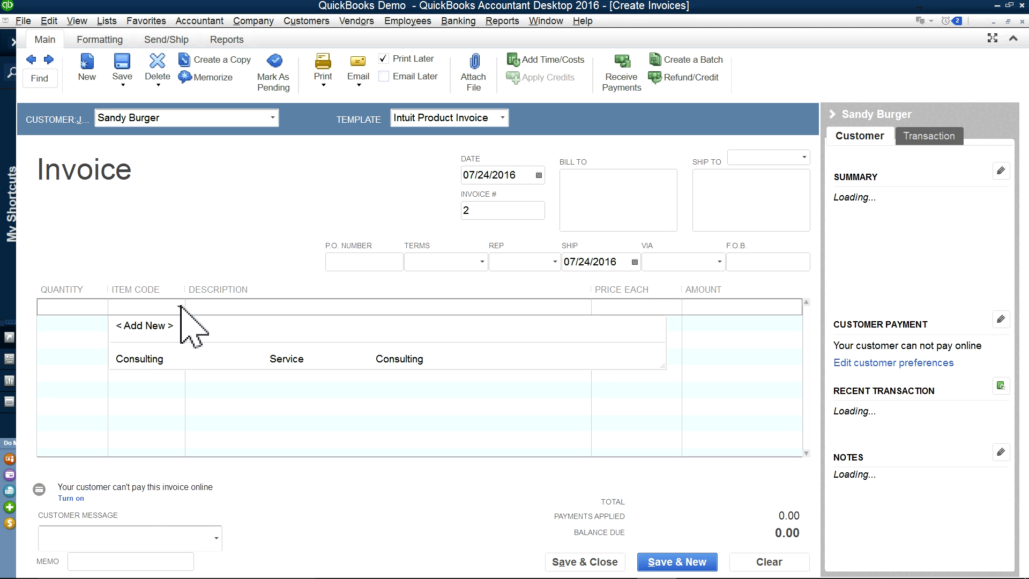
{"action": "left_click", "coordinate": [148, 358]}
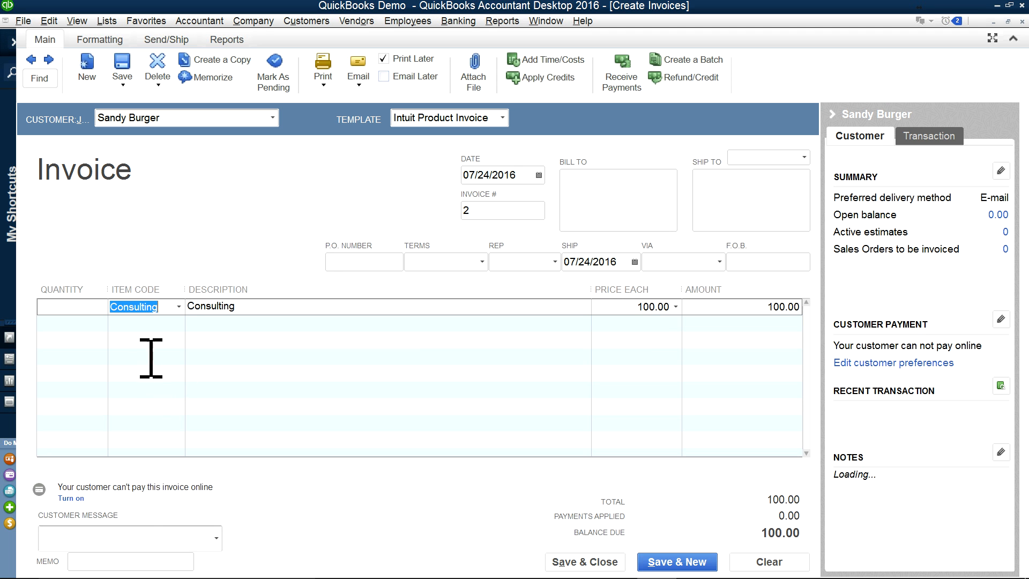
{"action": "left_click", "coordinate": [180, 308]}
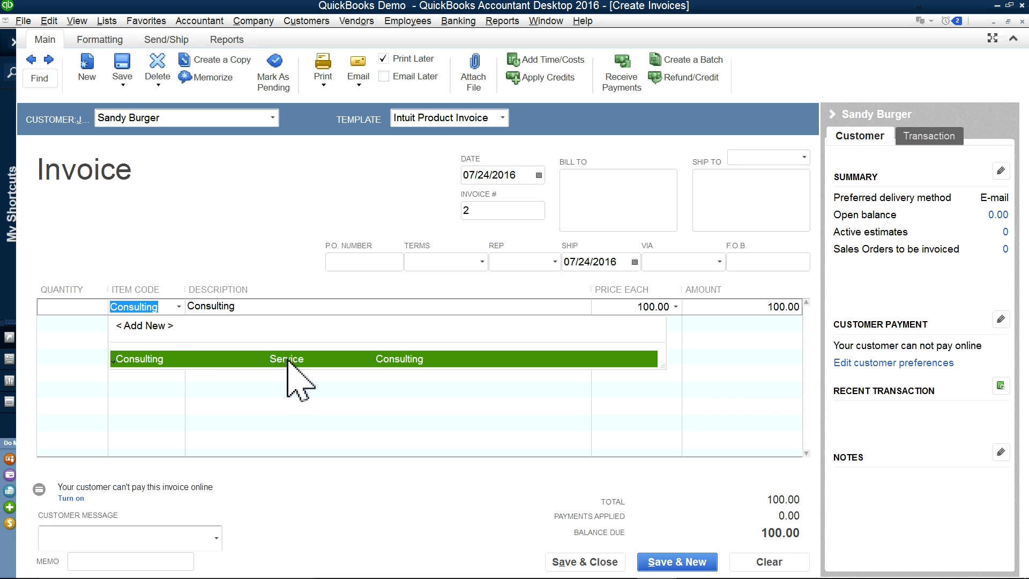
{"action": "left_click", "coordinate": [221, 339]}
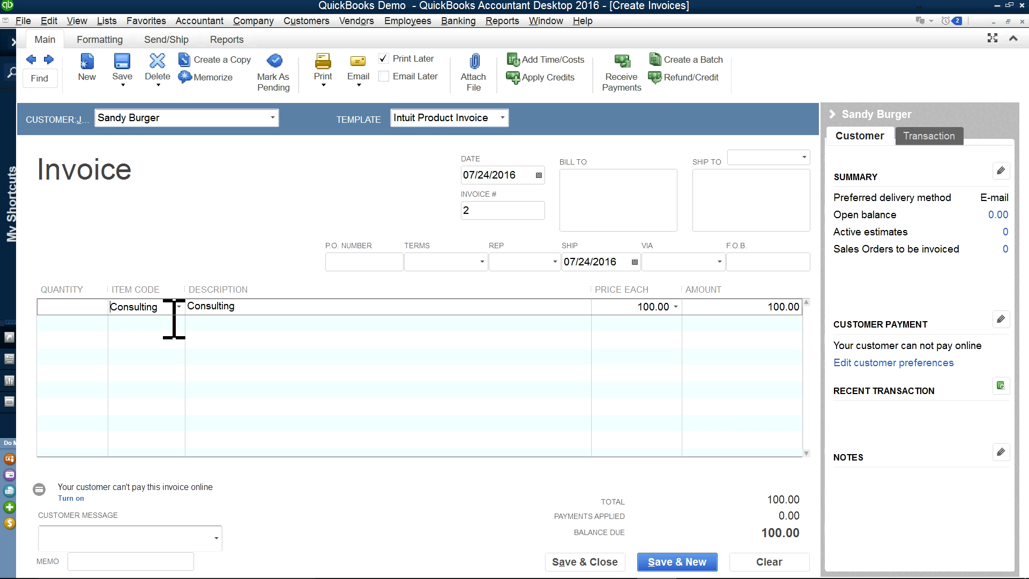
{"action": "left_click", "coordinate": [87, 310]}
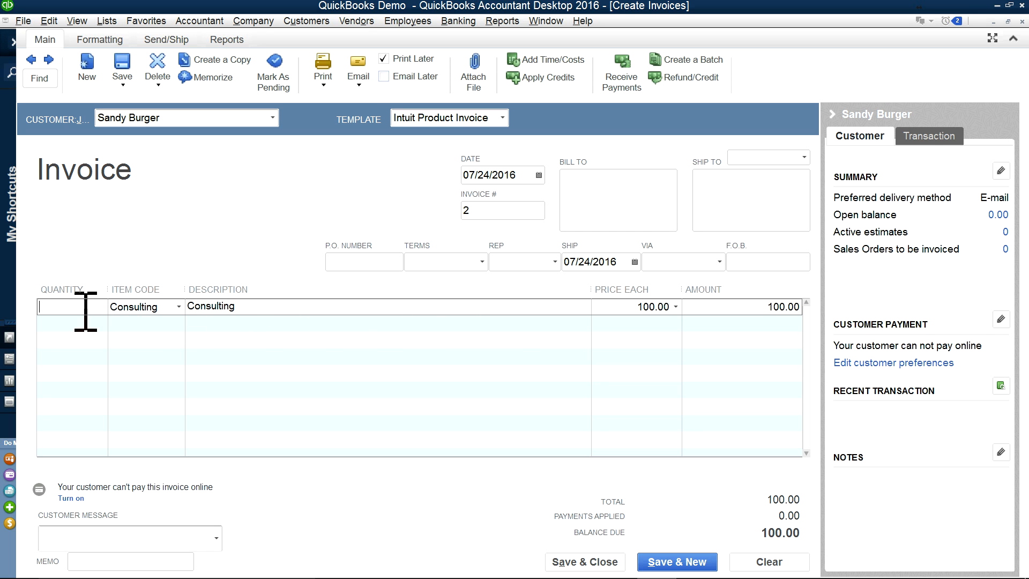
{"action": "type", "text": "20"}
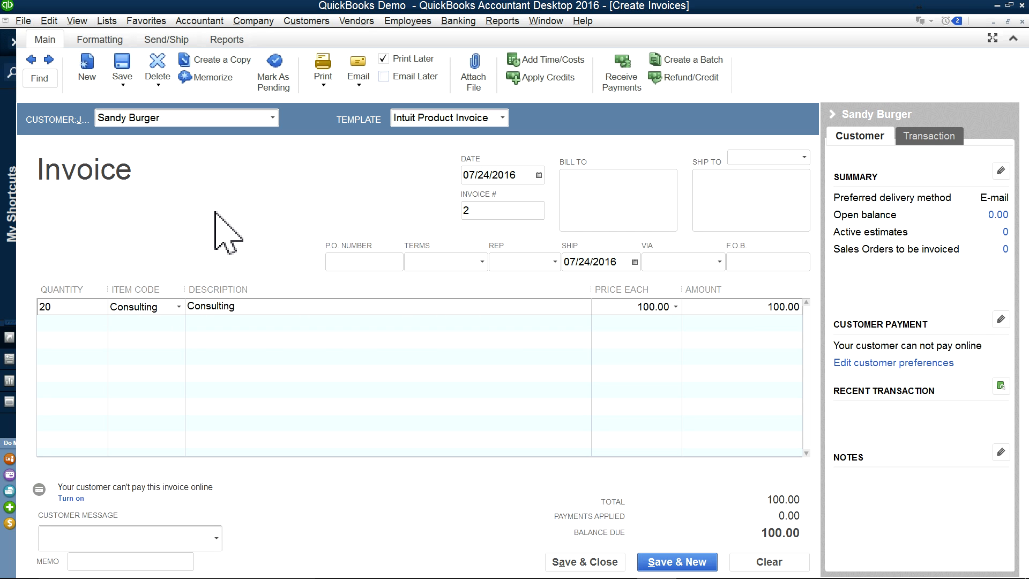
{"action": "key", "text": "Tab"}
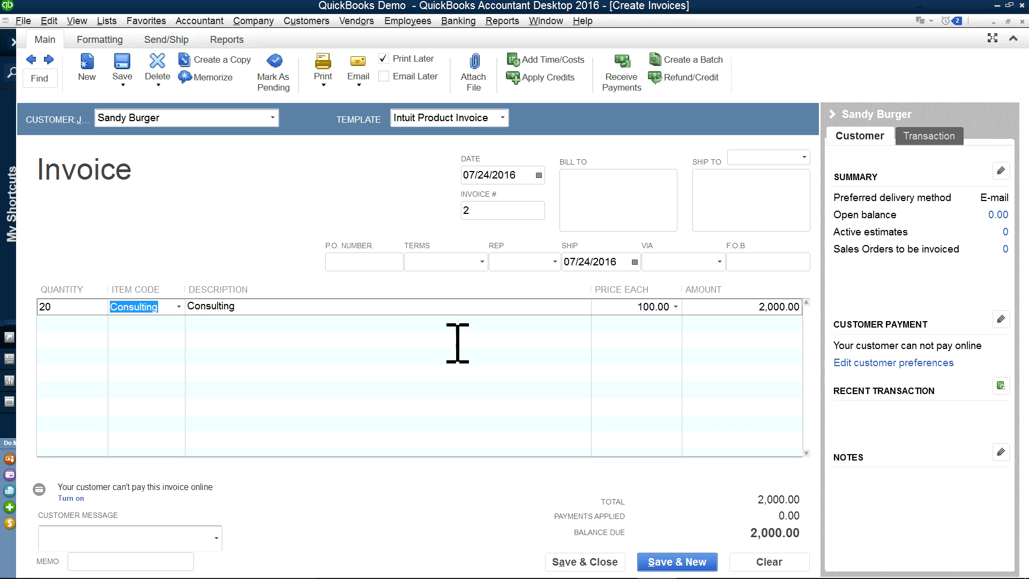
- Set the invoice number to 1002, then save and close the invoice
{"action": "left_click", "coordinate": [504, 213]}
{"action": "double_click", "coordinate": [506, 213]}
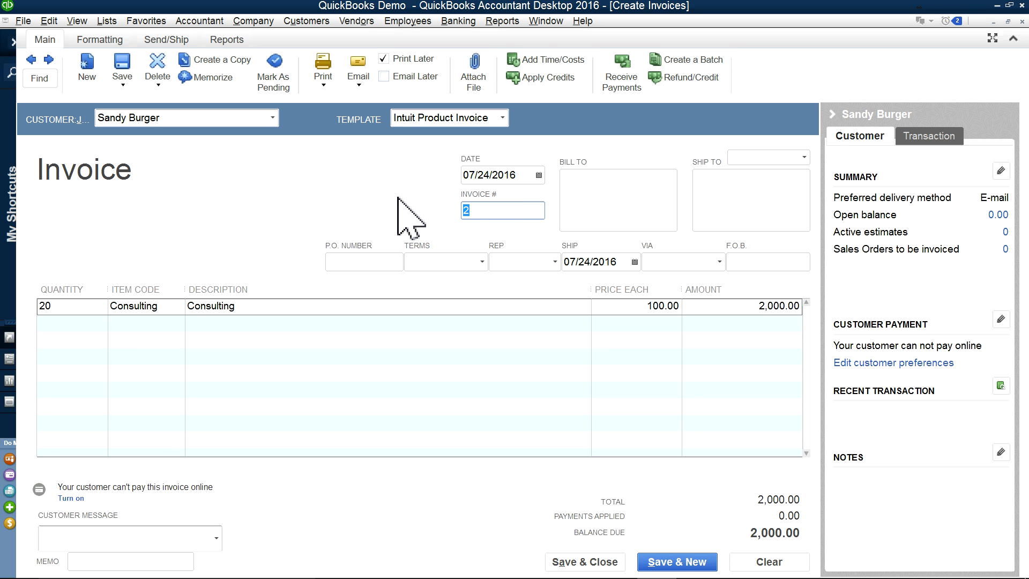
{"action": "type", "text": "100"}
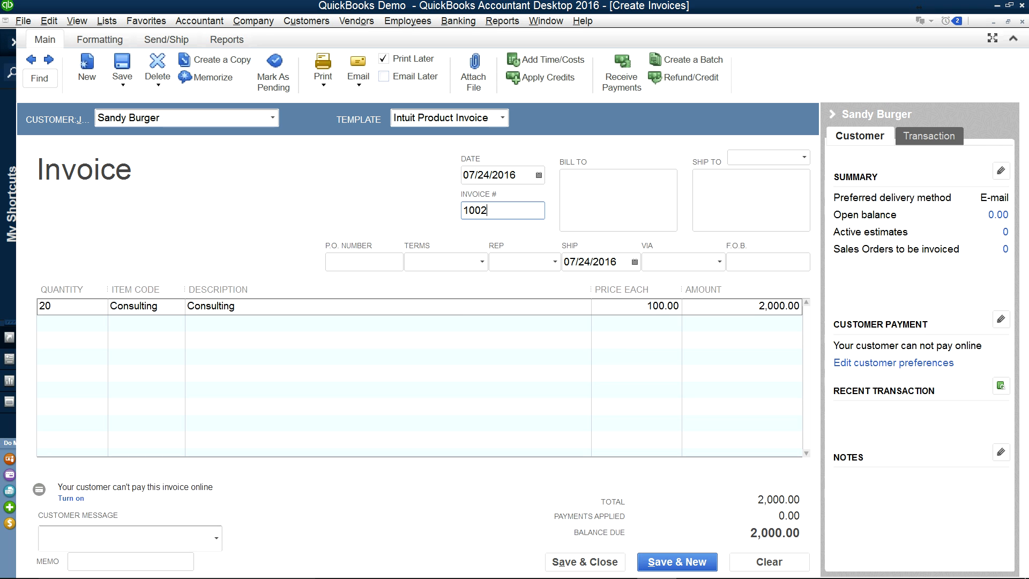
{"action": "left_click", "coordinate": [566, 375]}
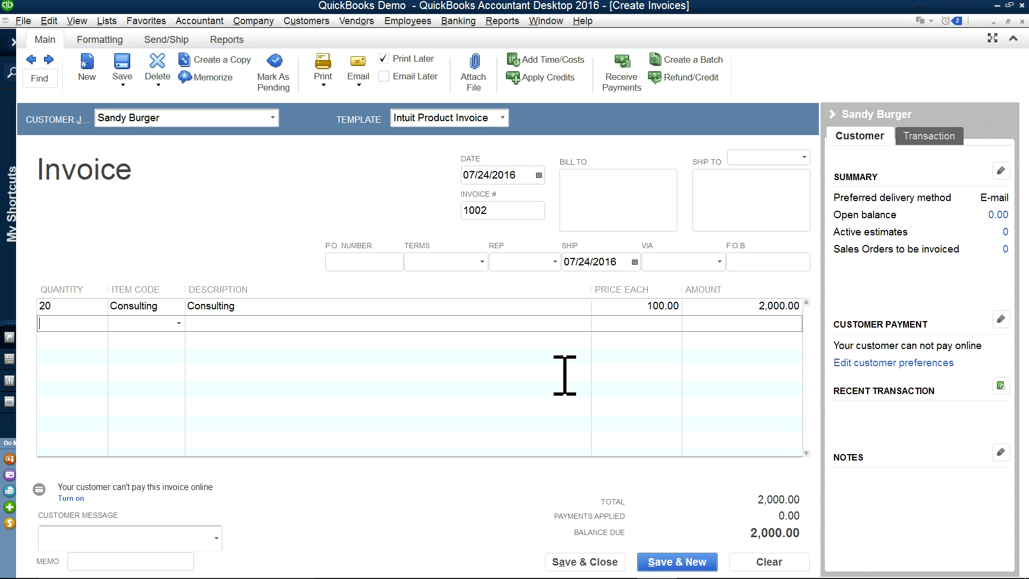
{"action": "left_click", "coordinate": [595, 562]}
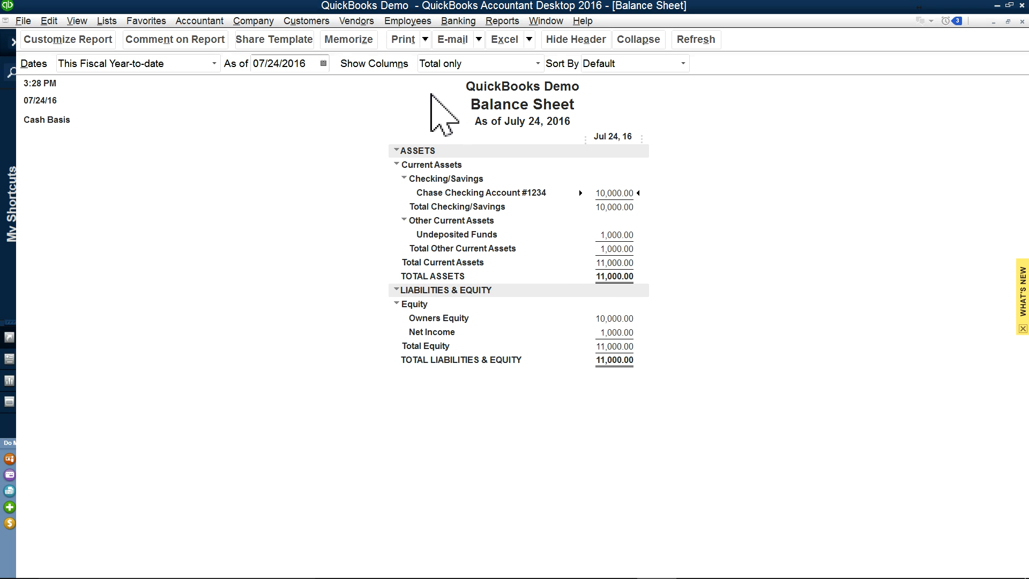
- Switch to the open Profit & Loss report and set its report basis to Accrual
{"action": "left_click", "coordinate": [504, 23]}
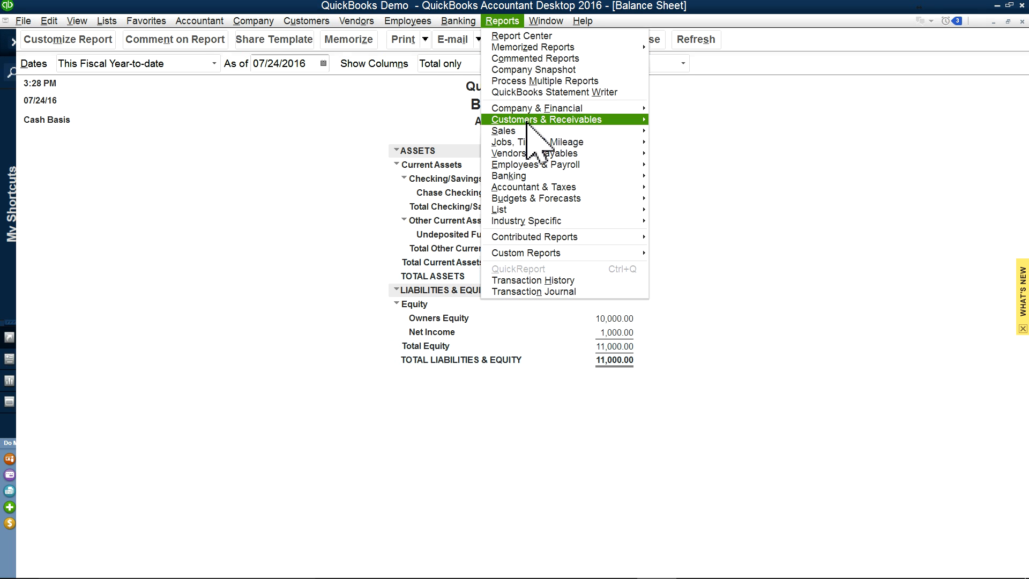
{"action": "mouse_move", "coordinate": [535, 24]}
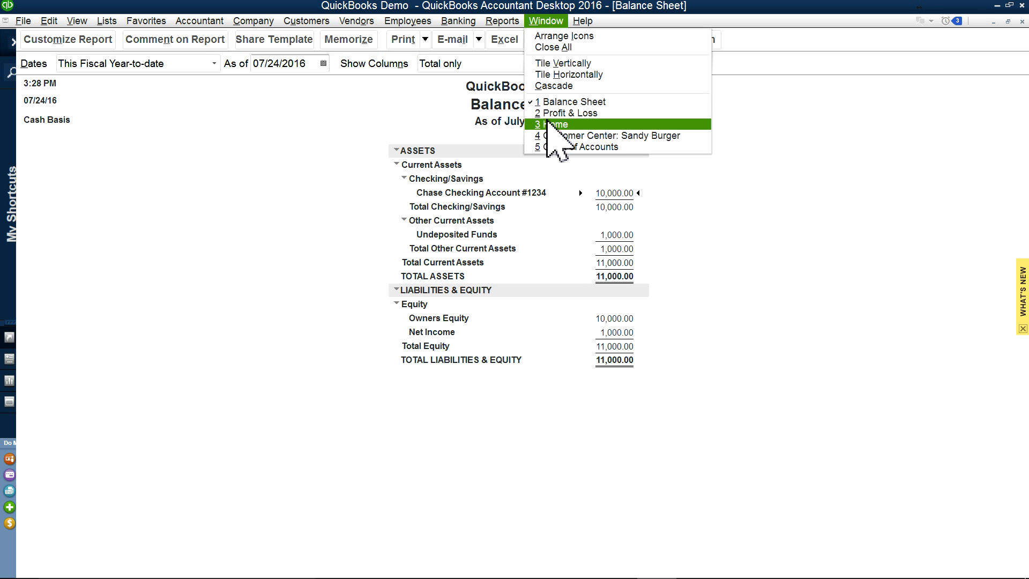
{"action": "left_click", "coordinate": [547, 115]}
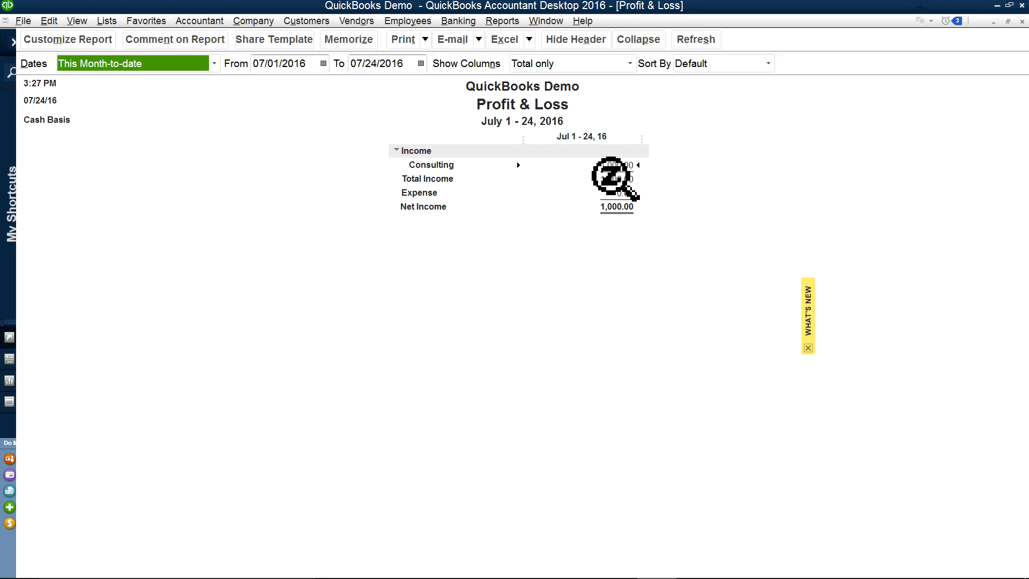
{"action": "left_click", "coordinate": [73, 41]}
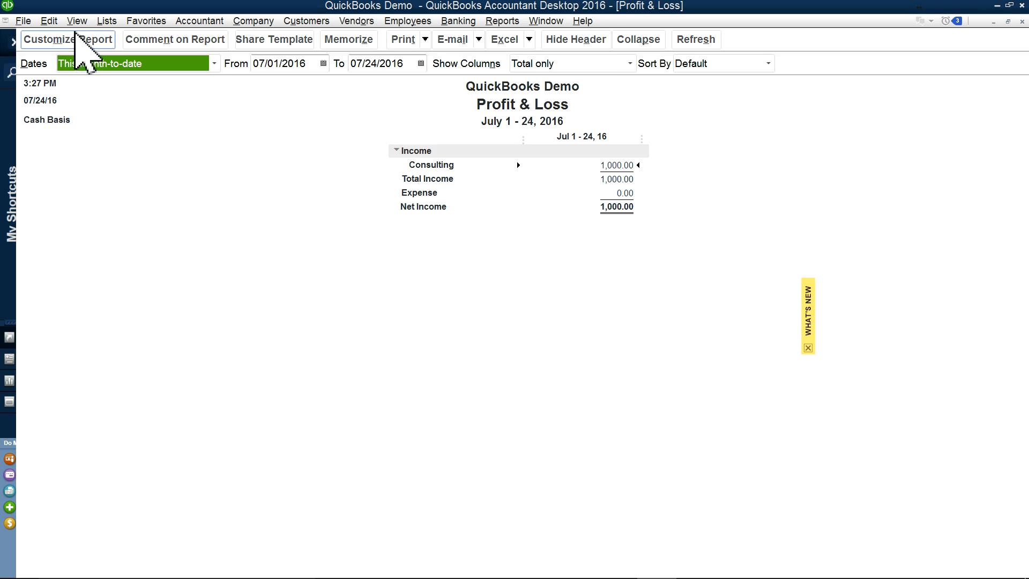
{"action": "left_click", "coordinate": [100, 232]}
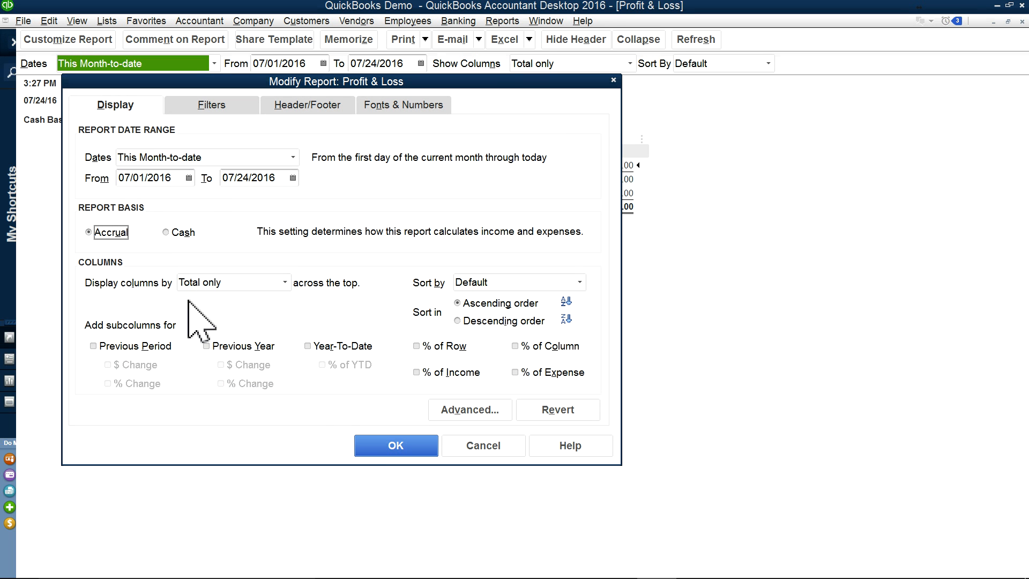
{"action": "left_click", "coordinate": [375, 449]}
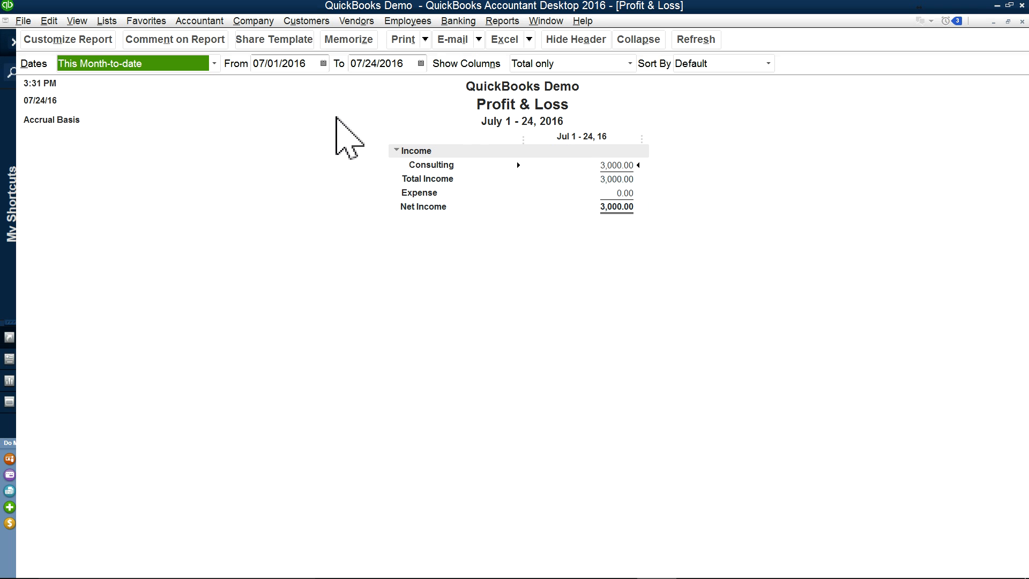
- Check the new customer's balance and invoice 1002 in the Customer Center
{"action": "left_click", "coordinate": [285, 23]}
{"action": "left_click", "coordinate": [300, 36]}
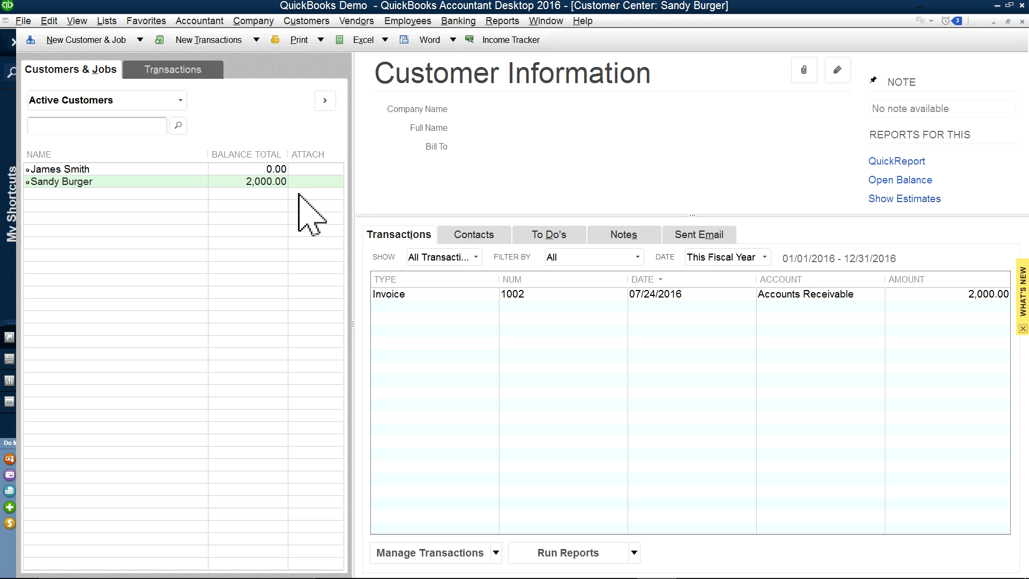
{"action": "left_click", "coordinate": [442, 295]}
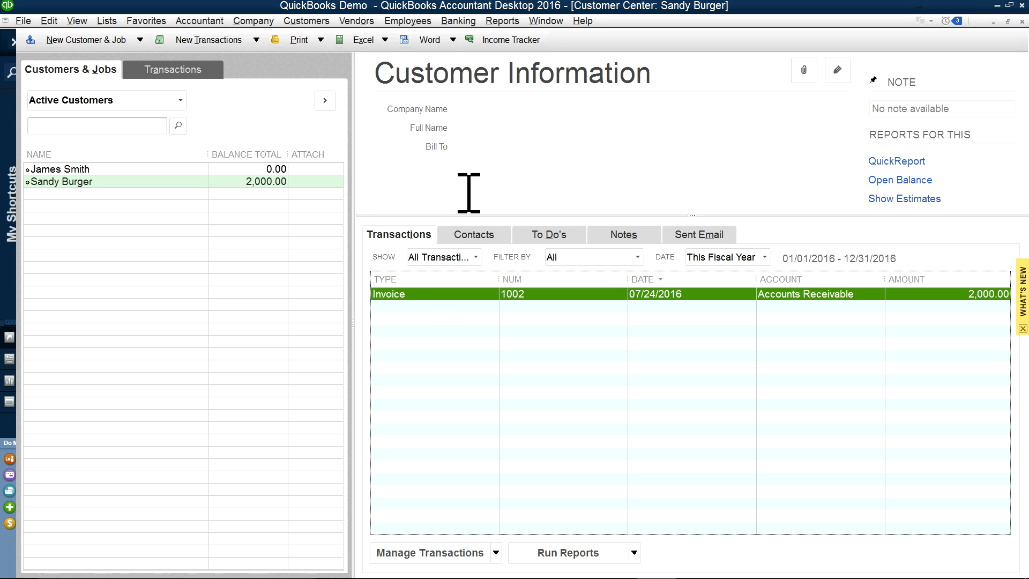
- Return to the Home page and start a received payment for the customer of invoice 1002
{"action": "left_click", "coordinate": [308, 24]}
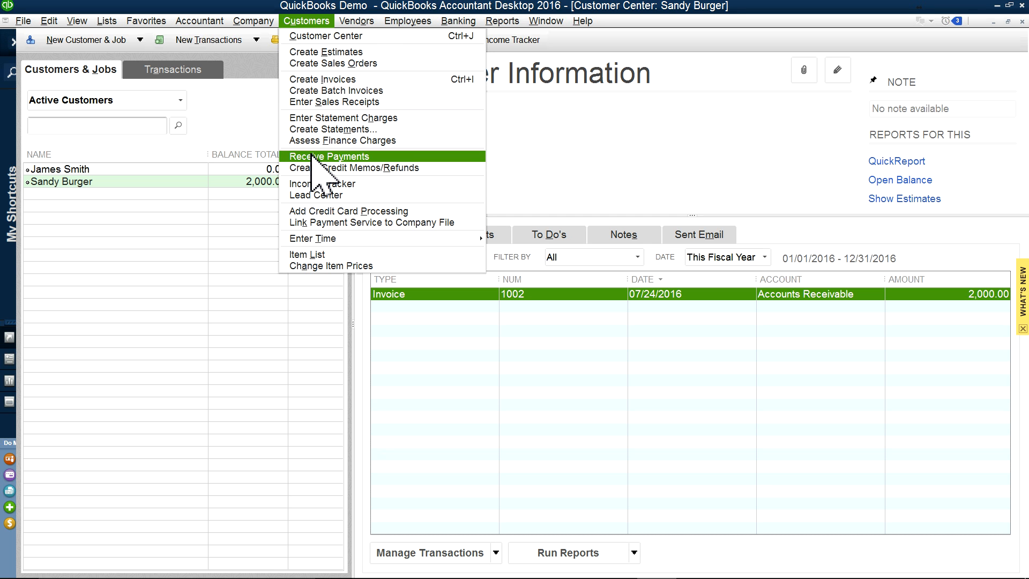
{"action": "left_click", "coordinate": [544, 24]}
{"action": "left_click", "coordinate": [545, 22]}
{"action": "left_click", "coordinate": [552, 131]}
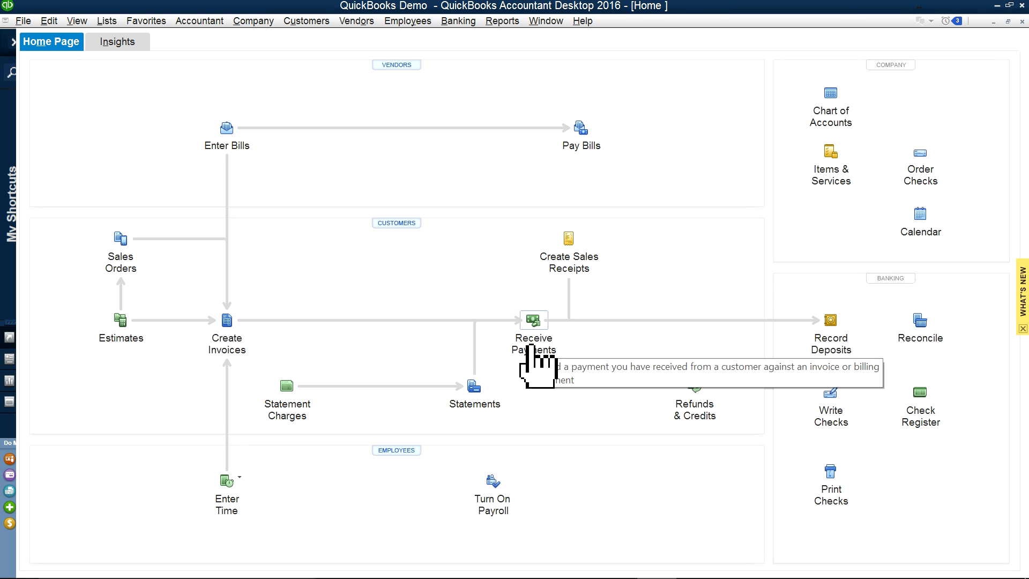
{"action": "left_click", "coordinate": [532, 346]}
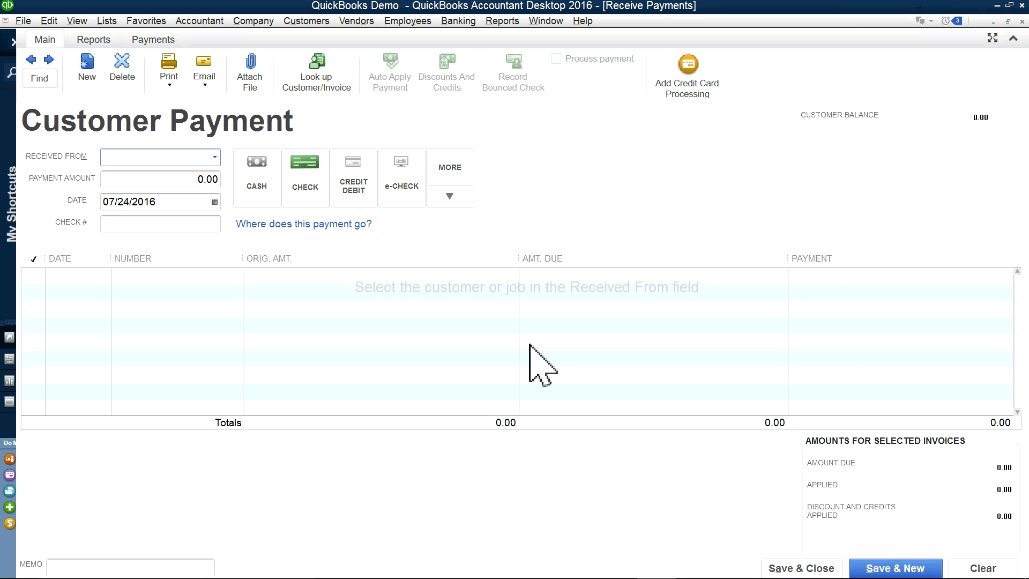
{"action": "left_click", "coordinate": [215, 157]}
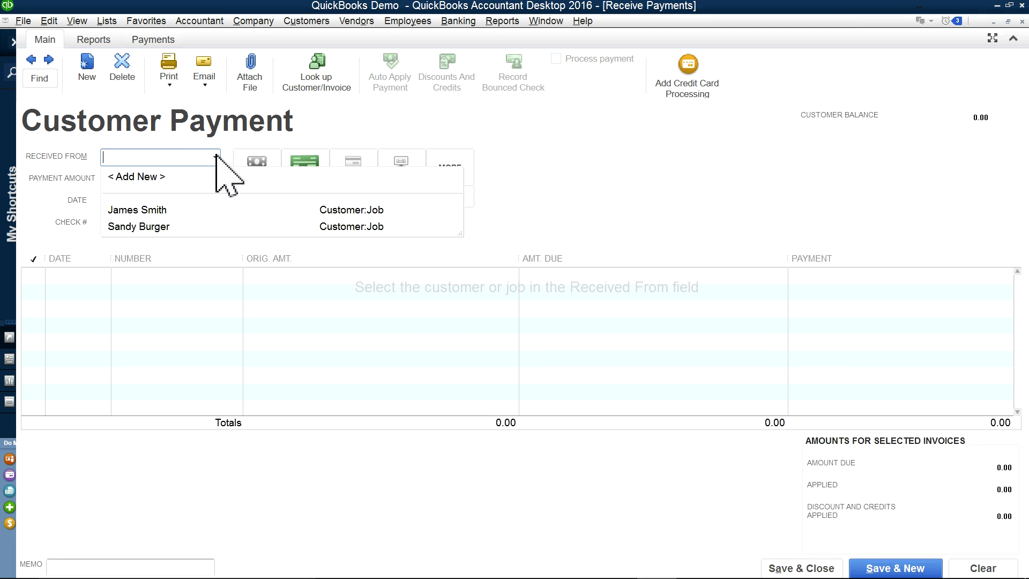
{"action": "left_click", "coordinate": [138, 226]}
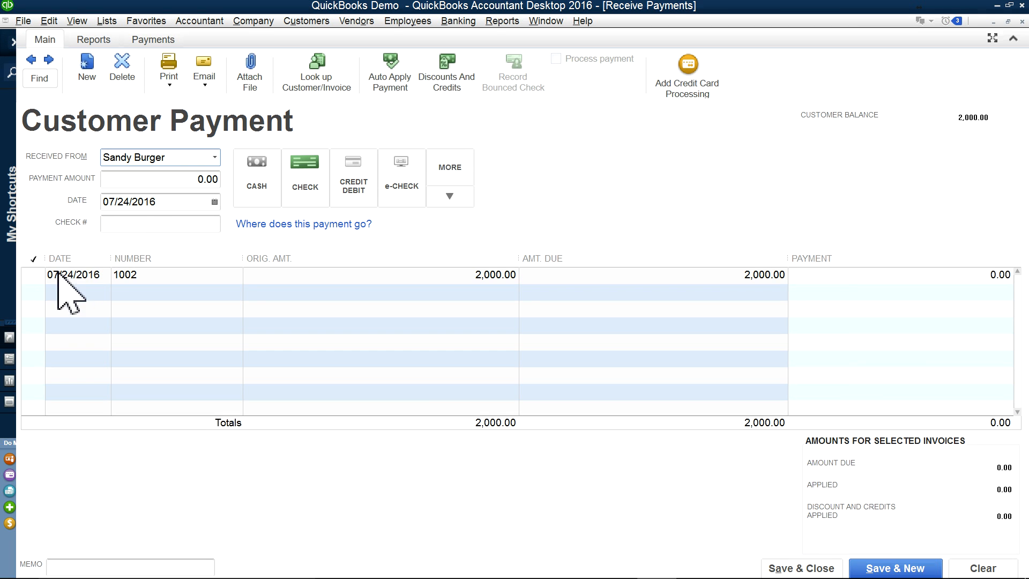
- Apply the full payment to invoice 1002, paid by check with check number 567, and save and close the payment
{"action": "left_click", "coordinate": [32, 275]}
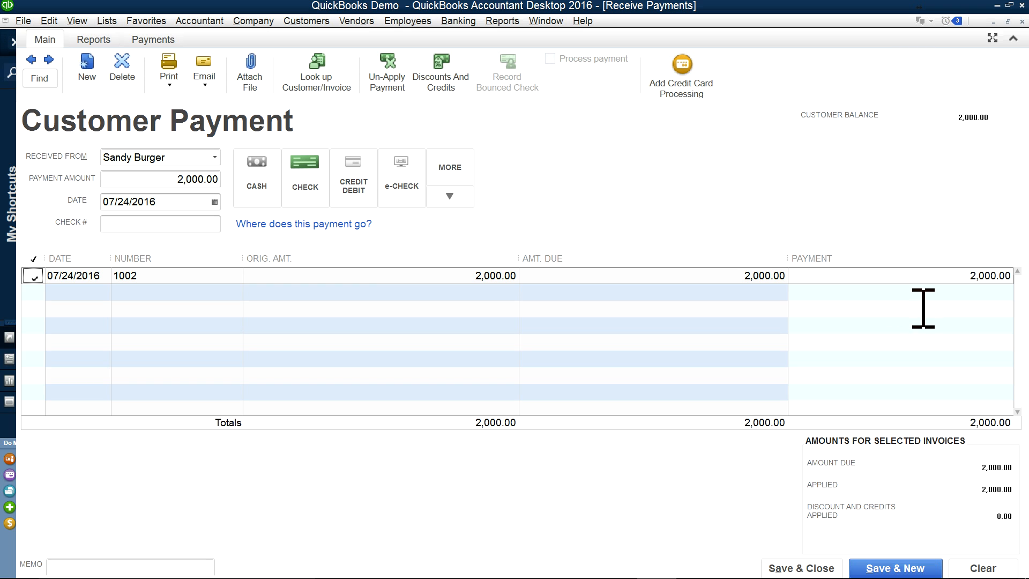
{"action": "left_click", "coordinate": [968, 275]}
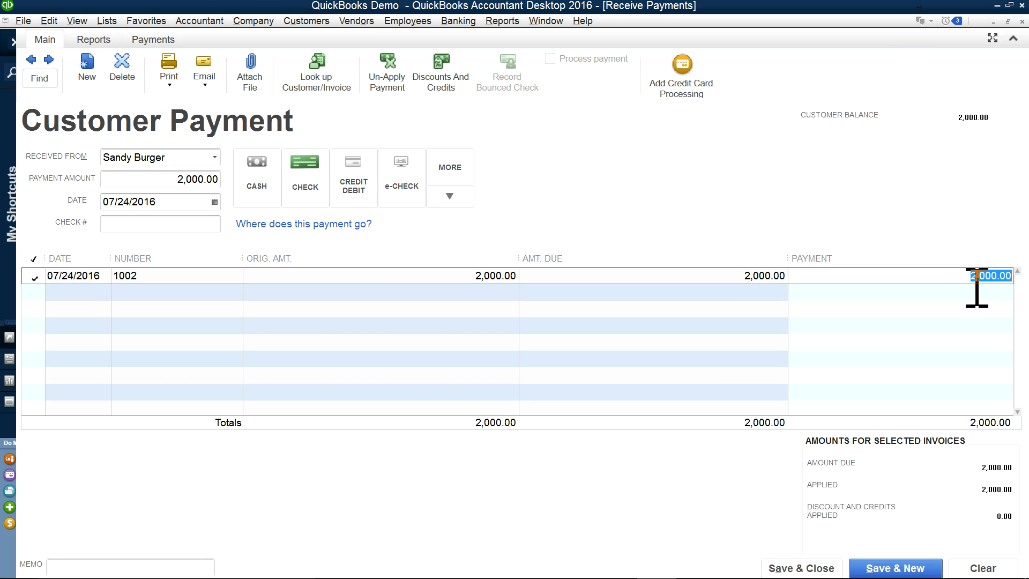
{"action": "left_click", "coordinate": [933, 278]}
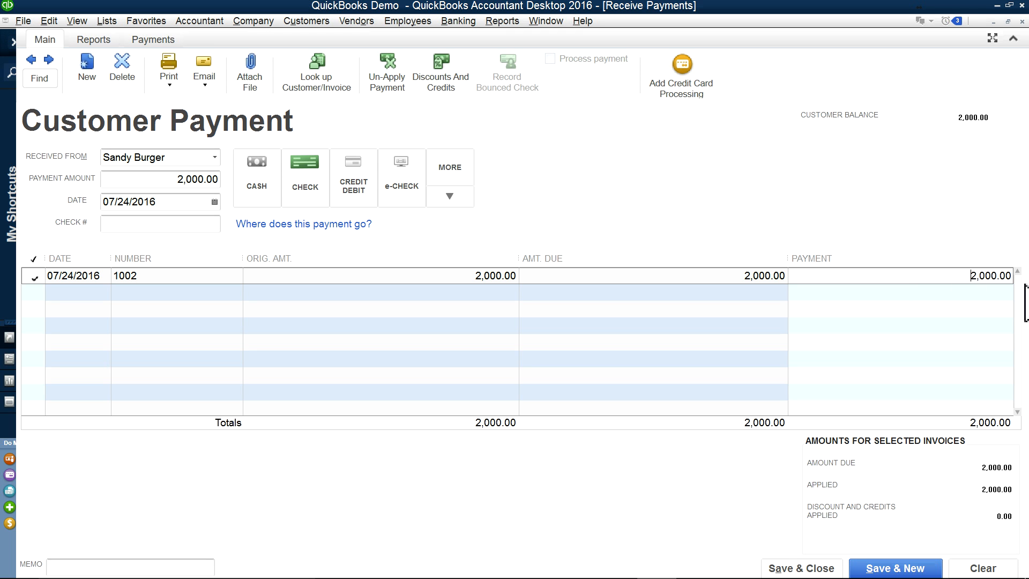
{"action": "left_click", "coordinate": [317, 181]}
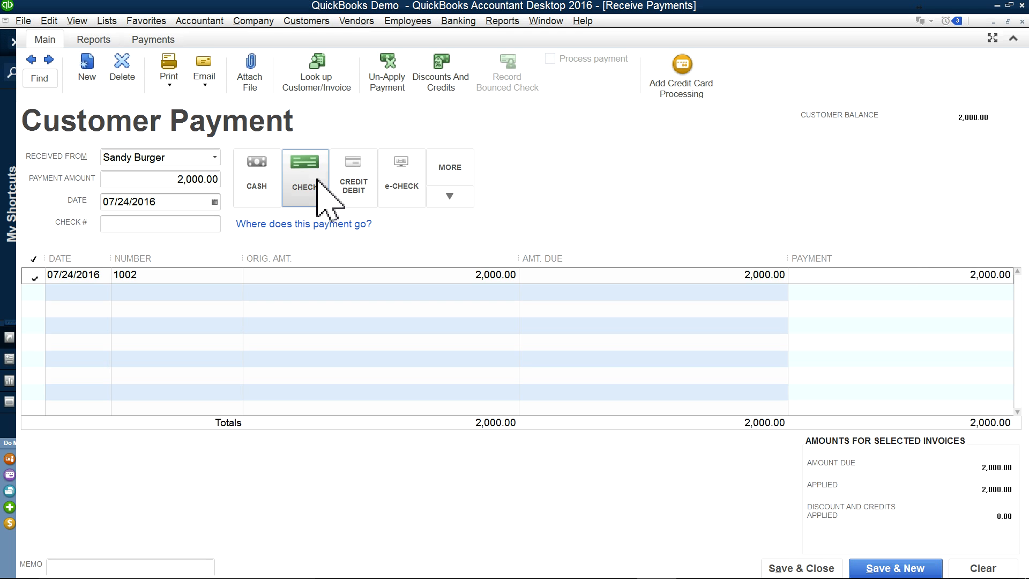
{"action": "left_click", "coordinate": [150, 225]}
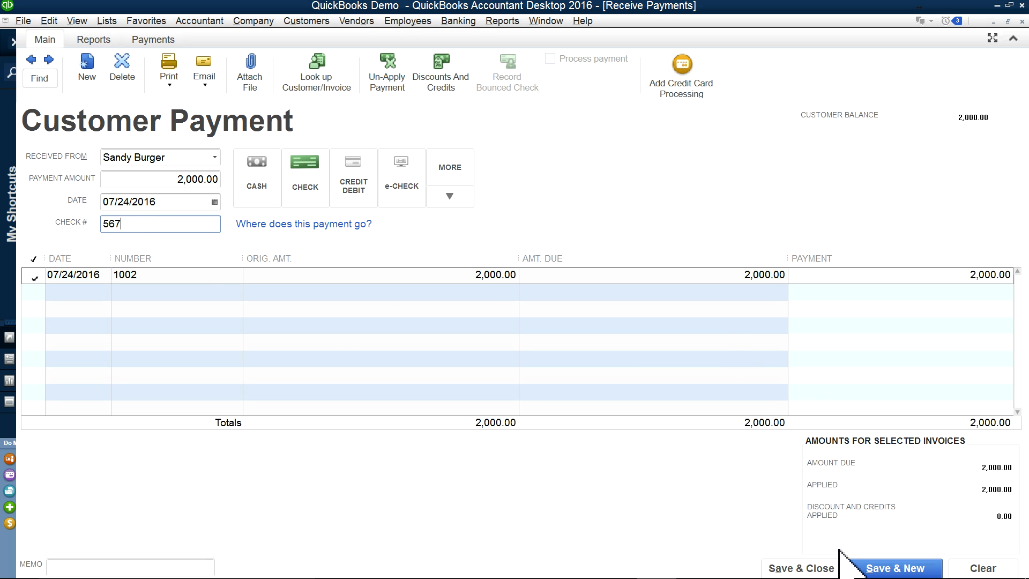
{"action": "left_click", "coordinate": [802, 569]}
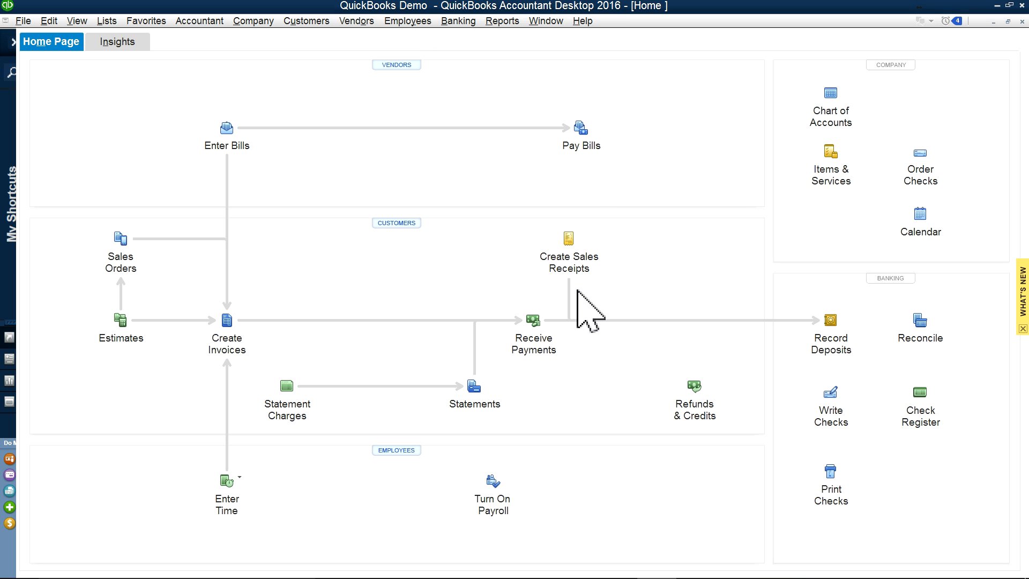
- Switch to the open Balance Sheet report and refresh it with the latest data
{"action": "left_click", "coordinate": [546, 21]}
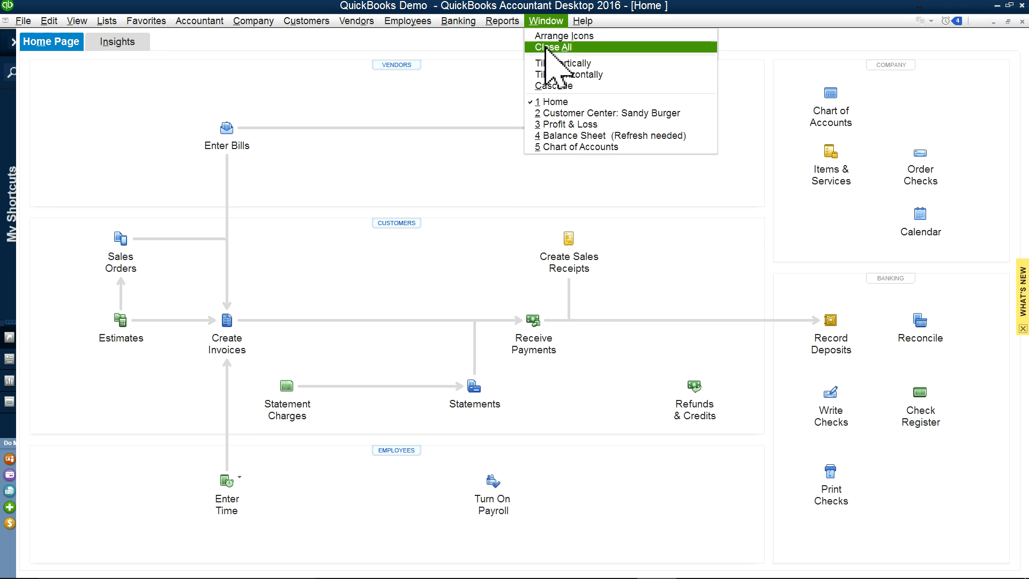
{"action": "left_click", "coordinate": [547, 135]}
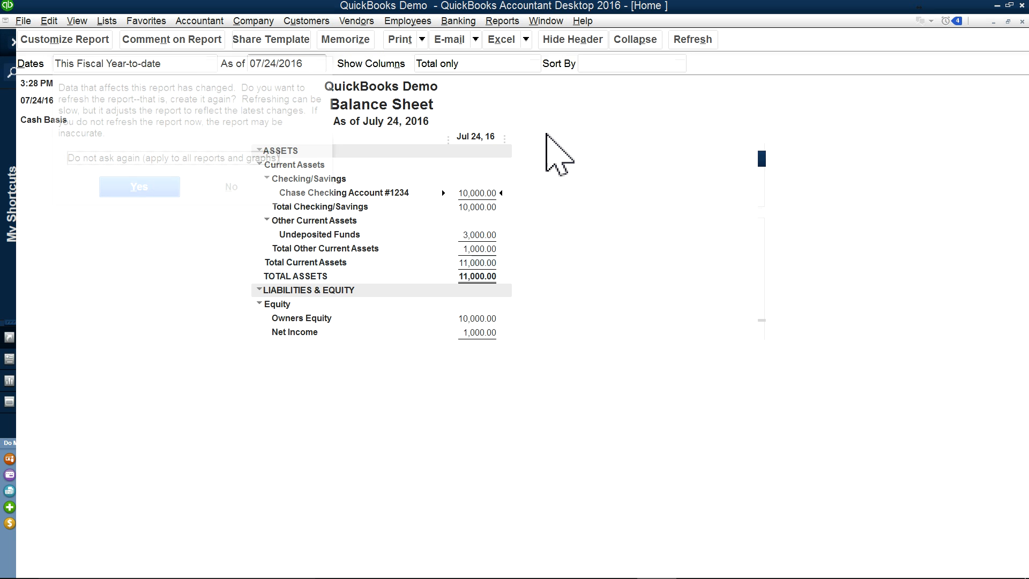
{"action": "left_click", "coordinate": [170, 191]}
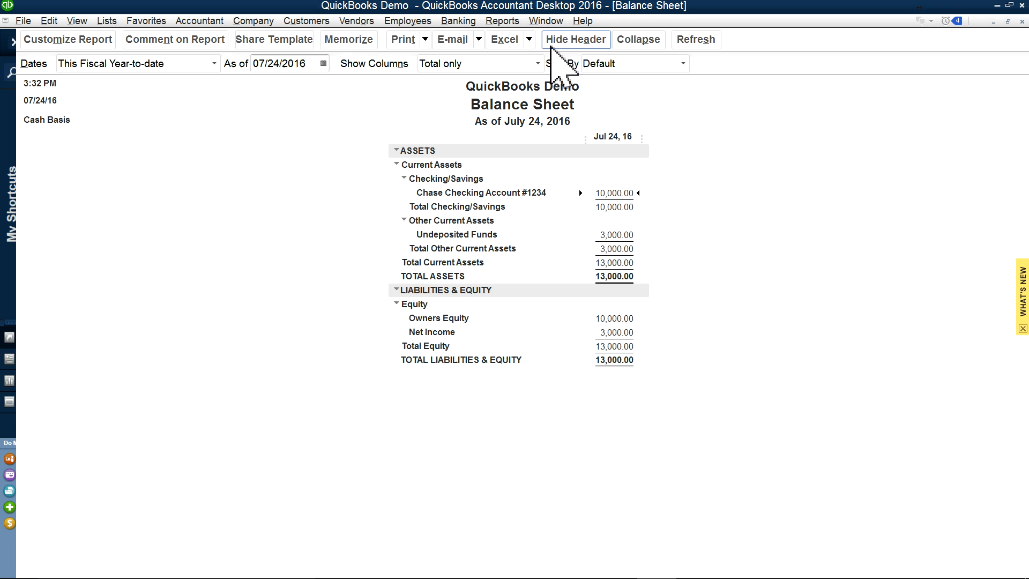
- Return to the Home page and start a bank deposit that includes both customers' undeposited check payments
{"action": "left_click", "coordinate": [547, 21]}
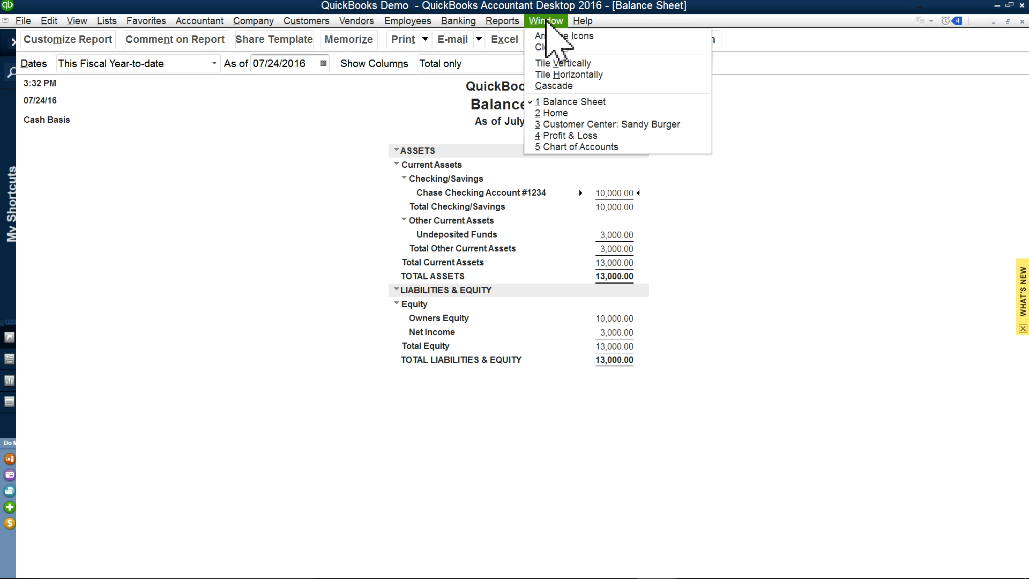
{"action": "left_click", "coordinate": [547, 115]}
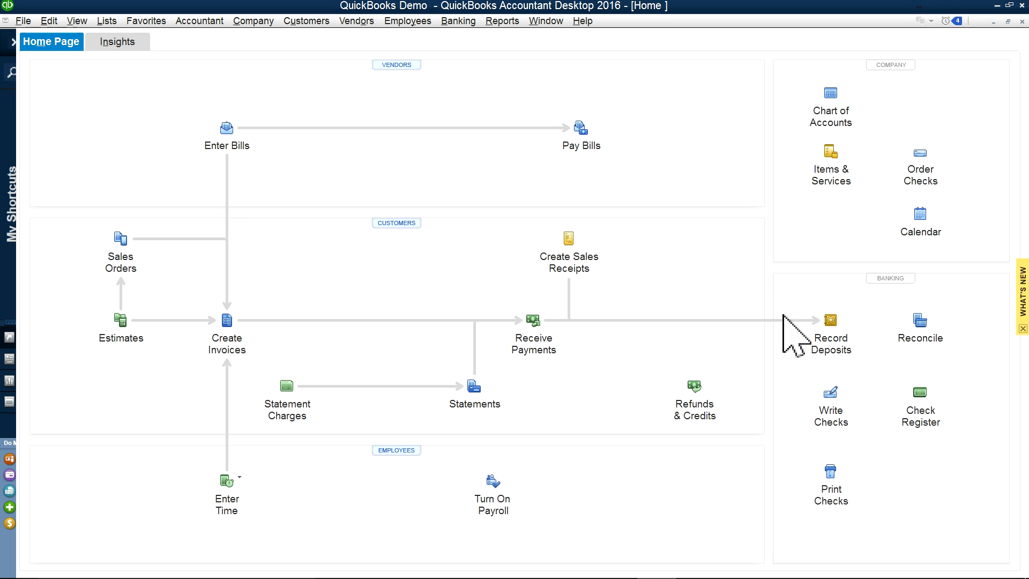
{"action": "left_click", "coordinate": [831, 345]}
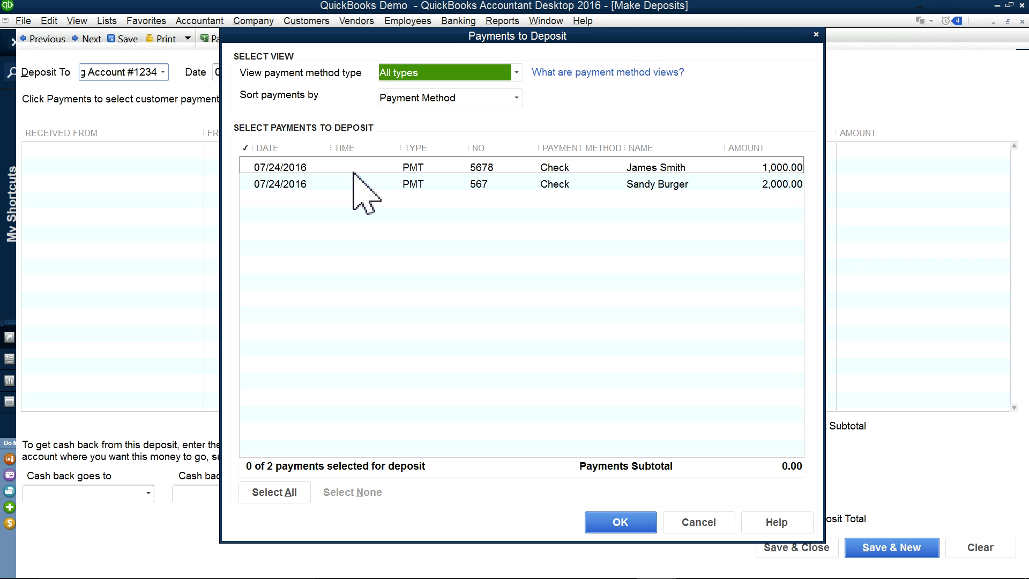
{"action": "left_click", "coordinate": [248, 168]}
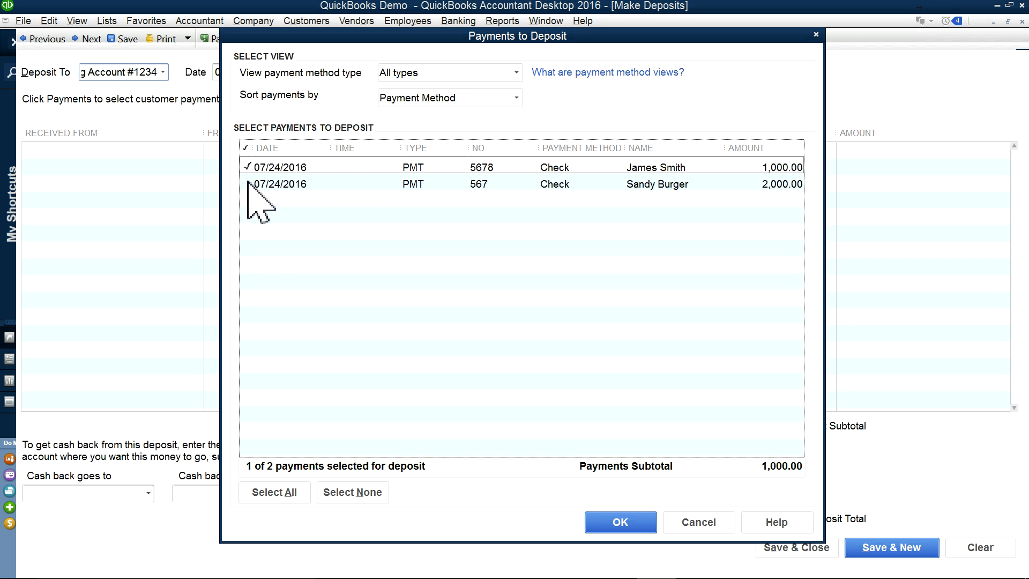
{"action": "left_click", "coordinate": [248, 184]}
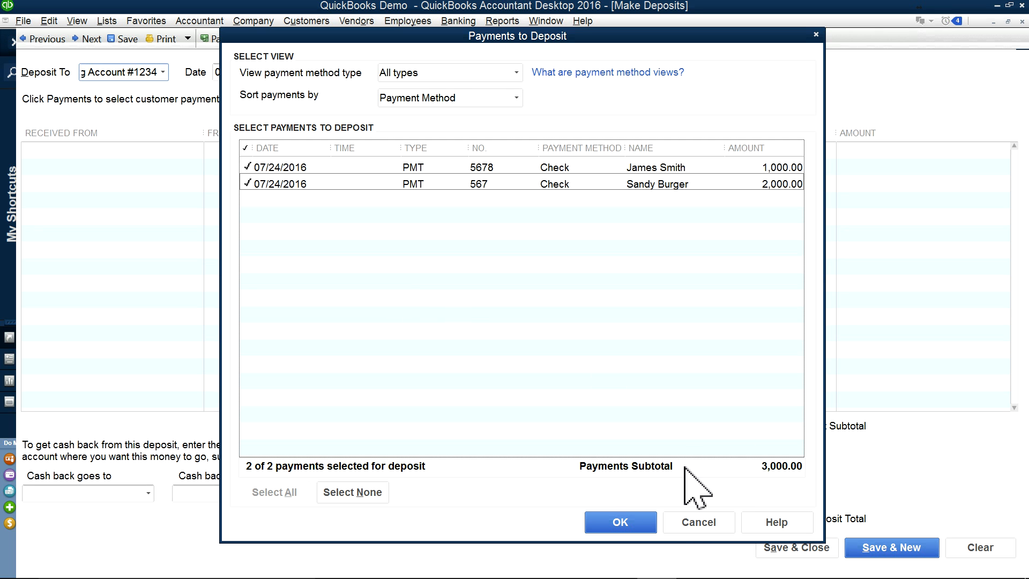
{"action": "left_click", "coordinate": [621, 523]}
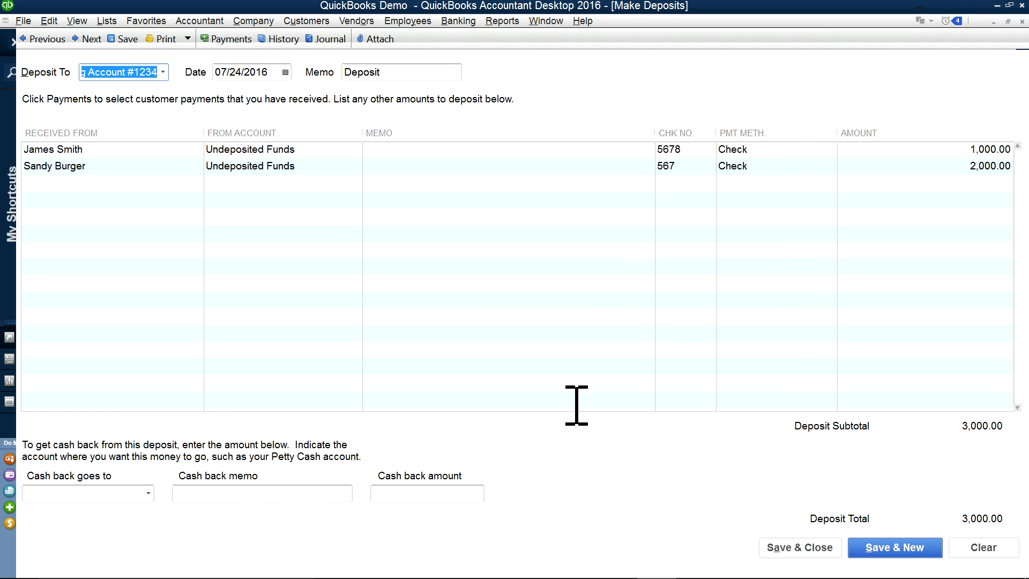
- Deposit the payments to the Chase Checking account dated 07/25/2016, and save and close the deposit
{"action": "left_click", "coordinate": [162, 72]}
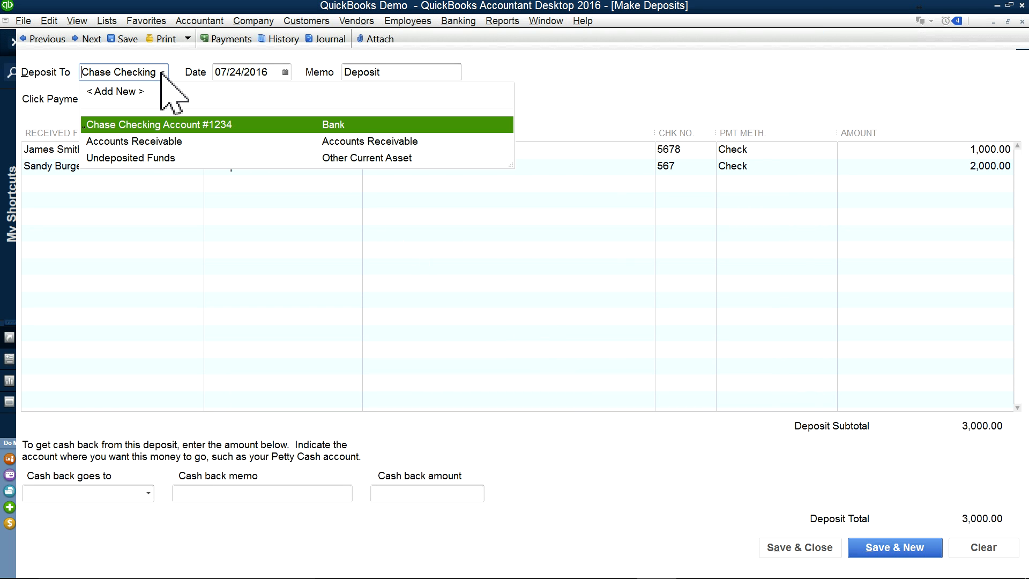
{"action": "left_click", "coordinate": [139, 127]}
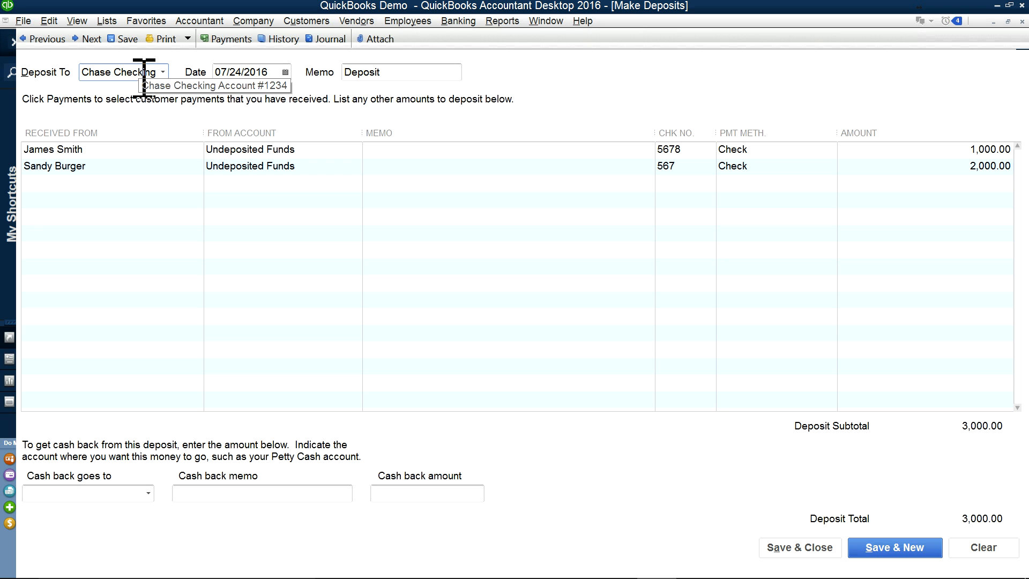
{"action": "left_click", "coordinate": [286, 72]}
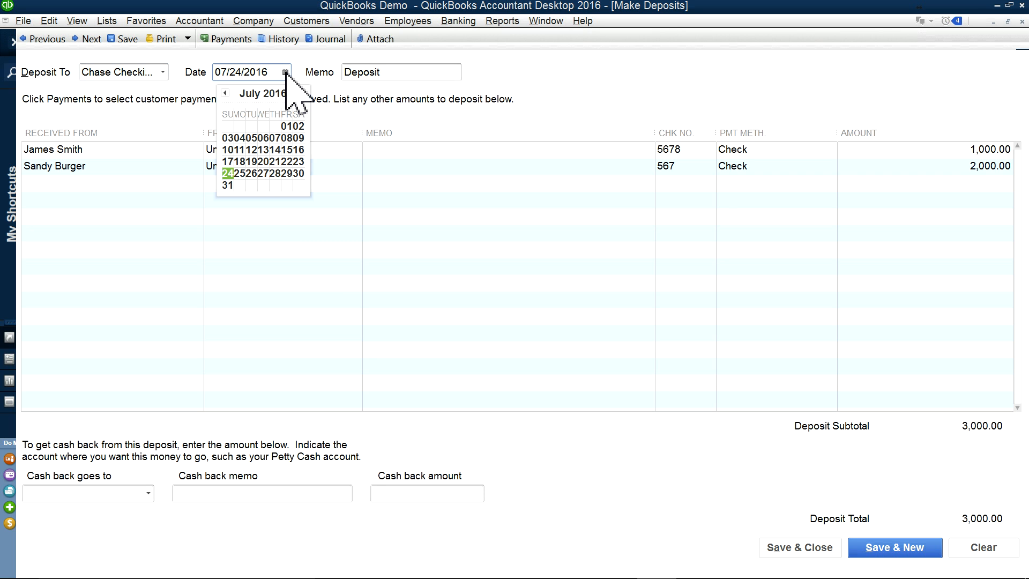
{"action": "left_click", "coordinate": [239, 173]}
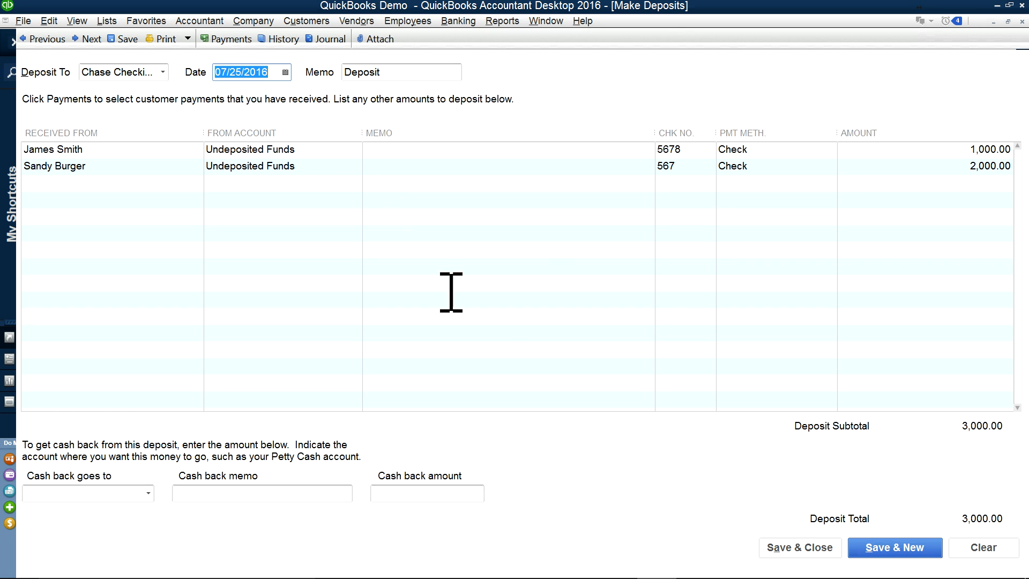
{"action": "left_click", "coordinate": [798, 548]}
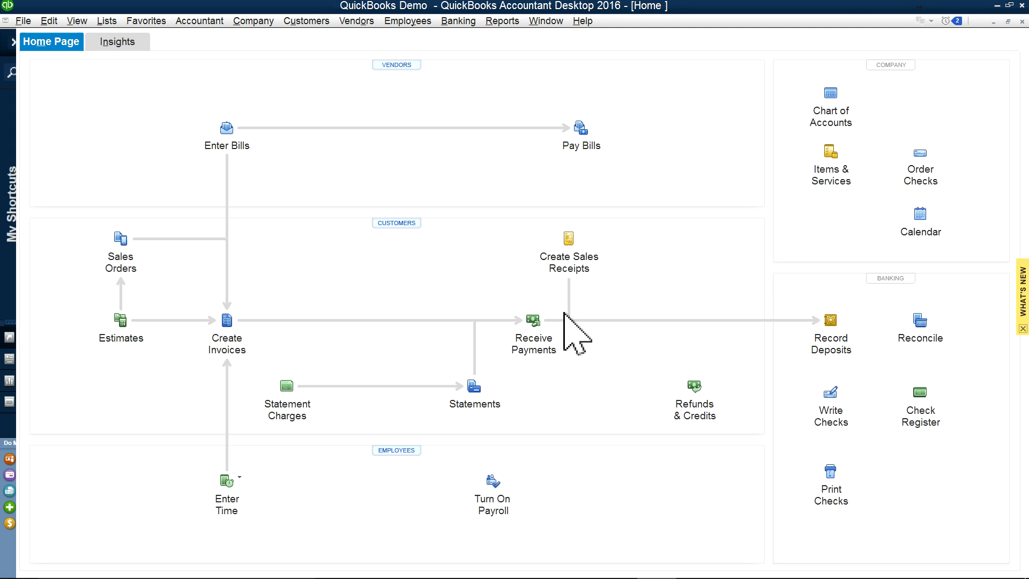
- Review the deposit in the Chase Checking account's check register and close the register
{"action": "left_click", "coordinate": [545, 21]}
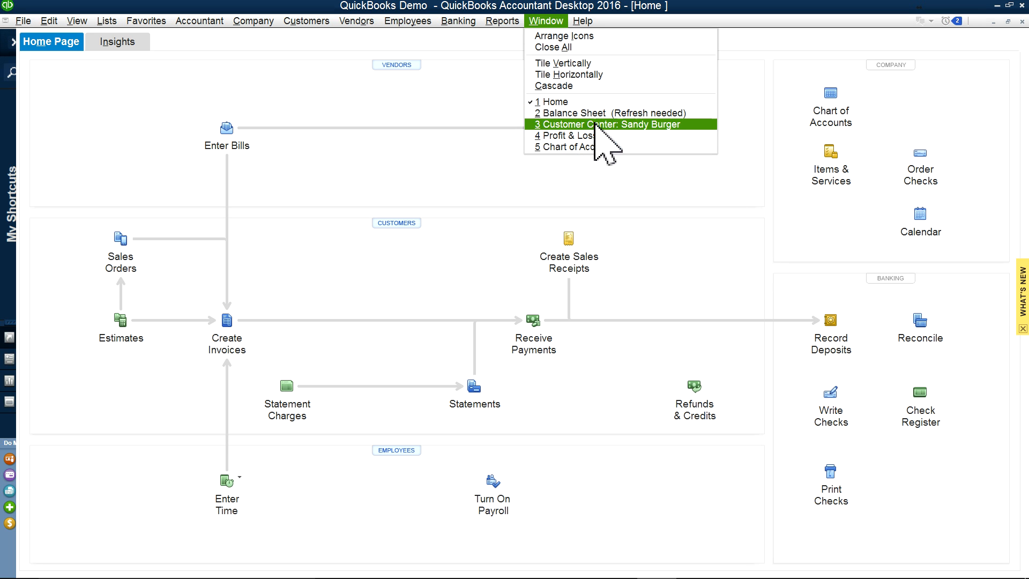
{"action": "left_click", "coordinate": [911, 419]}
{"action": "left_click", "coordinate": [911, 419]}
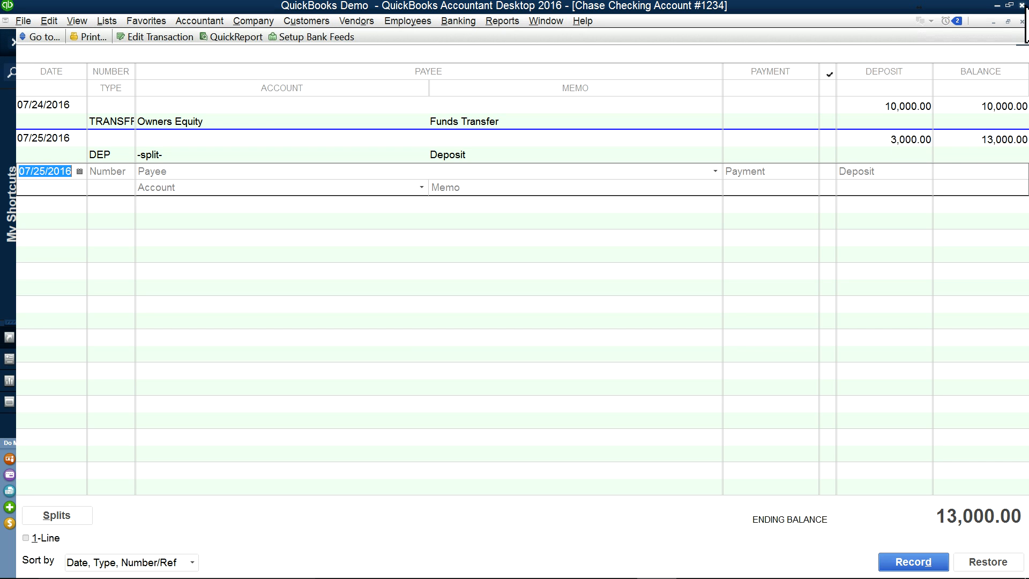
{"action": "left_click", "coordinate": [1022, 21]}
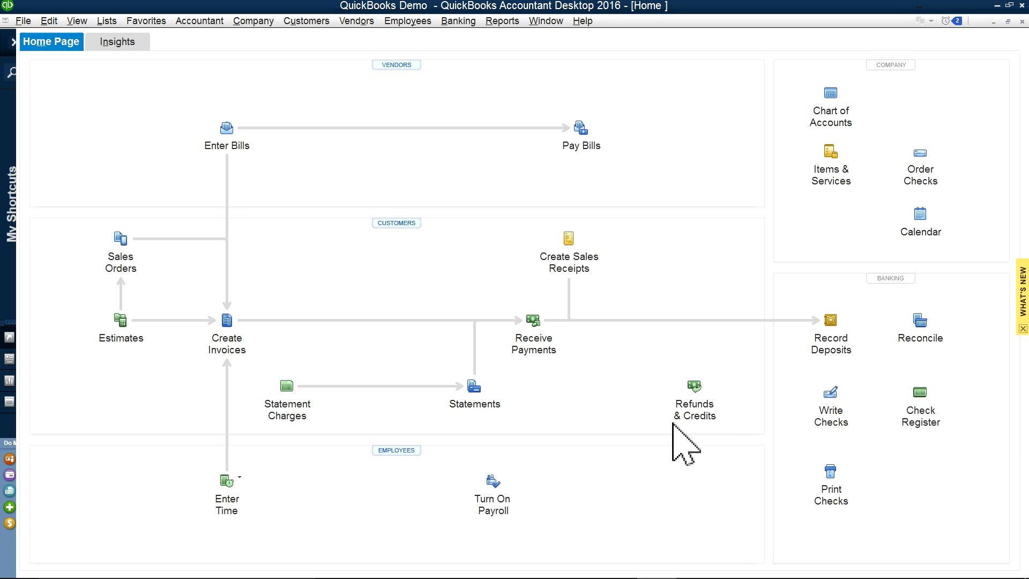
- Open the Customer Center
{"action": "left_click", "coordinate": [300, 21]}
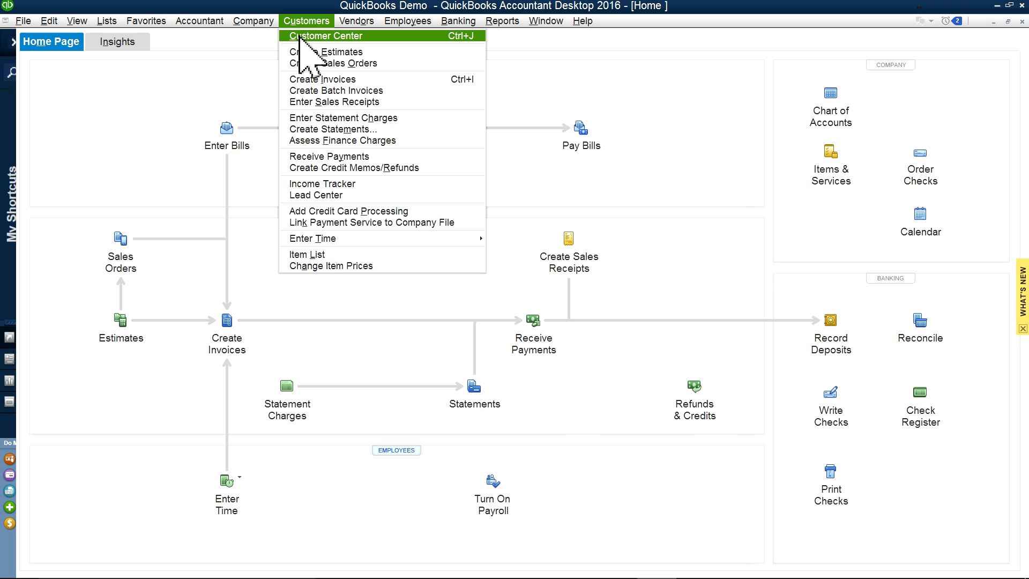
{"action": "left_click", "coordinate": [321, 35]}
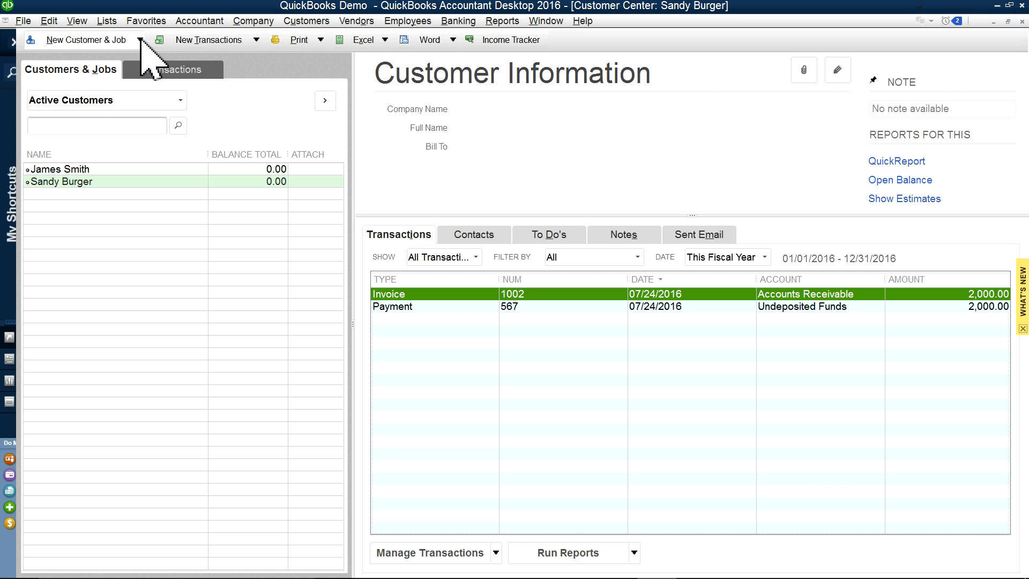
{"action": "left_click", "coordinate": [141, 41]}
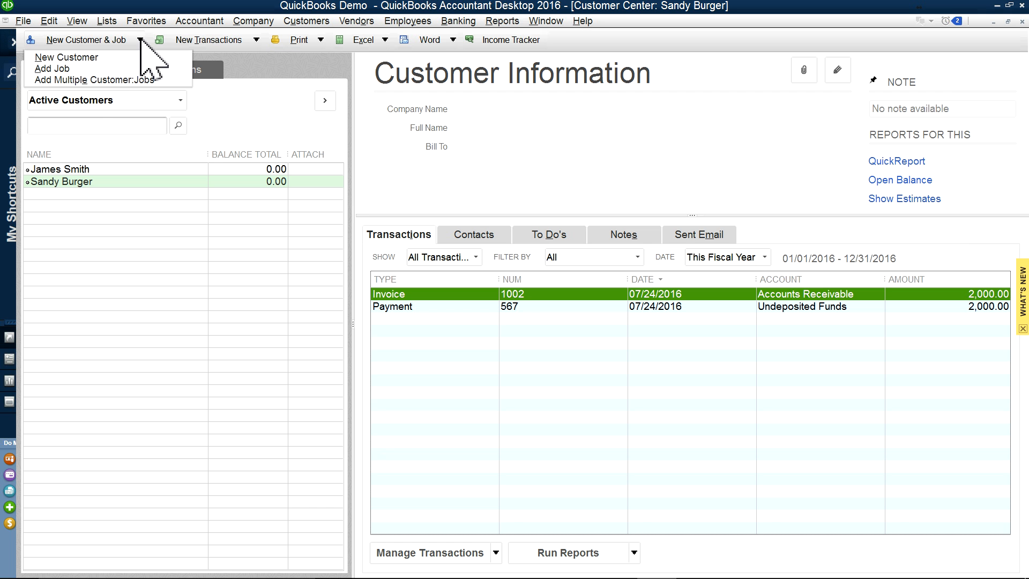
{"action": "left_click", "coordinate": [79, 58]}
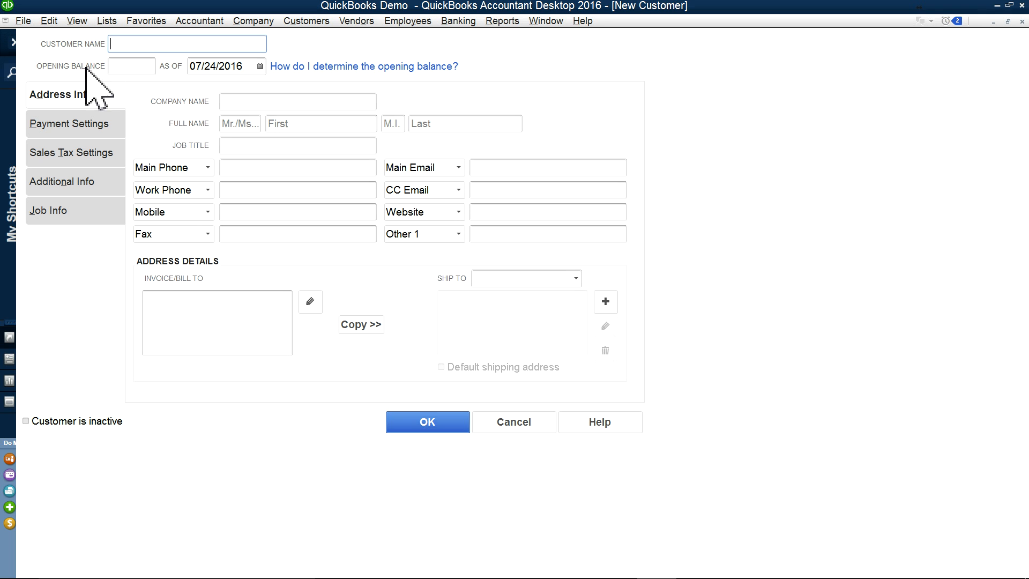
{"action": "left_click", "coordinate": [1008, 22]}
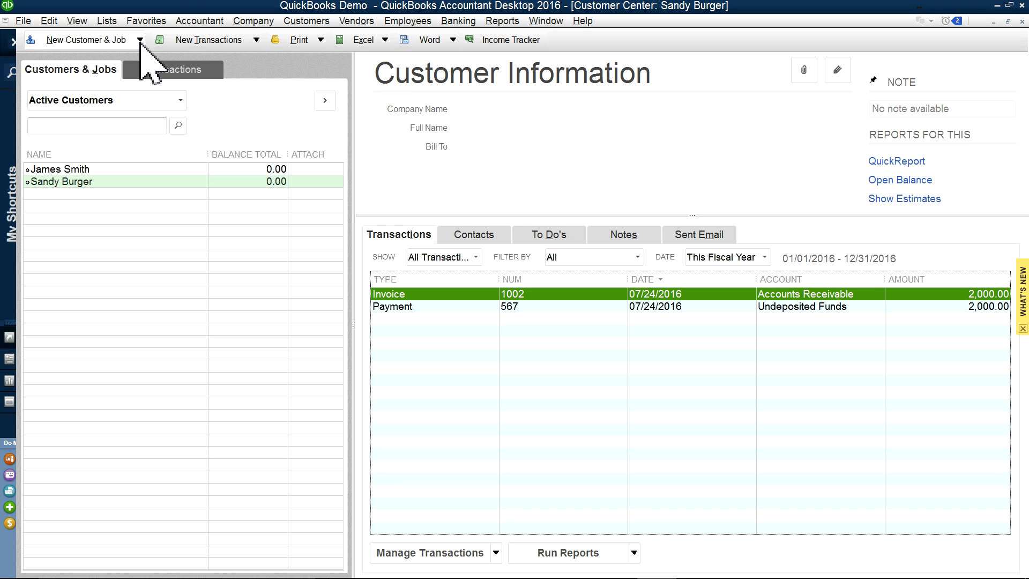
{"action": "left_click", "coordinate": [309, 21]}
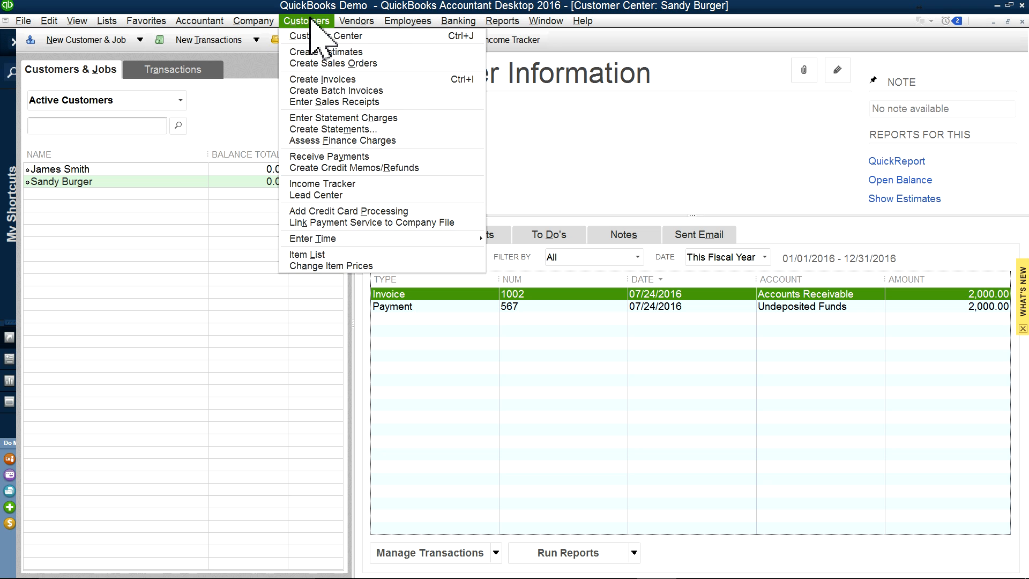
{"action": "left_click", "coordinate": [309, 21]}
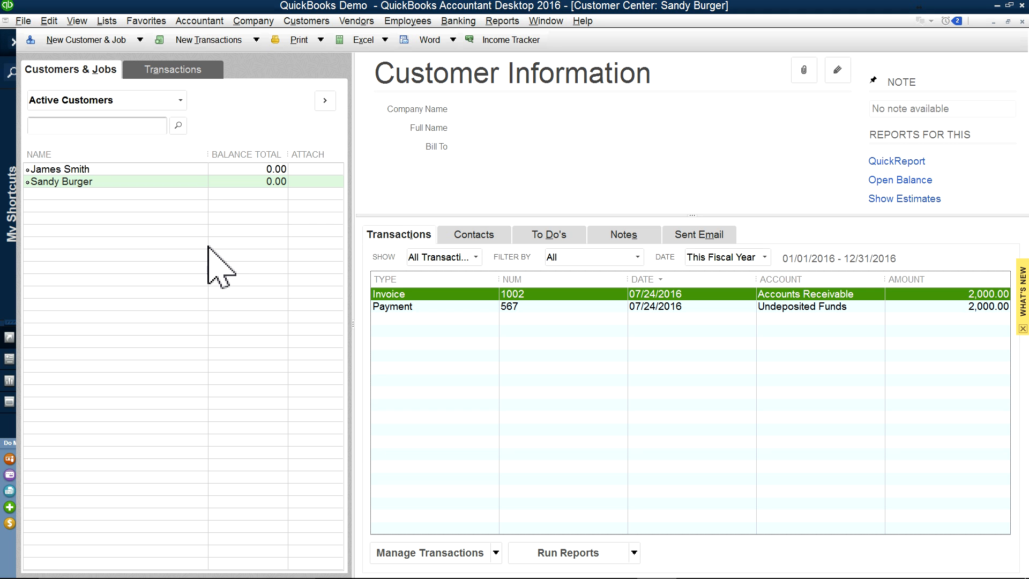
- View the invoice and payment history of each of the two existing customers
{"action": "left_click", "coordinate": [99, 169]}
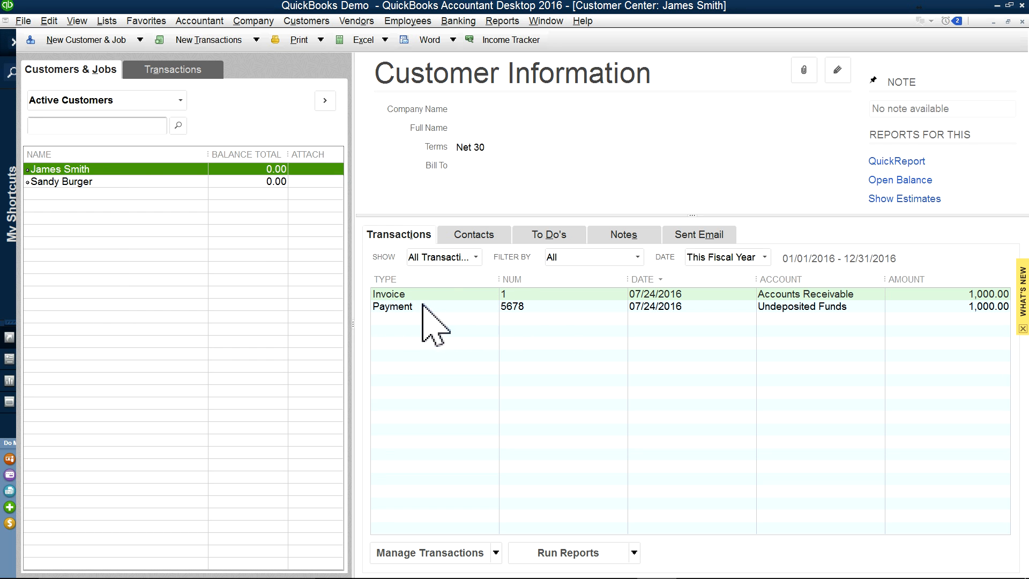
{"action": "left_click", "coordinate": [85, 183]}
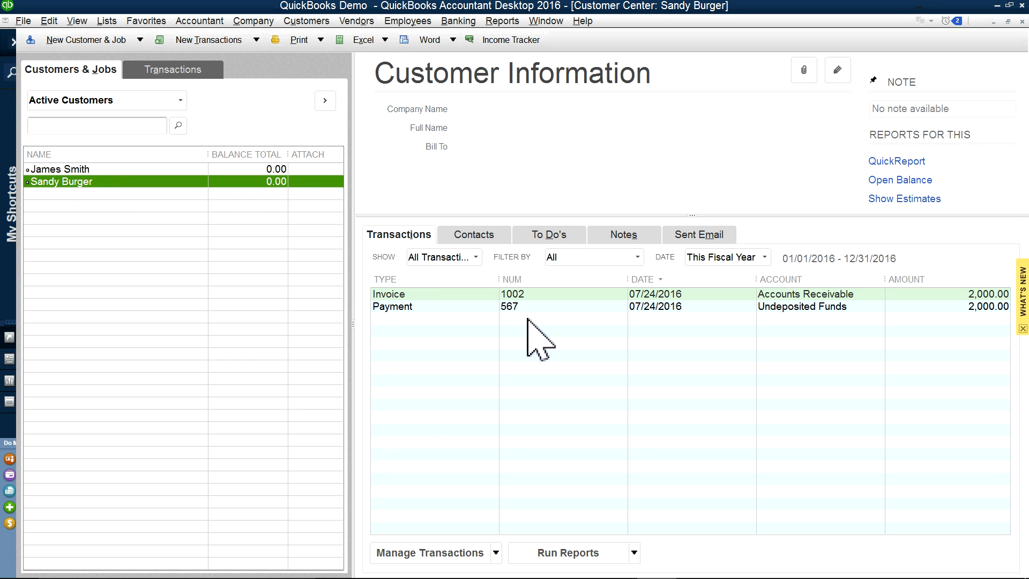
- Add a new customer with only the customer name filled in, and check the saved record without editing it
{"action": "left_click", "coordinate": [138, 40]}
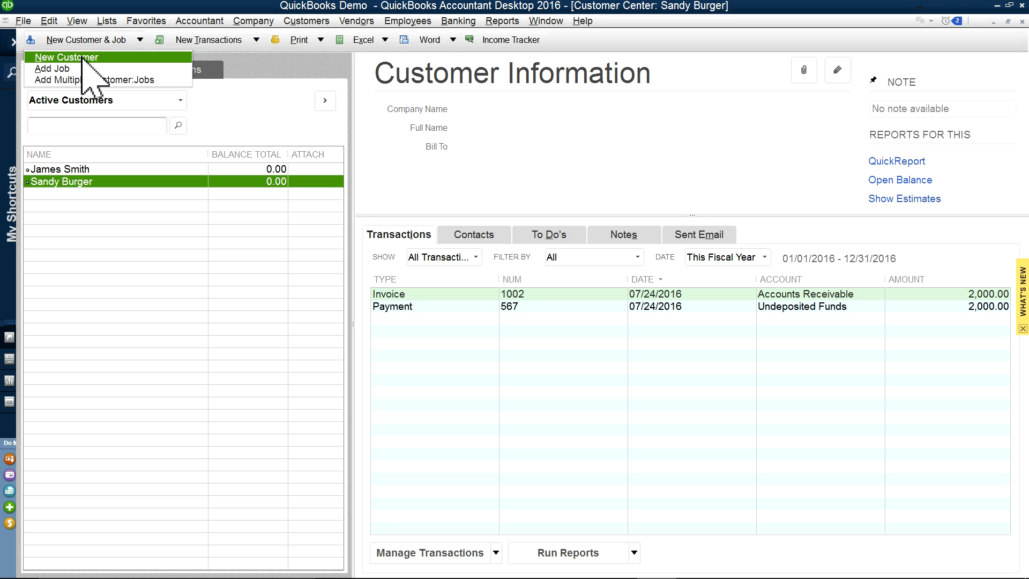
{"action": "left_click", "coordinate": [83, 58]}
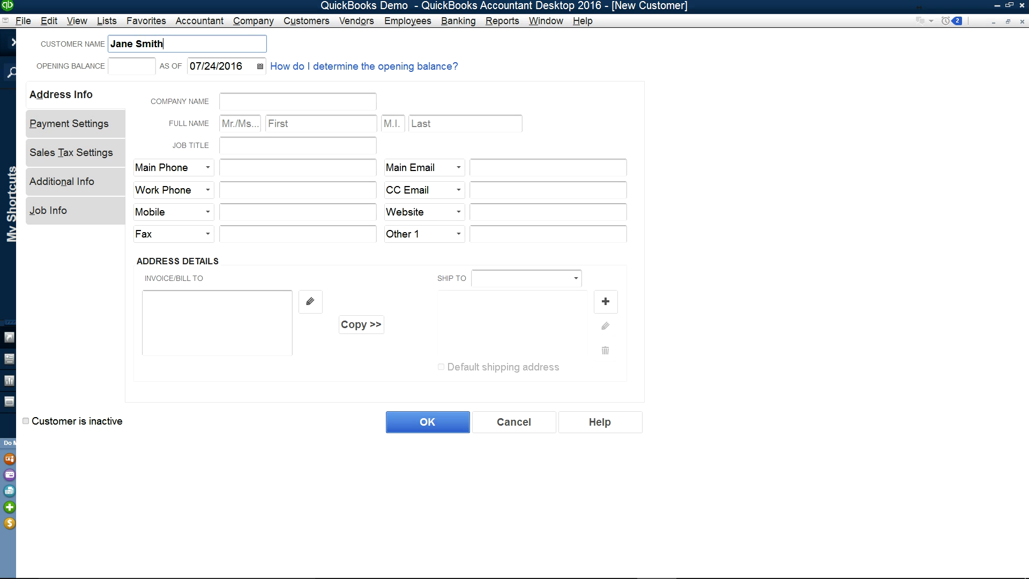
{"action": "left_click", "coordinate": [427, 427]}
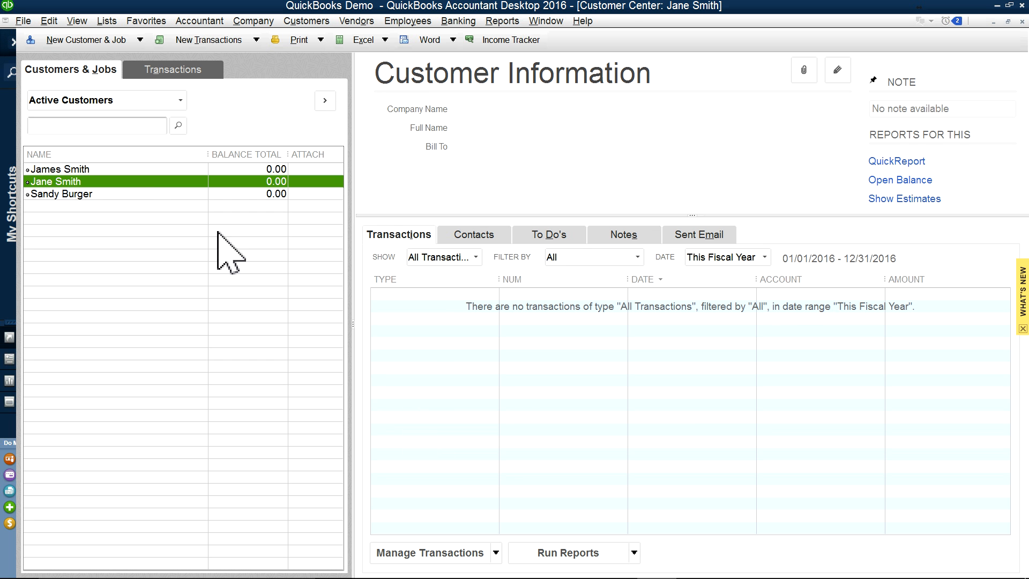
{"action": "double_click", "coordinate": [185, 182]}
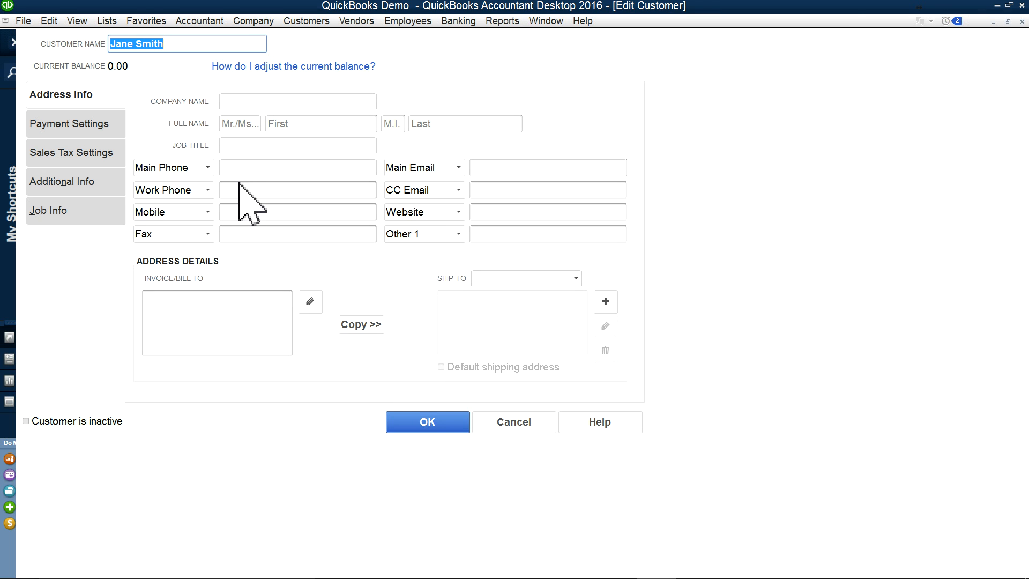
{"action": "left_click", "coordinate": [516, 422]}
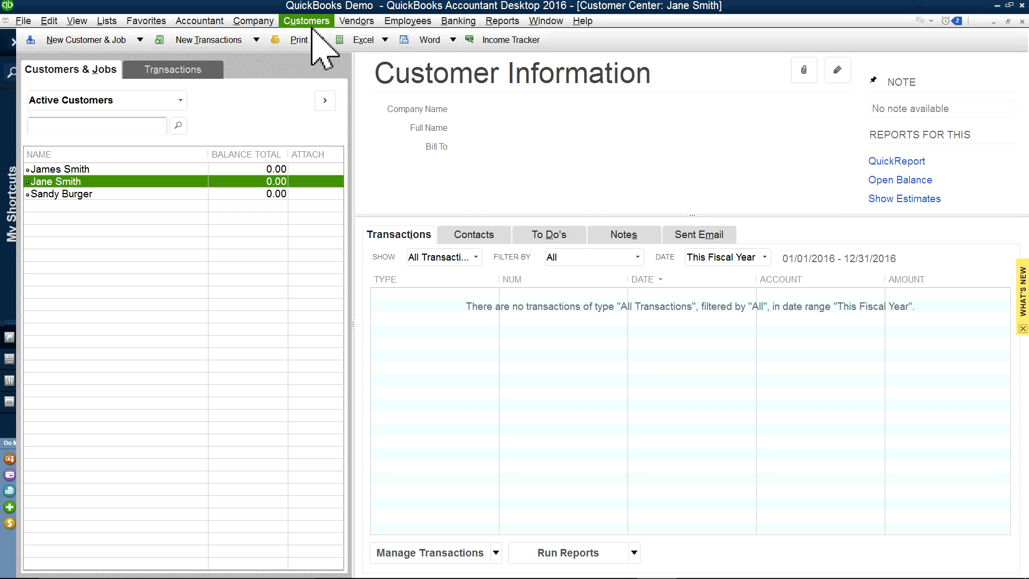
- Create and save an invoice for the newly added customer with a quantity of 10 of the Consulting item, and close the Customer Center
{"action": "left_click", "coordinate": [306, 20]}
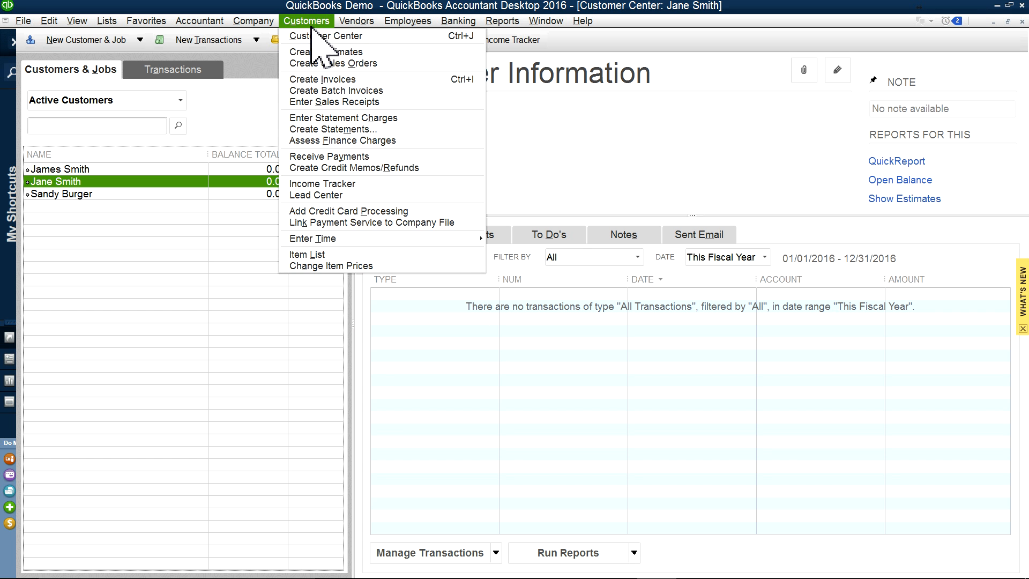
{"action": "left_click", "coordinate": [322, 79]}
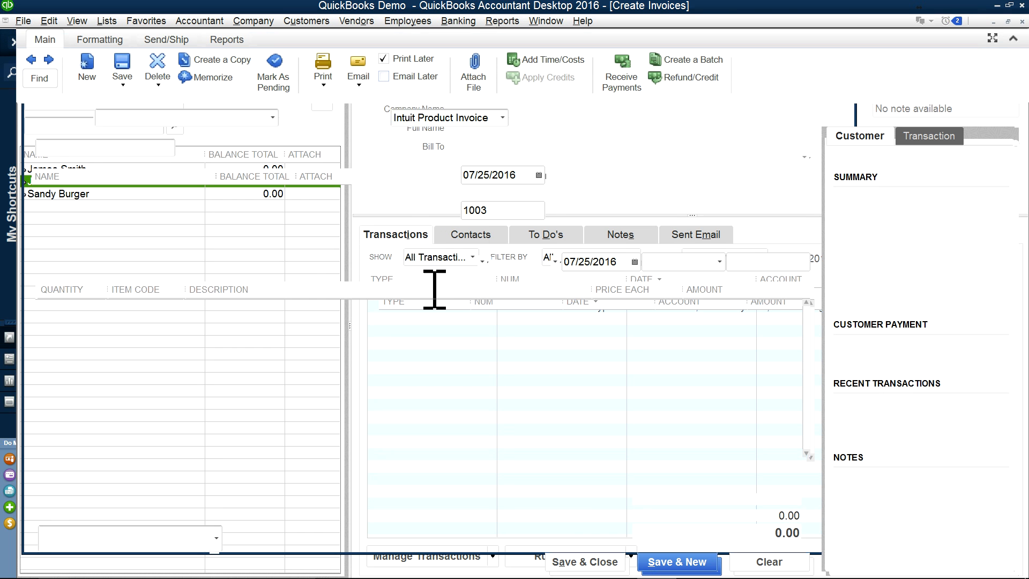
{"action": "left_click", "coordinate": [148, 313]}
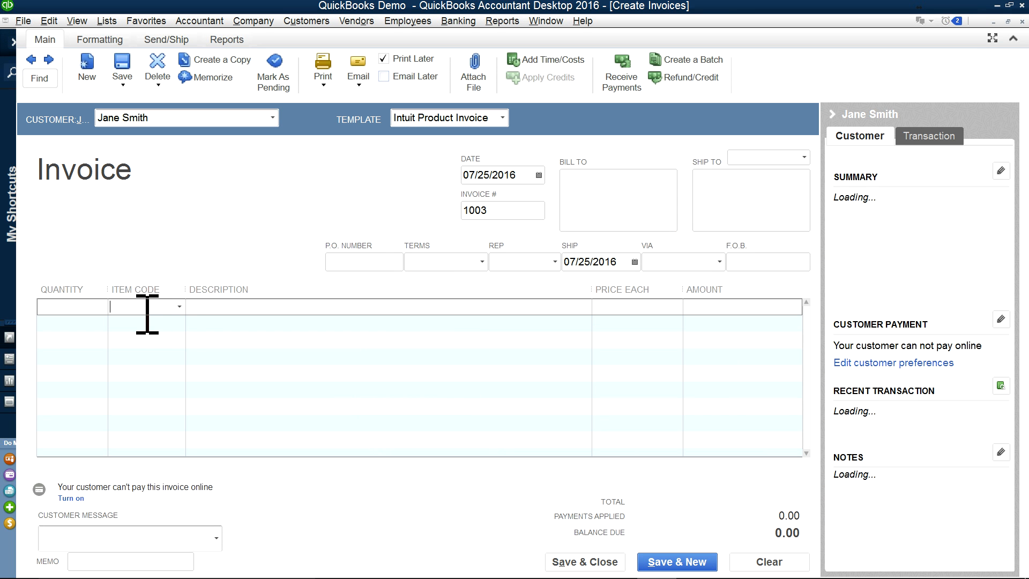
{"action": "left_click", "coordinate": [179, 306]}
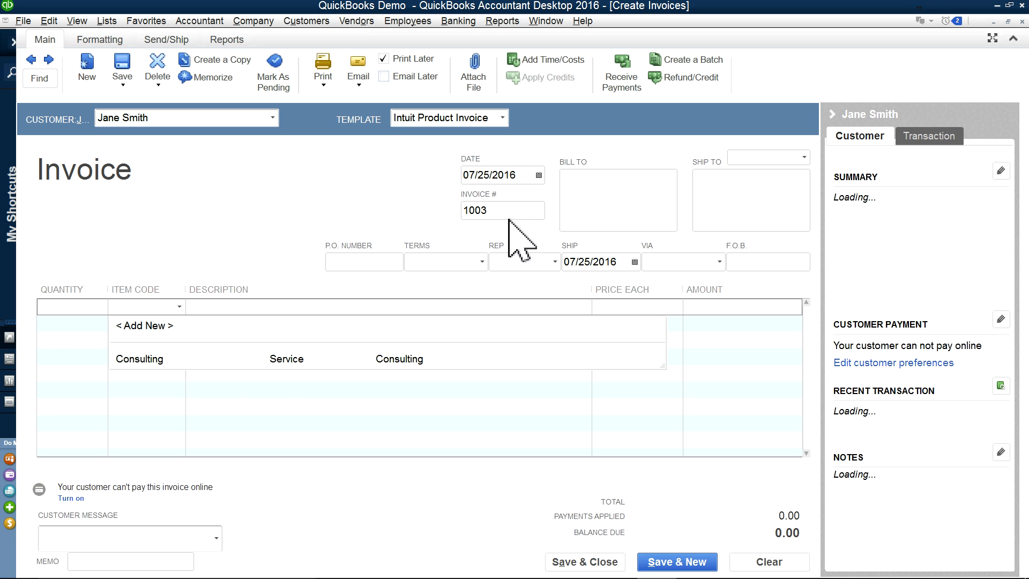
{"action": "left_click", "coordinate": [147, 358]}
{"action": "left_click", "coordinate": [87, 311]}
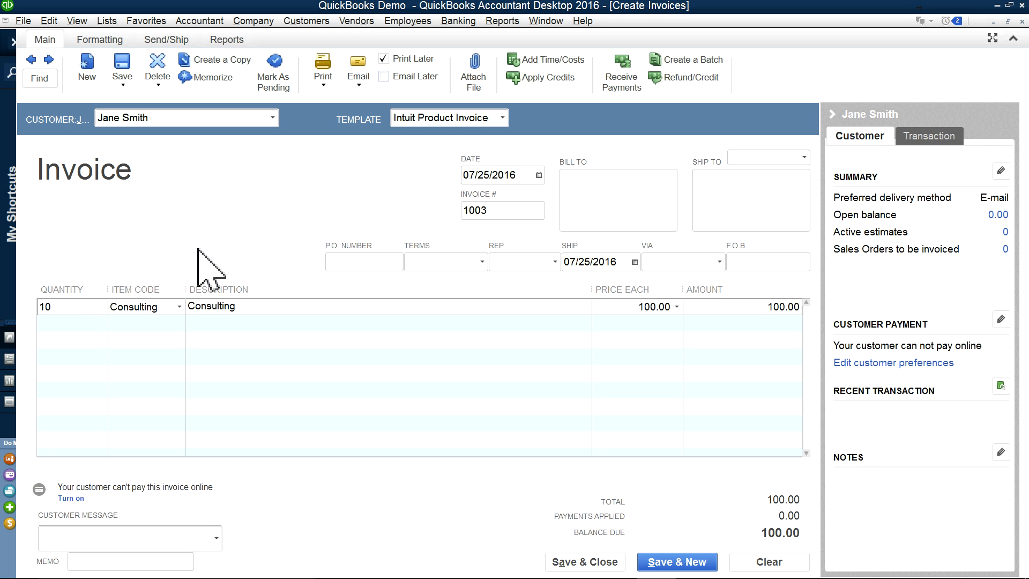
{"action": "key", "text": "Tab"}
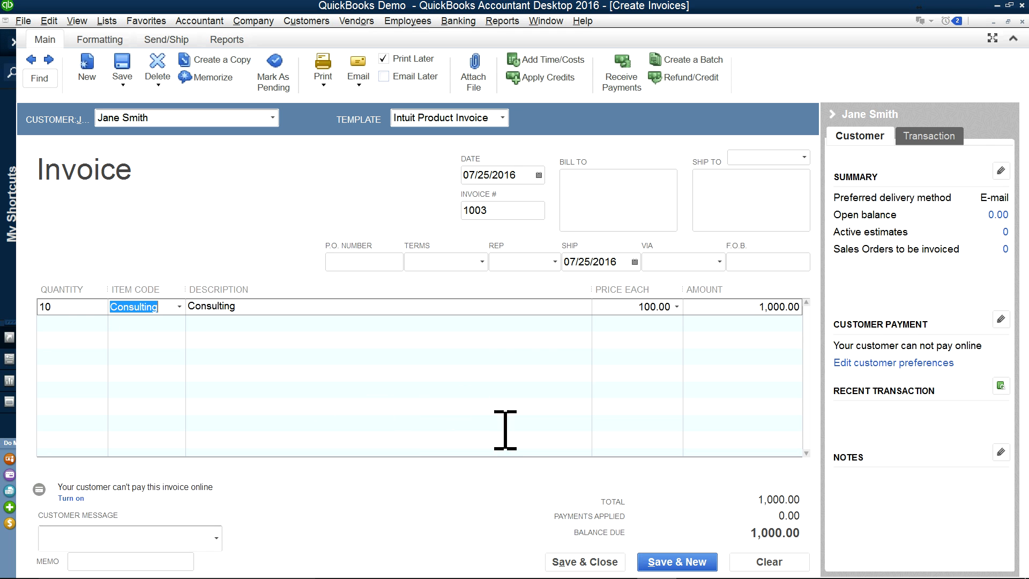
{"action": "left_click", "coordinate": [587, 562]}
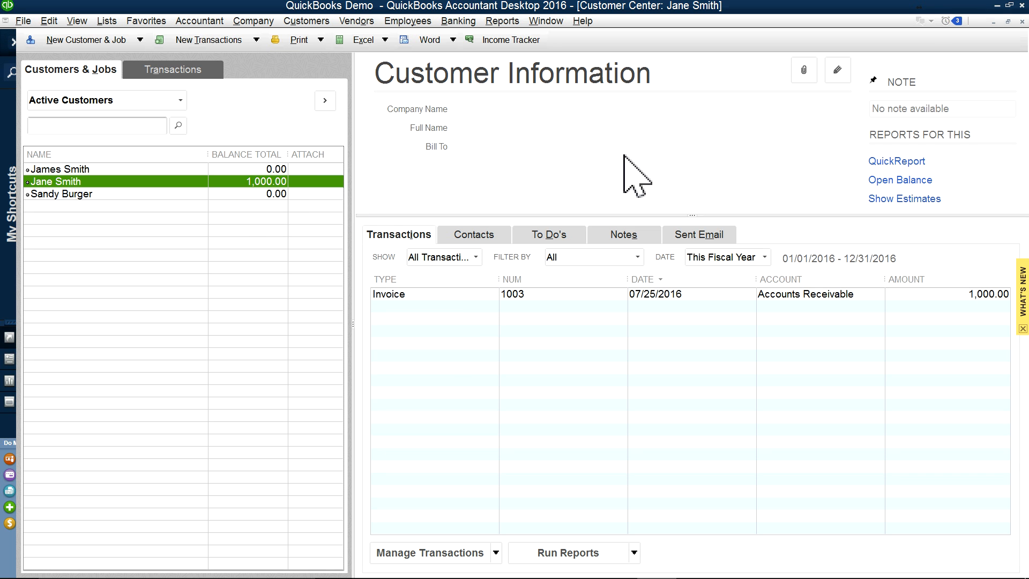
{"action": "left_click", "coordinate": [1021, 21]}
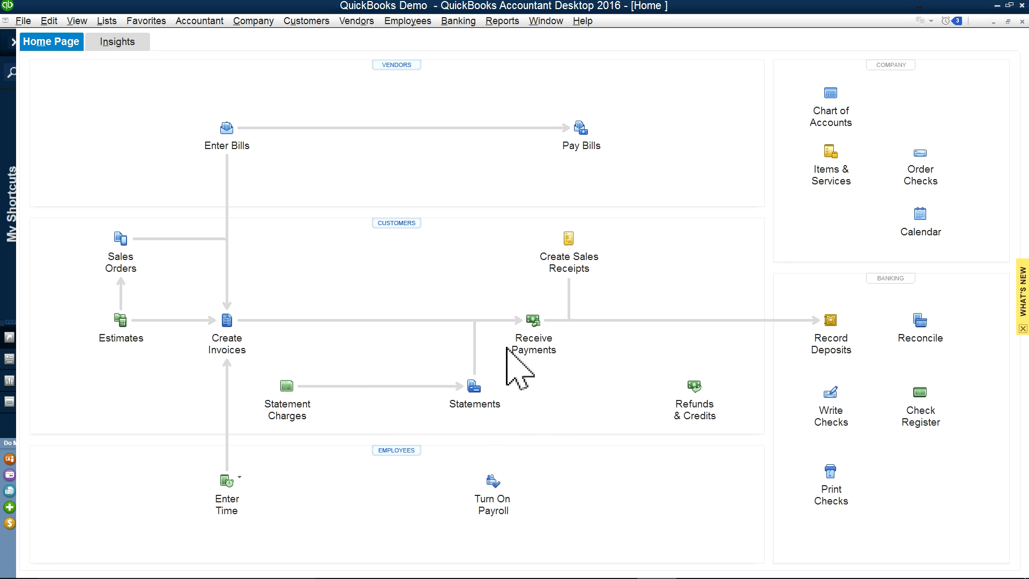
- Open statement creation, review the customers selected for statements, and choose one statement per customer
{"action": "left_click", "coordinate": [465, 405]}
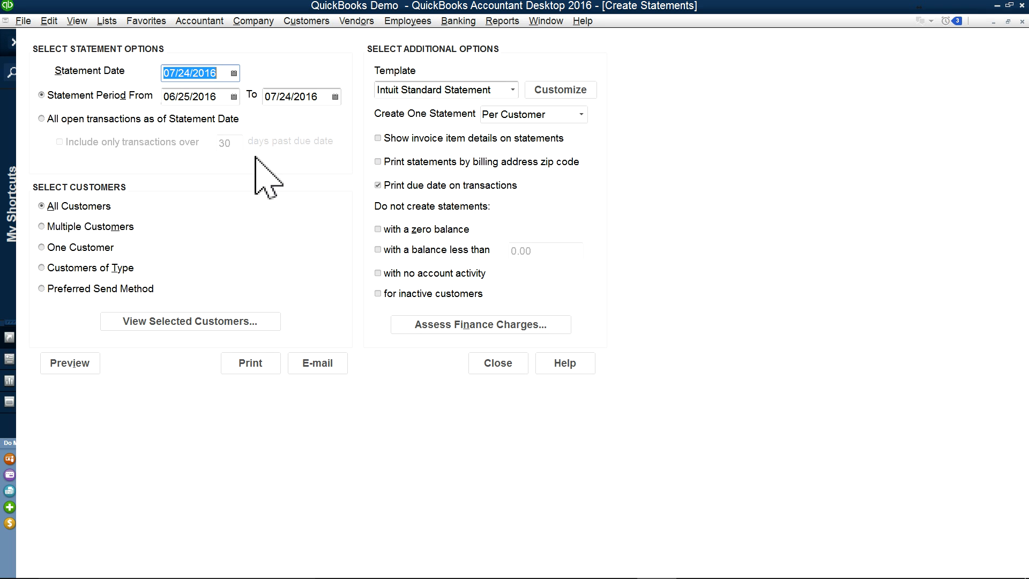
{"action": "left_click", "coordinate": [137, 322]}
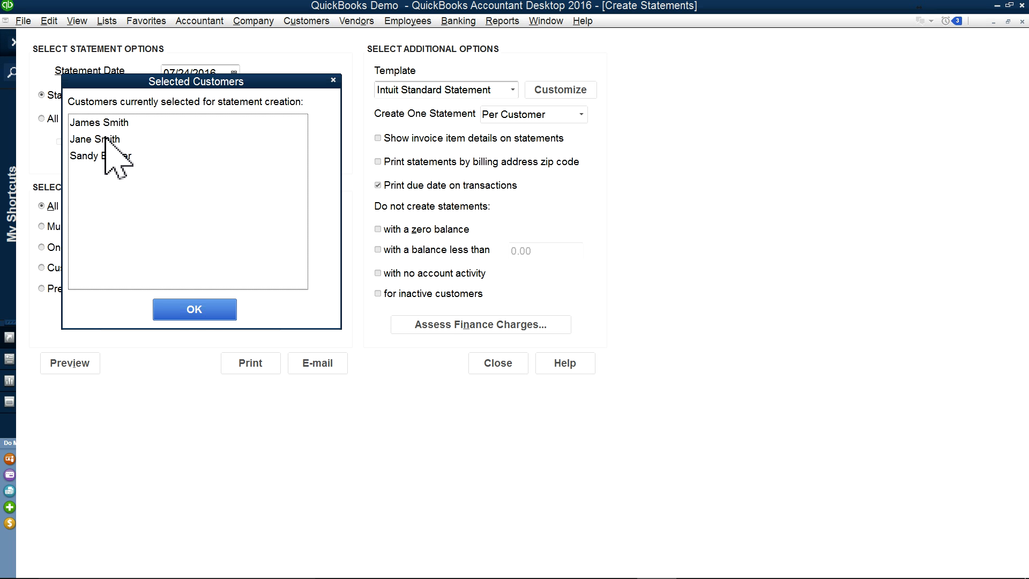
{"action": "left_click", "coordinate": [196, 310]}
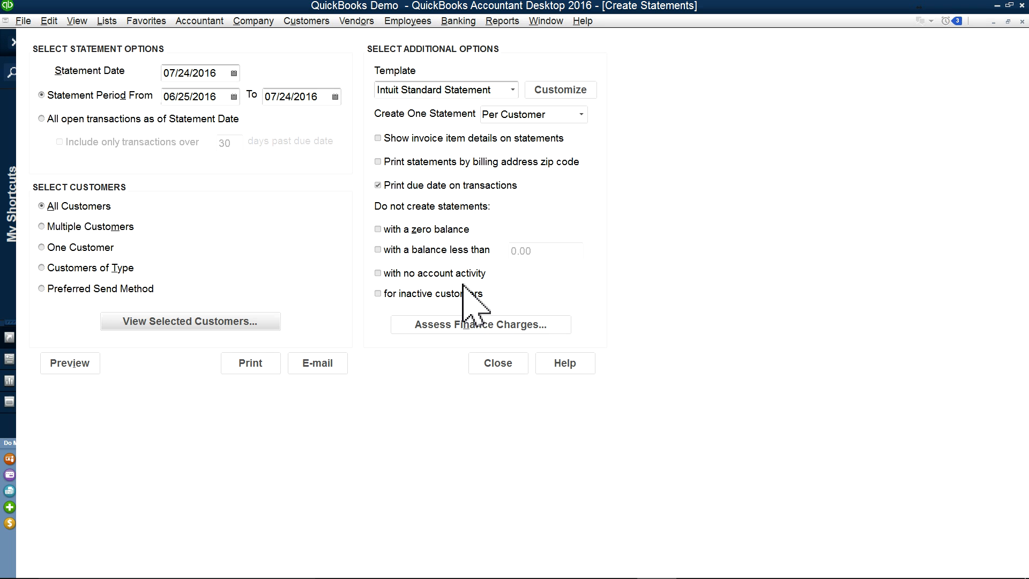
{"action": "left_click", "coordinate": [584, 119]}
{"action": "left_click", "coordinate": [524, 134]}
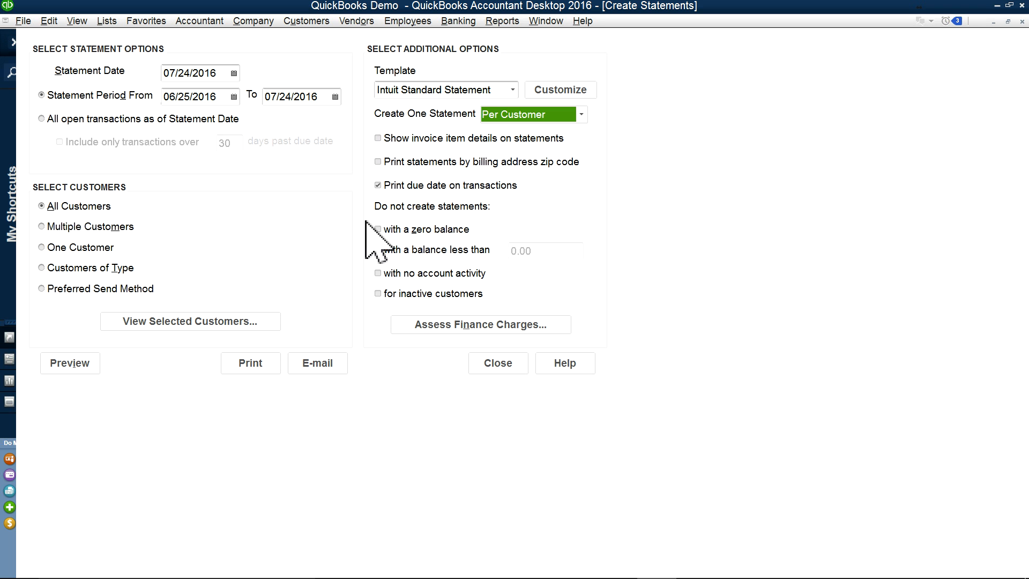
- Preview the customer statements and close statement creation without printing or emailing
{"action": "left_click", "coordinate": [84, 365]}
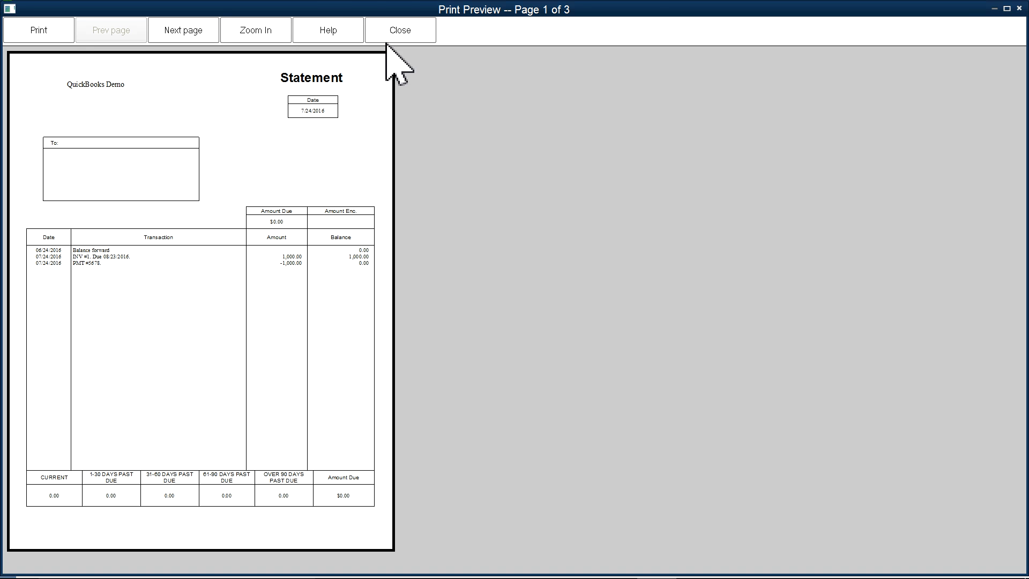
{"action": "left_click", "coordinate": [409, 31]}
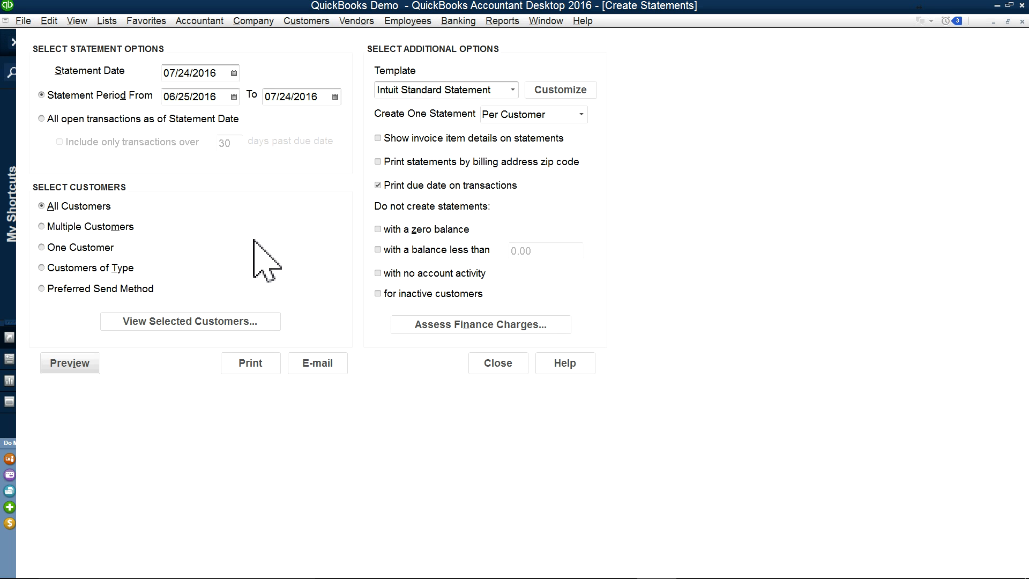
{"action": "left_click", "coordinate": [504, 370]}
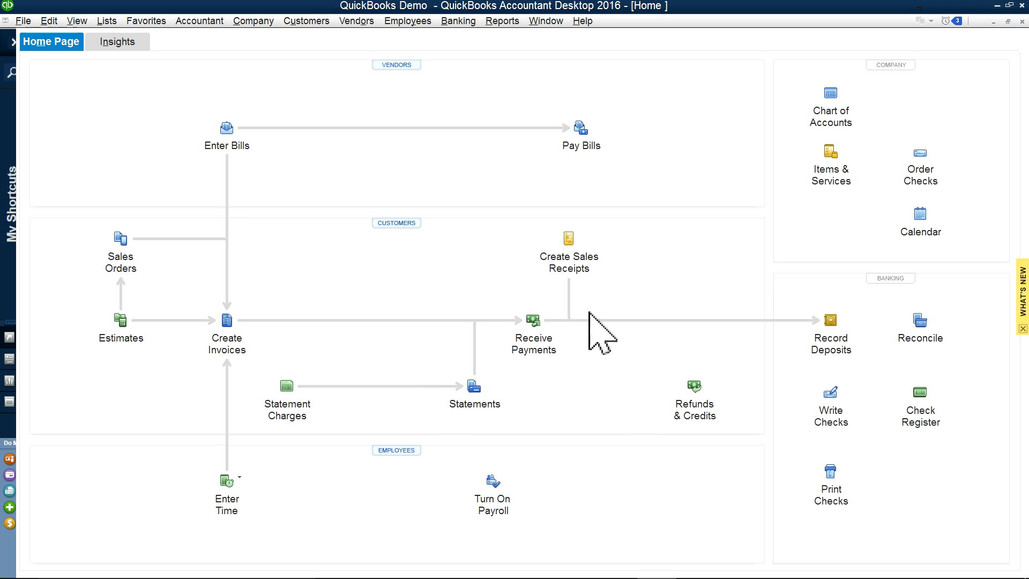
- Reopen the Customer Center to view the customers' balances and transactions
{"action": "left_click", "coordinate": [312, 21]}
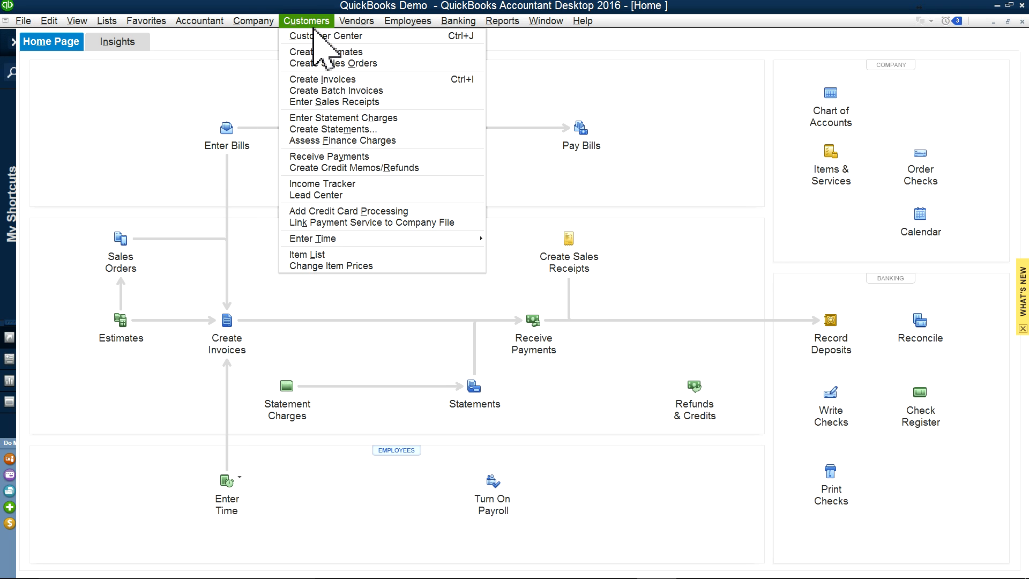
{"action": "left_click", "coordinate": [311, 37]}
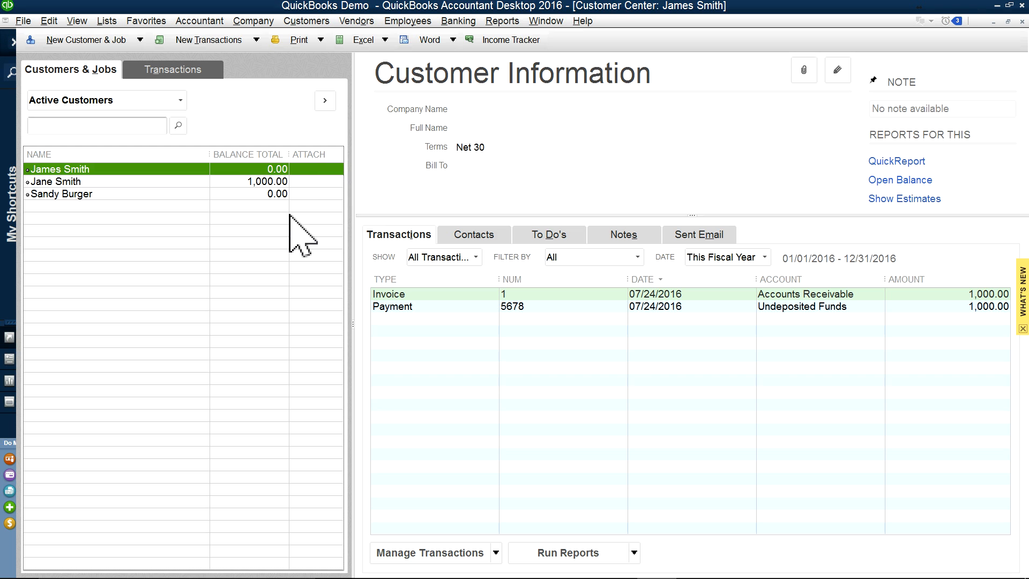
- View the transactions of the customer with the 1,000.00 balance in the customer list, and close the Customer Center
{"action": "left_click", "coordinate": [239, 183]}
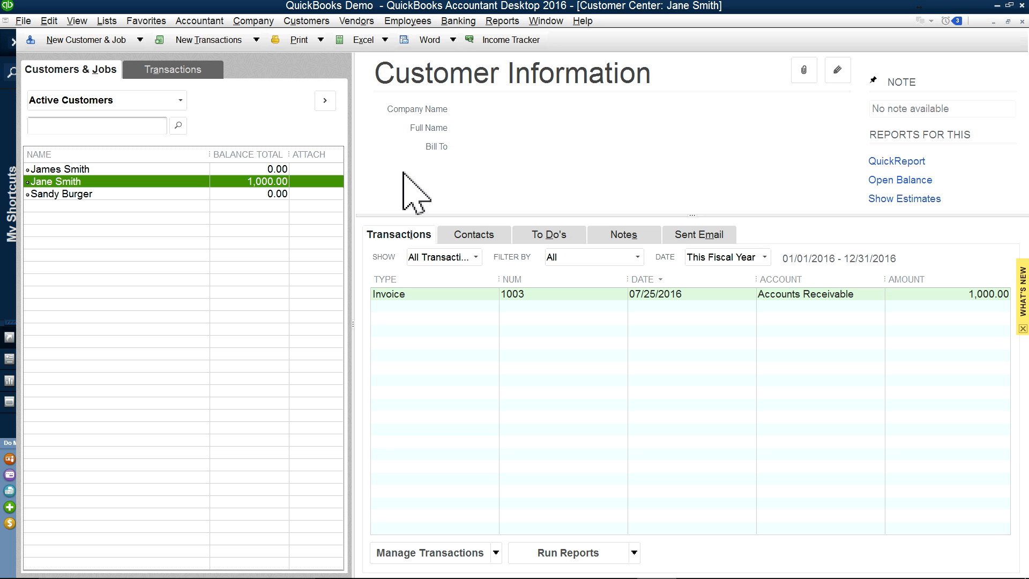
{"action": "left_click", "coordinate": [305, 19]}
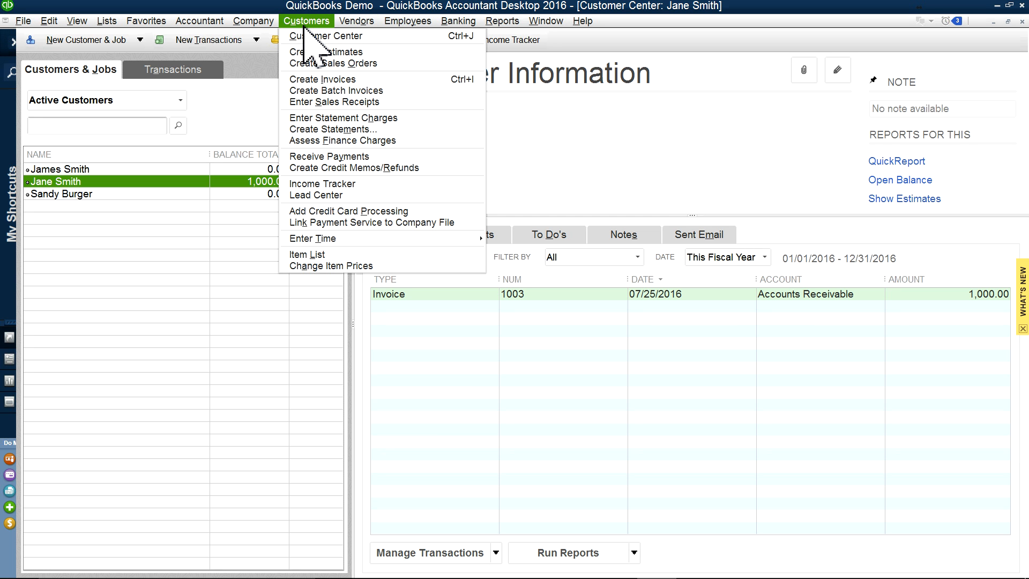
{"action": "left_click", "coordinate": [546, 20]}
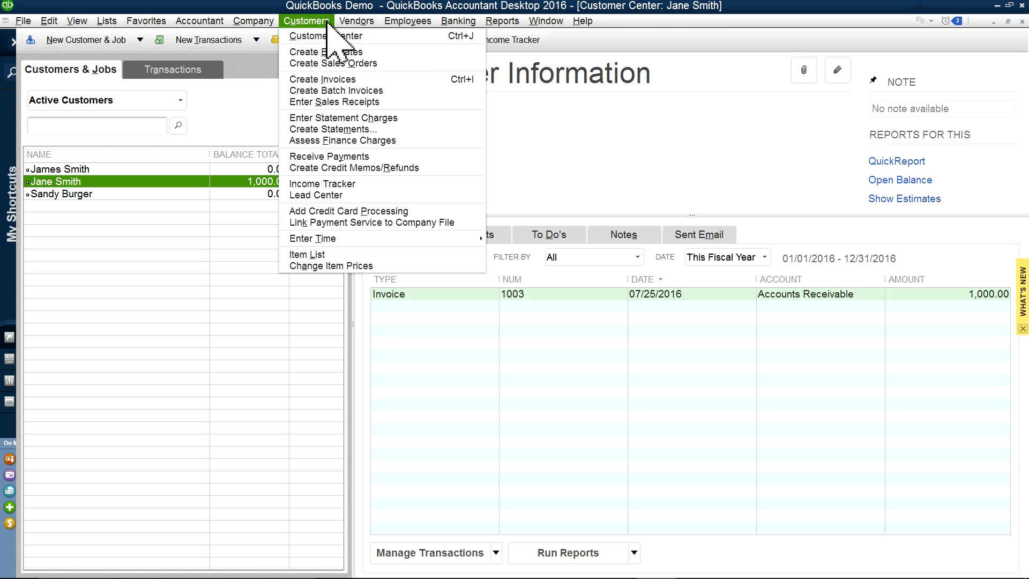
{"action": "left_click", "coordinate": [1023, 19]}
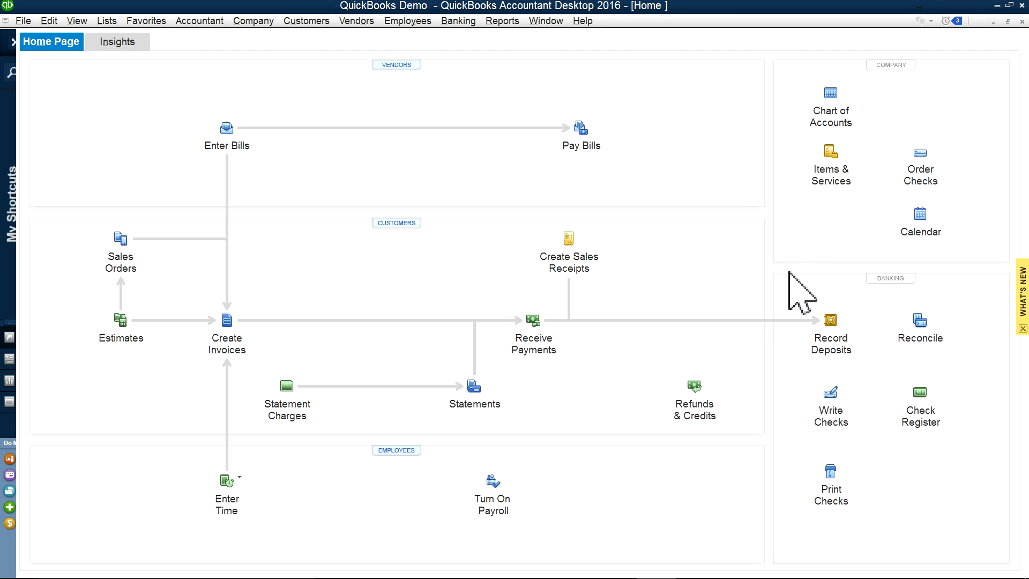
{"action": "left_click", "coordinate": [696, 414]}
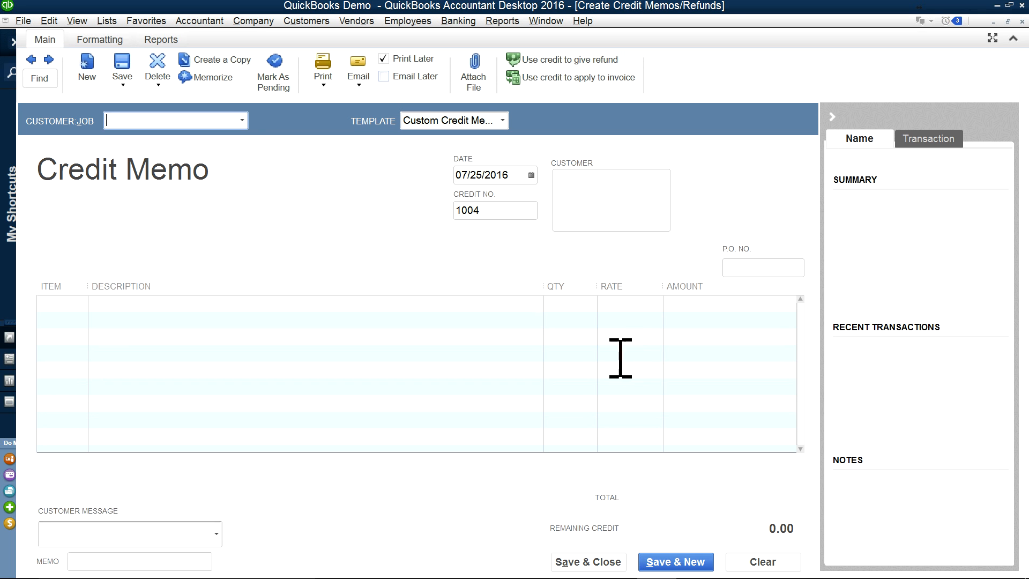
{"action": "left_click", "coordinate": [1022, 21]}
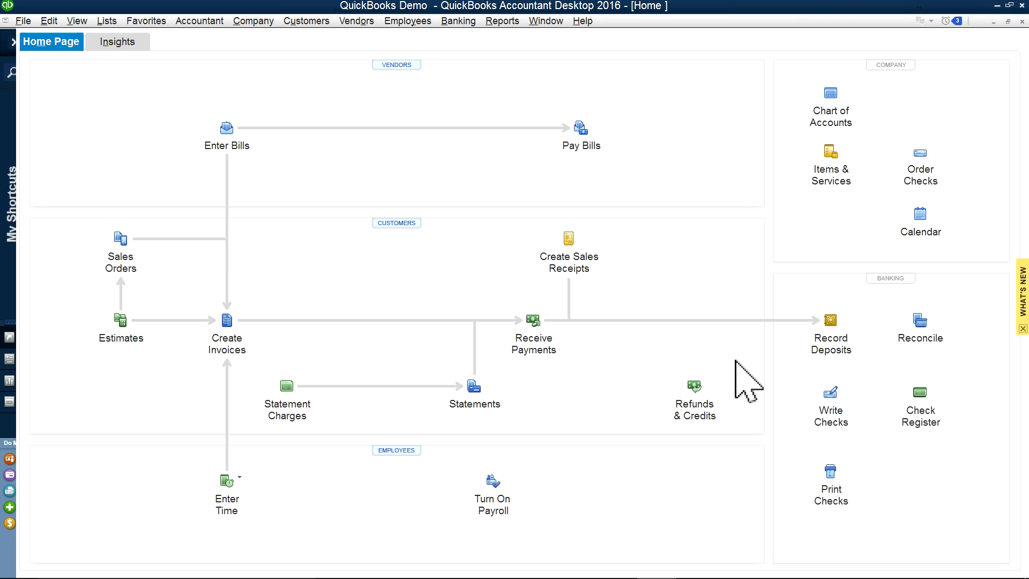
{"action": "left_click", "coordinate": [678, 403]}
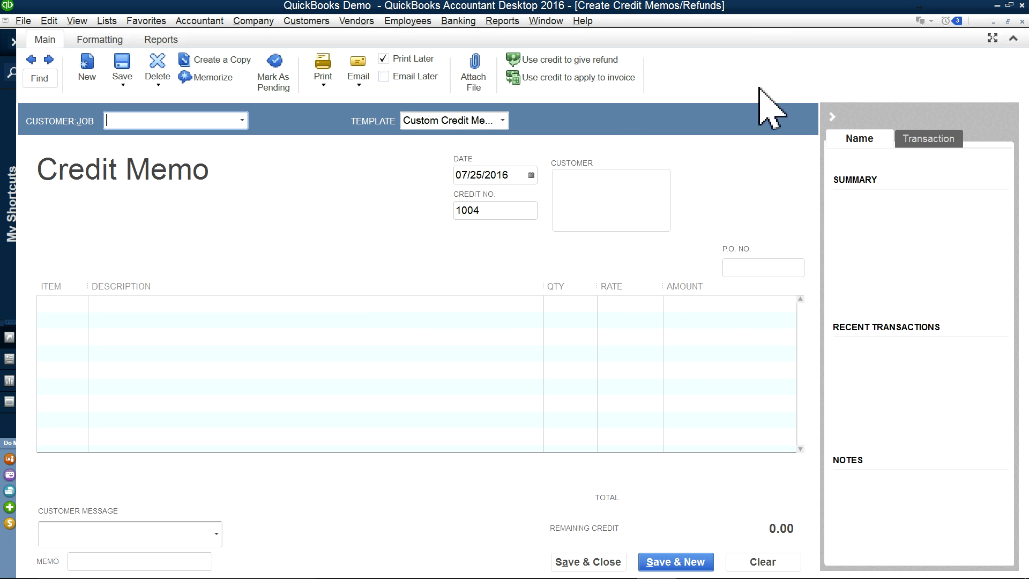
{"action": "left_click", "coordinate": [1021, 21]}
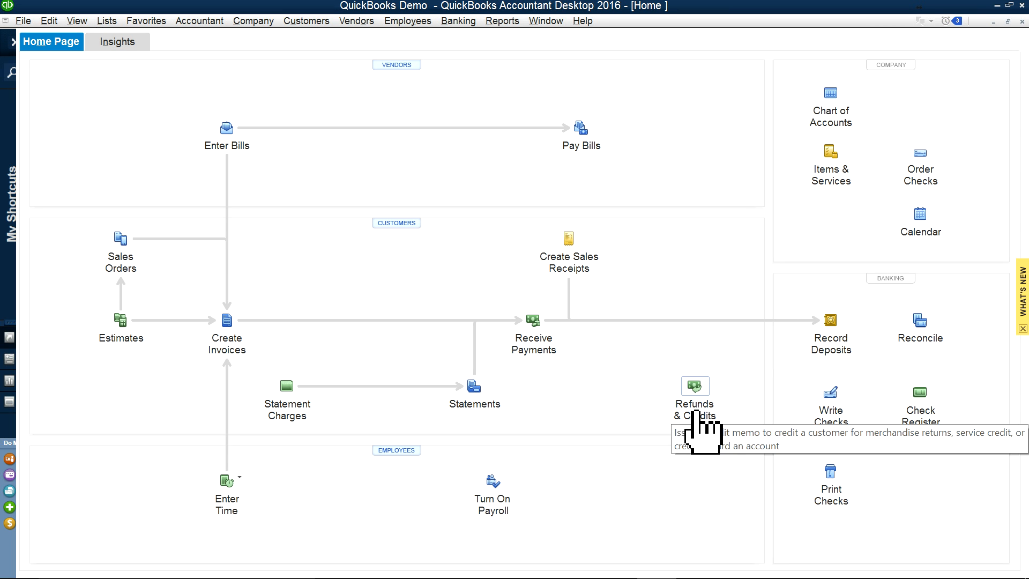
- Create a credit memo for the customer with the 1,000.00 open balance, crediting the Consulting item with quantity 2
{"action": "left_click", "coordinate": [682, 411]}
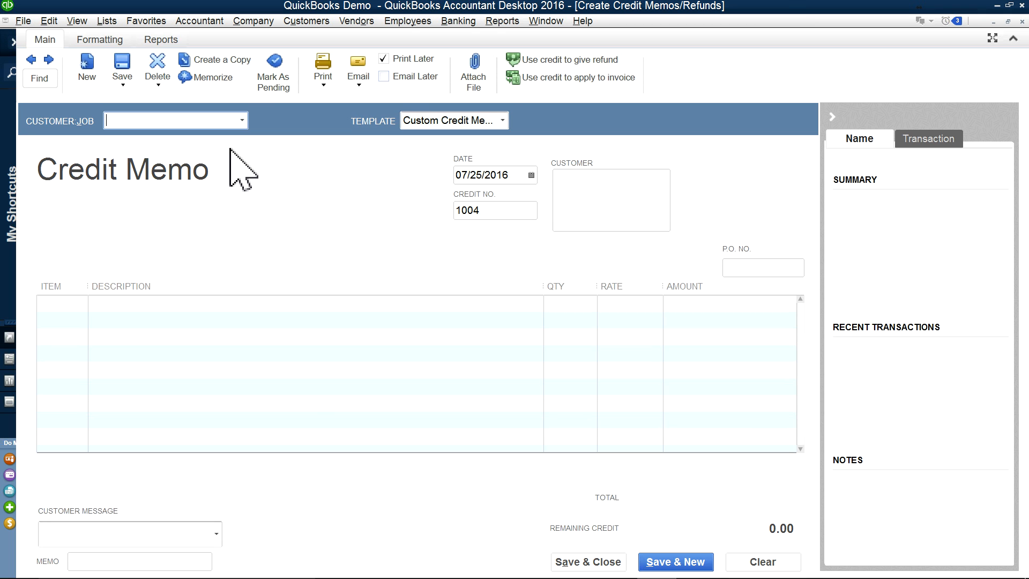
{"action": "left_click", "coordinate": [242, 120]}
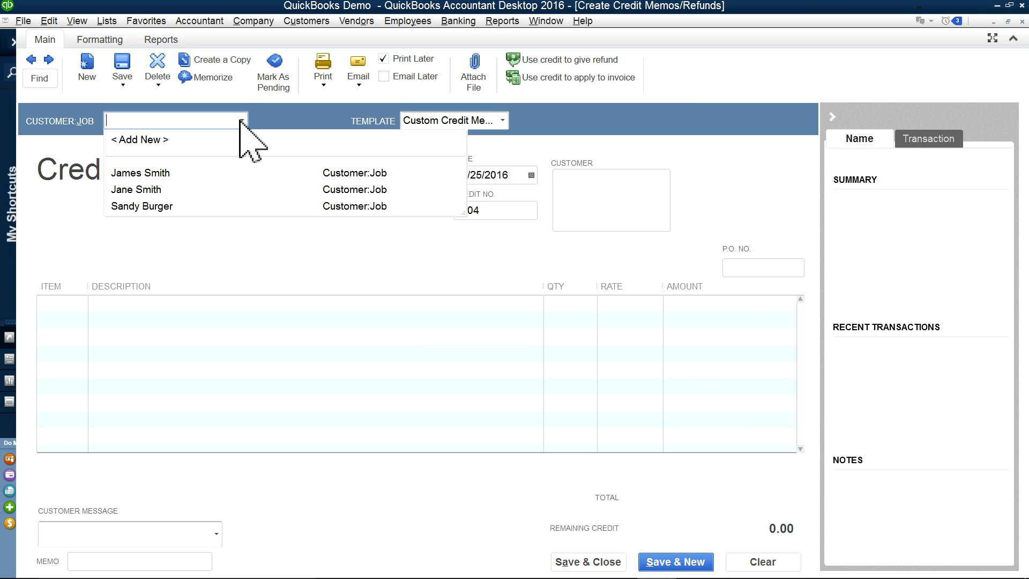
{"action": "left_click", "coordinate": [175, 190]}
{"action": "left_click", "coordinate": [79, 308]}
{"action": "left_click", "coordinate": [81, 303]}
{"action": "left_click", "coordinate": [82, 357]}
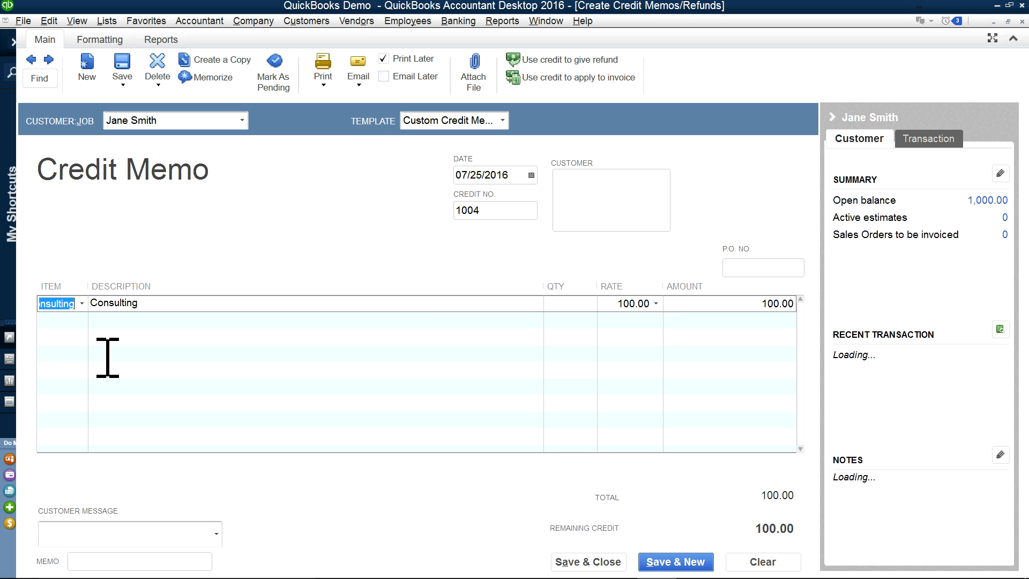
{"action": "left_click", "coordinate": [566, 304]}
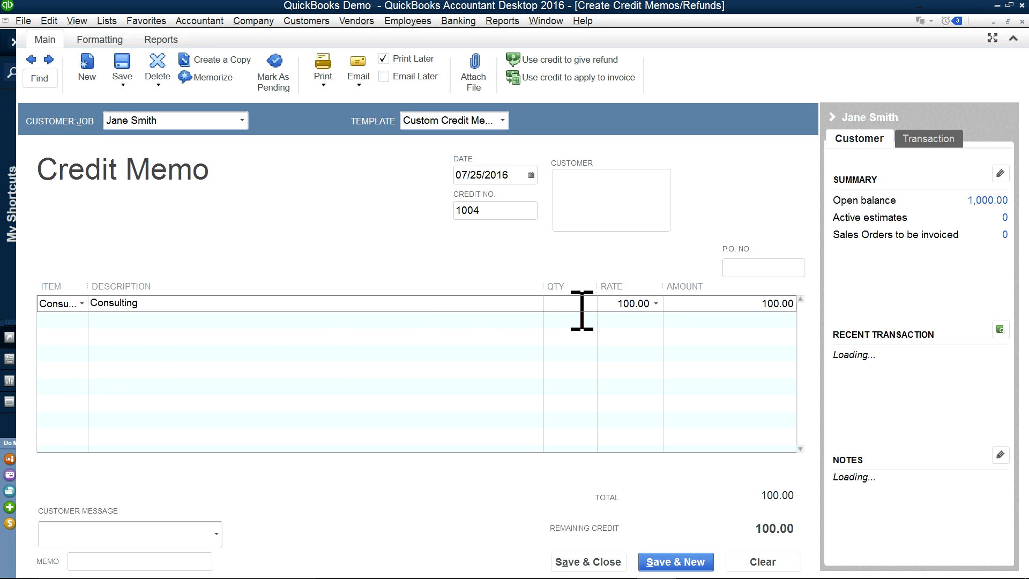
{"action": "type", "text": "2"}
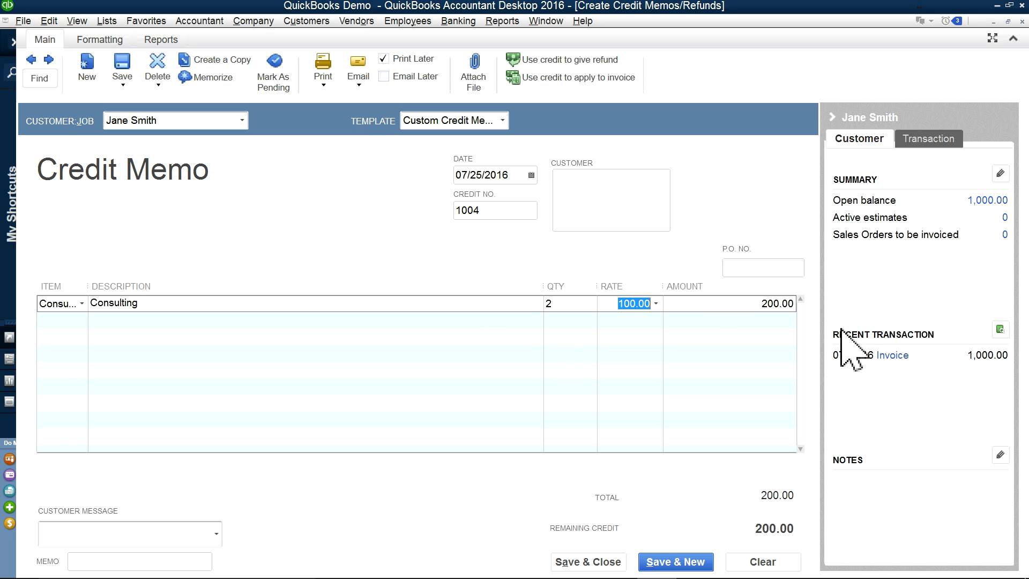
{"action": "mouse_move", "coordinate": [852, 356]}
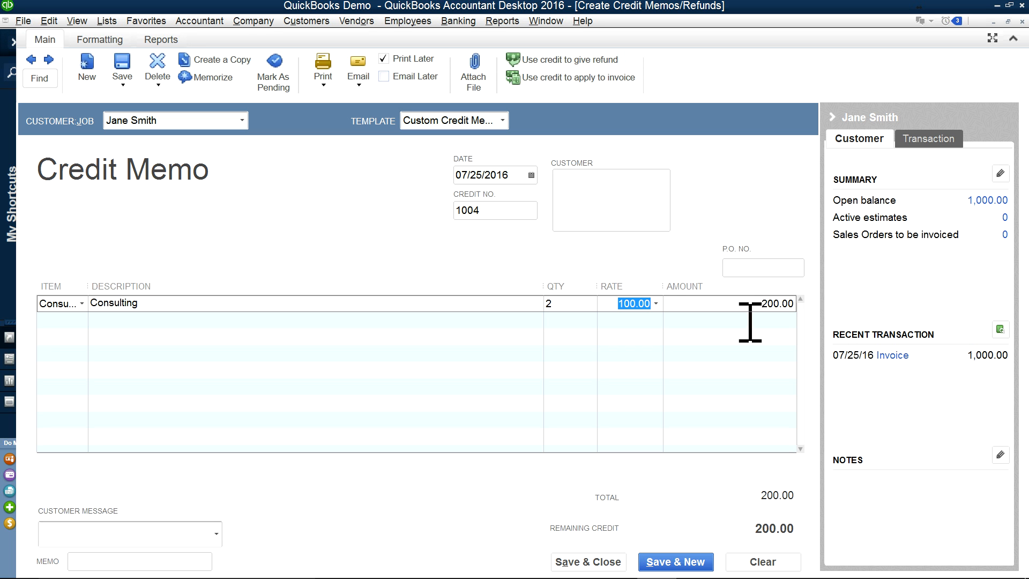
{"action": "left_click", "coordinate": [501, 210]}
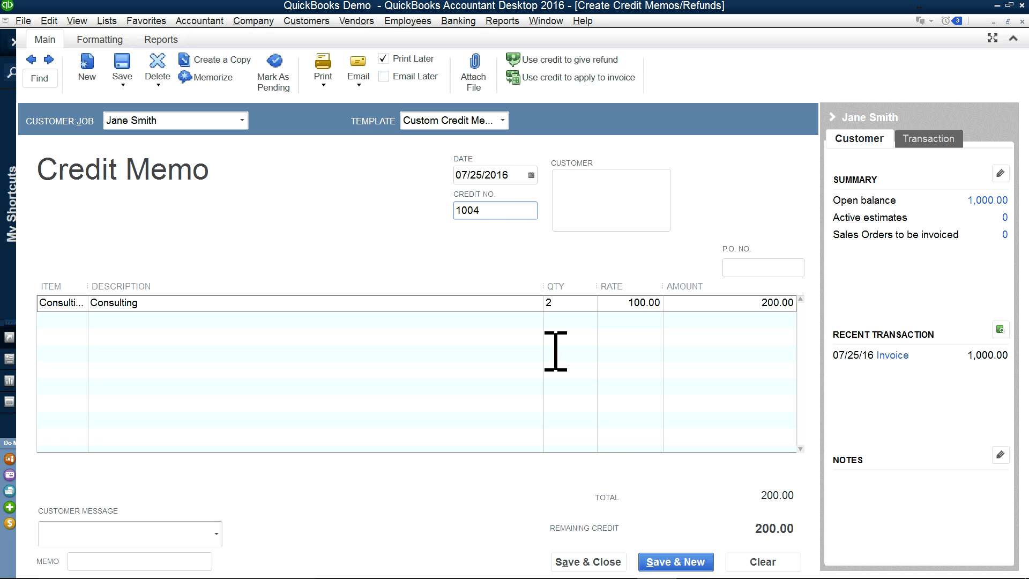
- Save and close the credit memo, retaining the amount as an available credit
{"action": "left_click", "coordinate": [598, 560]}
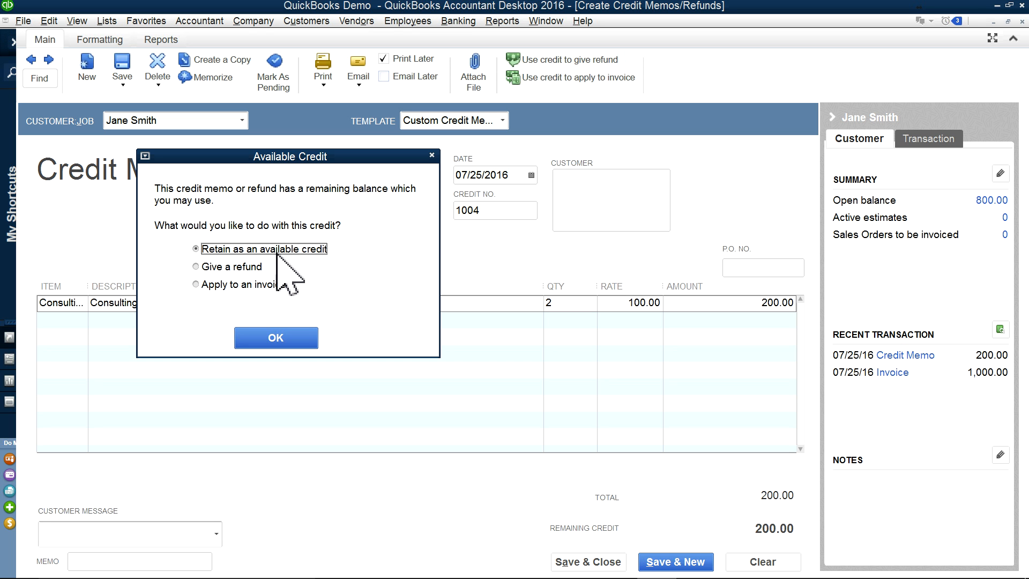
{"action": "left_click", "coordinate": [198, 285]}
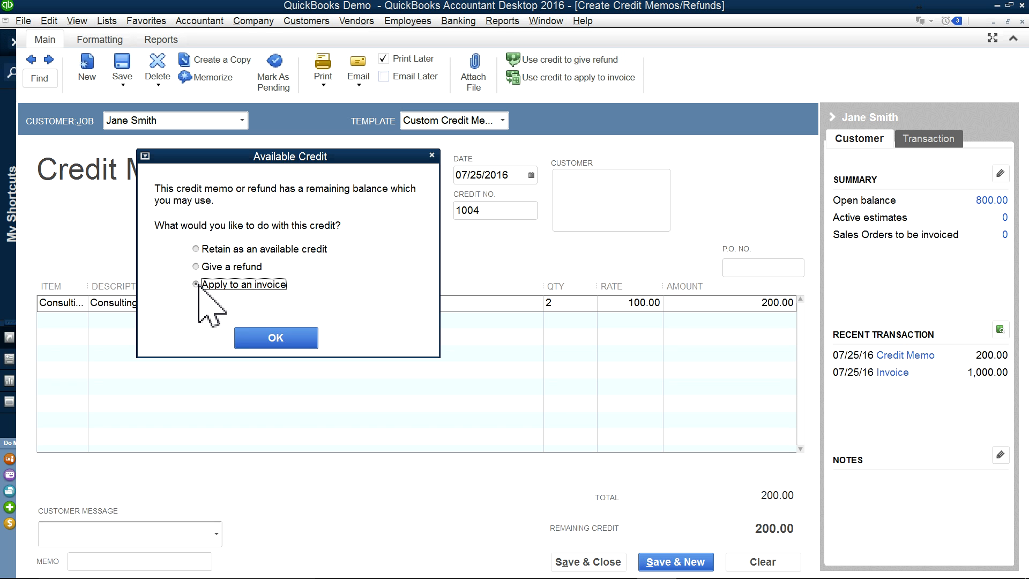
{"action": "left_click", "coordinate": [200, 250]}
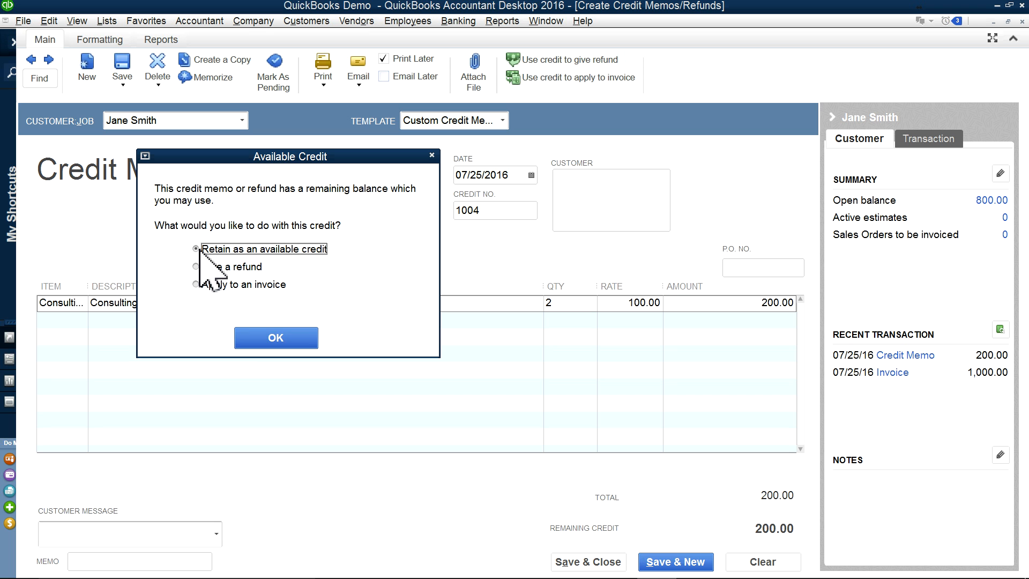
{"action": "left_click", "coordinate": [278, 341]}
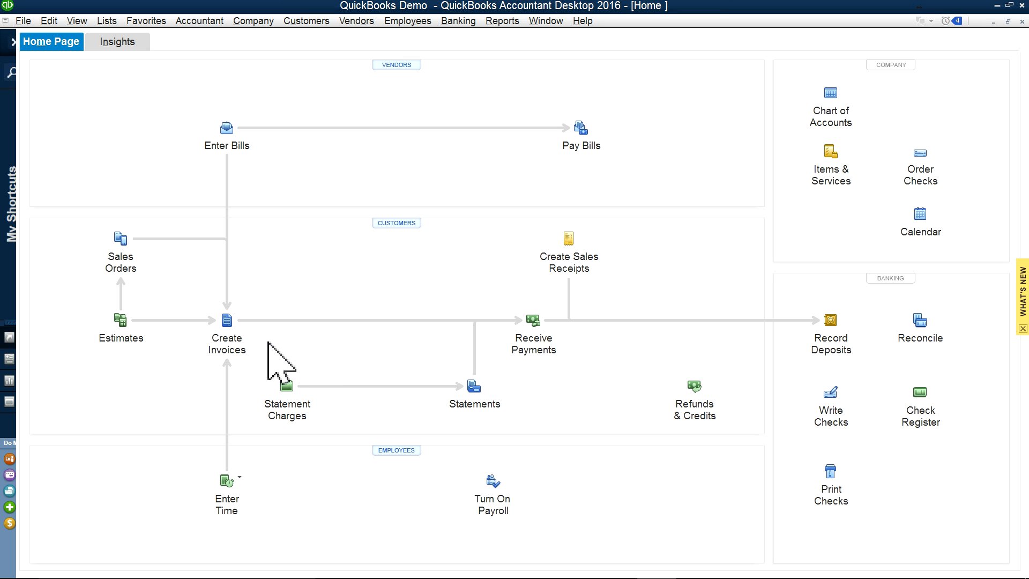
- Open the Customer Center and review the transactions of the customer who received the credit memo
{"action": "left_click", "coordinate": [295, 21]}
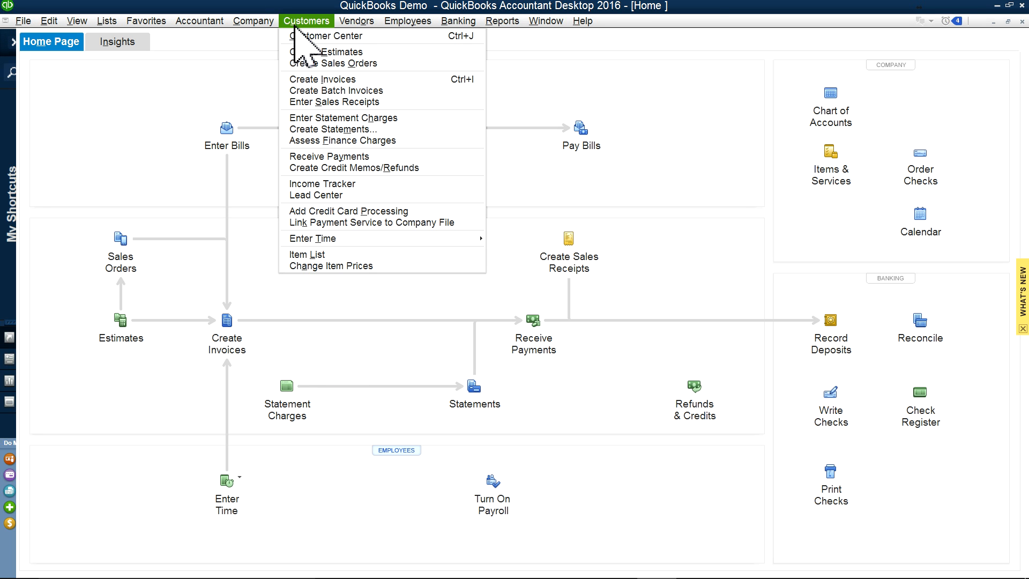
{"action": "left_click", "coordinate": [298, 37]}
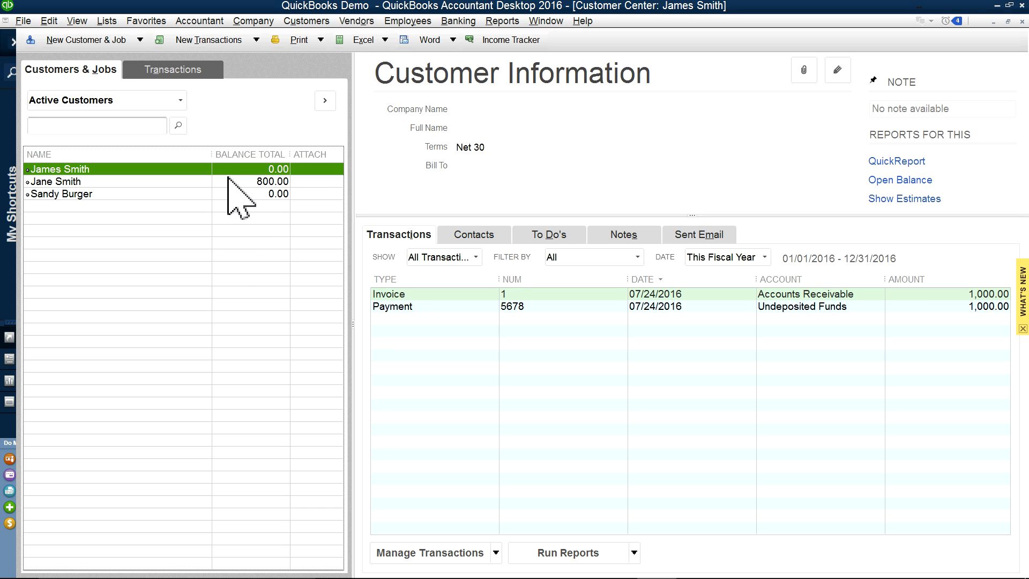
{"action": "left_click", "coordinate": [225, 182]}
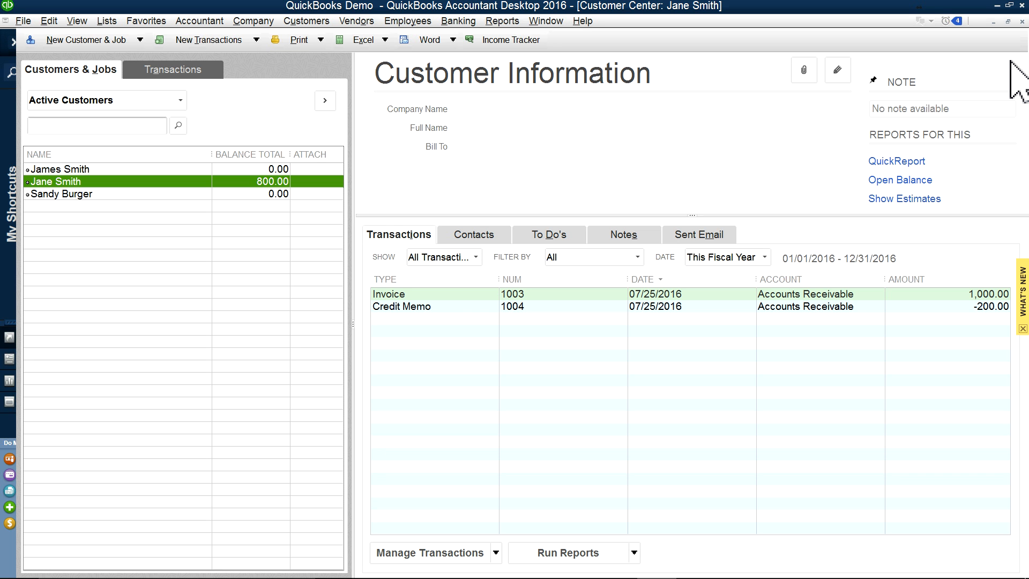
- Receive a payment of 800.00 from the selected customer and apply it to the open 1,000.00 invoice
{"action": "left_click", "coordinate": [307, 21]}
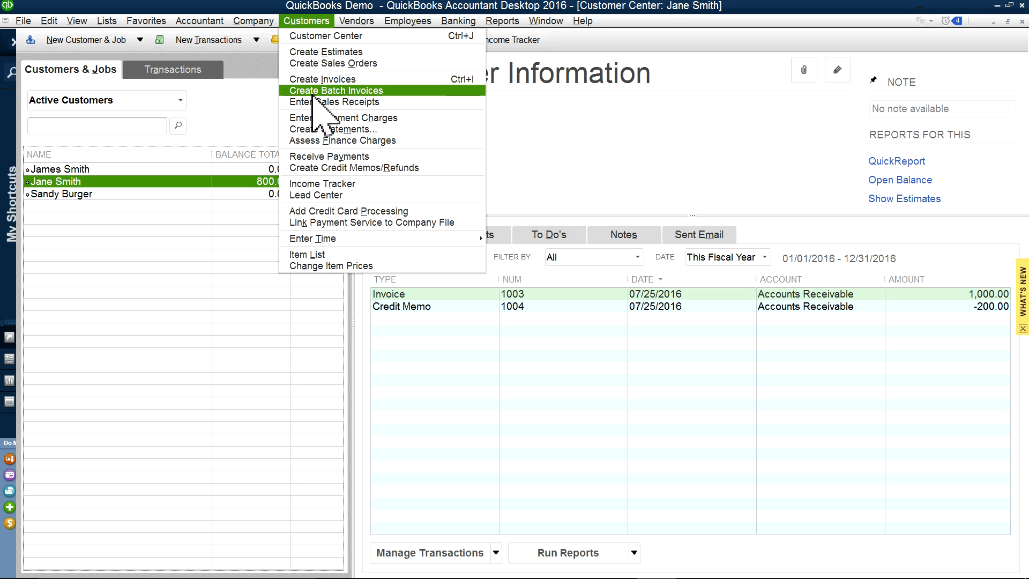
{"action": "left_click", "coordinate": [311, 156]}
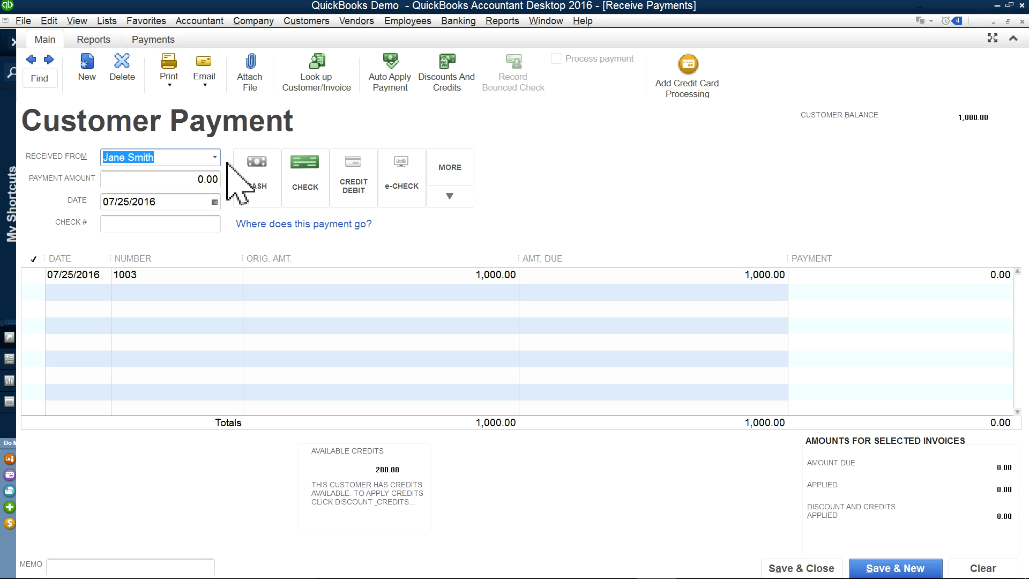
{"action": "left_click", "coordinate": [32, 275]}
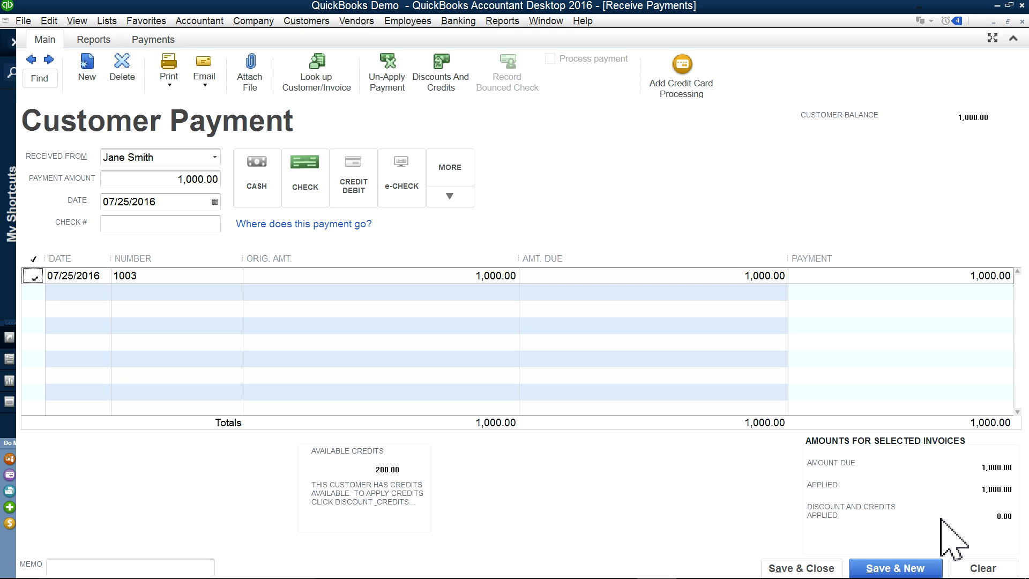
{"action": "left_click", "coordinate": [32, 276]}
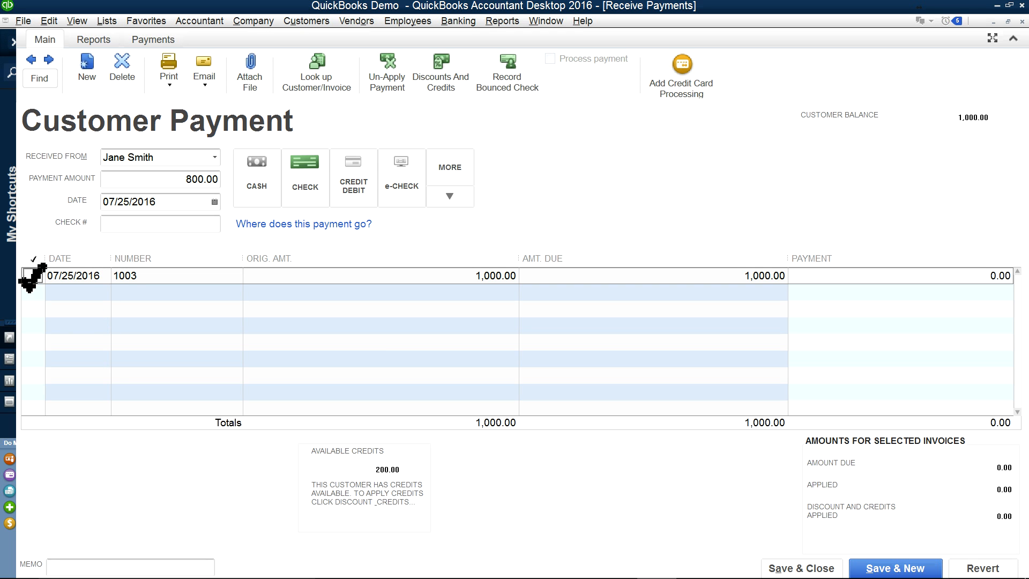
{"action": "left_click", "coordinate": [969, 272]}
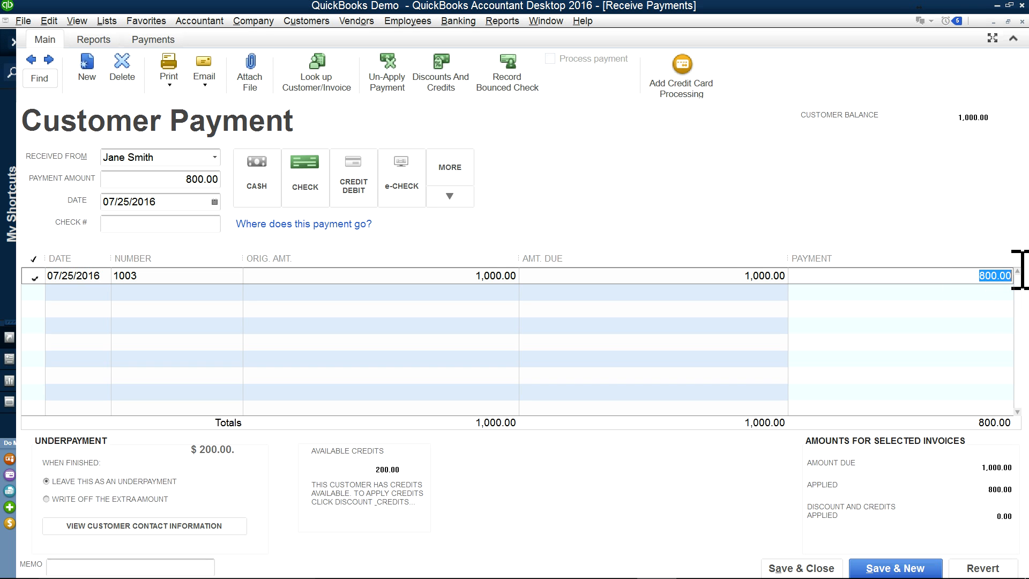
- Set the payment applied to the invoice to 800.00, save and close the payment with its changes recorded, and close the Customer Center
{"action": "type", "text": "10"}
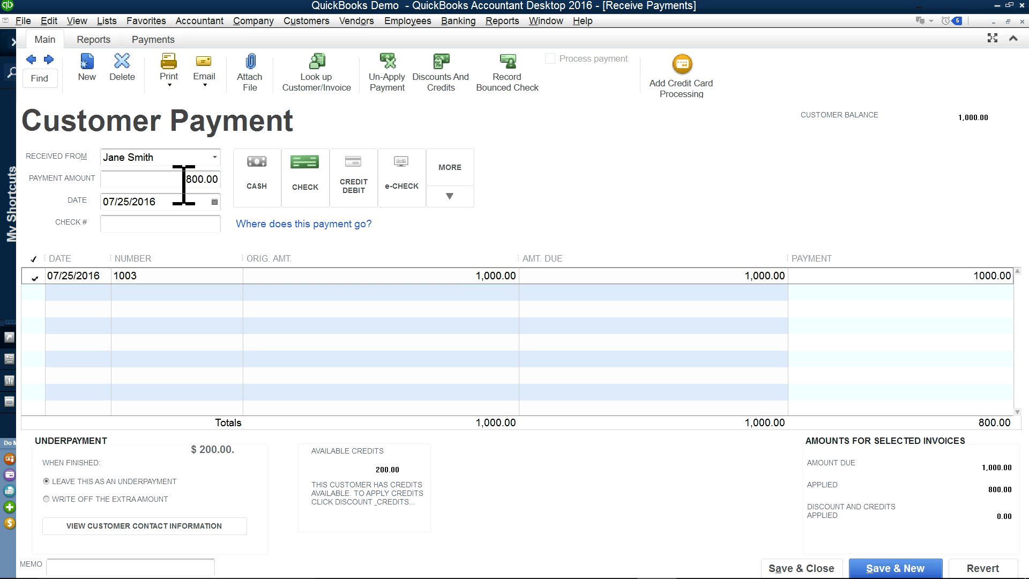
{"action": "left_click", "coordinate": [975, 275]}
{"action": "type", "text": "8"}
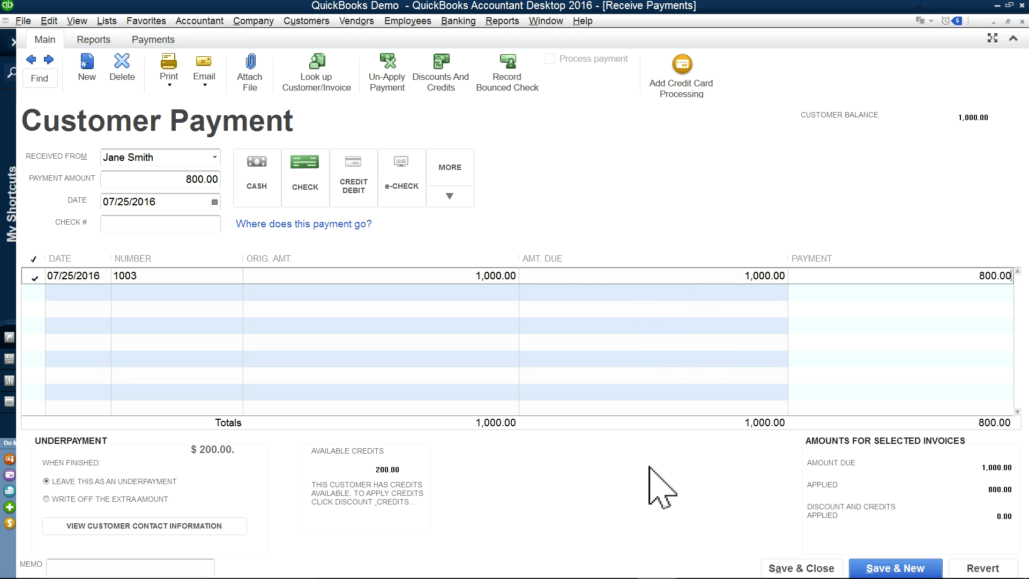
{"action": "left_click", "coordinate": [801, 568]}
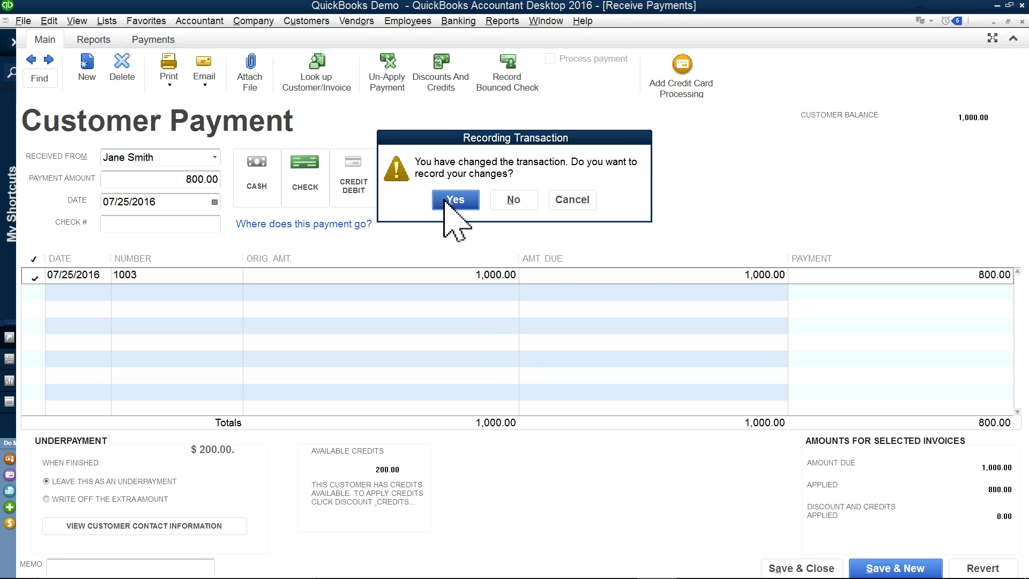
{"action": "left_click", "coordinate": [445, 201]}
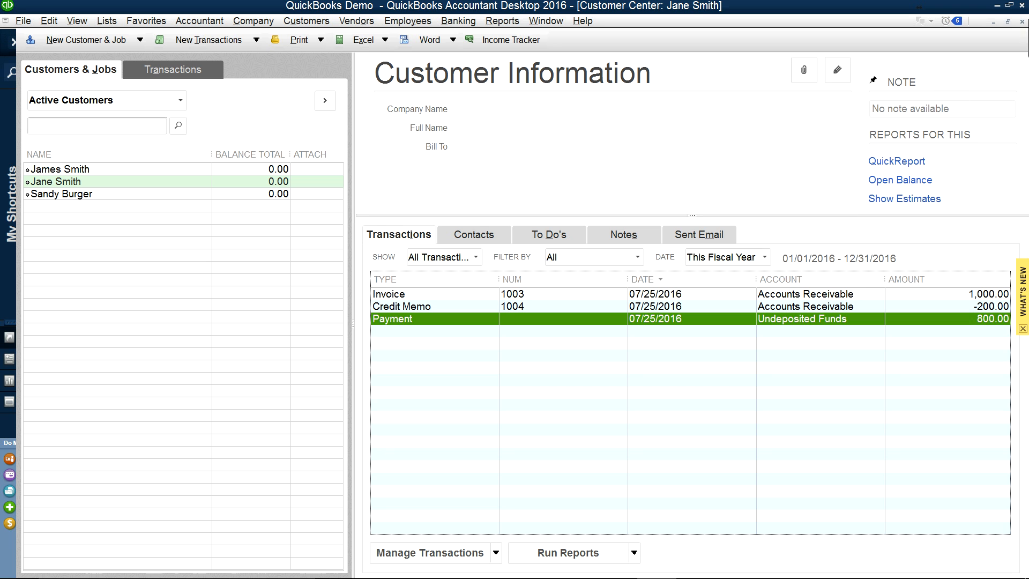
{"action": "left_click", "coordinate": [1022, 21]}
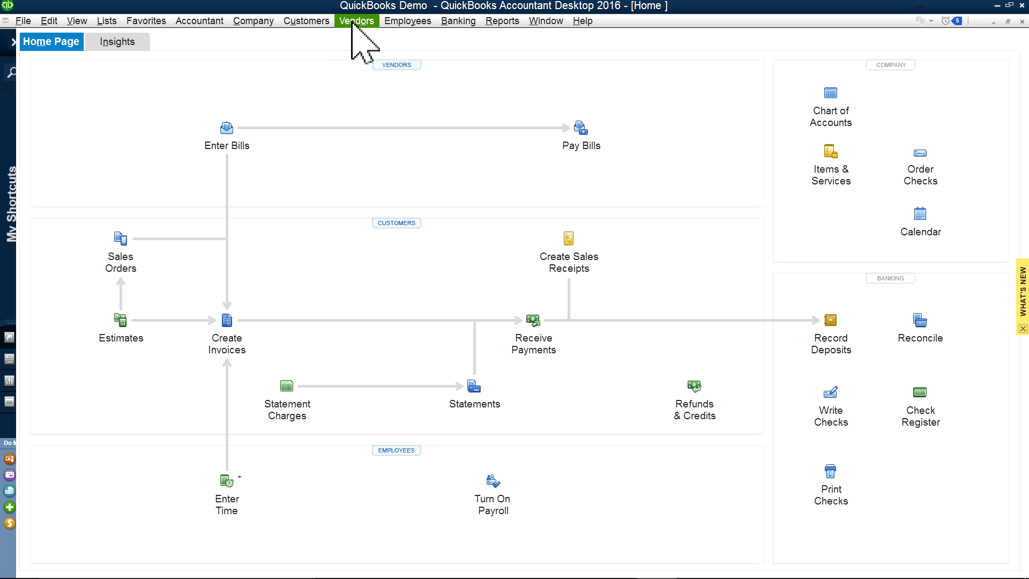
- Start a new bill and add A1 Consultant as a new vendor for it
{"action": "left_click", "coordinate": [226, 144]}
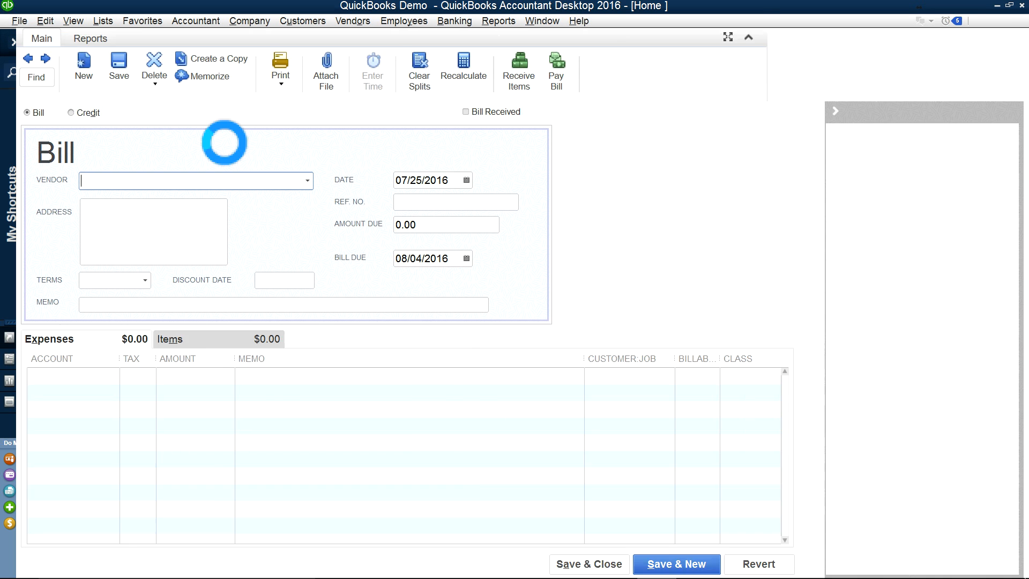
{"action": "left_click", "coordinate": [312, 180]}
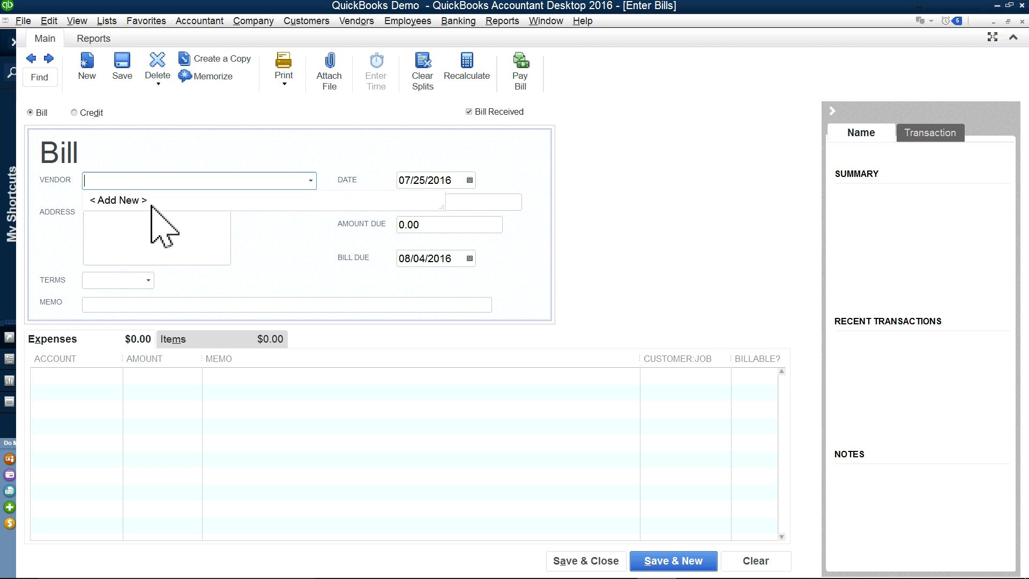
{"action": "left_click", "coordinate": [117, 204]}
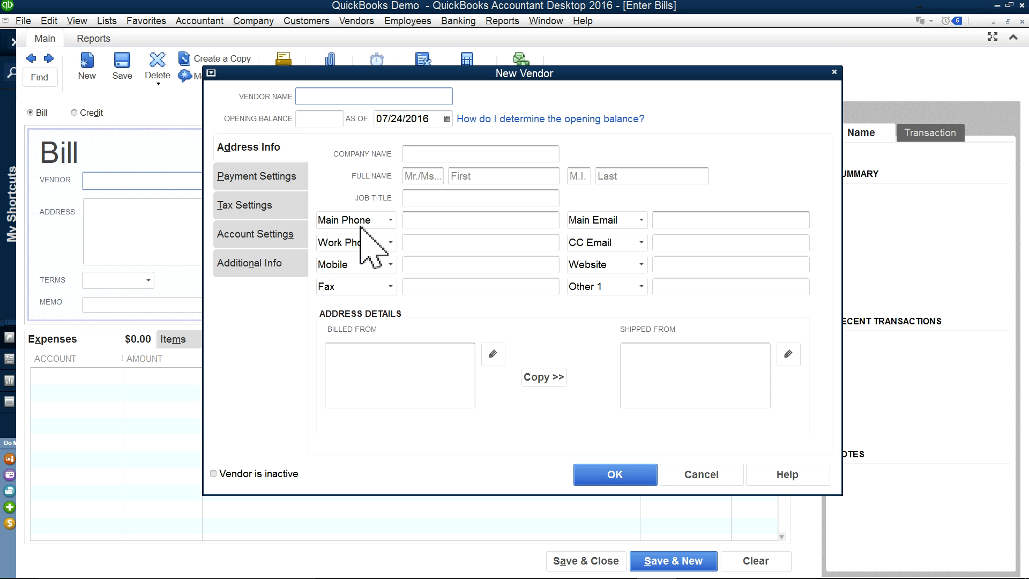
{"action": "type", "text": "A1 Consultant"}
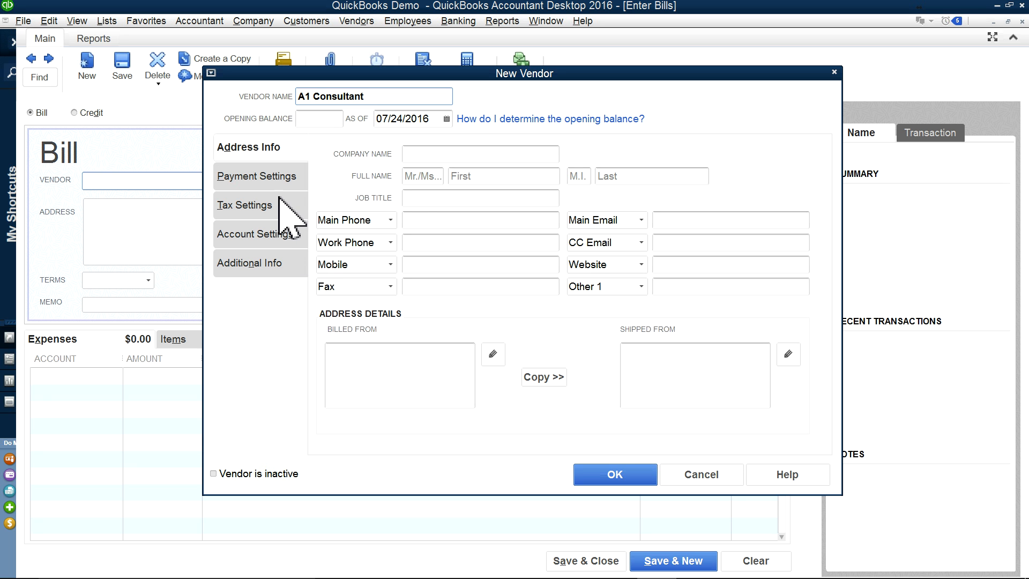
{"action": "left_click", "coordinate": [270, 175]}
{"action": "left_click", "coordinate": [252, 206]}
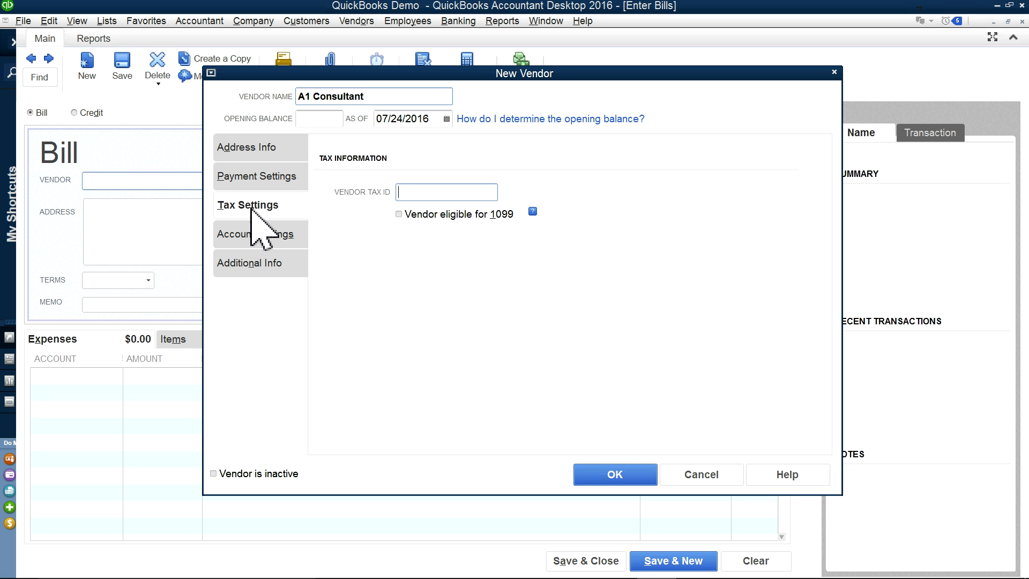
{"action": "left_click", "coordinate": [252, 238]}
{"action": "left_click", "coordinate": [247, 264]}
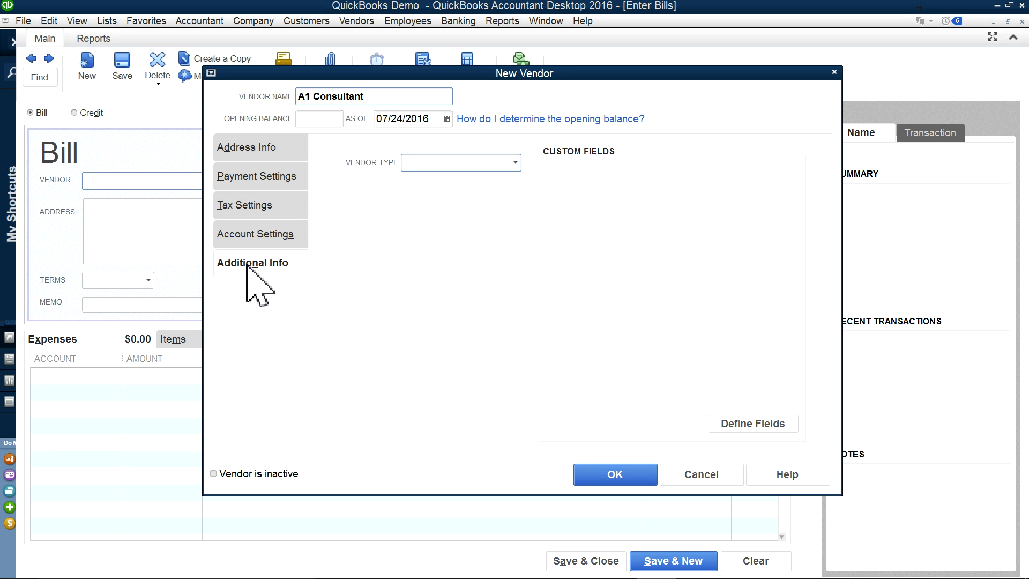
{"action": "left_click", "coordinate": [621, 480]}
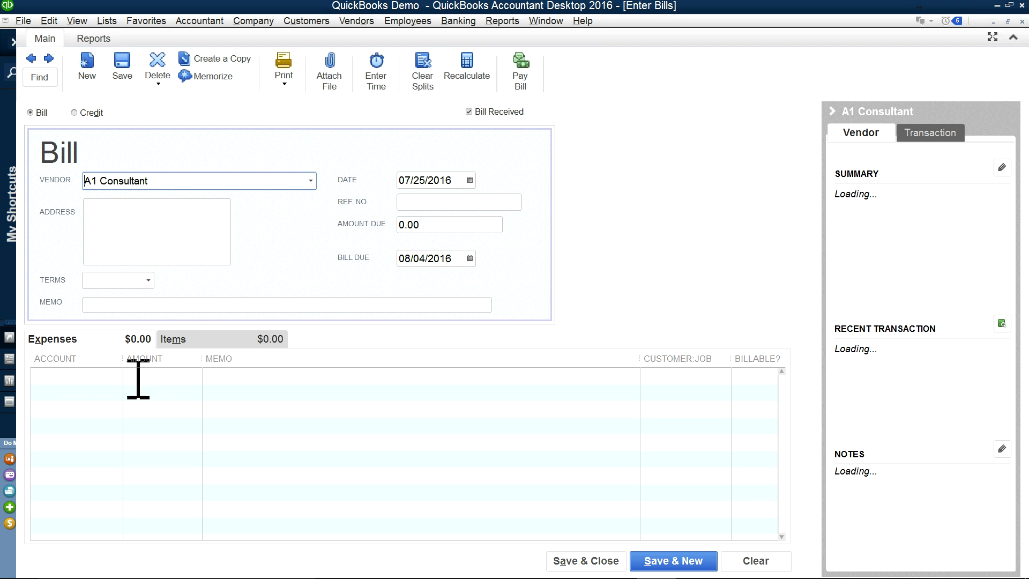
{"action": "left_click", "coordinate": [54, 376]}
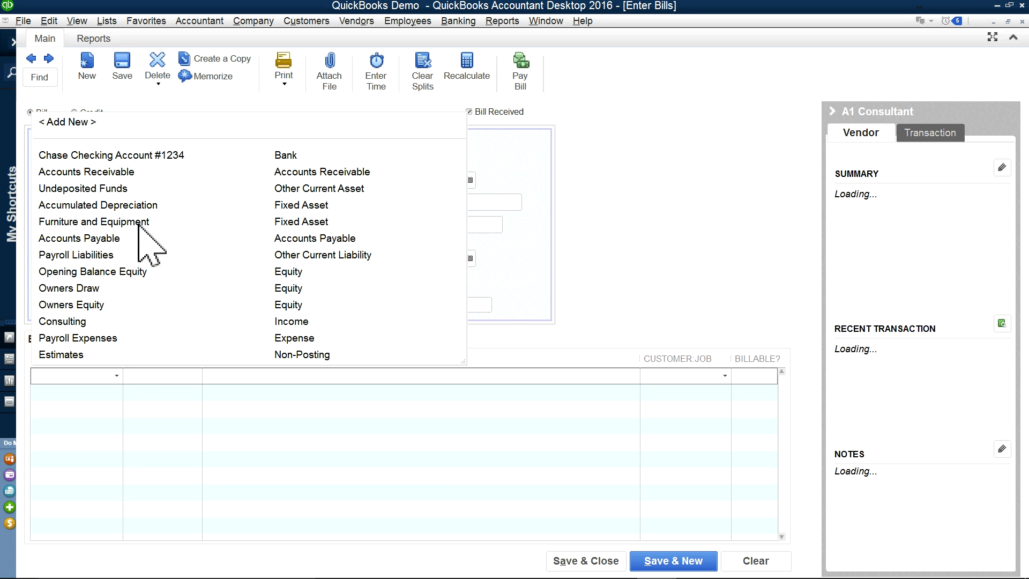
{"action": "left_click", "coordinate": [62, 122]}
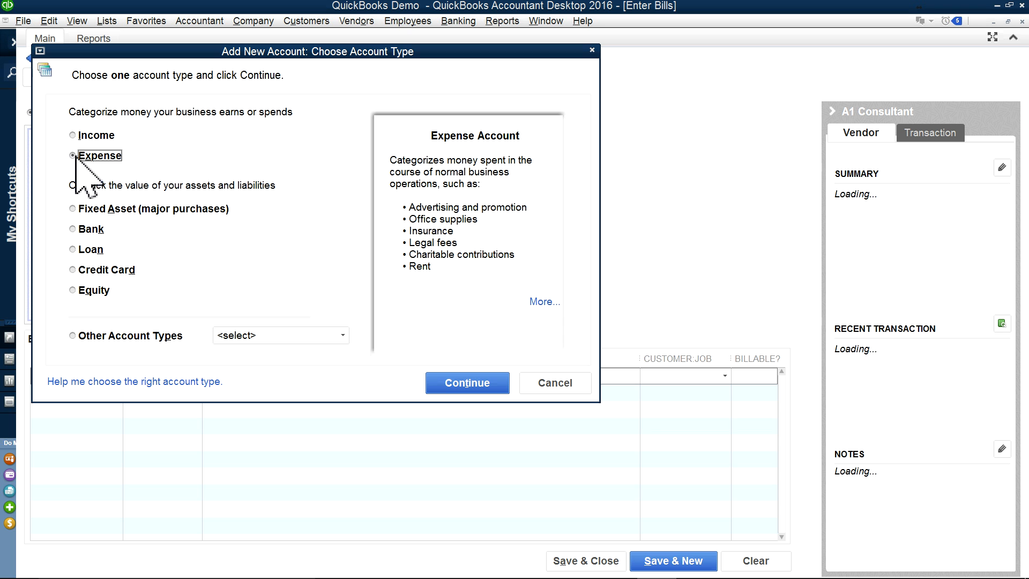
{"action": "left_click", "coordinate": [446, 388]}
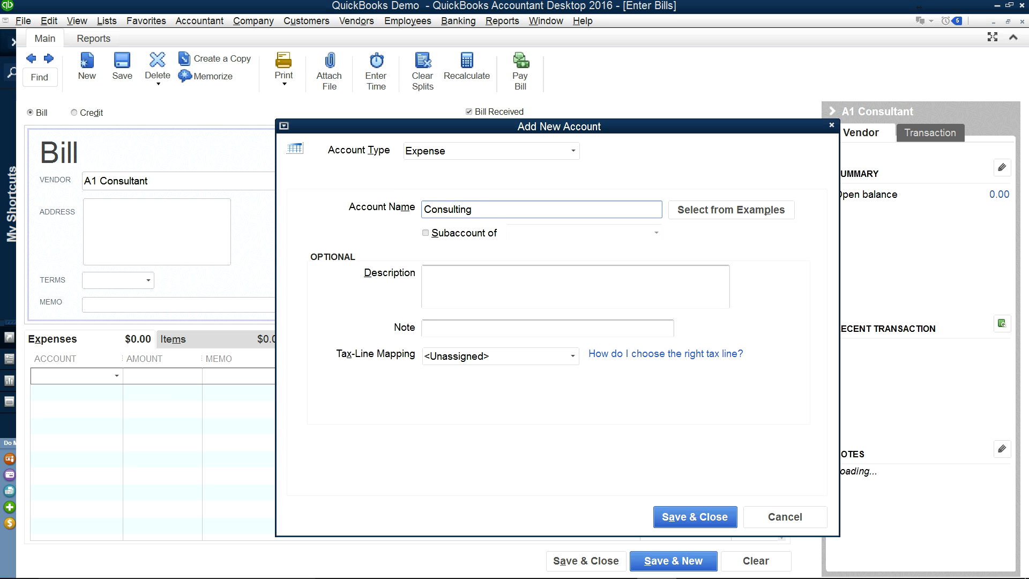
{"action": "left_click_drag", "start_coordinate": [509, 217], "coordinate": [397, 206]}
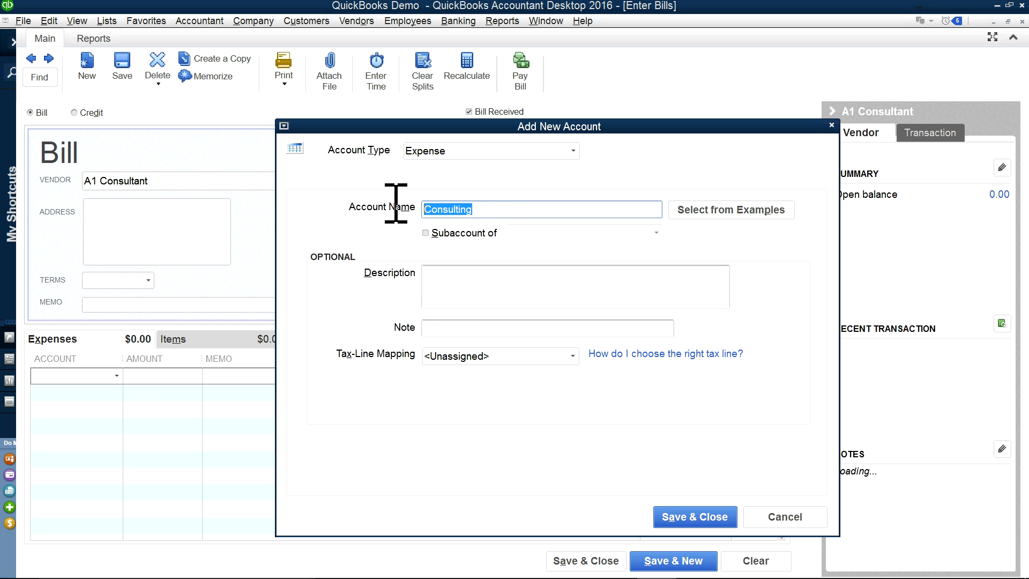
{"action": "right_click", "coordinate": [438, 213]}
{"action": "left_click", "coordinate": [449, 245]}
{"action": "left_click", "coordinate": [450, 282]}
{"action": "right_click", "coordinate": [447, 284]}
{"action": "left_click", "coordinate": [456, 328]}
{"action": "left_click", "coordinate": [659, 517]}
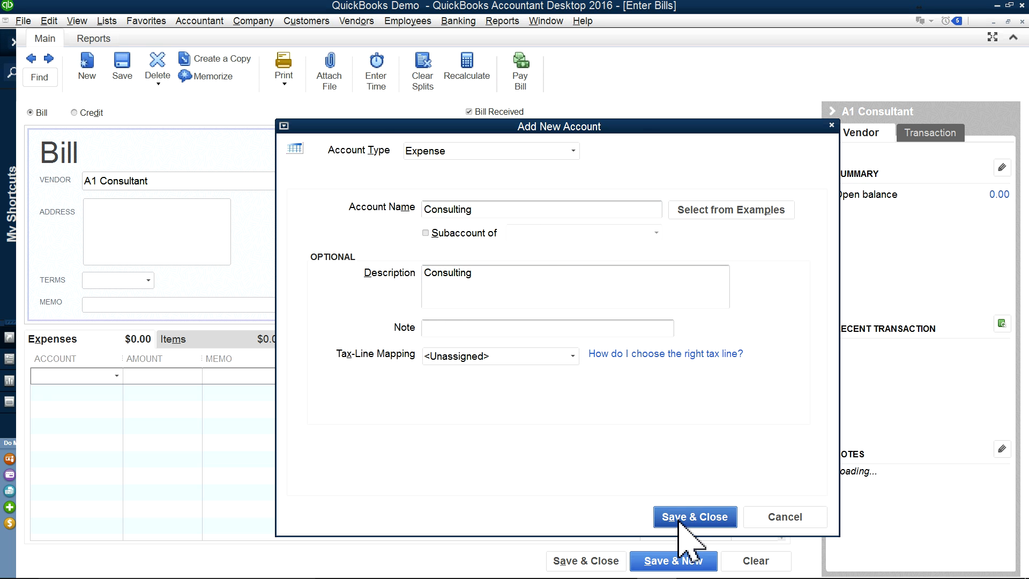
{"action": "left_click", "coordinate": [515, 202]}
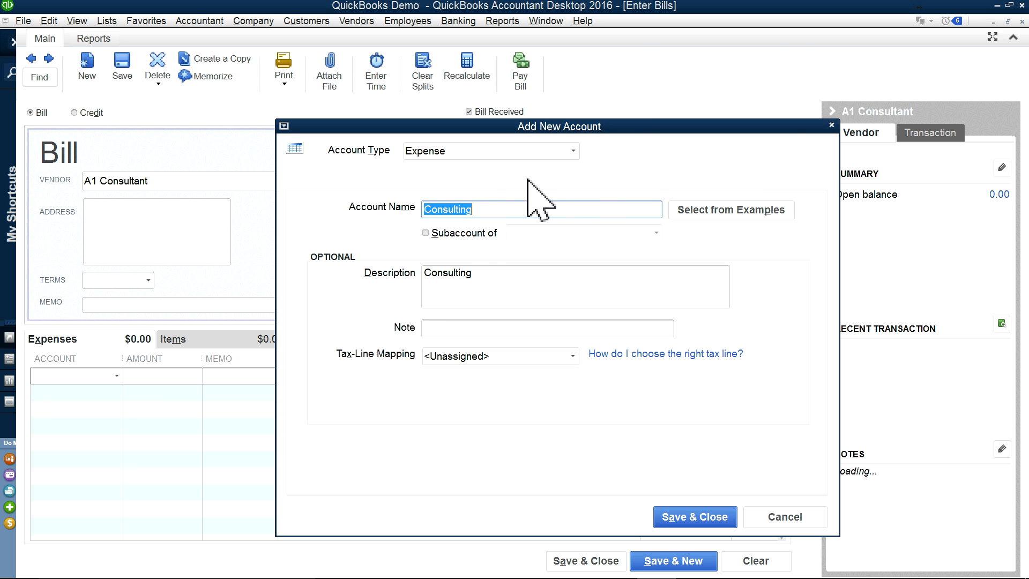
{"action": "left_click", "coordinate": [742, 212]}
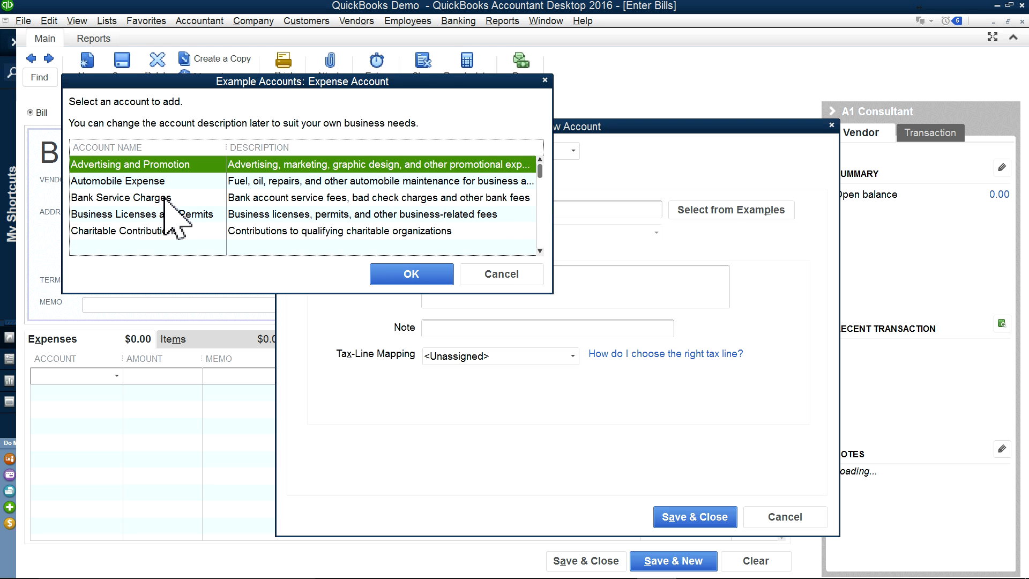
{"action": "left_click", "coordinate": [502, 274]}
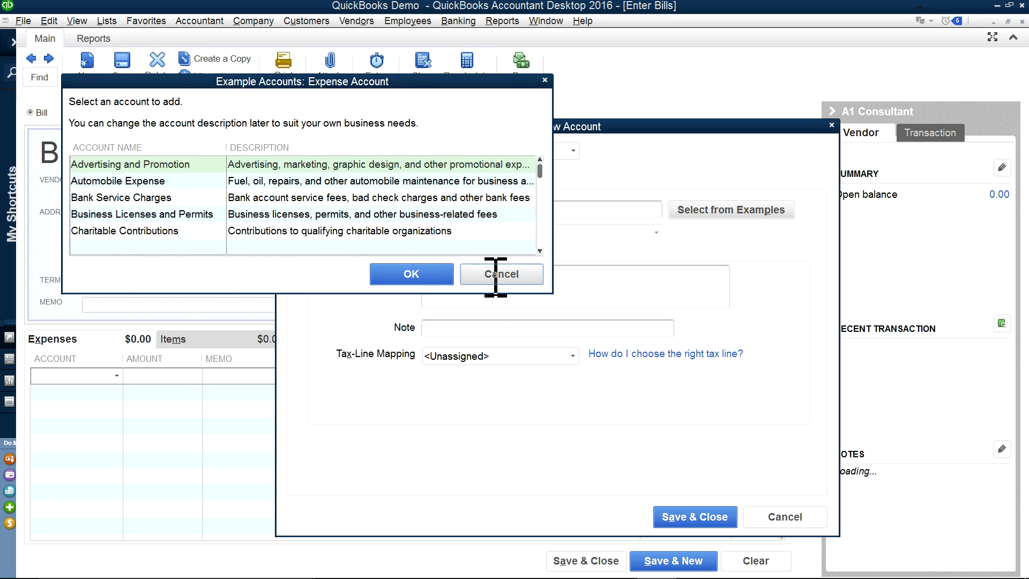
{"action": "left_click", "coordinate": [680, 518]}
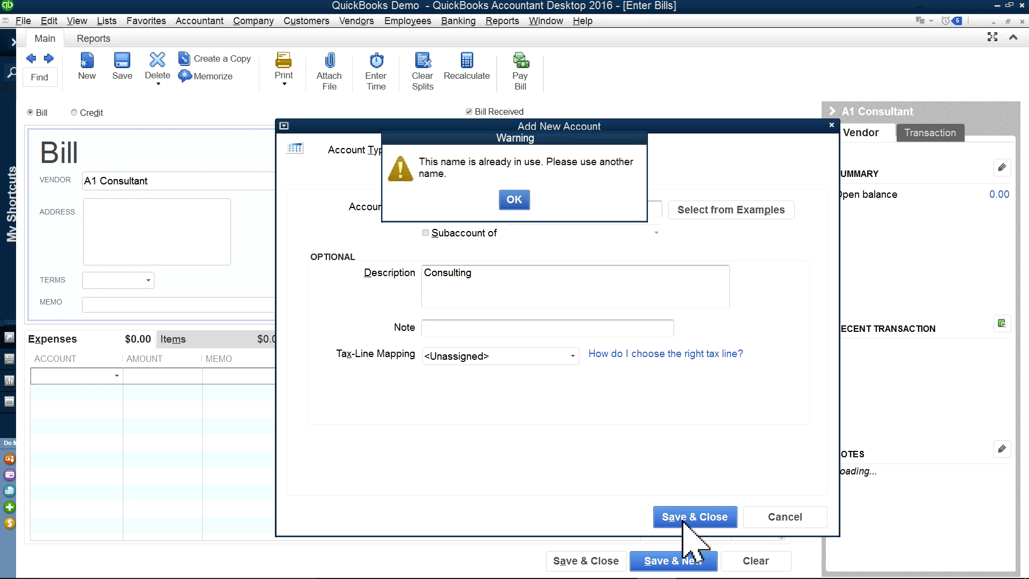
{"action": "left_click", "coordinate": [514, 199]}
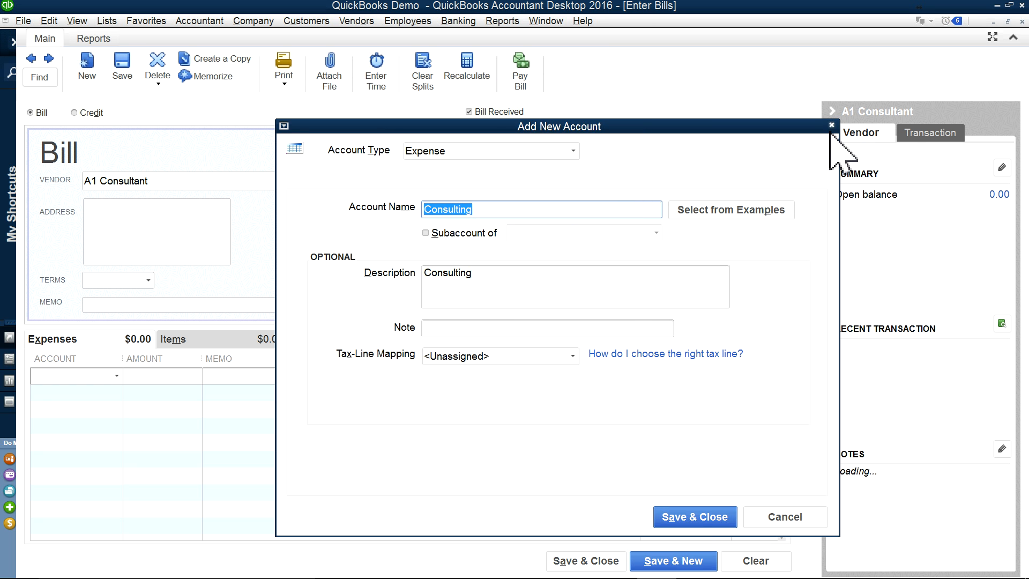
{"action": "left_click", "coordinate": [831, 124]}
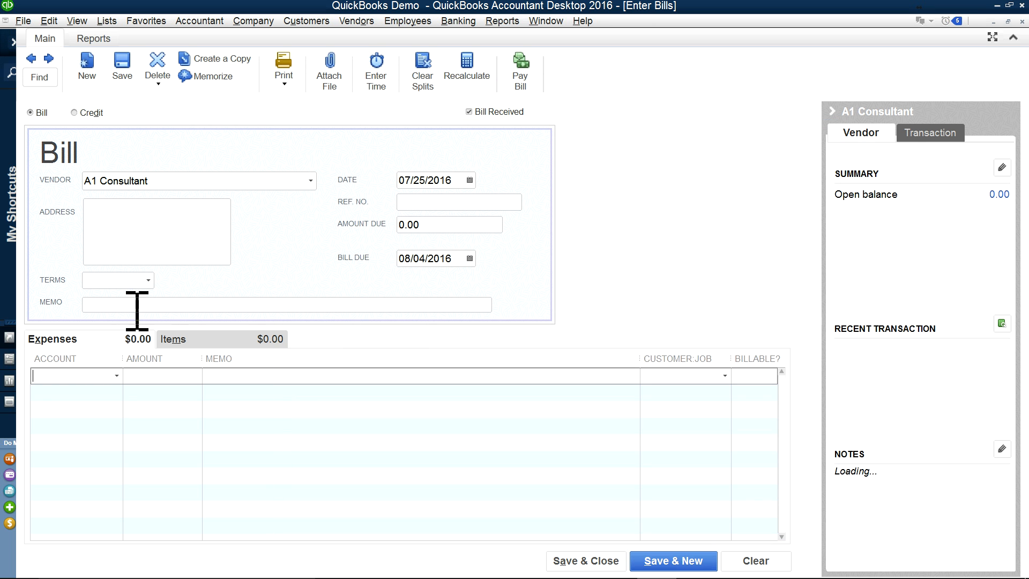
{"action": "left_click", "coordinate": [114, 376]}
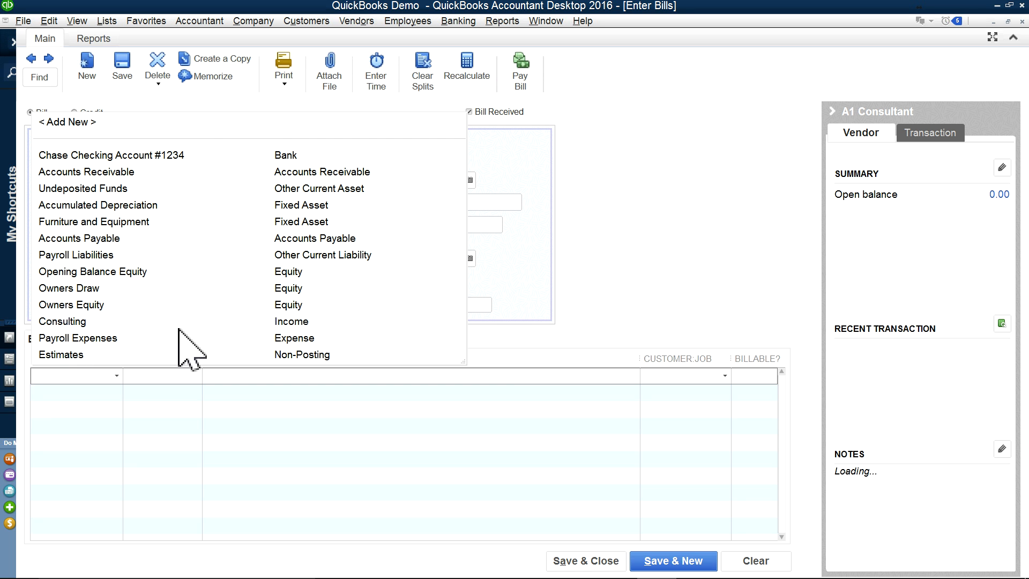
{"action": "left_click", "coordinate": [673, 206]}
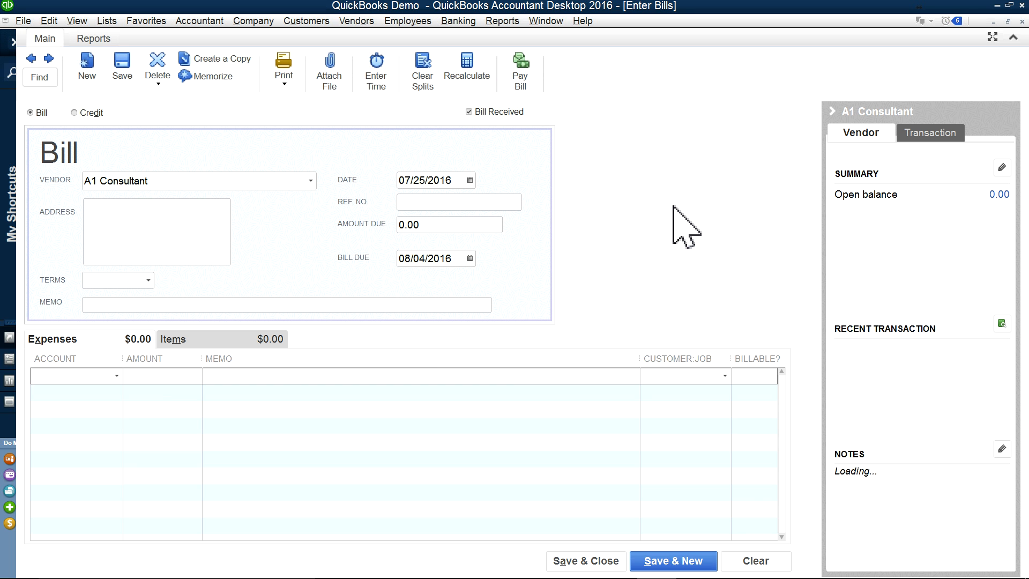
- Start a new expense account from the bill's first expense line and name it Consulting Expense
{"action": "left_click", "coordinate": [115, 376]}
{"action": "left_click", "coordinate": [66, 123]}
{"action": "left_click", "coordinate": [464, 384]}
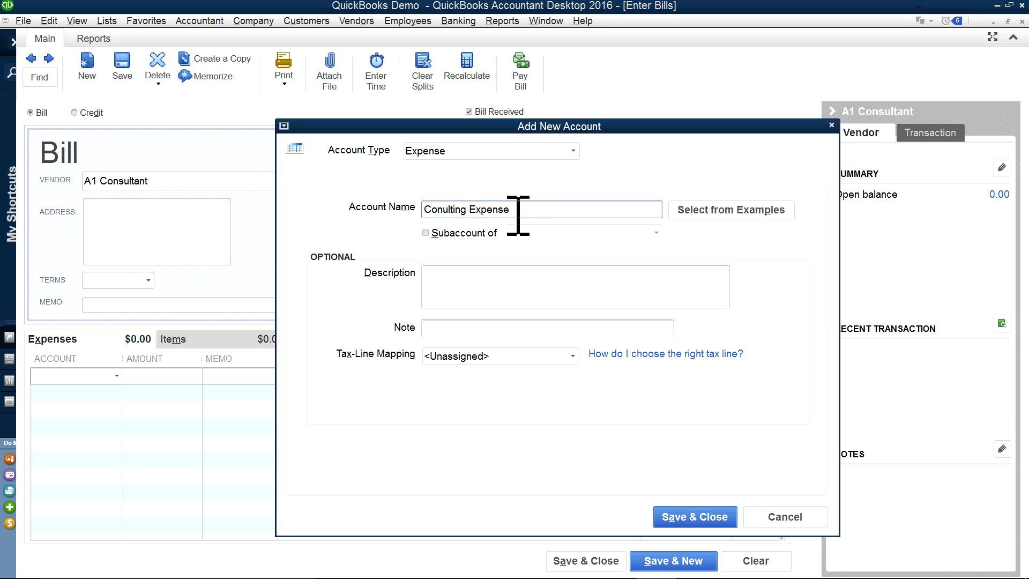
{"action": "left_click_drag", "start_coordinate": [516, 210], "coordinate": [419, 210]}
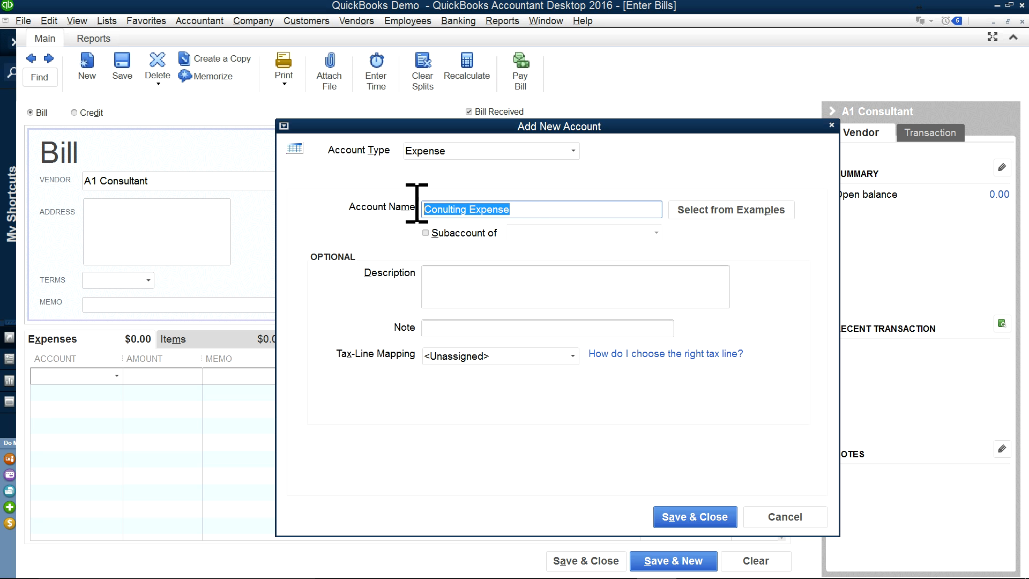
{"action": "left_click", "coordinate": [444, 209]}
{"action": "type", "text": "s"}
- Copy the account name Consulting Expense into the account's description and save the new account
{"action": "left_click_drag", "start_coordinate": [522, 214], "coordinate": [354, 208]}
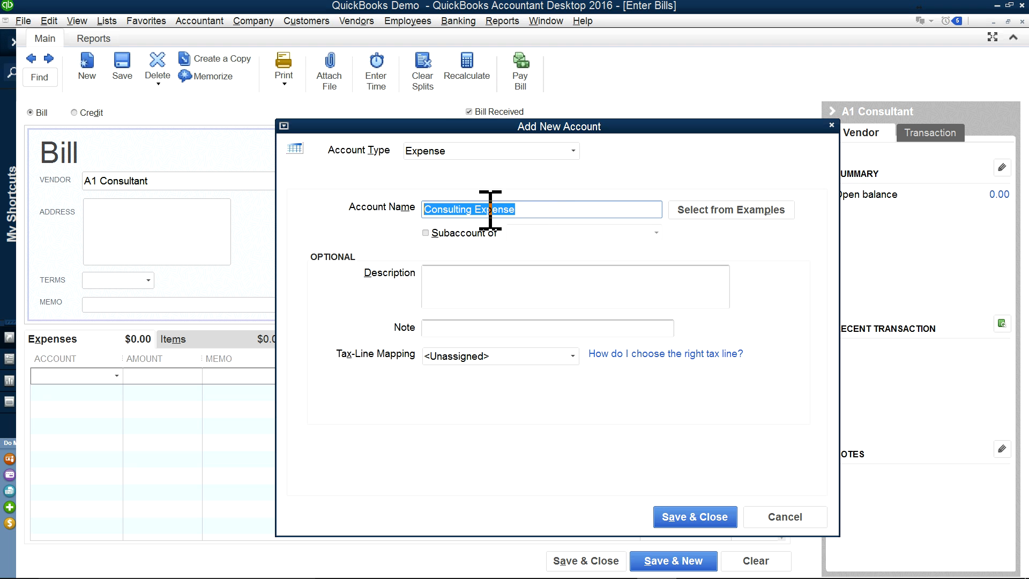
{"action": "right_click", "coordinate": [468, 210]}
{"action": "left_click", "coordinate": [485, 248]}
{"action": "left_click", "coordinate": [462, 293]}
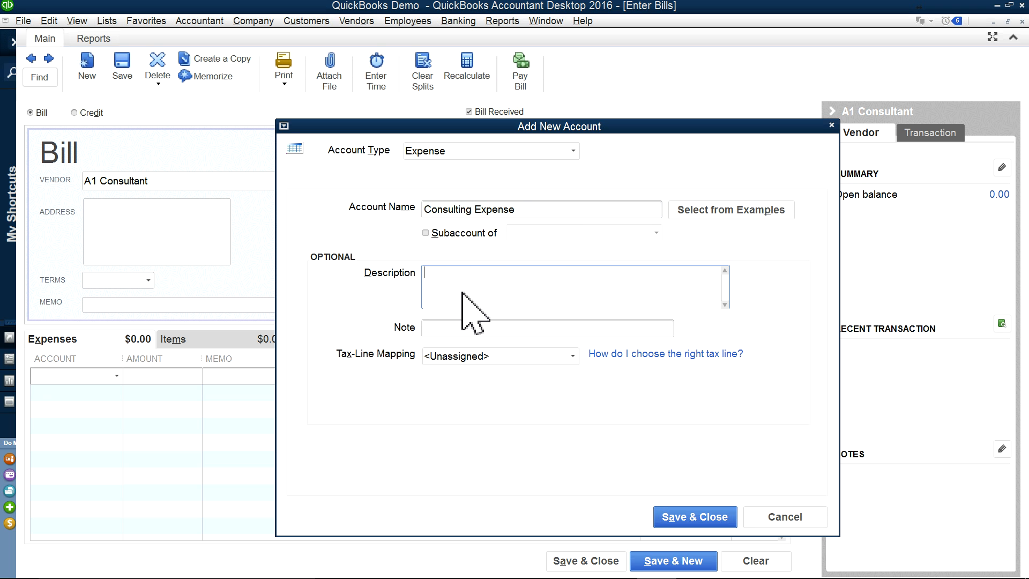
{"action": "right_click", "coordinate": [471, 284]}
{"action": "left_click", "coordinate": [491, 323]}
{"action": "left_click", "coordinate": [668, 517]}
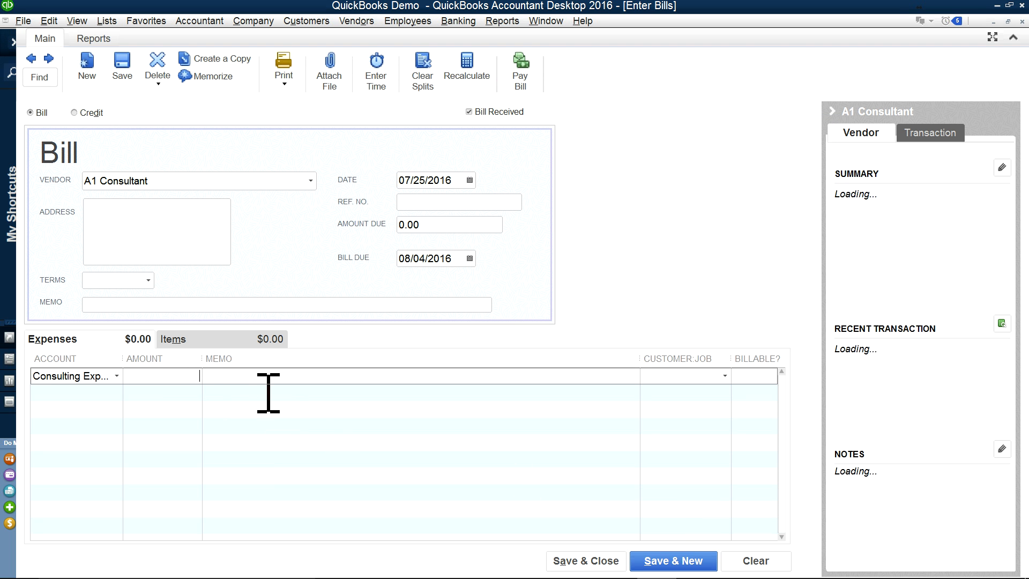
- Enter 200.00 on the Consulting Expense line, with reference number 897 and Net 30 terms for the bill
{"action": "type", "text": "200.00"}
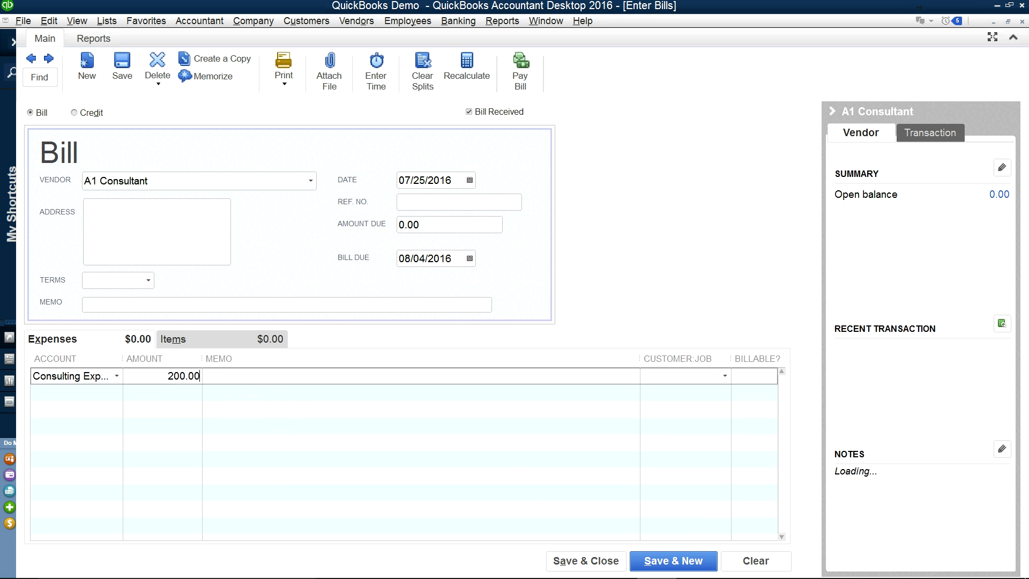
{"action": "left_click", "coordinate": [403, 436]}
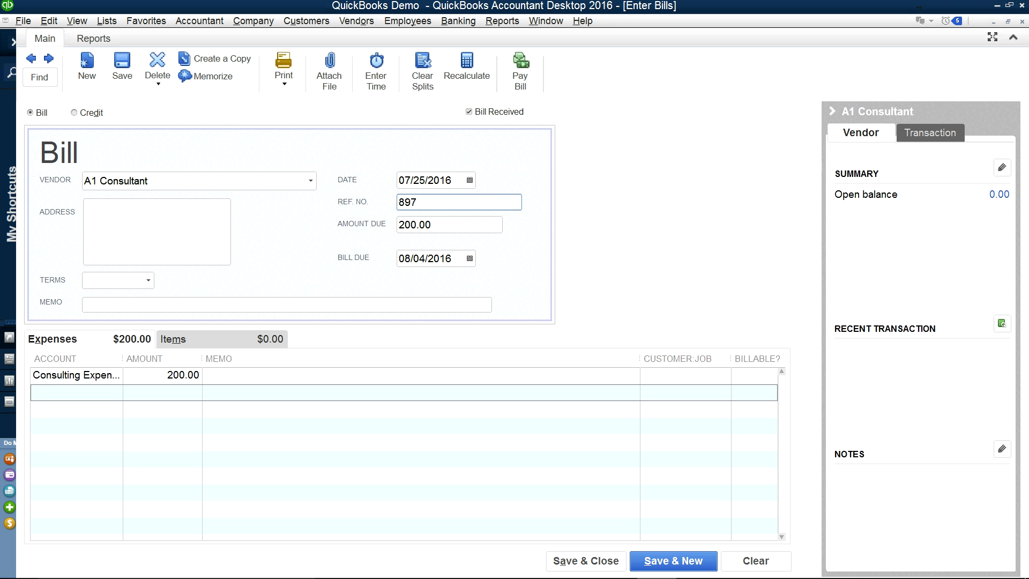
{"action": "left_click", "coordinate": [149, 280]}
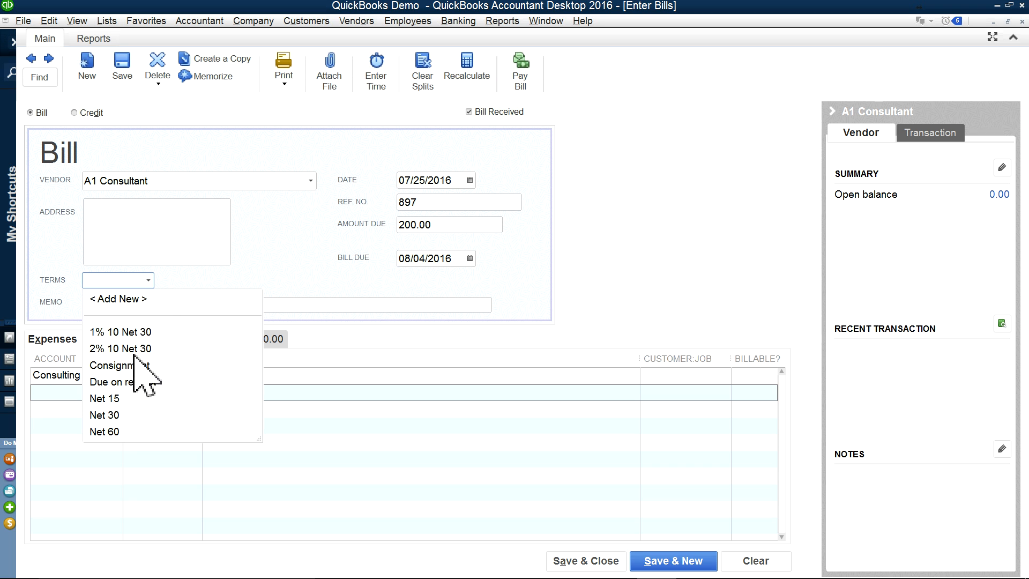
{"action": "left_click", "coordinate": [105, 415]}
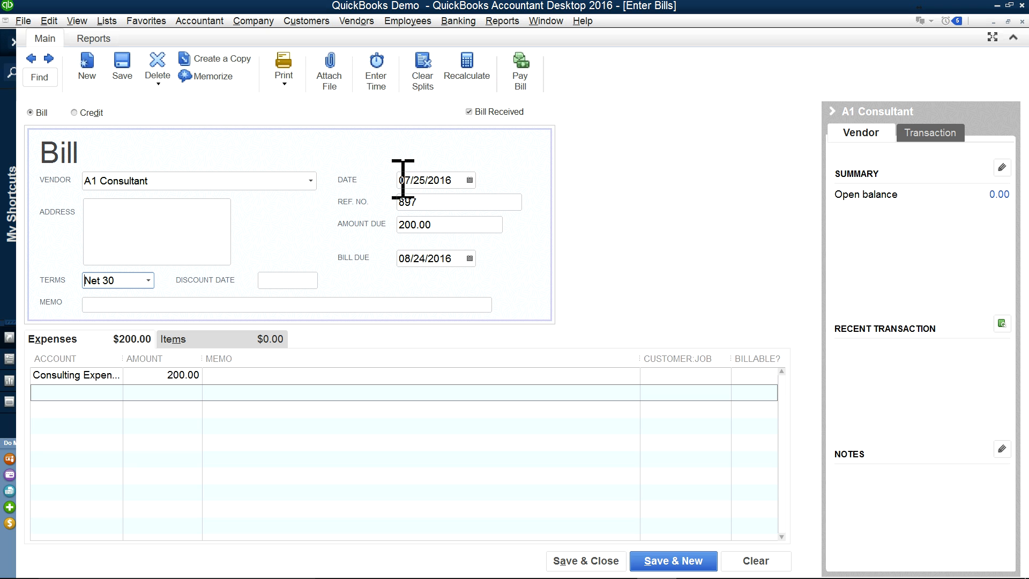
- Save and close the bill, keeping the changed terms as the vendor's default for next time
{"action": "left_click_drag", "start_coordinate": [402, 179], "coordinate": [440, 183]}
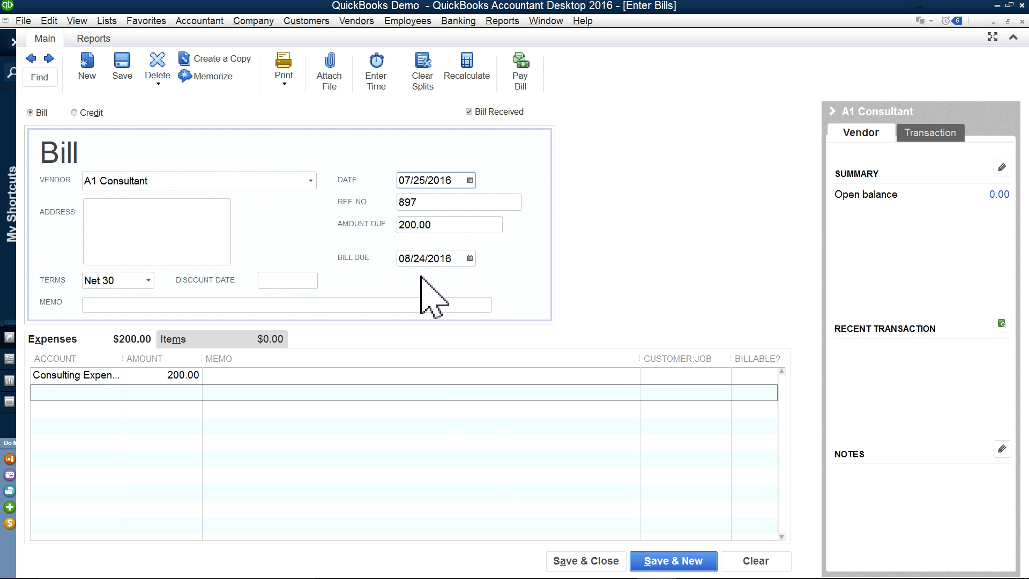
{"action": "left_click", "coordinate": [589, 560]}
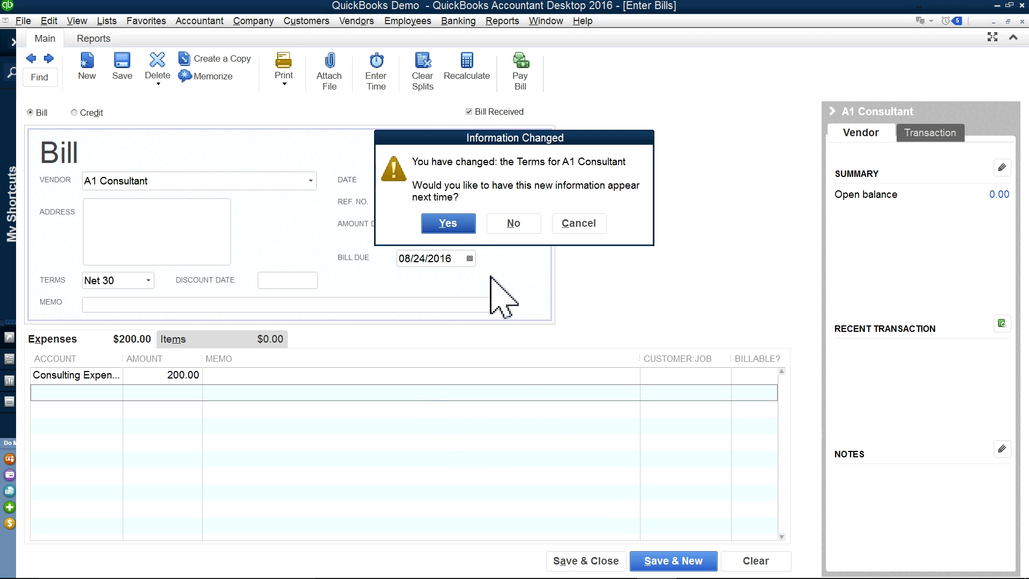
{"action": "left_click", "coordinate": [458, 222]}
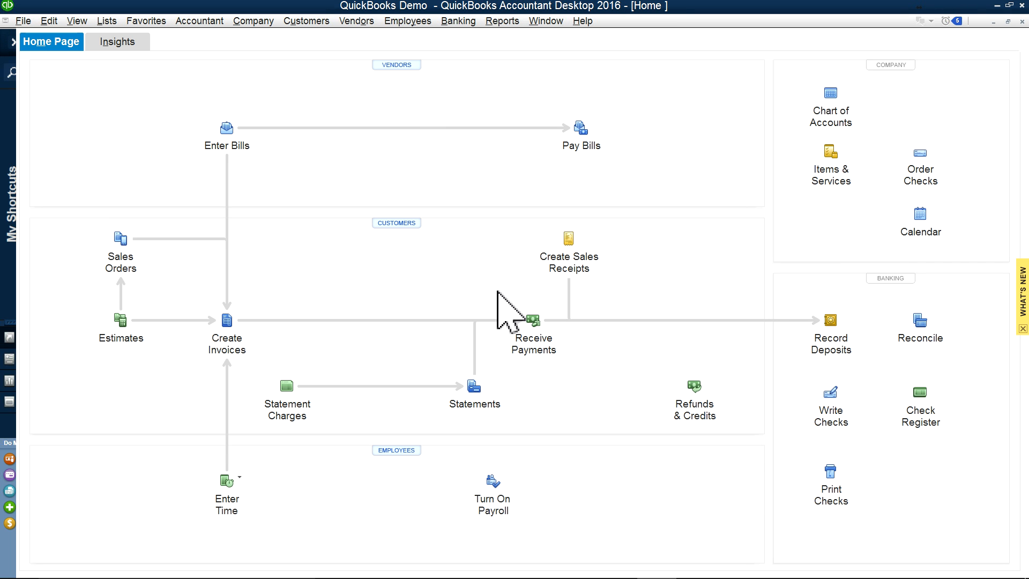
- Open the Vendor Center and widen the vendor list to review A1 Consultant's balance and transactions
{"action": "left_click", "coordinate": [356, 21]}
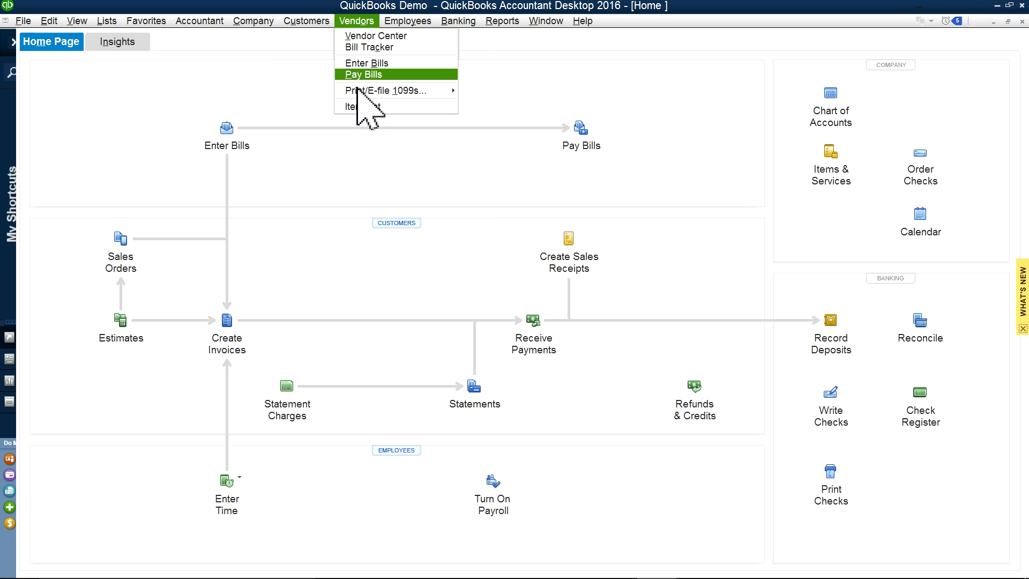
{"action": "left_click", "coordinate": [352, 36]}
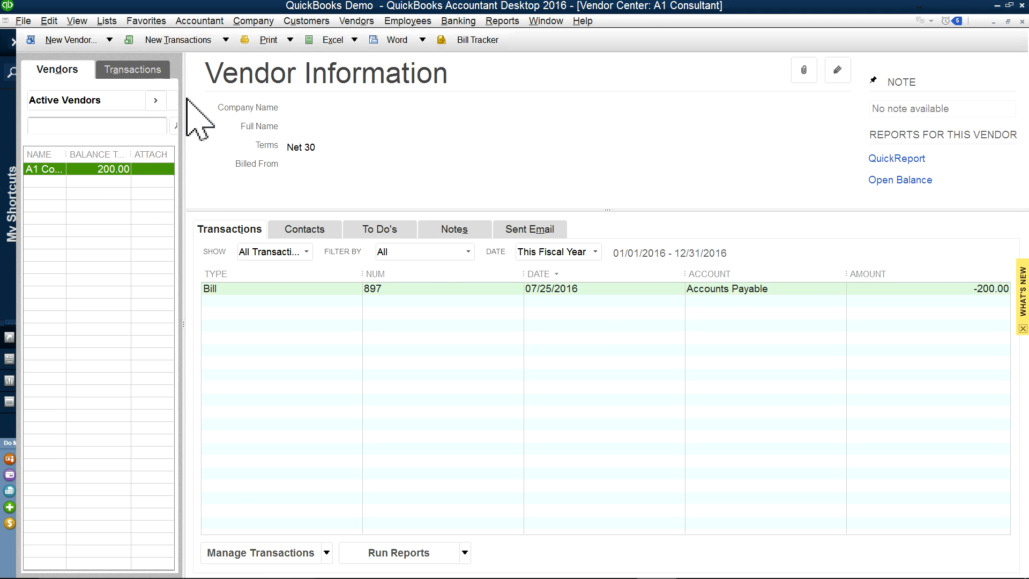
{"action": "left_click_drag", "start_coordinate": [178, 96], "coordinate": [317, 120]}
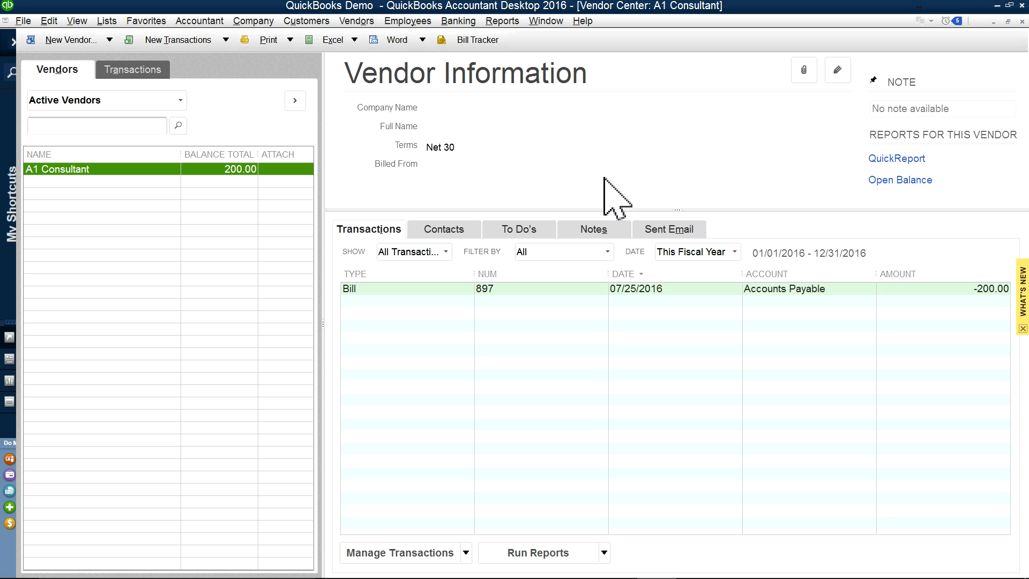
- Close the Vendor Center and select A1 Consultant's bill with reference 897 for payment from the Chase checking account
{"action": "left_click", "coordinate": [351, 22]}
{"action": "left_click", "coordinate": [1018, 22]}
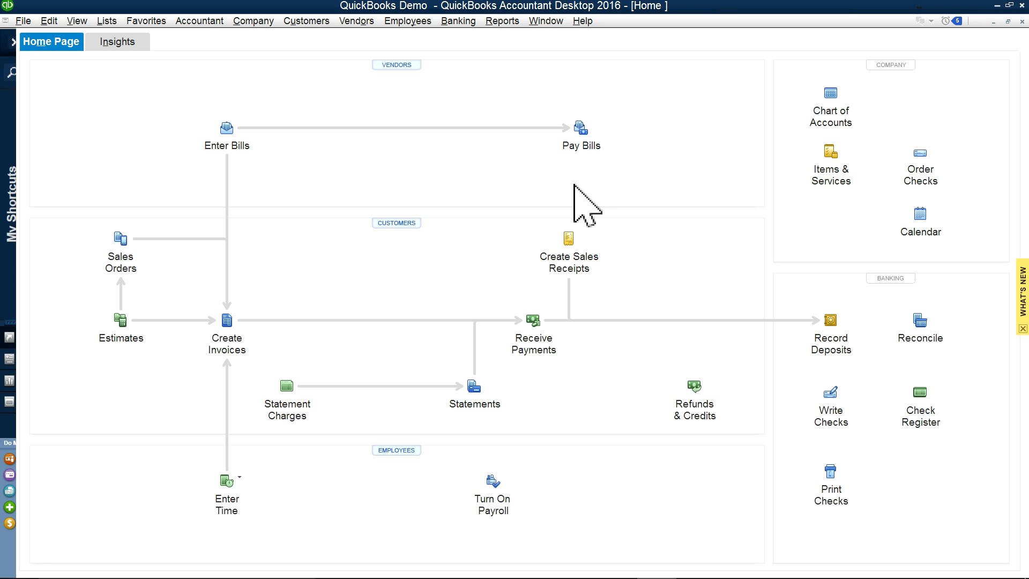
{"action": "left_click", "coordinate": [578, 146]}
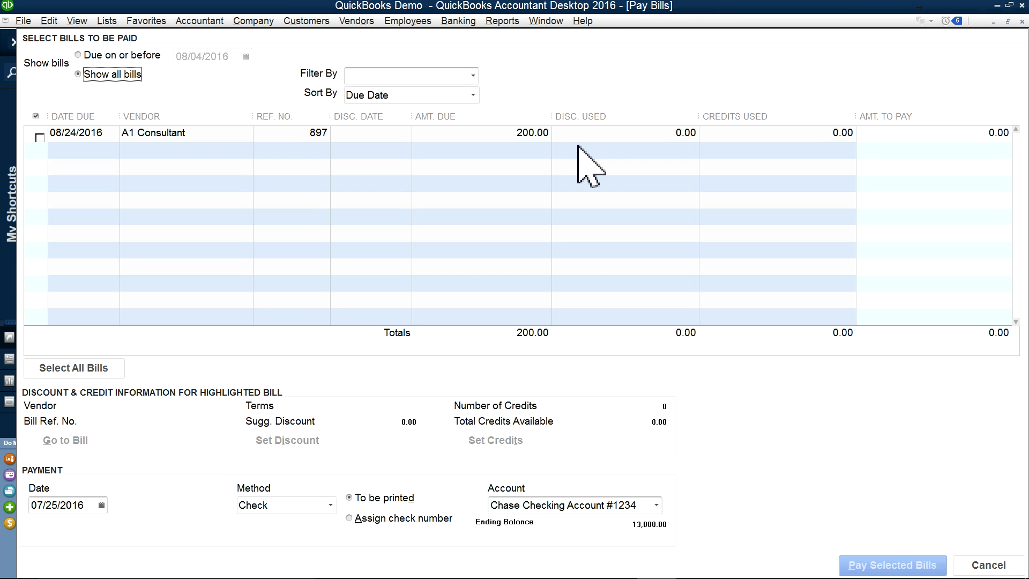
{"action": "left_click", "coordinate": [41, 137]}
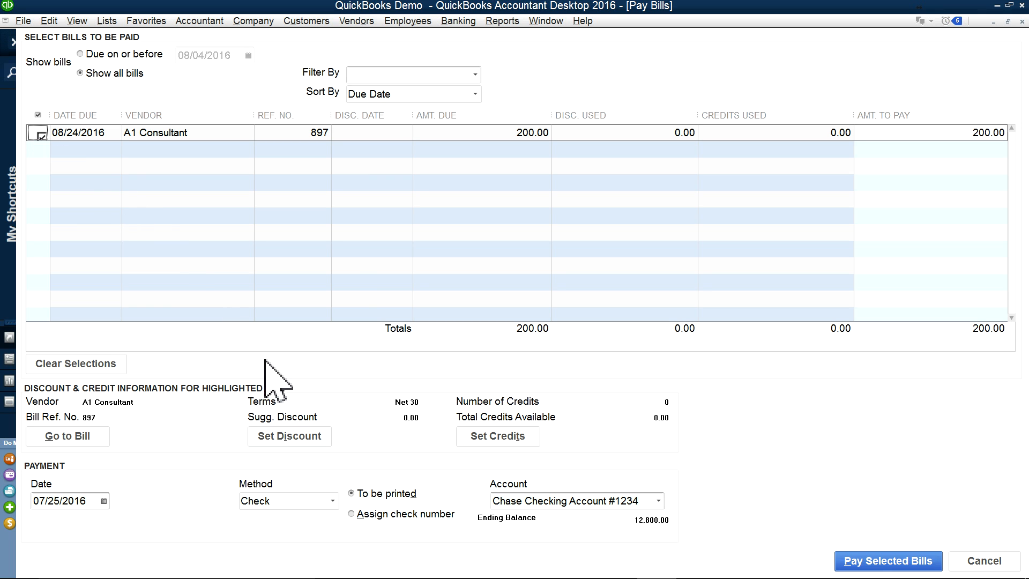
{"action": "left_click", "coordinate": [657, 501]}
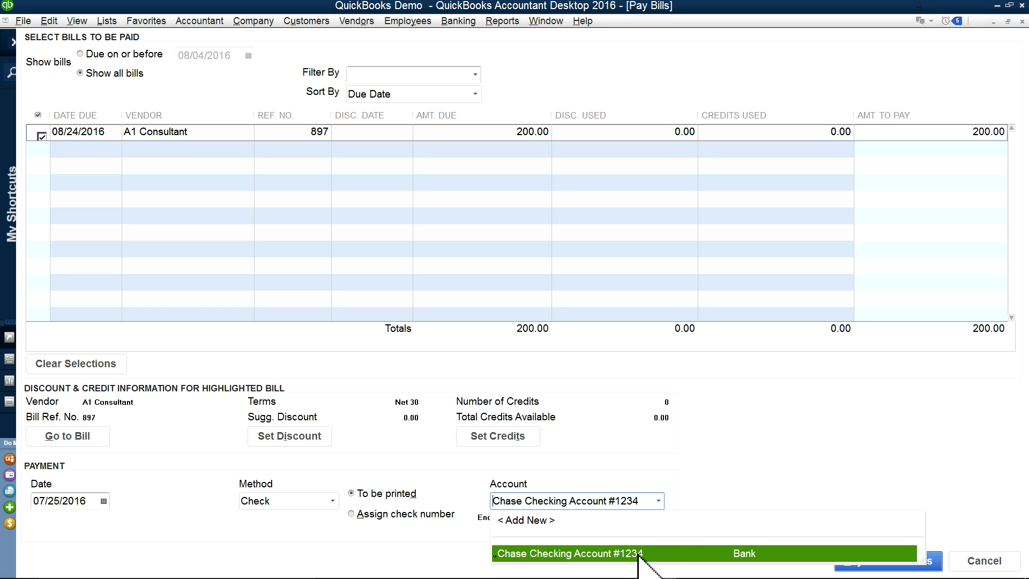
{"action": "left_click", "coordinate": [701, 499]}
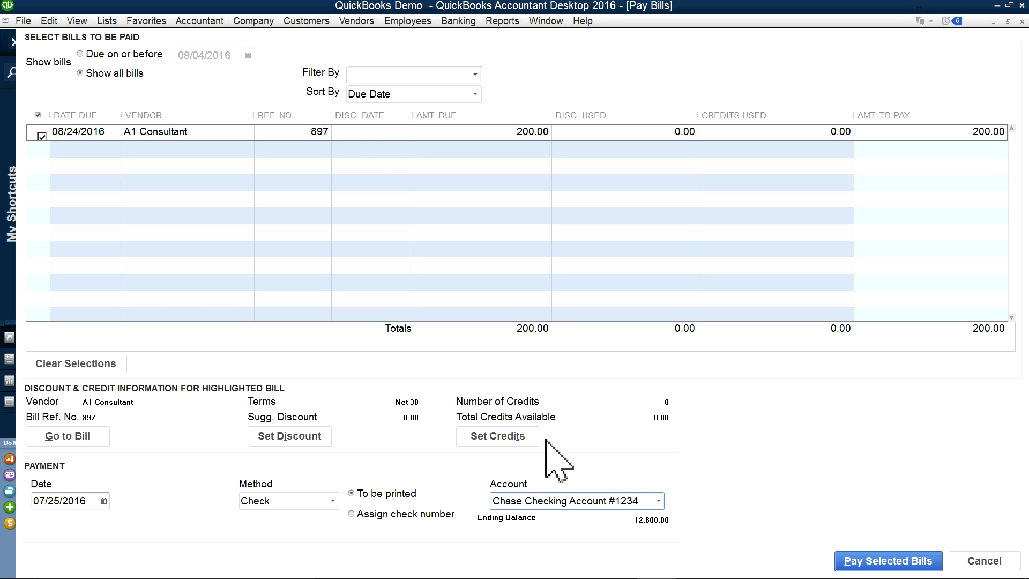
- Date the bill payment 07/26/2016 and choose to assign the check number instead of printing the check
{"action": "left_click", "coordinate": [104, 502]}
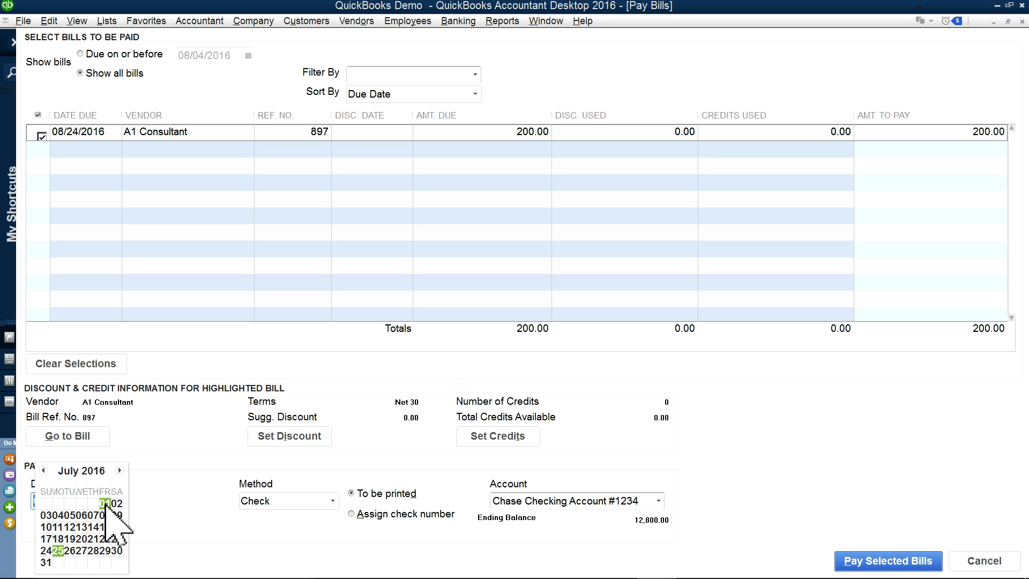
{"action": "left_click", "coordinate": [72, 552]}
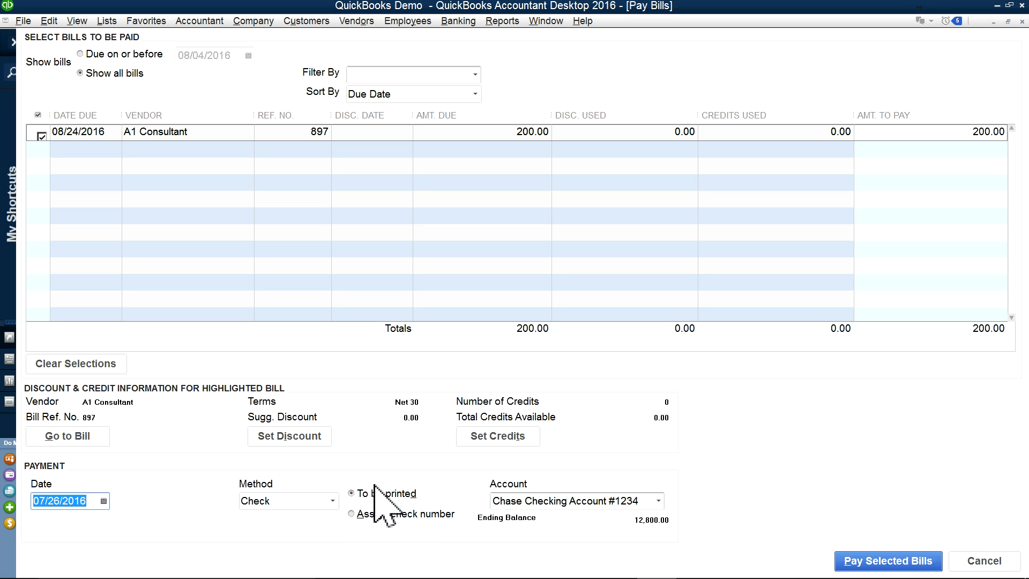
{"action": "left_click", "coordinate": [352, 513]}
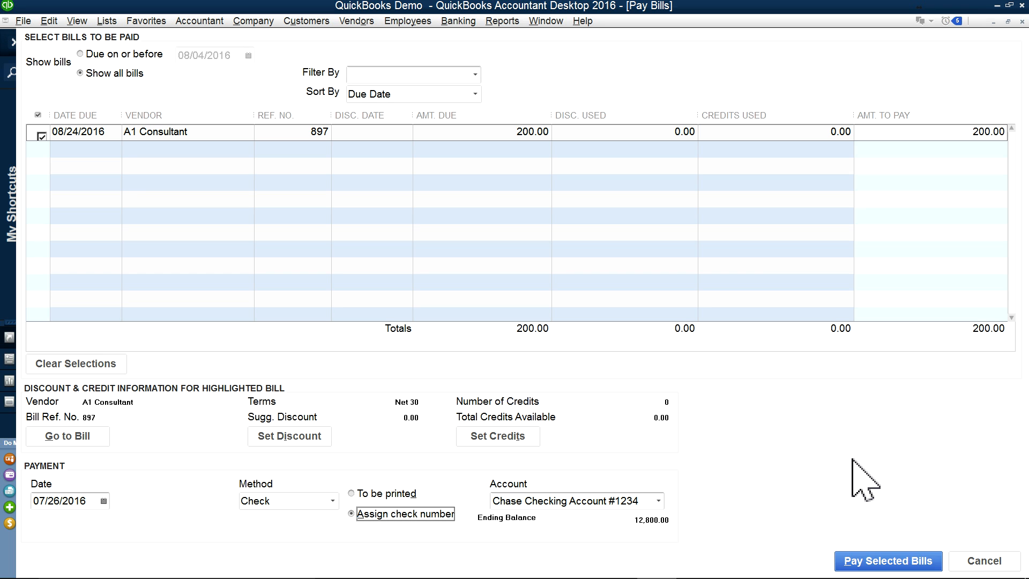
- Pay the selected bill with check number 1001 and dismiss the payment summary
{"action": "left_click", "coordinate": [861, 563]}
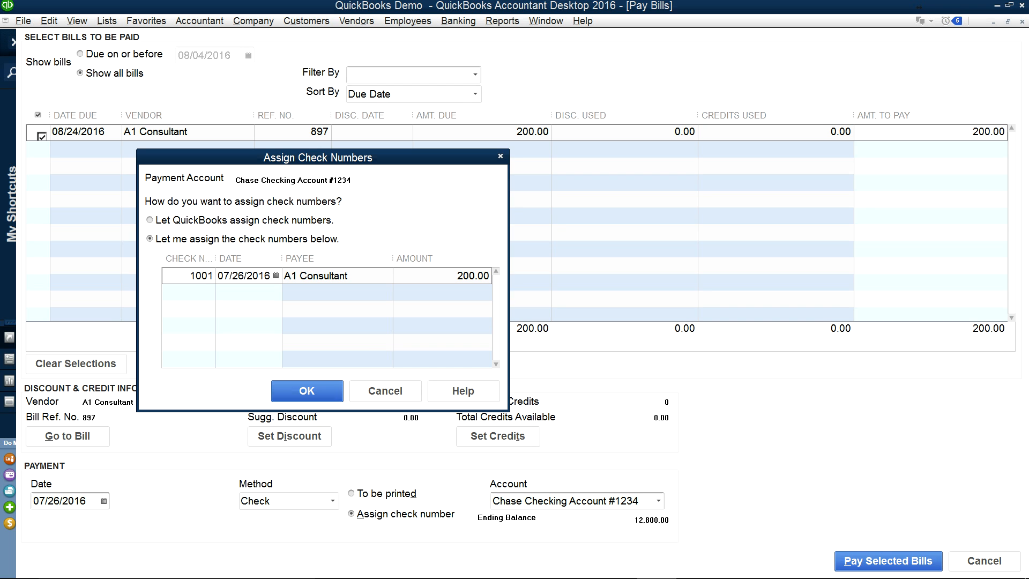
{"action": "type", "text": "1001"}
{"action": "left_click", "coordinate": [331, 392]}
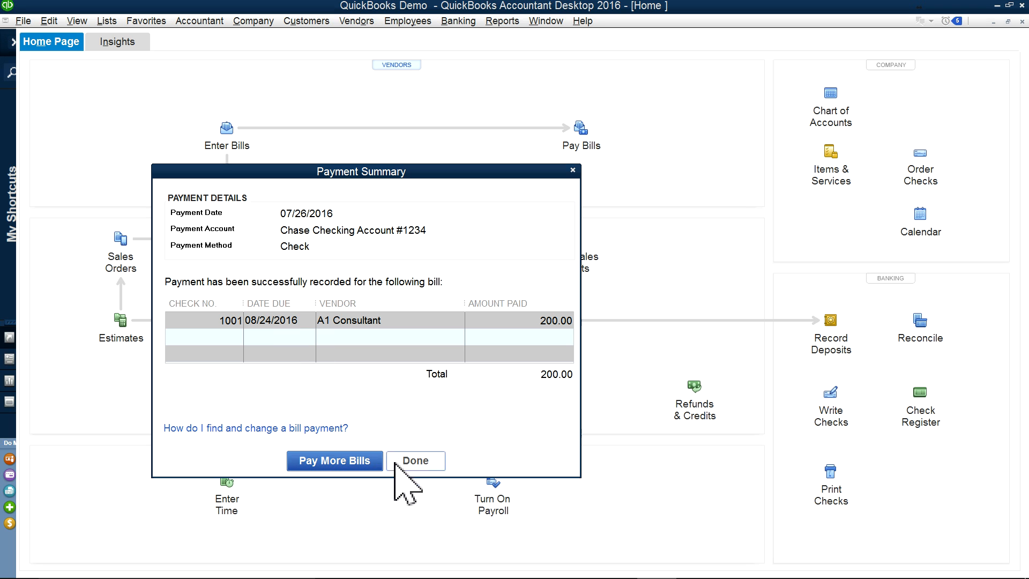
{"action": "left_click", "coordinate": [426, 462]}
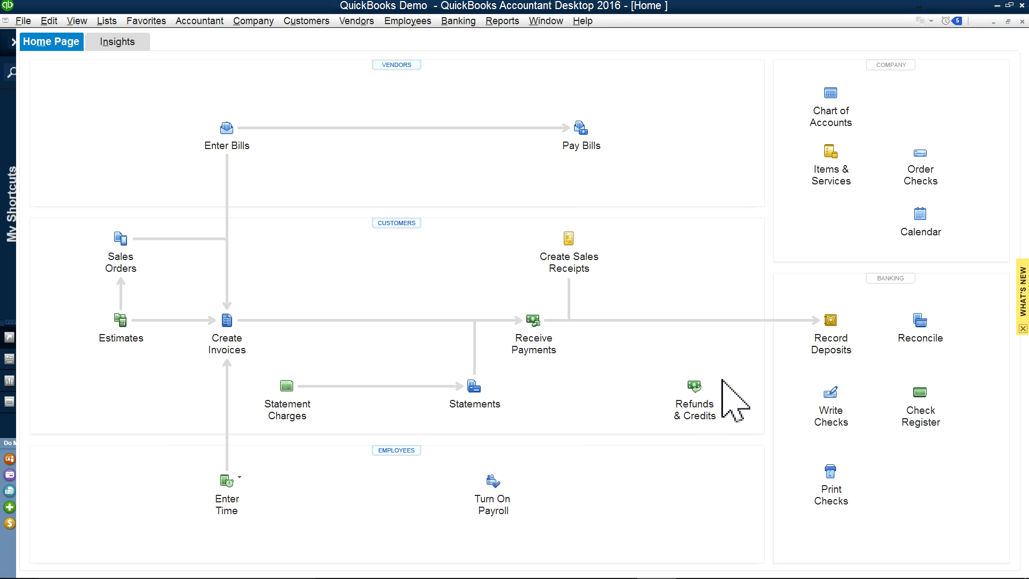
- Refresh the Profit & Loss report with an end date of 07/31/2016 and return to the Home page
{"action": "left_click", "coordinate": [545, 21]}
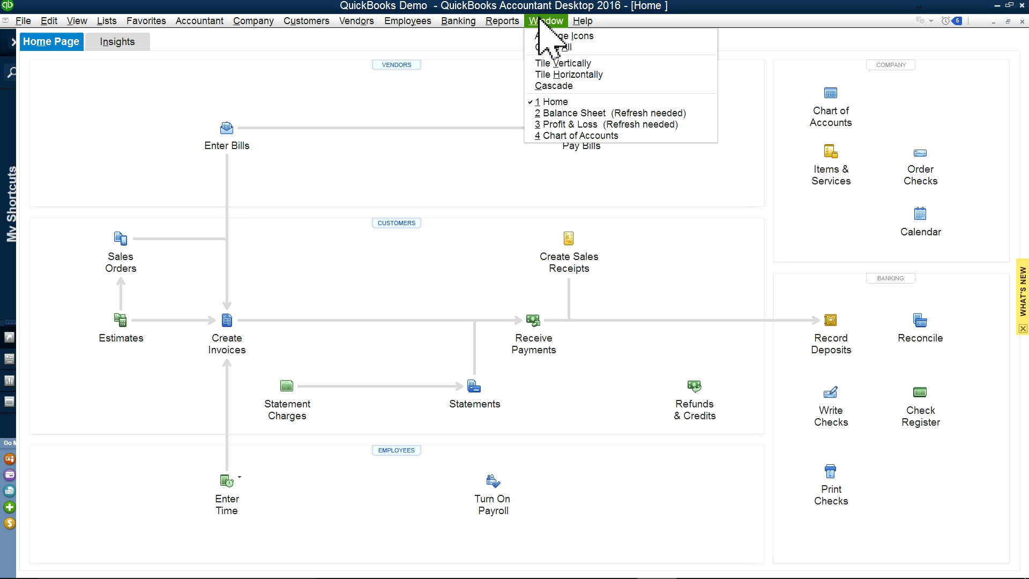
{"action": "left_click", "coordinate": [545, 125]}
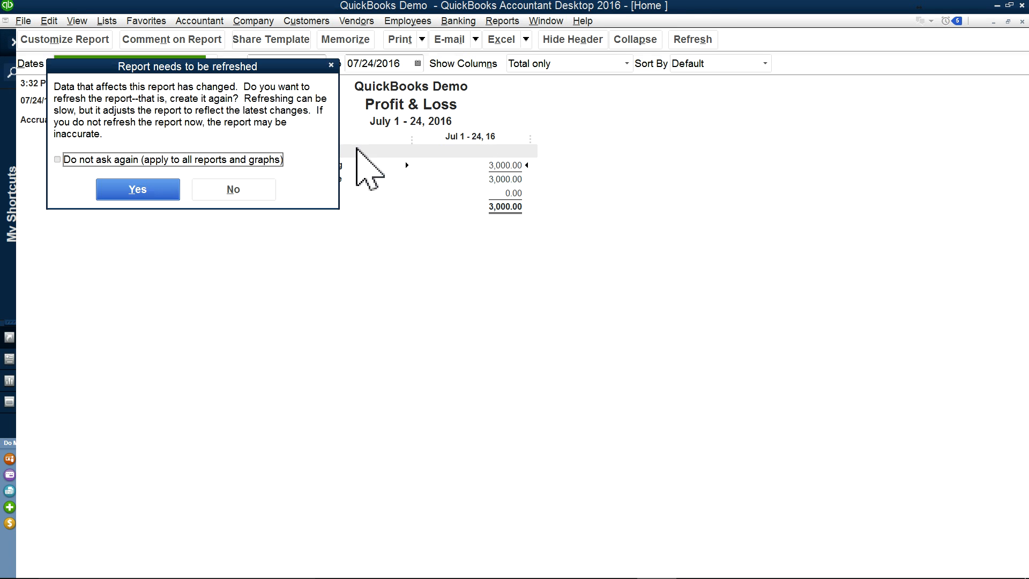
{"action": "left_click", "coordinate": [140, 189]}
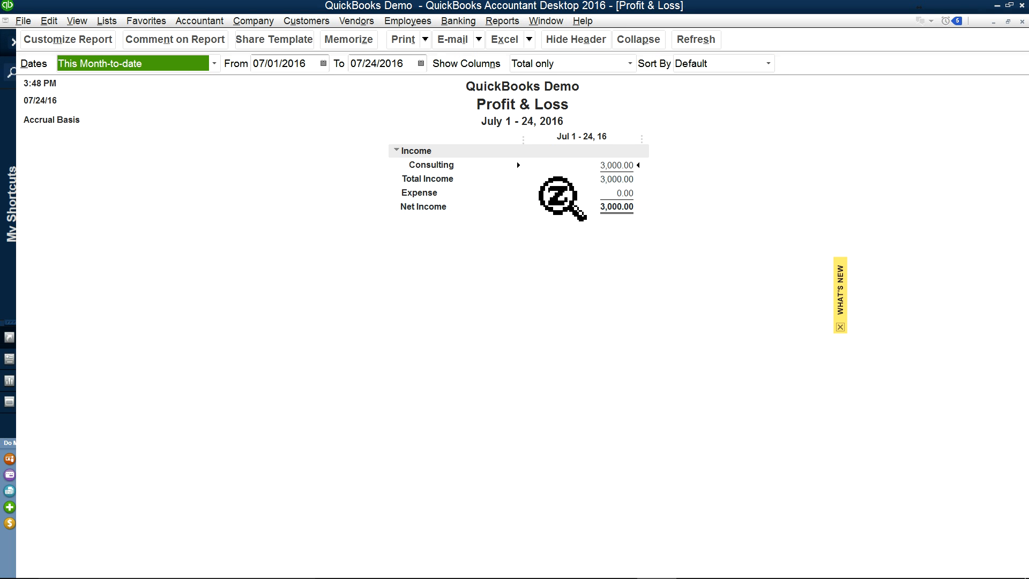
{"action": "left_click", "coordinate": [421, 64]}
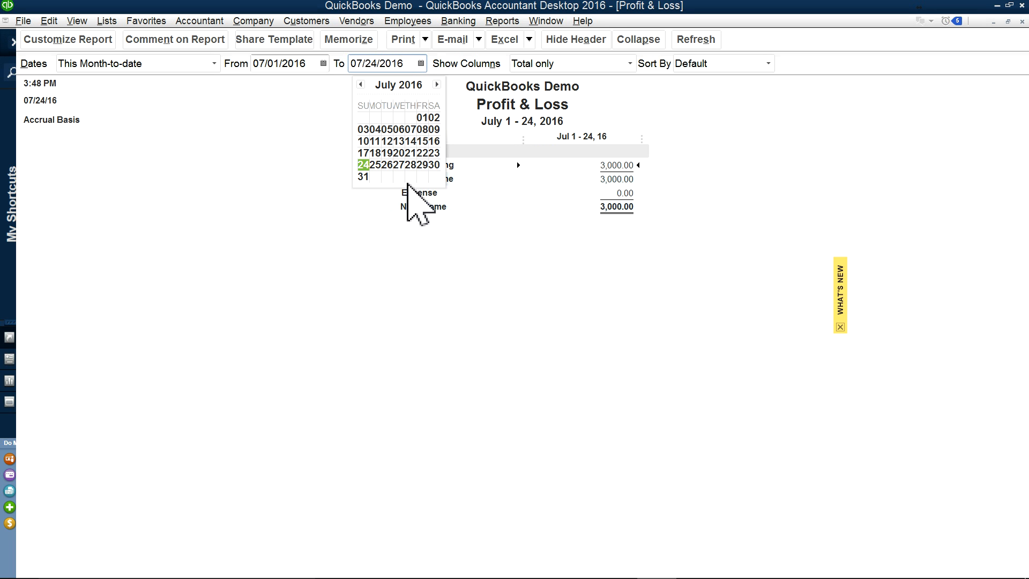
{"action": "left_click", "coordinate": [363, 176]}
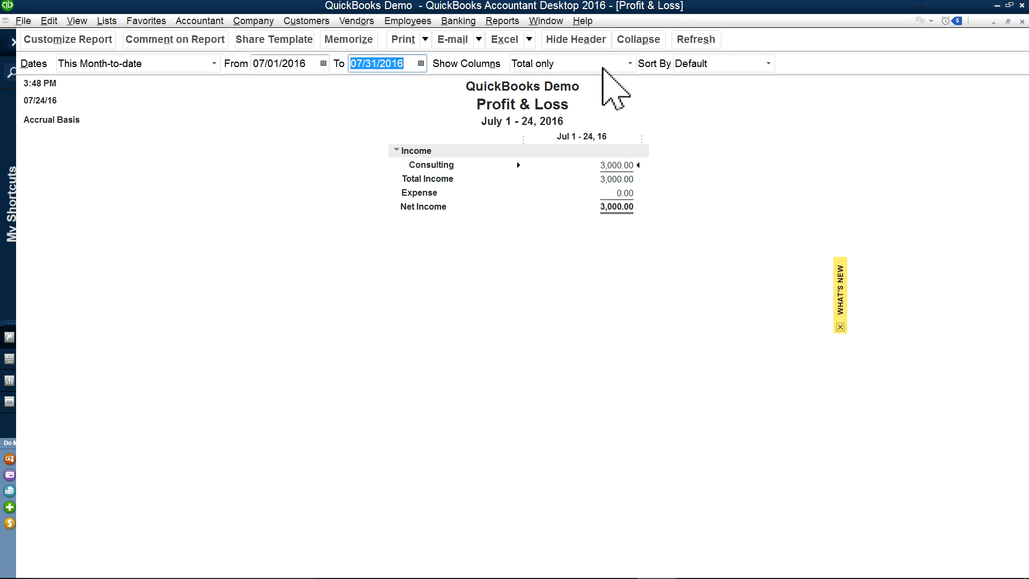
{"action": "left_click", "coordinate": [696, 40]}
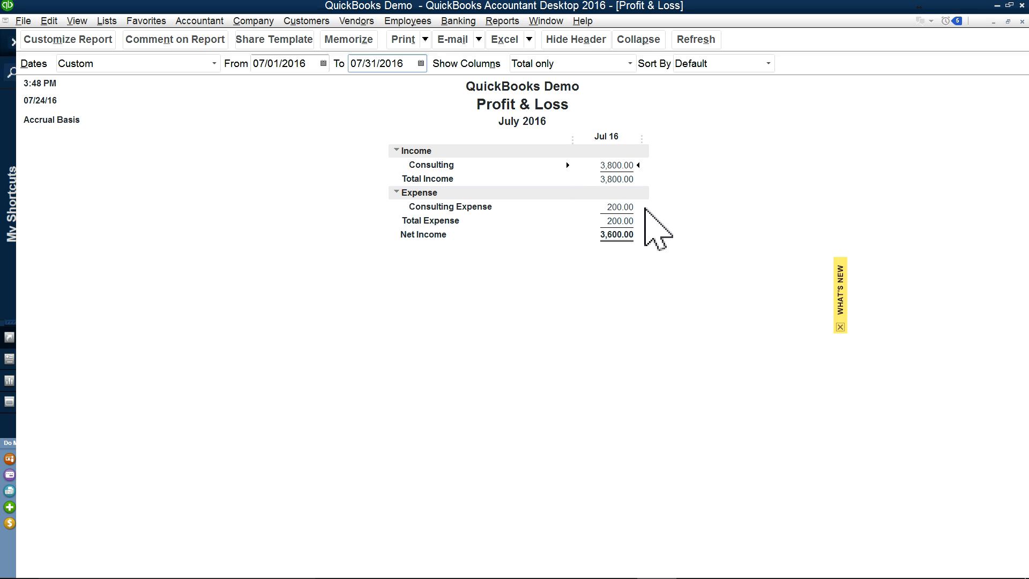
{"action": "left_click", "coordinate": [610, 234]}
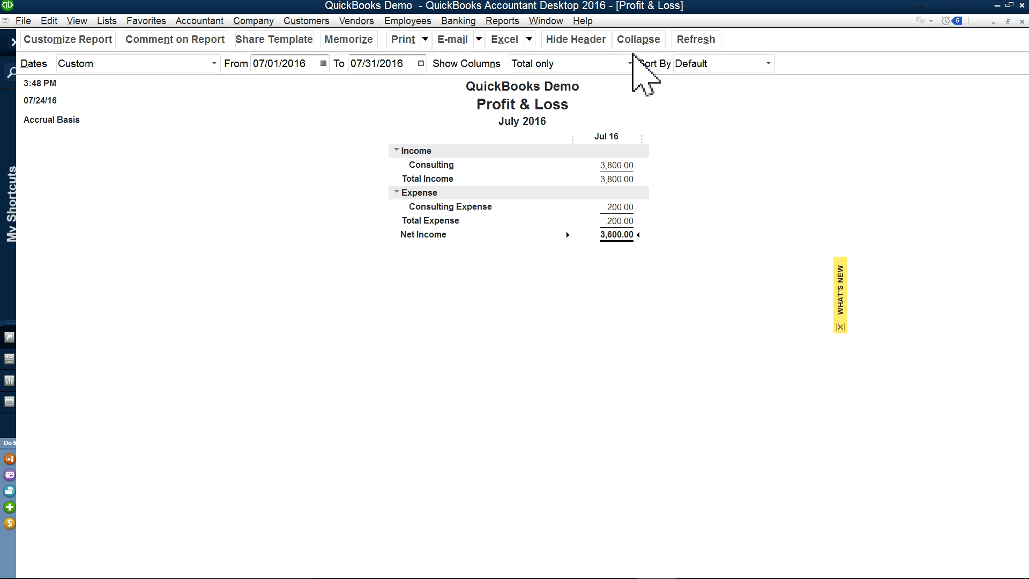
{"action": "left_click", "coordinate": [548, 22]}
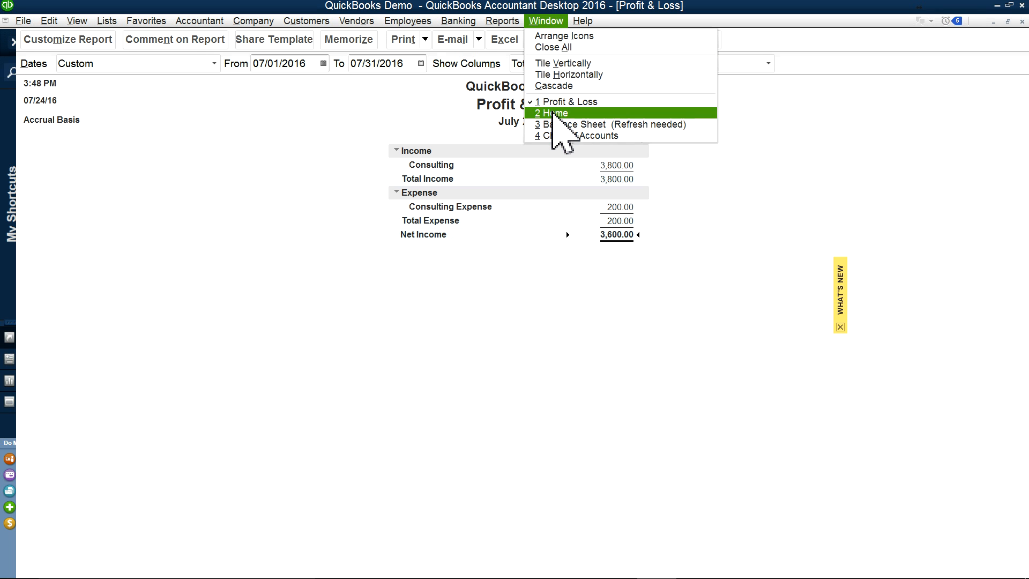
{"action": "left_click", "coordinate": [590, 110]}
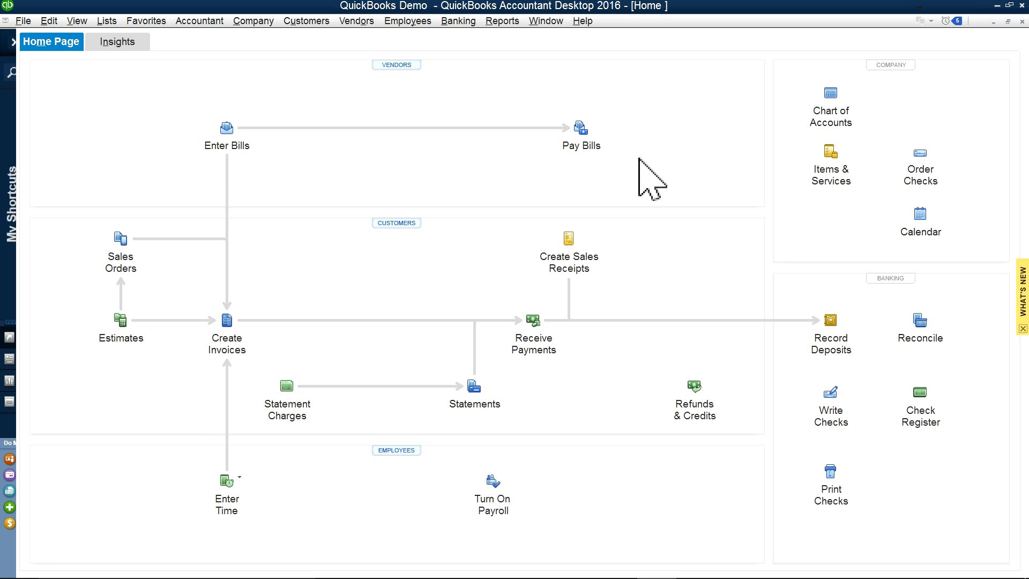
- Reopen the Profit & Loss report and change its report basis to Cash
{"action": "left_click", "coordinate": [545, 22]}
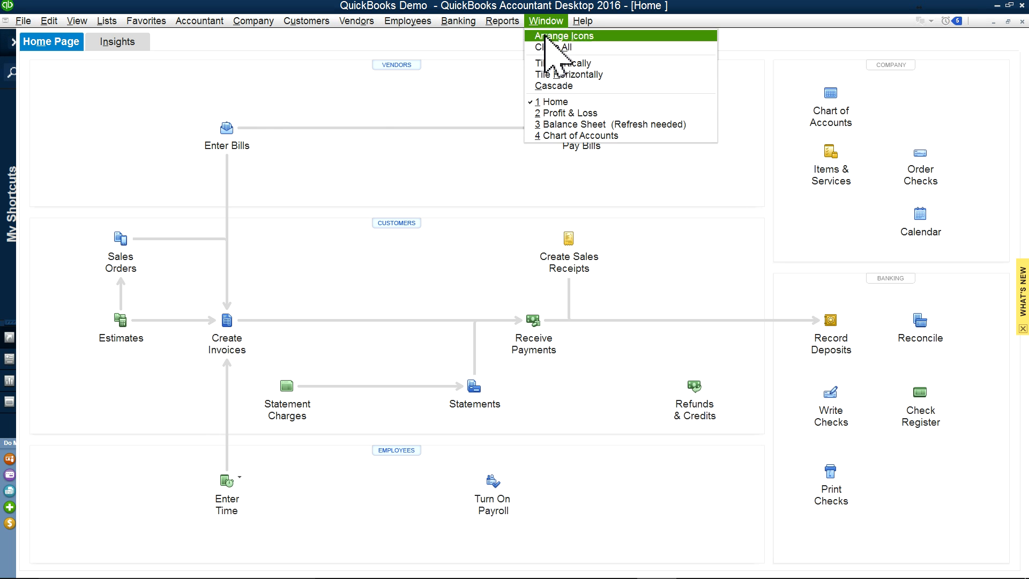
{"action": "left_click", "coordinate": [550, 113]}
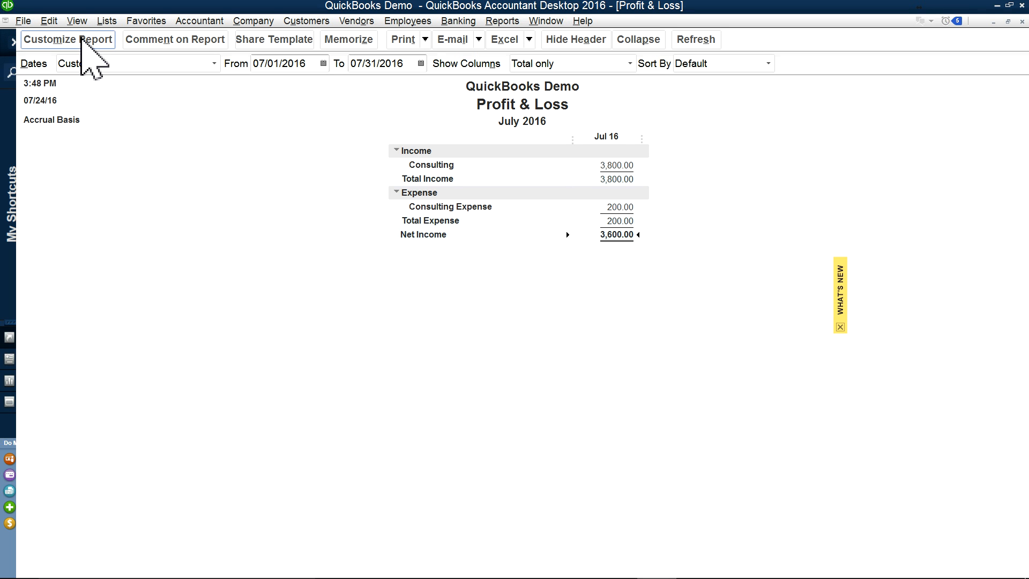
{"action": "left_click", "coordinate": [26, 36]}
{"action": "left_click", "coordinate": [173, 233]}
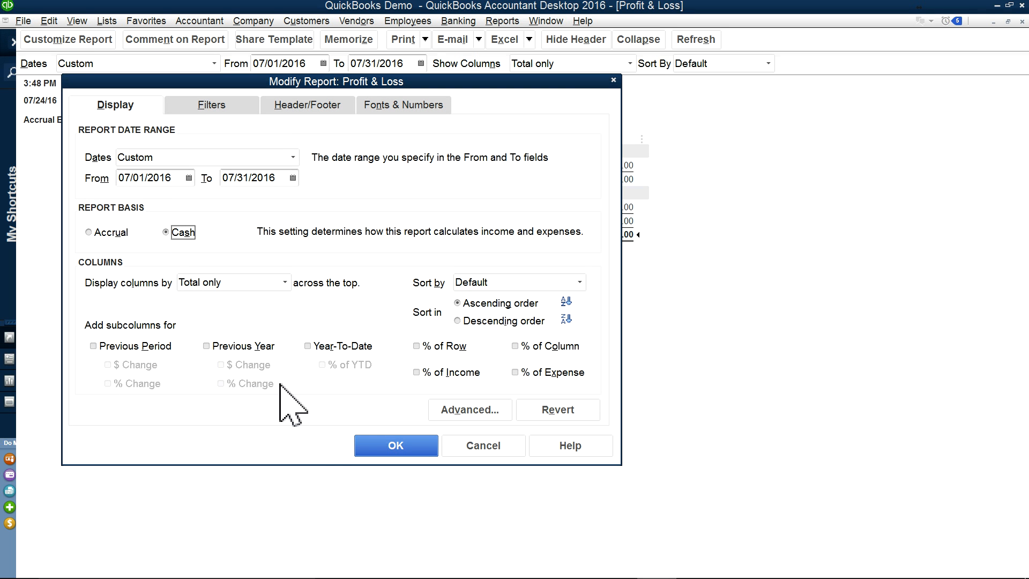
{"action": "left_click", "coordinate": [391, 446]}
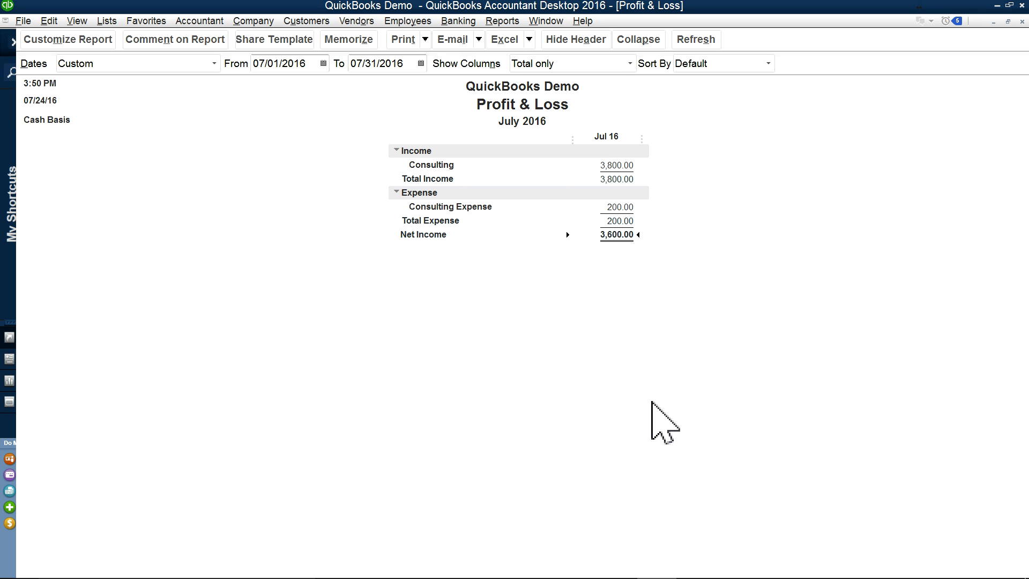
- Return to the Home page and open a blank check for writing
{"action": "left_click", "coordinate": [541, 25]}
{"action": "left_click", "coordinate": [504, 22]}
{"action": "left_click", "coordinate": [511, 23]}
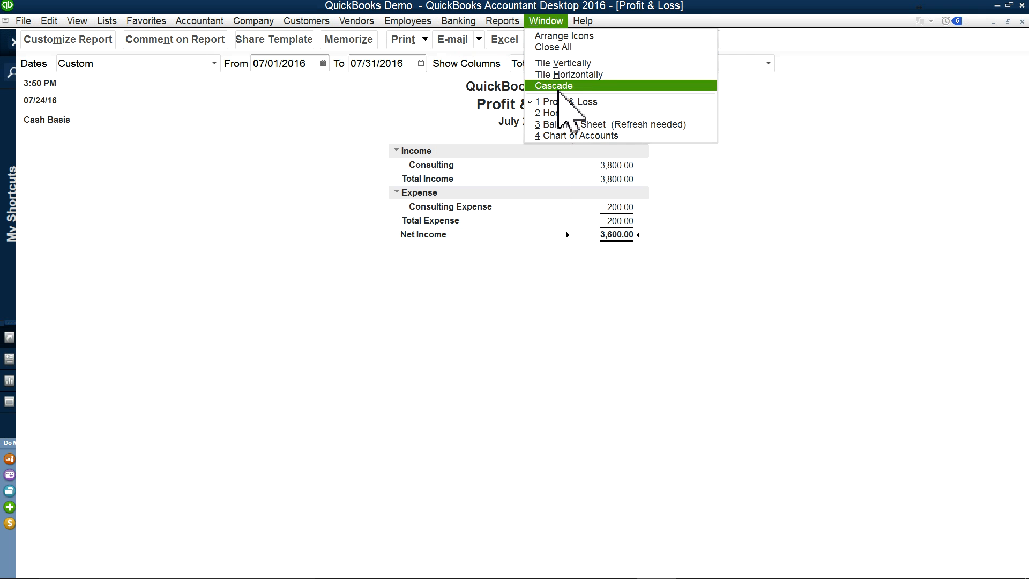
{"action": "left_click", "coordinate": [587, 114]}
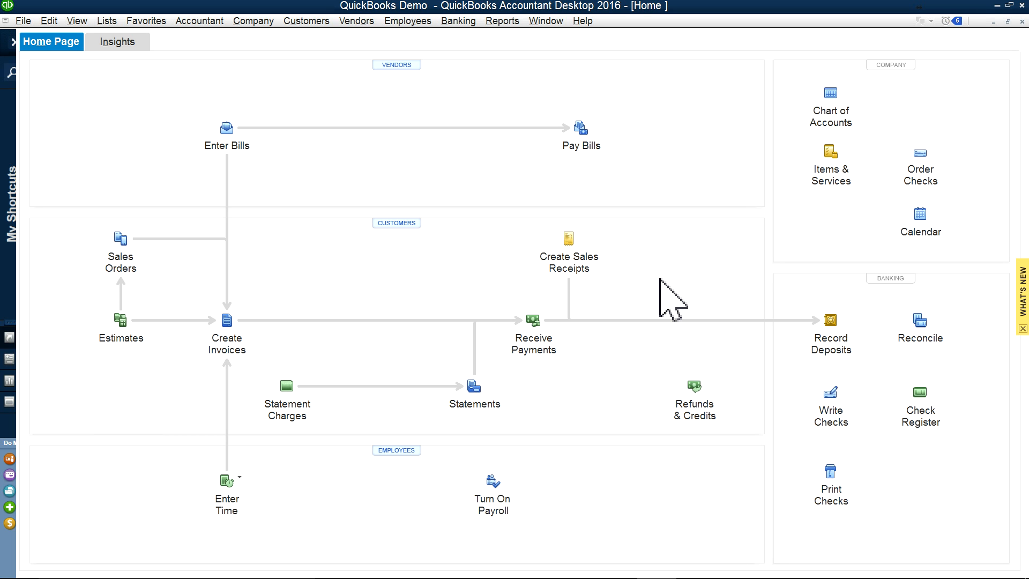
{"action": "left_click", "coordinate": [830, 419]}
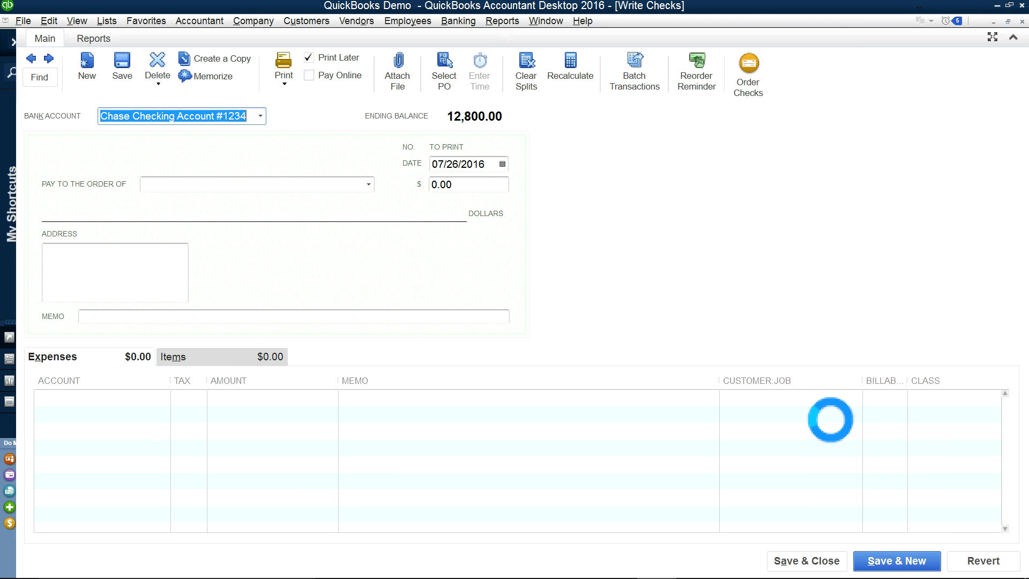
- Enter Verizon as the check's payee and add it as a new vendor
{"action": "left_click", "coordinate": [197, 185]}
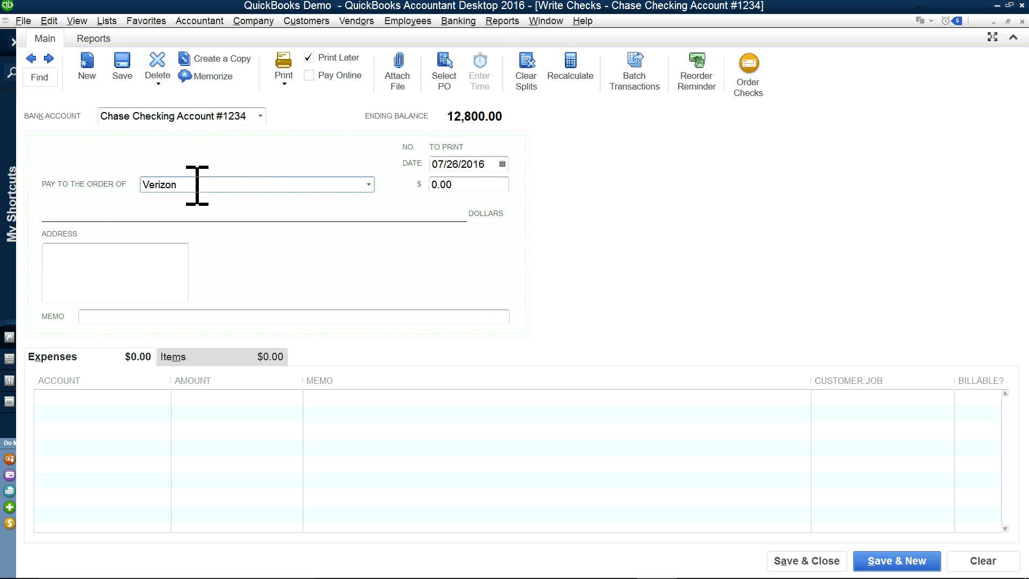
{"action": "type", "text": "Verizon"}
{"action": "left_click", "coordinate": [132, 266]}
{"action": "left_click", "coordinate": [445, 273]}
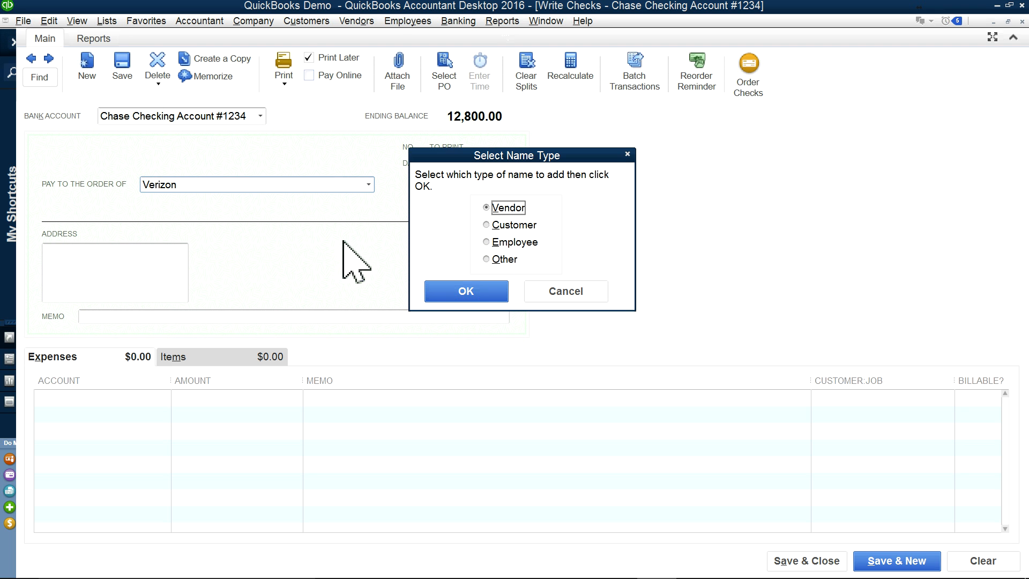
{"action": "left_click", "coordinate": [475, 295]}
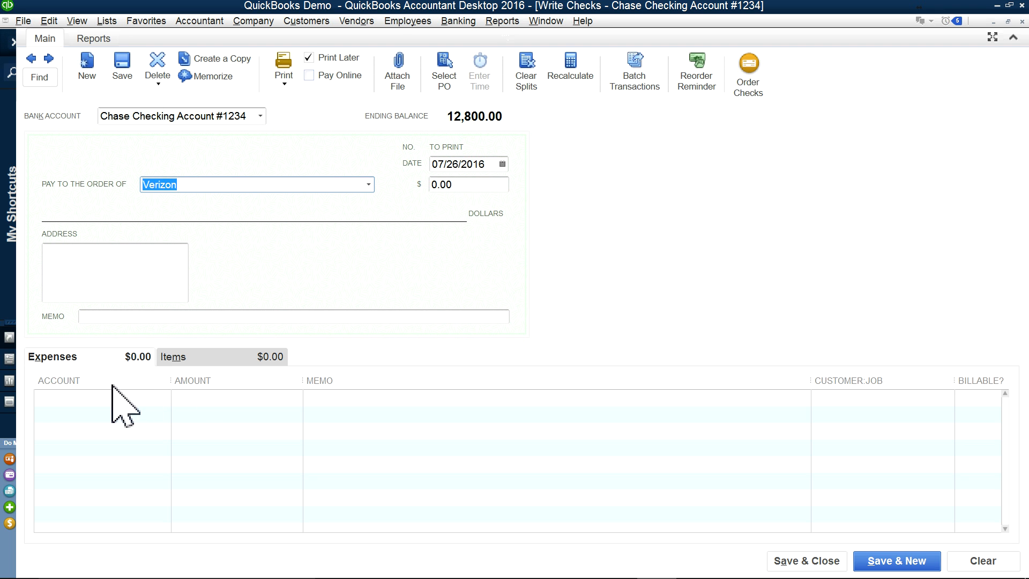
{"action": "left_click", "coordinate": [88, 397]}
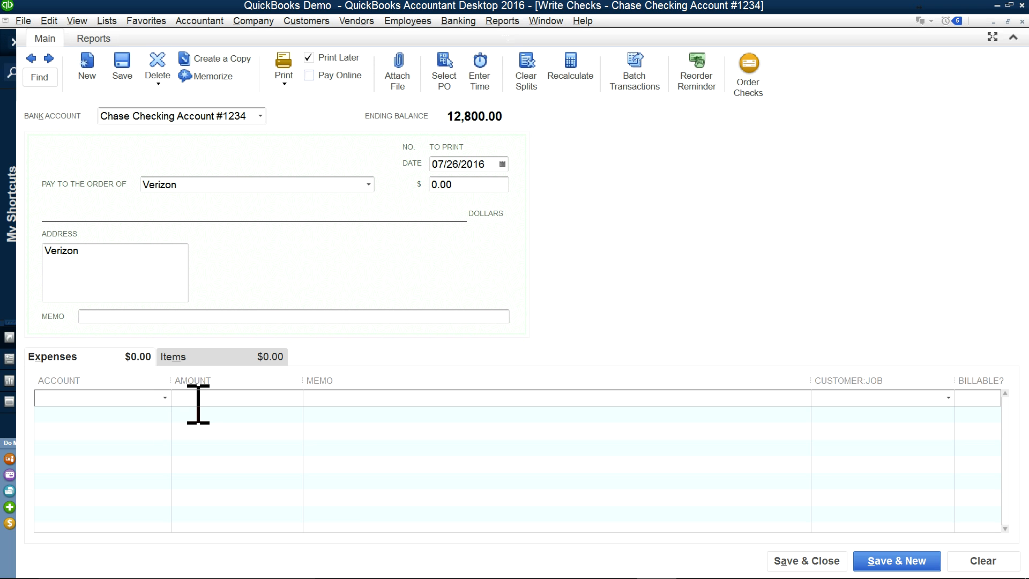
{"action": "type", "text": "telephone"}
{"action": "key", "text": "Tab"}
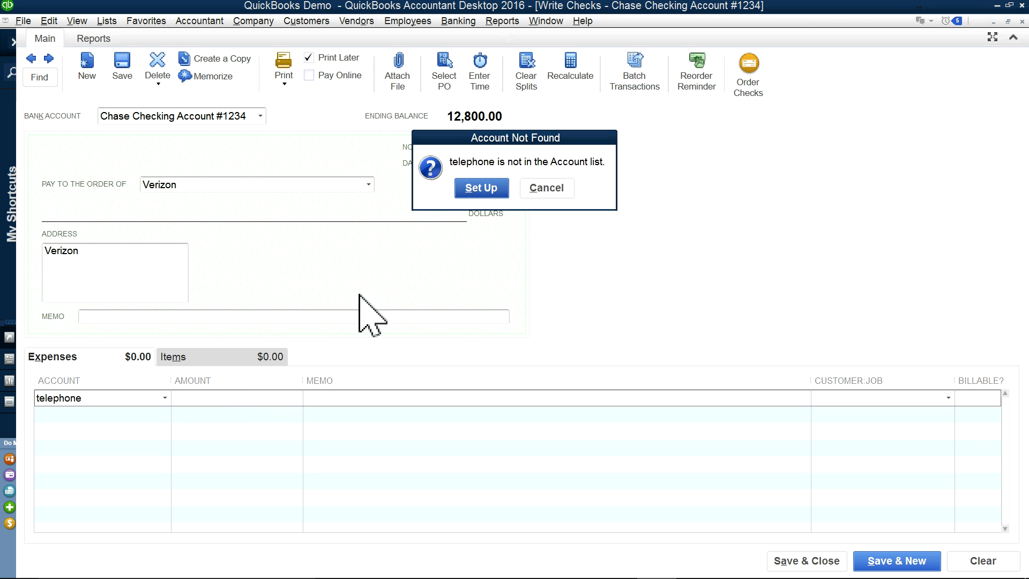
{"action": "left_click", "coordinate": [545, 188]}
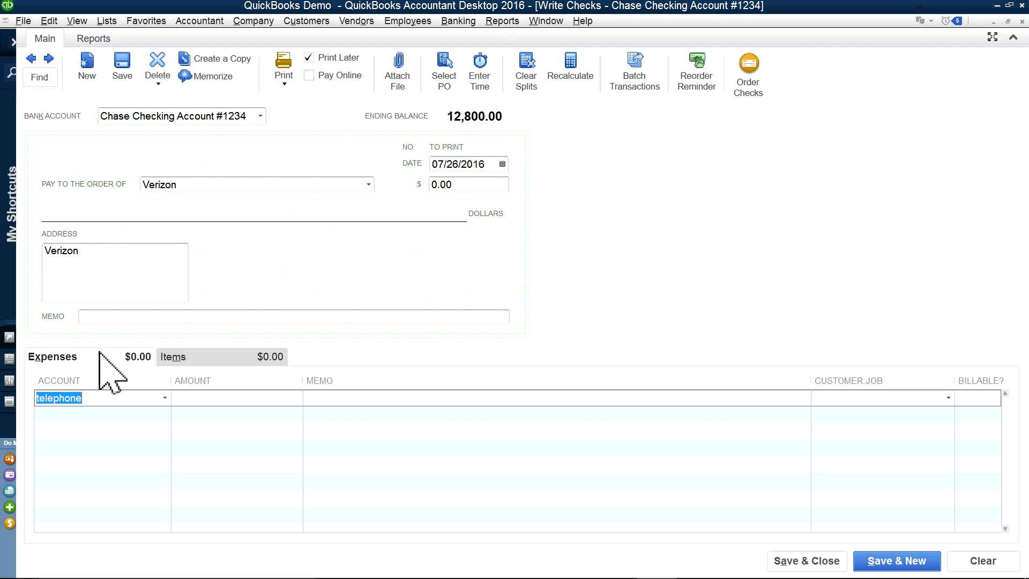
{"action": "key", "text": "BackSpace"}
- Enter Telephone as the check's expense line account and set it up as a new Expense type account
{"action": "type", "text": "Telephone"}
{"action": "key", "text": "Tab"}
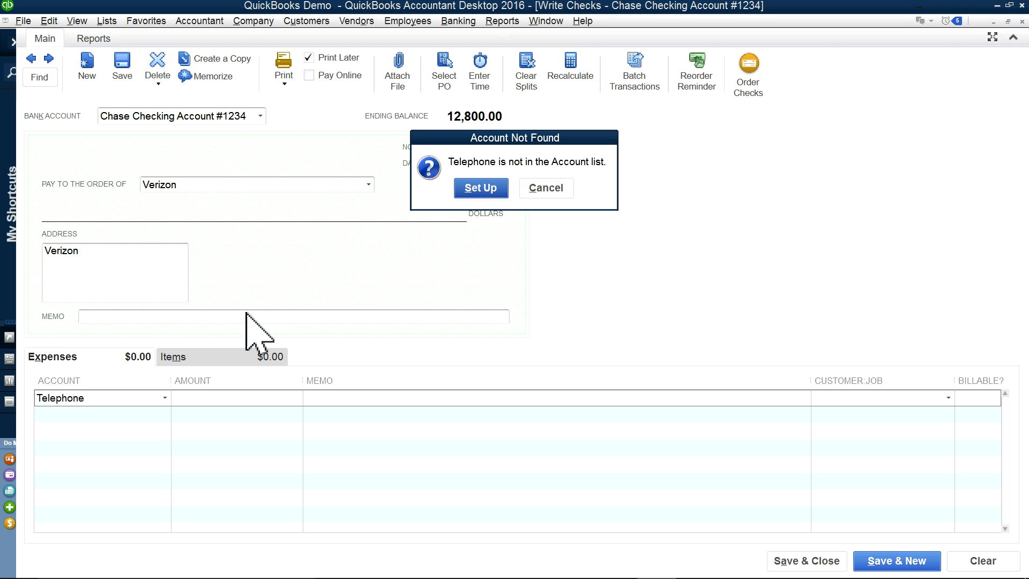
{"action": "left_click", "coordinate": [490, 190]}
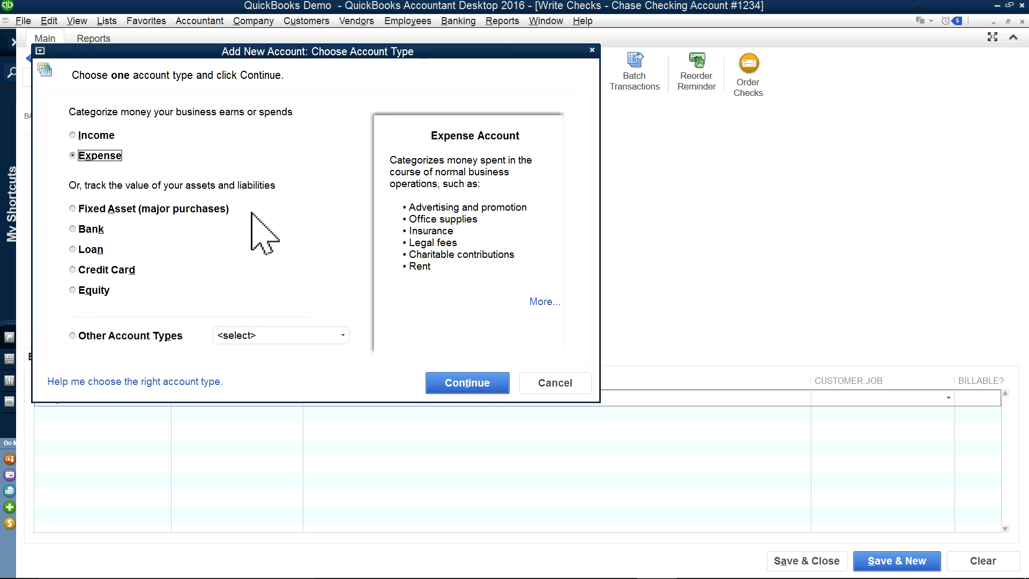
{"action": "left_click", "coordinate": [490, 387]}
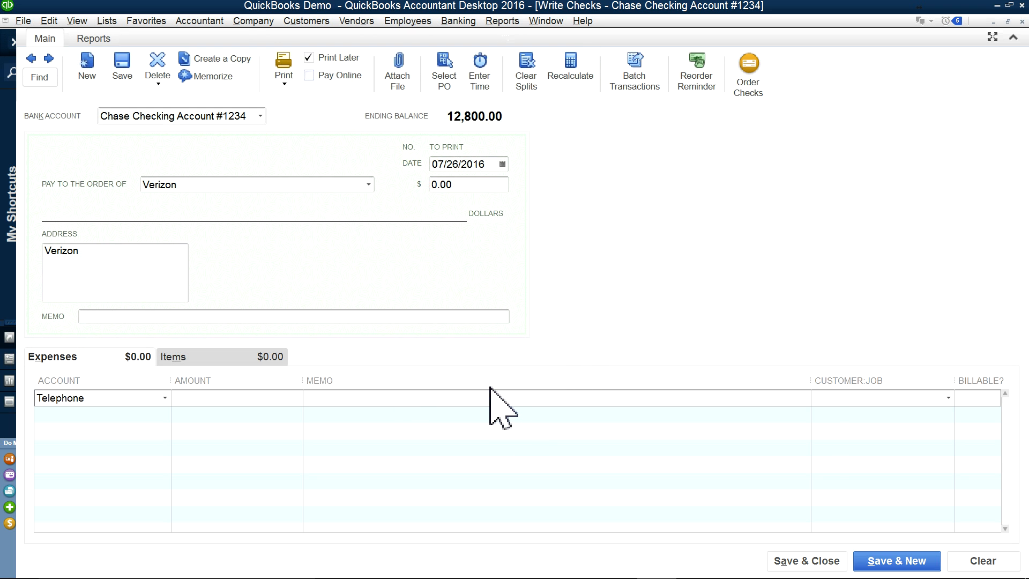
- Copy the Telephone account name into its description and save the new account
{"action": "left_click", "coordinate": [484, 216]}
{"action": "left_click_drag", "start_coordinate": [485, 214], "coordinate": [426, 212]}
{"action": "right_click", "coordinate": [437, 206]}
{"action": "left_click", "coordinate": [458, 239]}
{"action": "left_click", "coordinate": [468, 280]}
{"action": "left_click", "coordinate": [491, 324]}
{"action": "left_click", "coordinate": [692, 517]}
- Enter 200.00 as the Telephone expense amount and save the Verizon check, moving on to a blank one
{"action": "type", "text": "200.00"}
{"action": "left_click", "coordinate": [896, 560]}
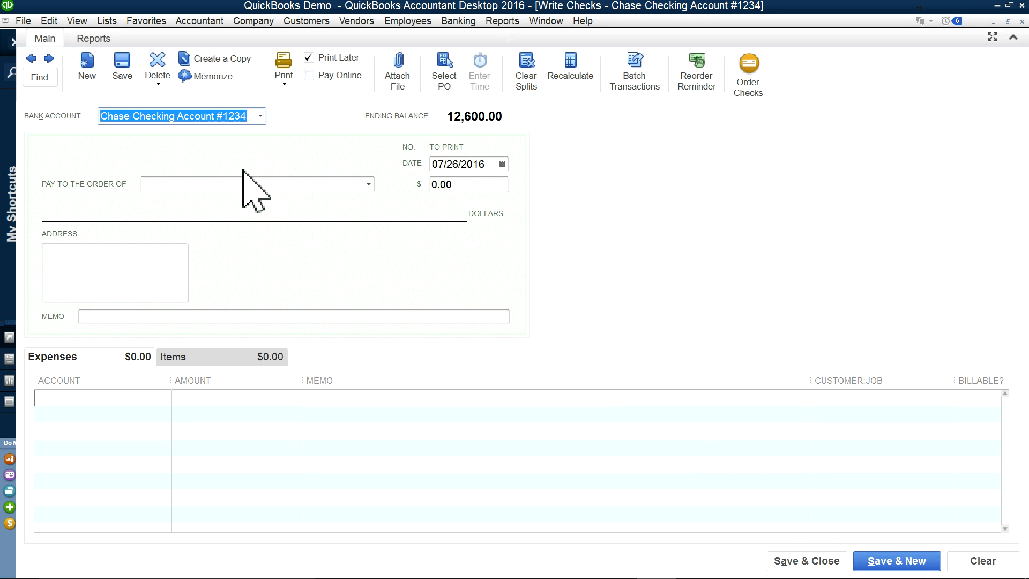
- Enter My Landlord as the new check's payee and add it as a vendor
{"action": "left_click", "coordinate": [198, 185]}
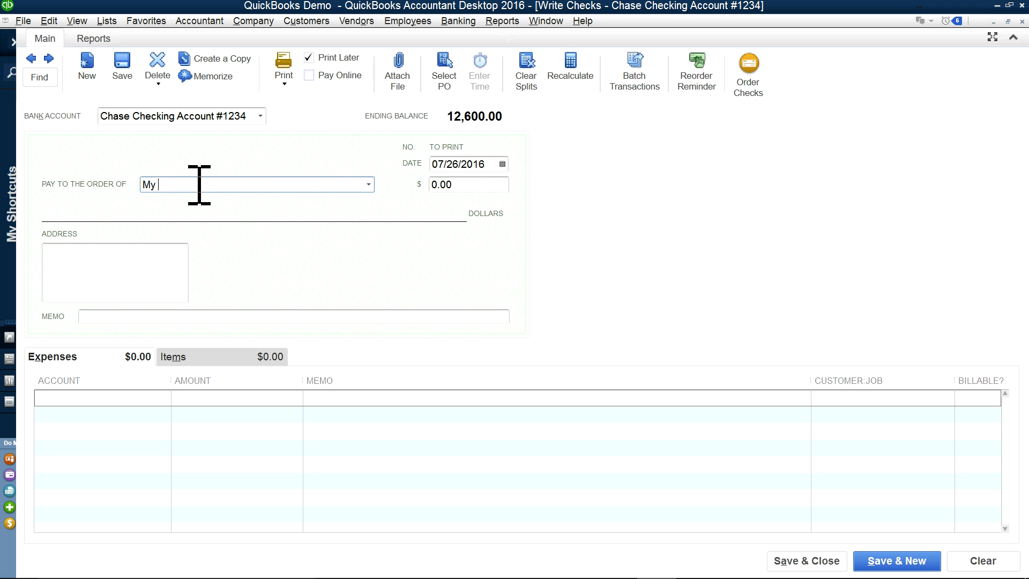
{"action": "type", "text": "My Landlk"}
{"action": "type", "text": "rd"}
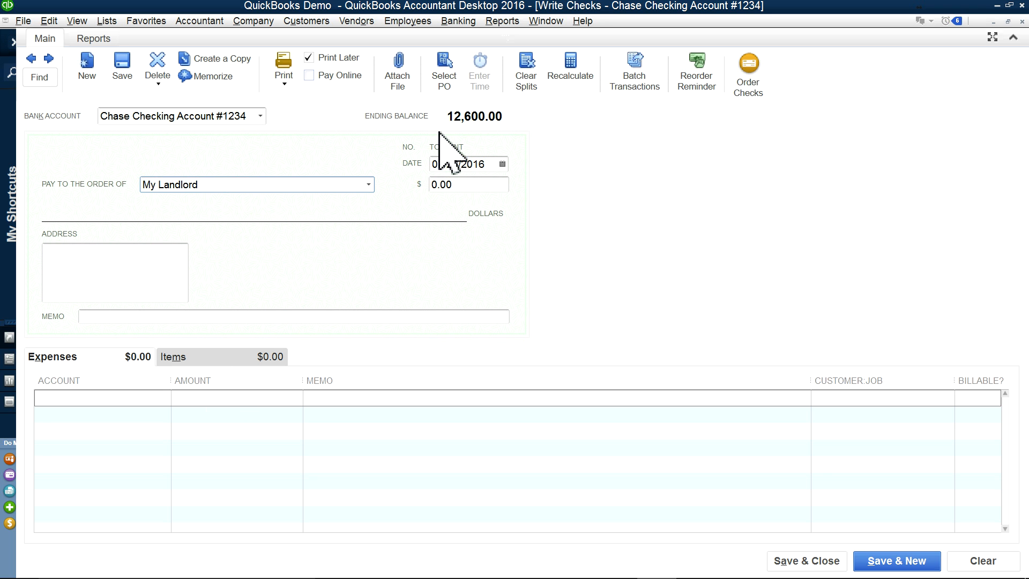
{"action": "left_click", "coordinate": [139, 398]}
{"action": "left_click", "coordinate": [406, 277]}
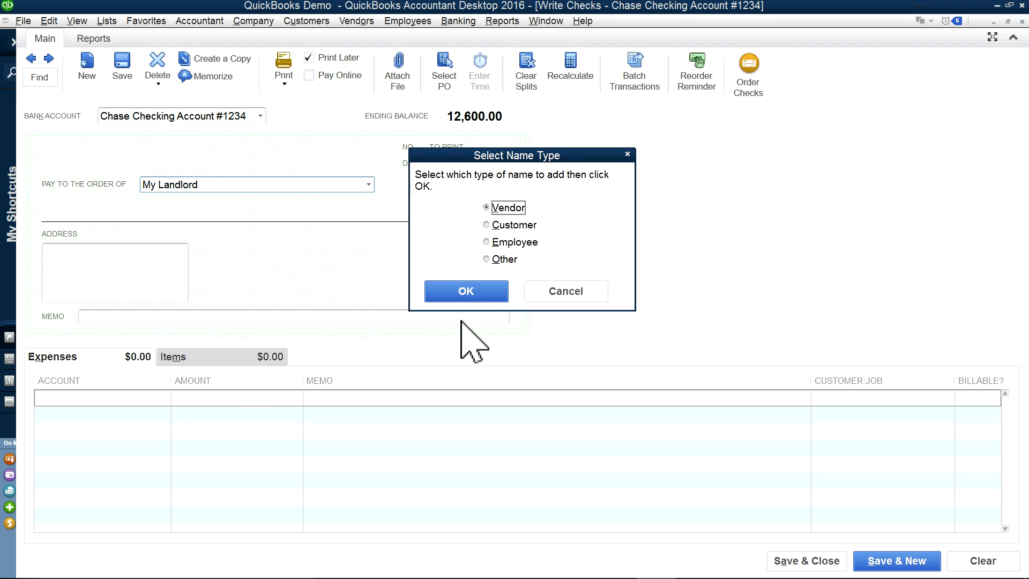
{"action": "left_click", "coordinate": [469, 289]}
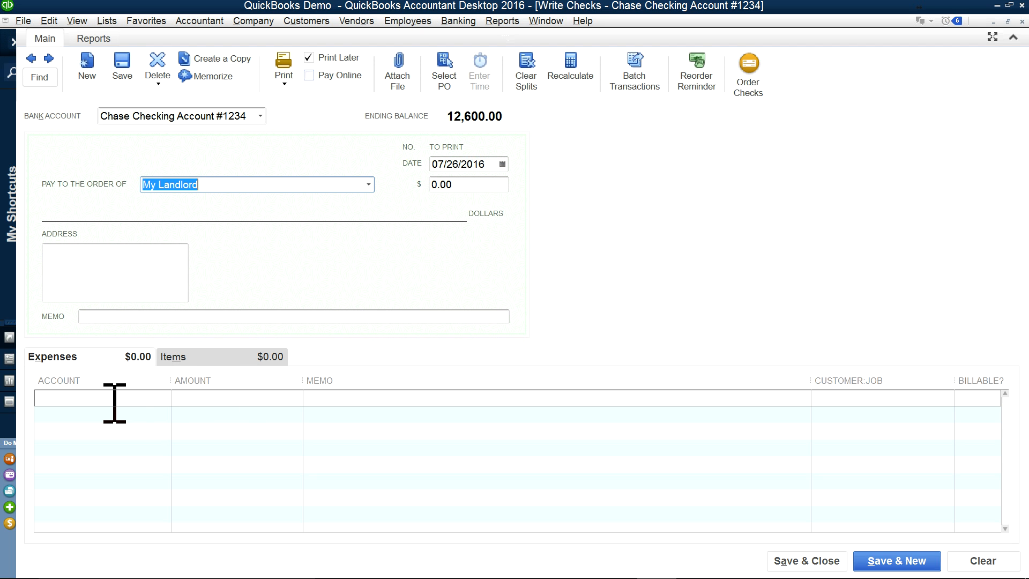
{"action": "left_click", "coordinate": [205, 182]}
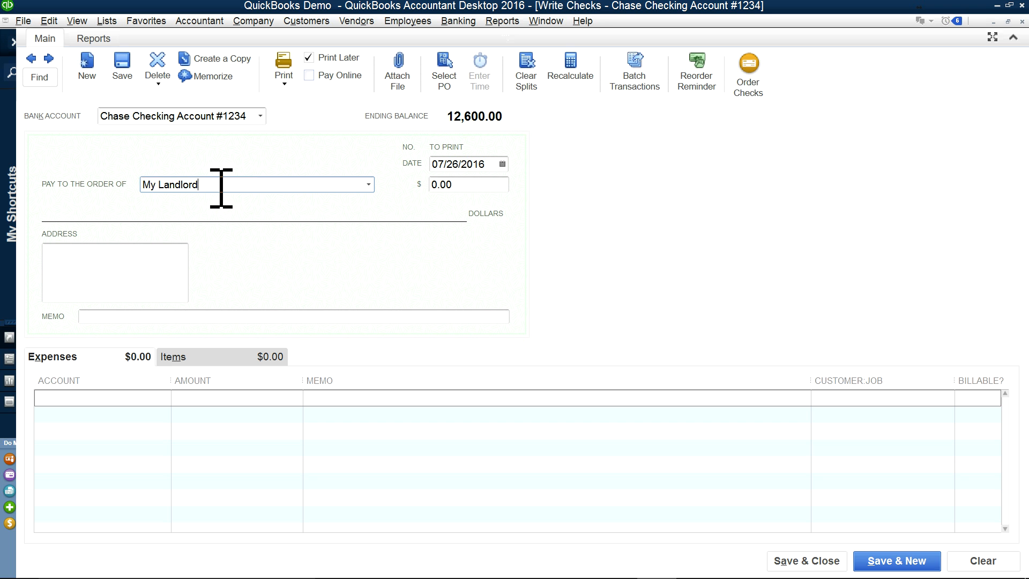
{"action": "left_click_drag", "start_coordinate": [220, 185], "coordinate": [127, 184]}
{"action": "left_click", "coordinate": [176, 185]}
- Enter Rent as the landlord check's expense line account and set it up as a new Expense type account
{"action": "left_click", "coordinate": [101, 400]}
{"action": "type", "text": "Ren"}
{"action": "key", "text": "Tab"}
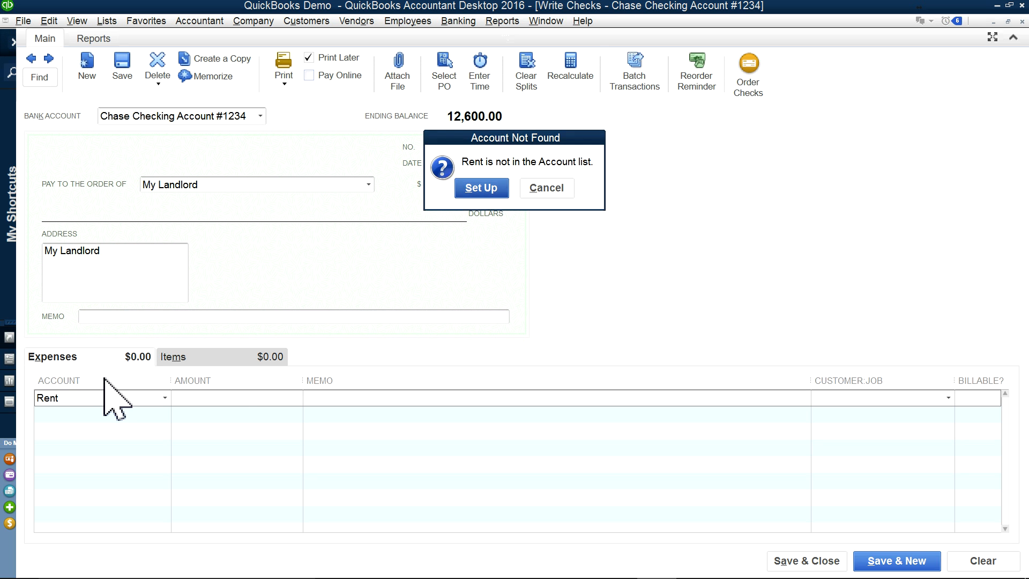
{"action": "left_click", "coordinate": [480, 189]}
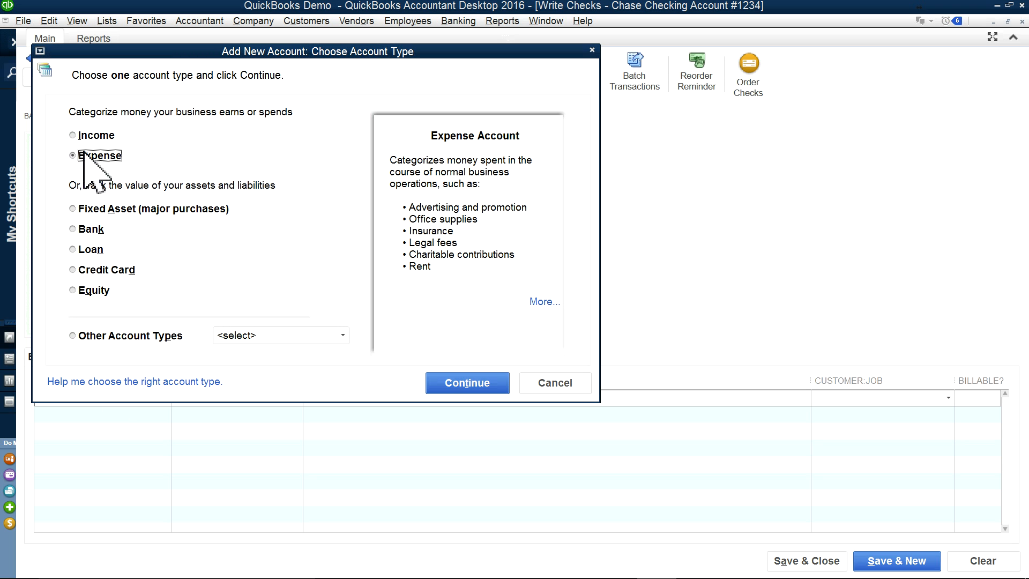
{"action": "left_click", "coordinate": [454, 385]}
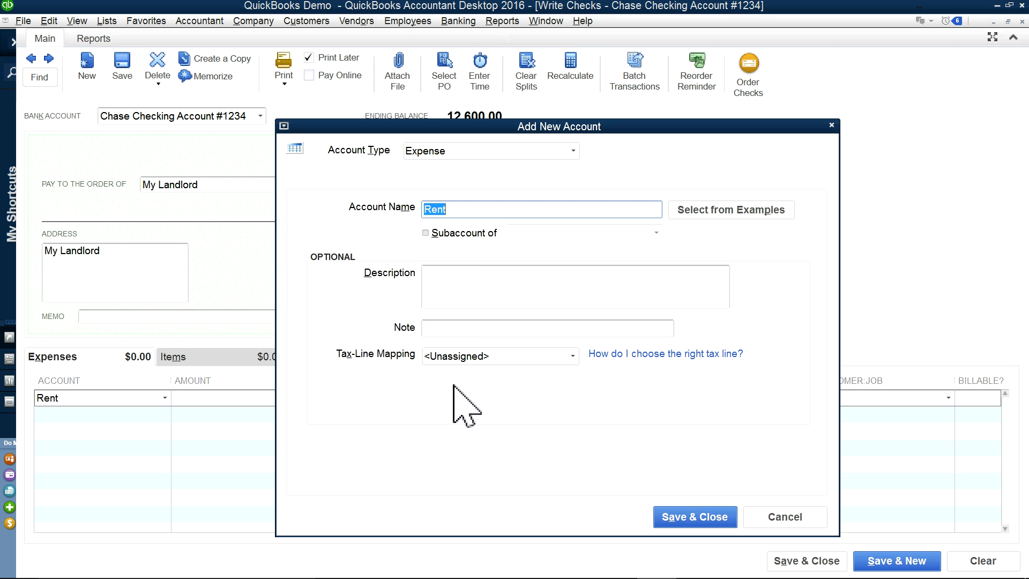
- Copy the Rent account name into its description and save the new account
{"action": "left_click", "coordinate": [464, 210]}
{"action": "left_click_drag", "start_coordinate": [465, 210], "coordinate": [410, 203]}
{"action": "right_click", "coordinate": [429, 206]}
{"action": "left_click", "coordinate": [437, 239]}
{"action": "left_click", "coordinate": [459, 289]}
{"action": "right_click", "coordinate": [466, 280]}
{"action": "left_click", "coordinate": [485, 327]}
{"action": "left_click", "coordinate": [679, 515]}
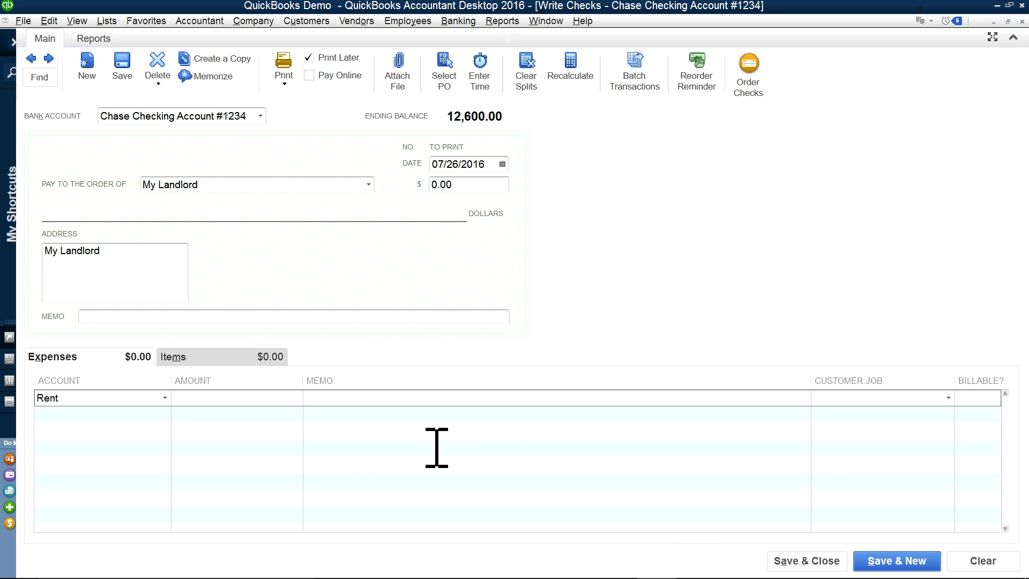
- Enter 500.00 as the Rent expense amount and date the landlord check 08/01/2016
{"action": "type", "text": "500.00"}
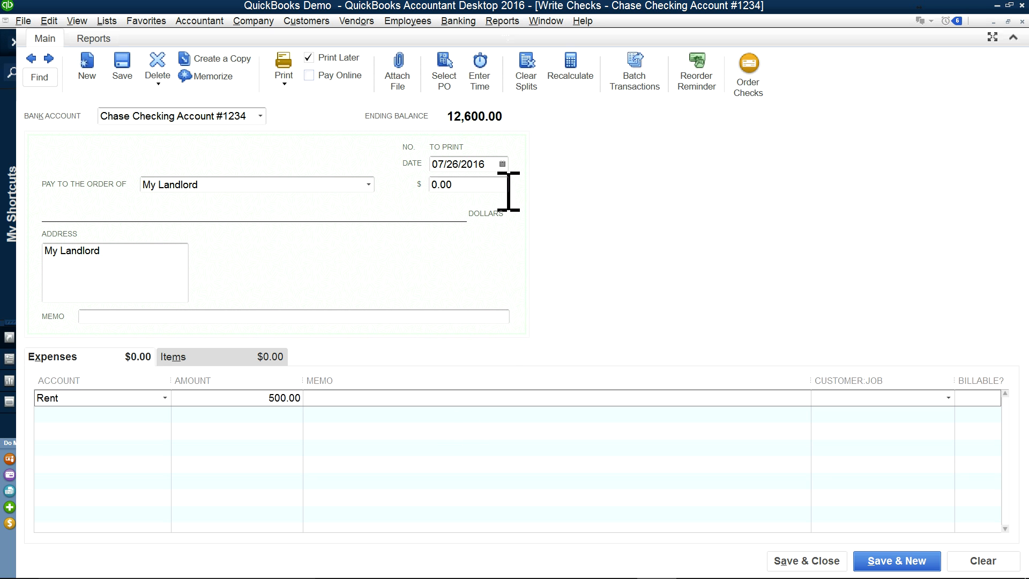
{"action": "left_click", "coordinate": [502, 164]}
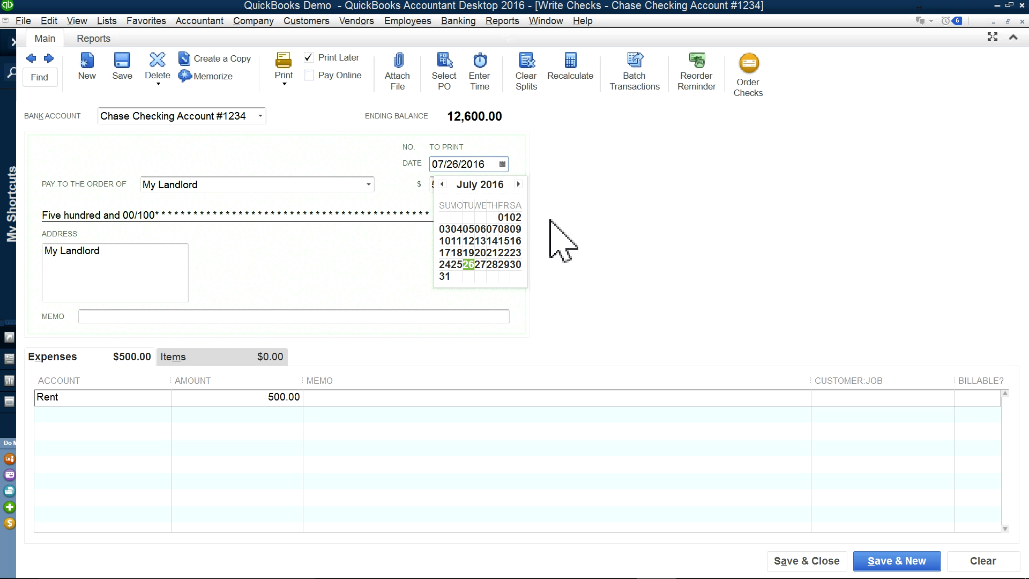
{"action": "left_click", "coordinate": [518, 184]}
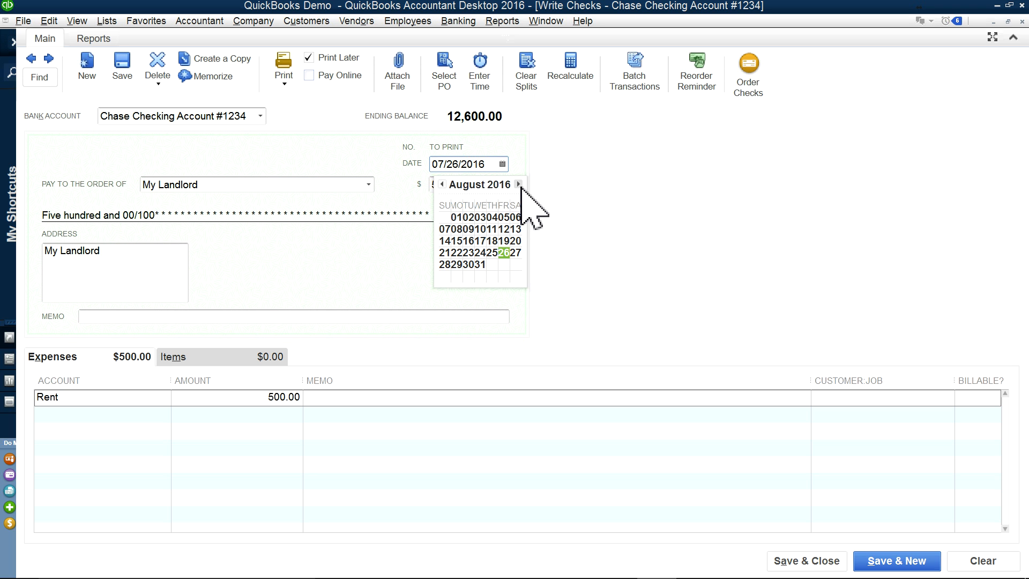
{"action": "left_click", "coordinate": [455, 217]}
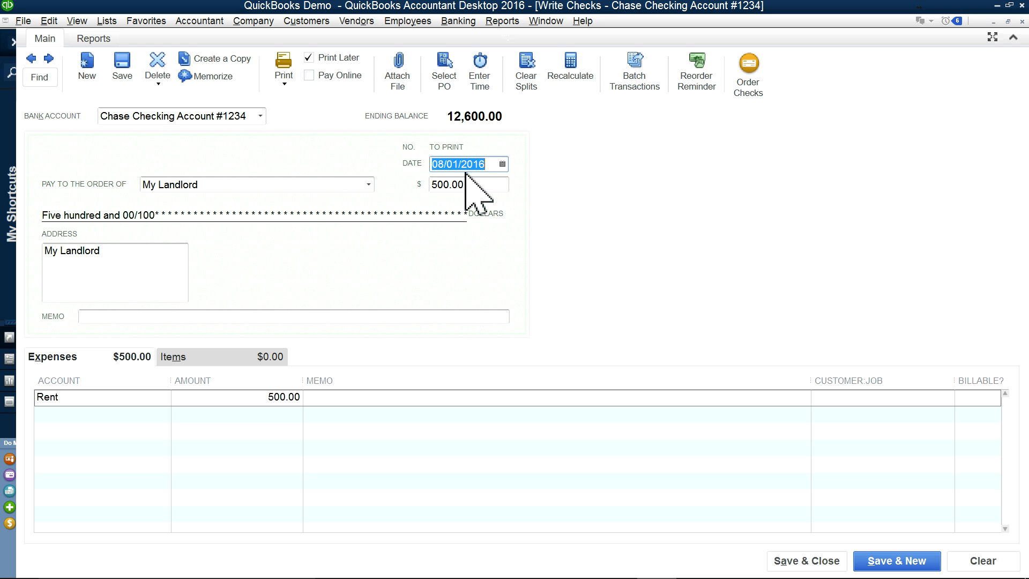
- Change the landlord check's date to 07/25/2016 and enter the memo "Rent for August"
{"action": "left_click", "coordinate": [502, 164]}
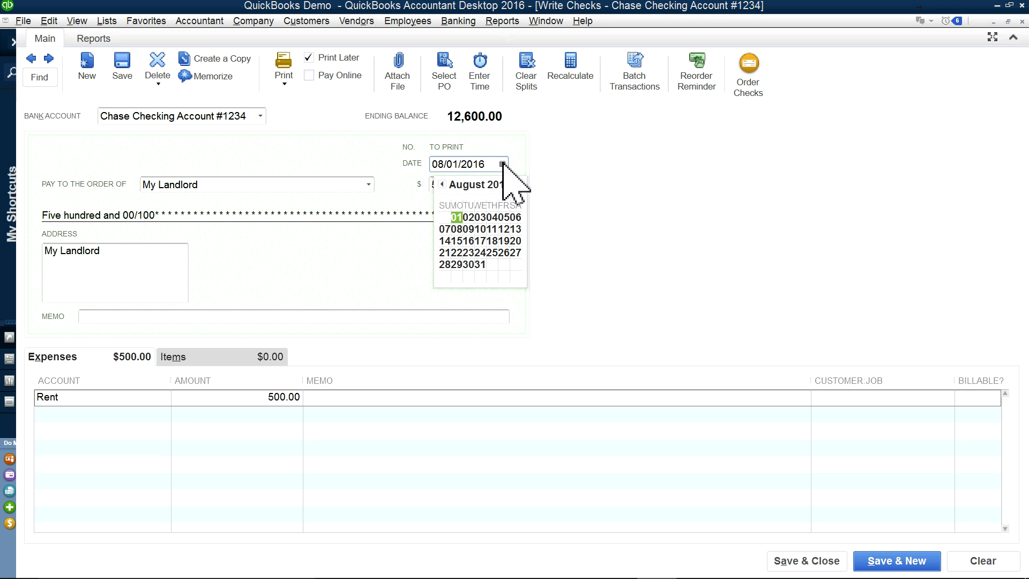
{"action": "left_click", "coordinate": [442, 184]}
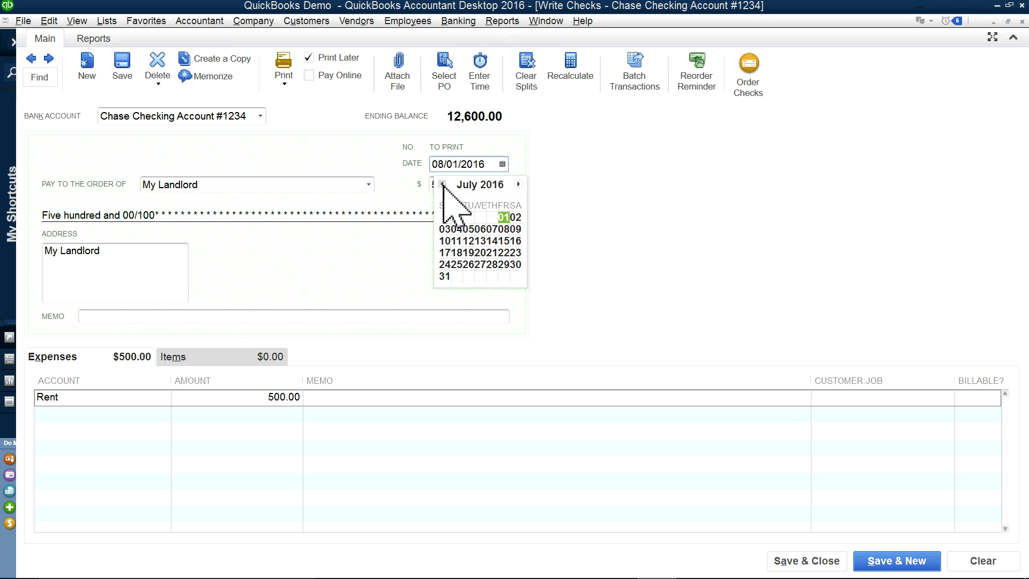
{"action": "left_click", "coordinate": [456, 264]}
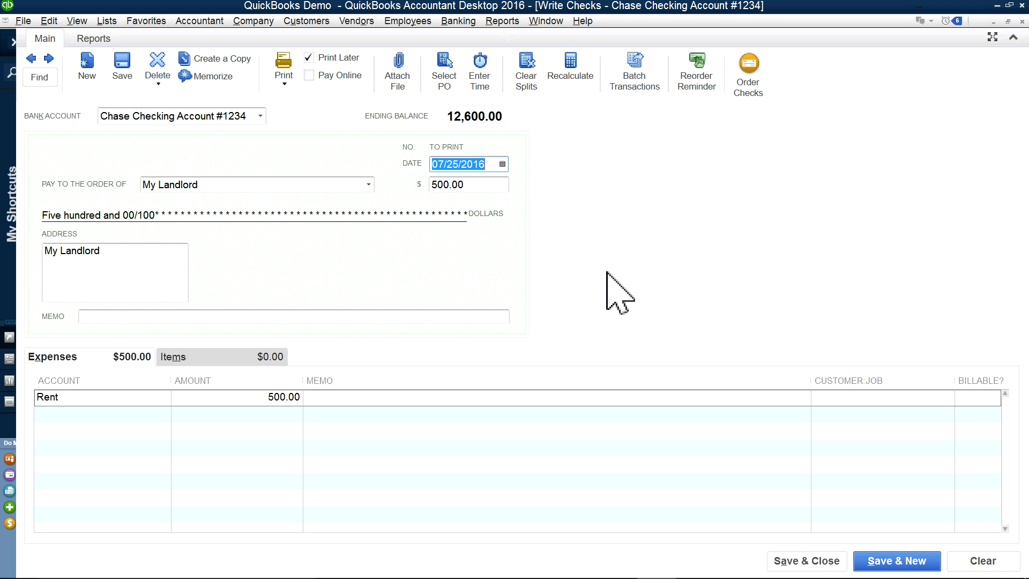
{"action": "left_click", "coordinate": [170, 316]}
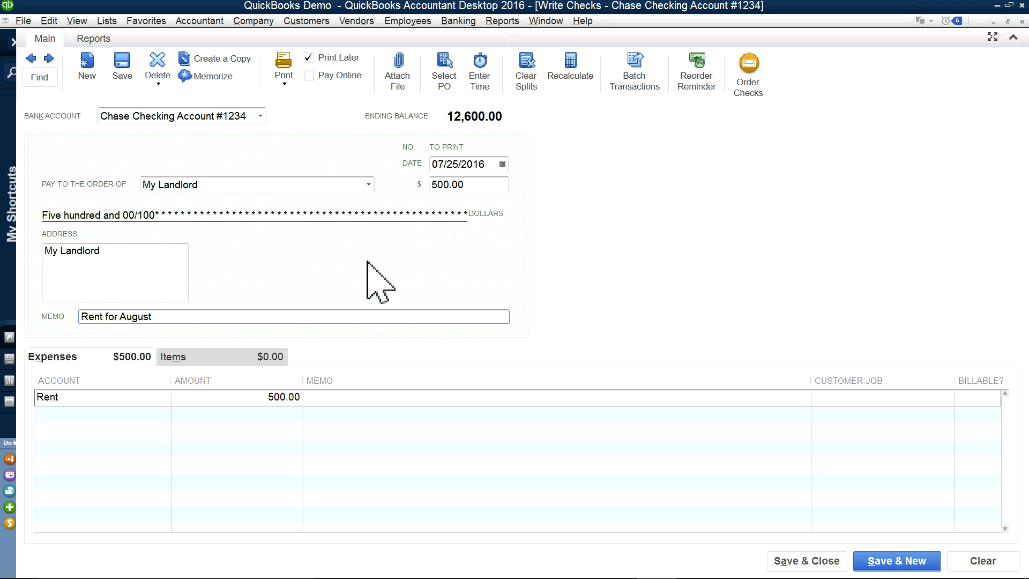
- Memorize the rent check under the name My Landlord, repeating Monthly with a next date of 08/22/2016
{"action": "left_click", "coordinate": [215, 76]}
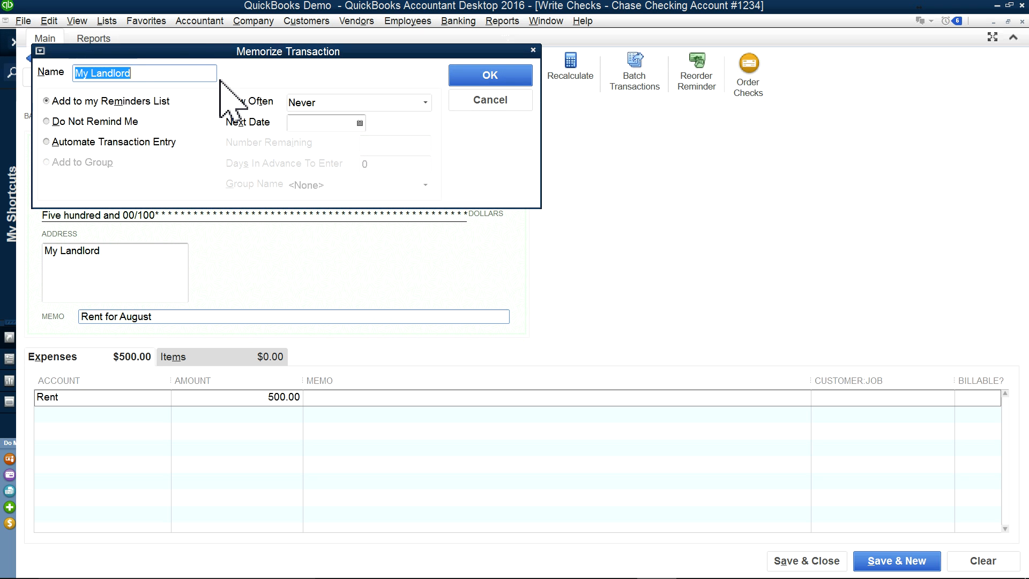
{"action": "left_click", "coordinate": [103, 73]}
{"action": "left_click_drag", "start_coordinate": [141, 73], "coordinate": [49, 73]}
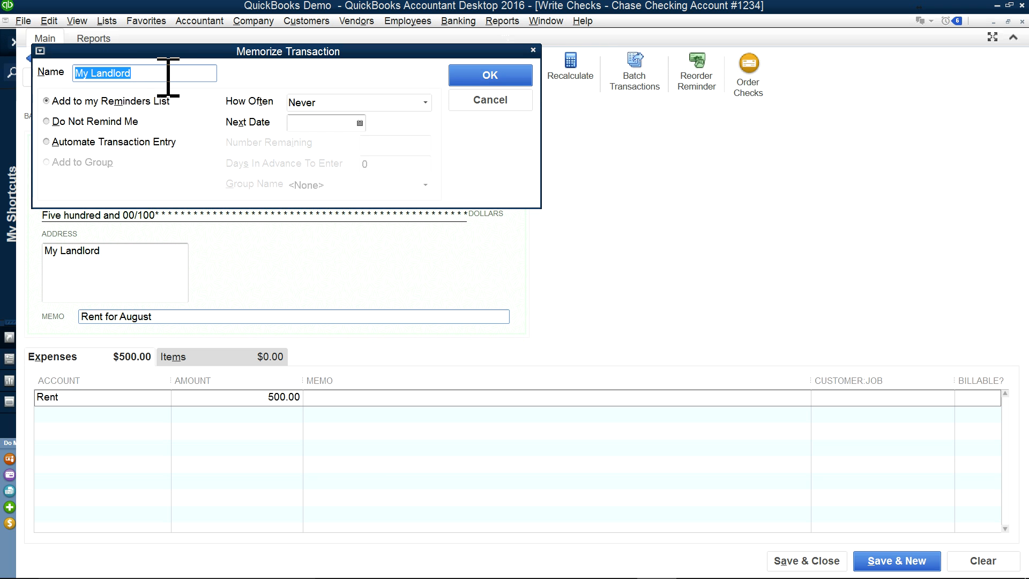
{"action": "left_click", "coordinate": [115, 74]}
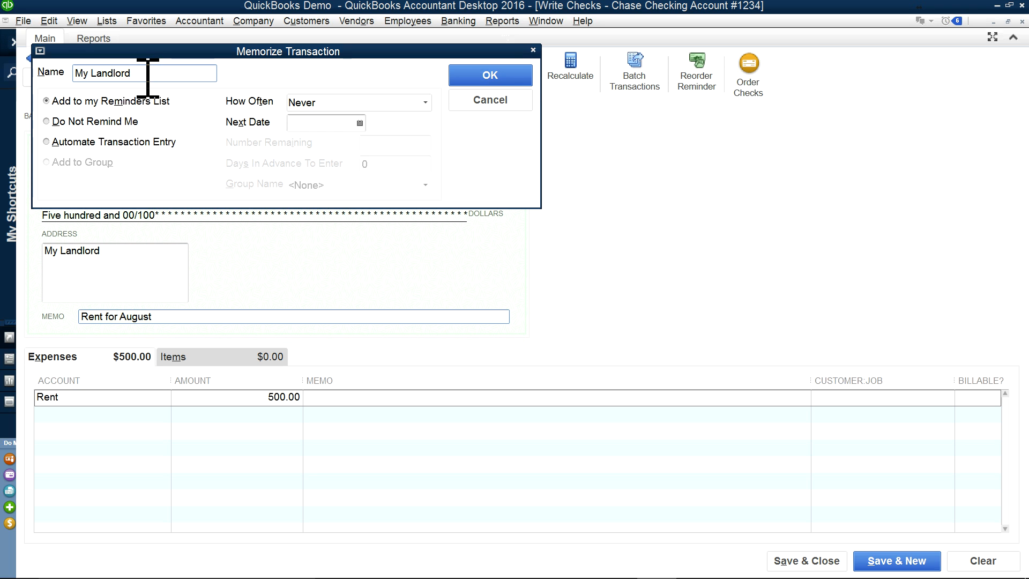
{"action": "left_click", "coordinate": [425, 103]}
{"action": "left_click", "coordinate": [320, 221]}
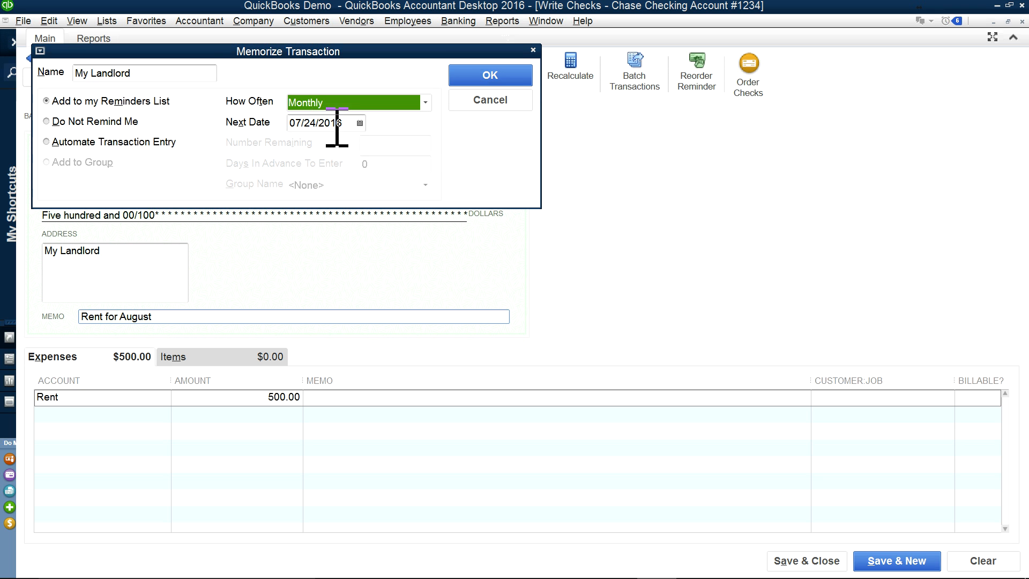
{"action": "left_click", "coordinate": [362, 124]}
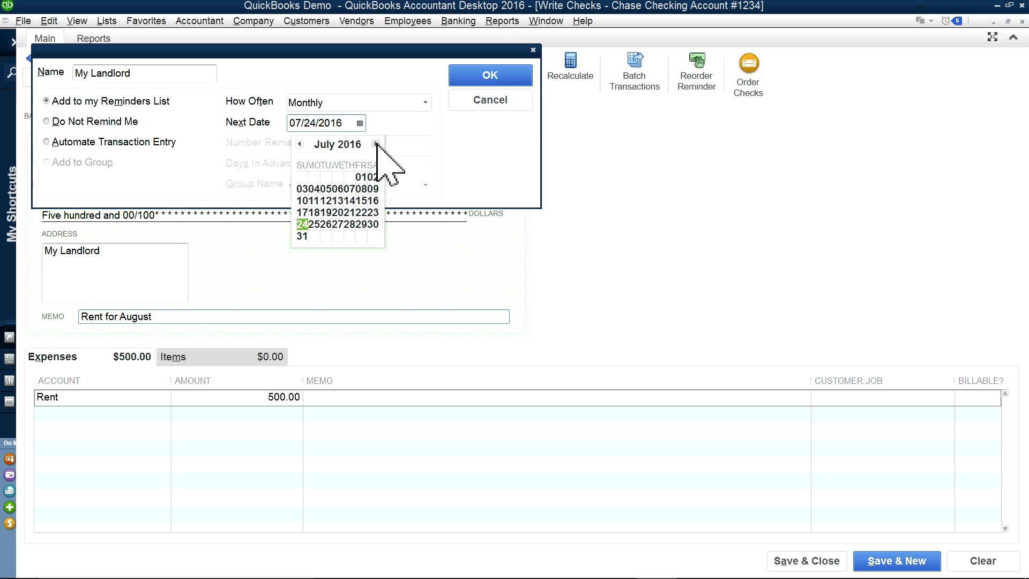
{"action": "left_click", "coordinate": [376, 144]}
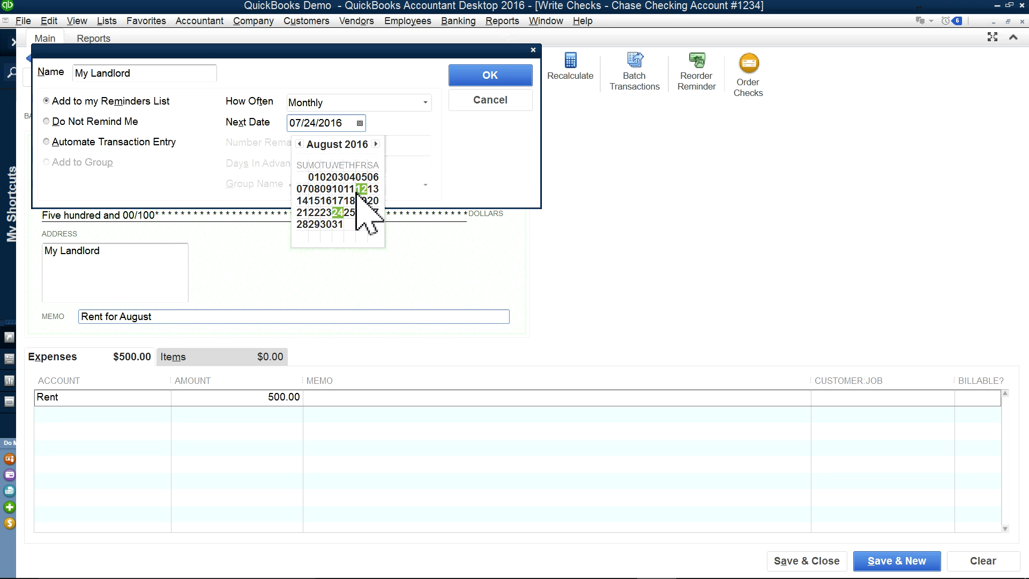
{"action": "left_click", "coordinate": [314, 213]}
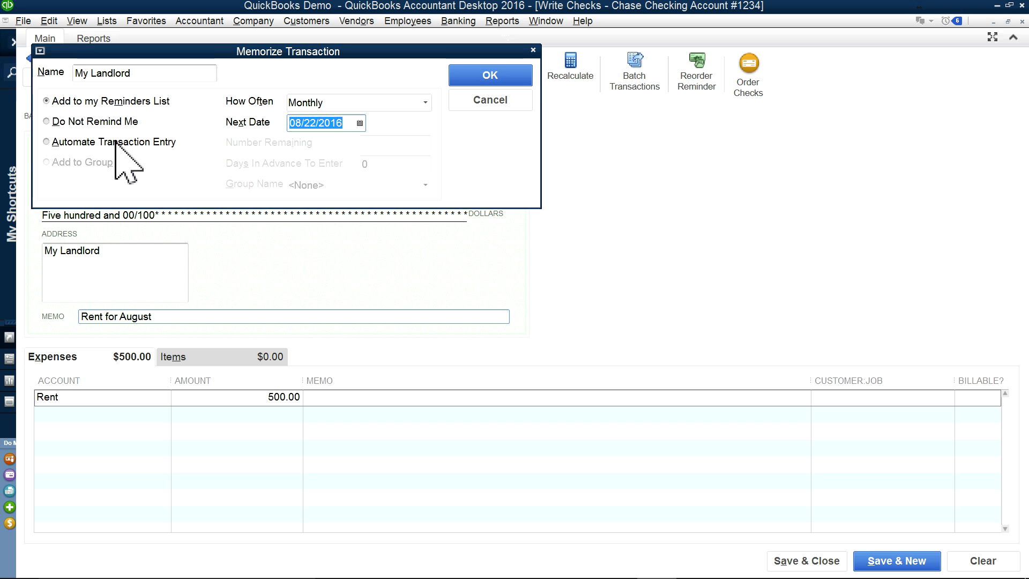
- Automate the memorized transaction's entry with 35 remaining, confirm it, and save and close the rent check
{"action": "left_click", "coordinate": [51, 143]}
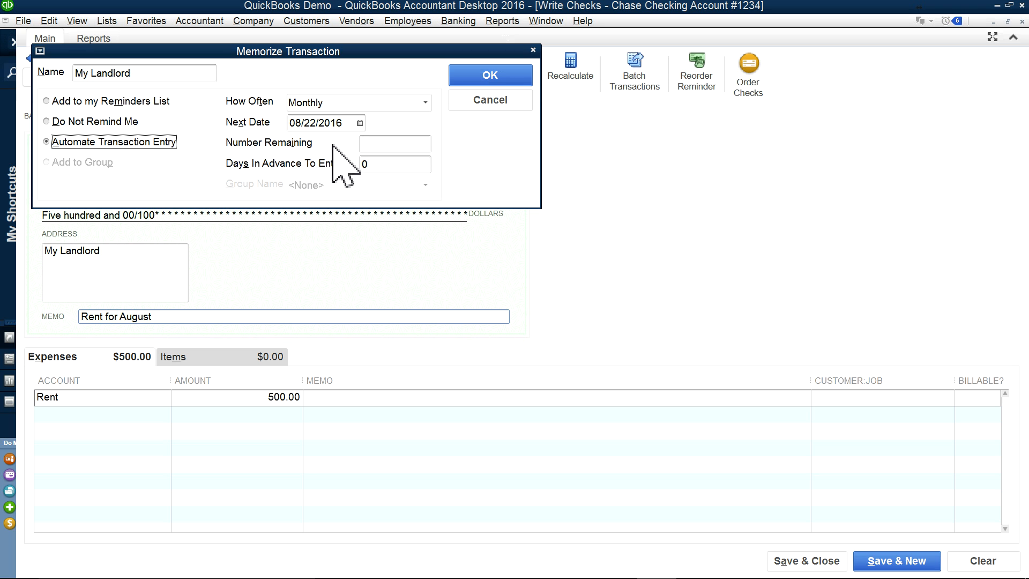
{"action": "left_click", "coordinate": [402, 144]}
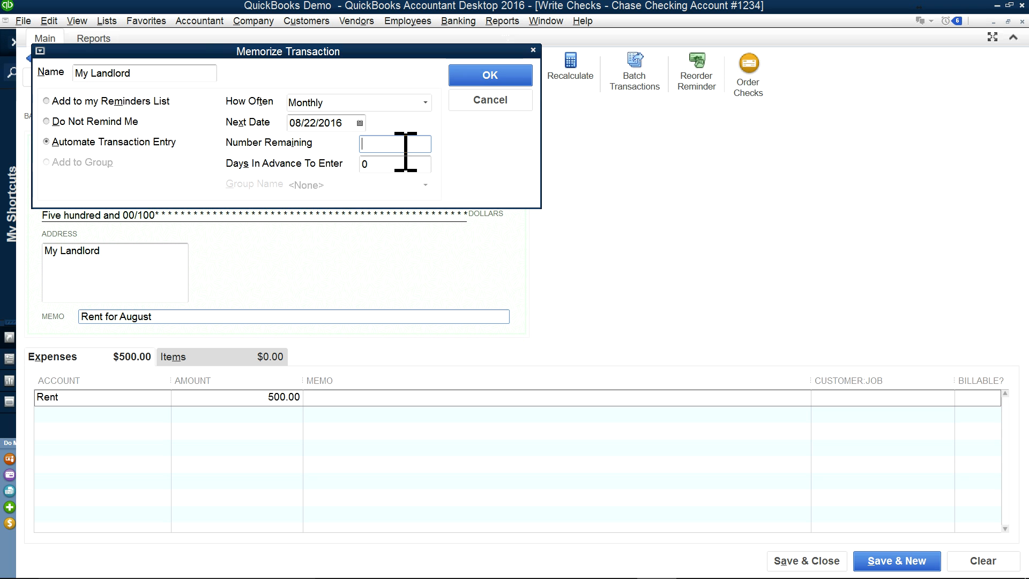
{"action": "type", "text": "35"}
{"action": "left_click", "coordinate": [467, 78]}
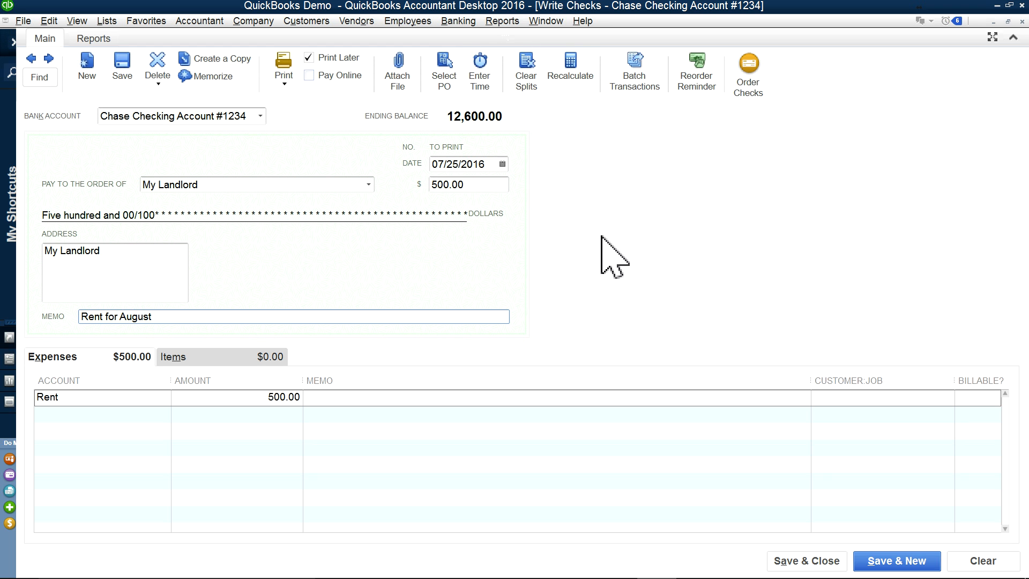
{"action": "left_click", "coordinate": [793, 560]}
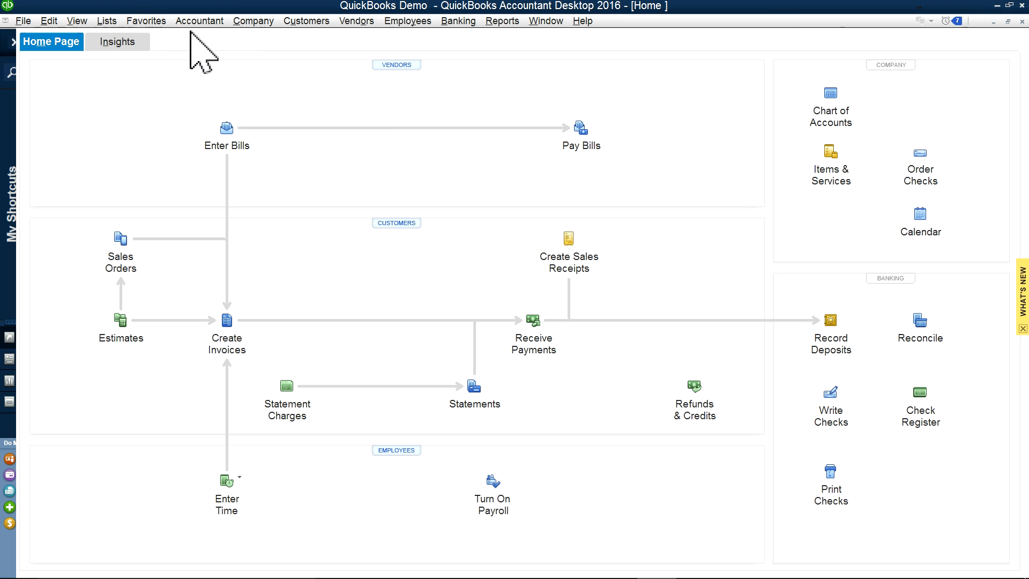
- Open the Memorized Transaction List and bring up the available actions for the My Landlord entry
{"action": "left_click", "coordinate": [107, 22]}
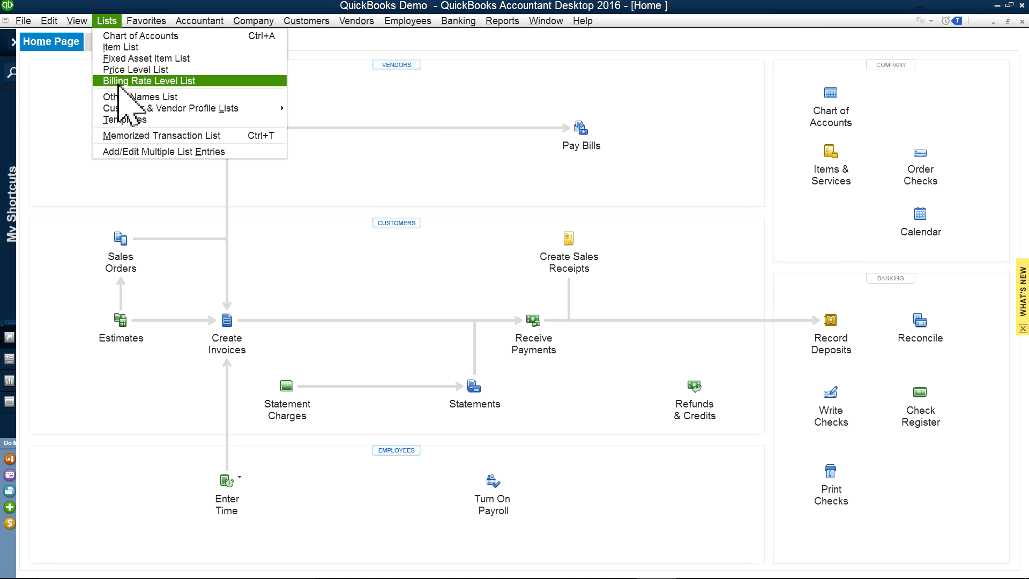
{"action": "left_click", "coordinate": [127, 136]}
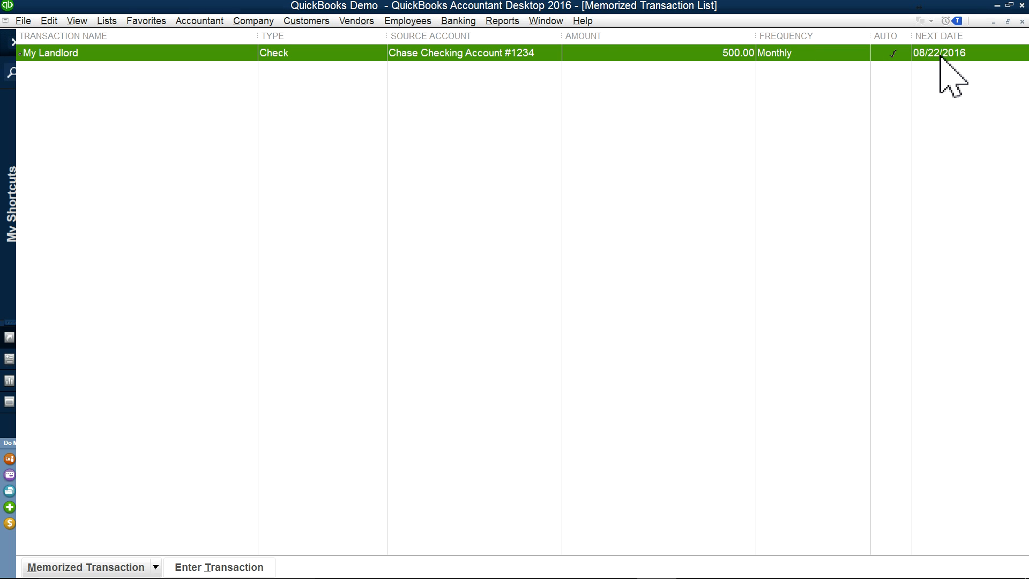
{"action": "right_click", "coordinate": [605, 51]}
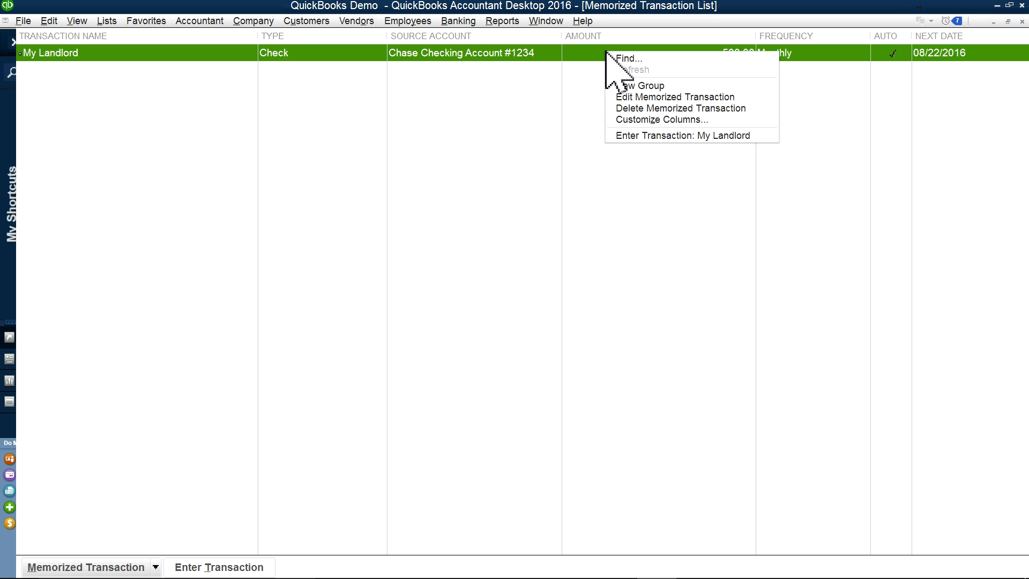
- Review the memorized My Landlord check and its amount, close it, and close the Memorized Transaction List
{"action": "left_click", "coordinate": [625, 58]}
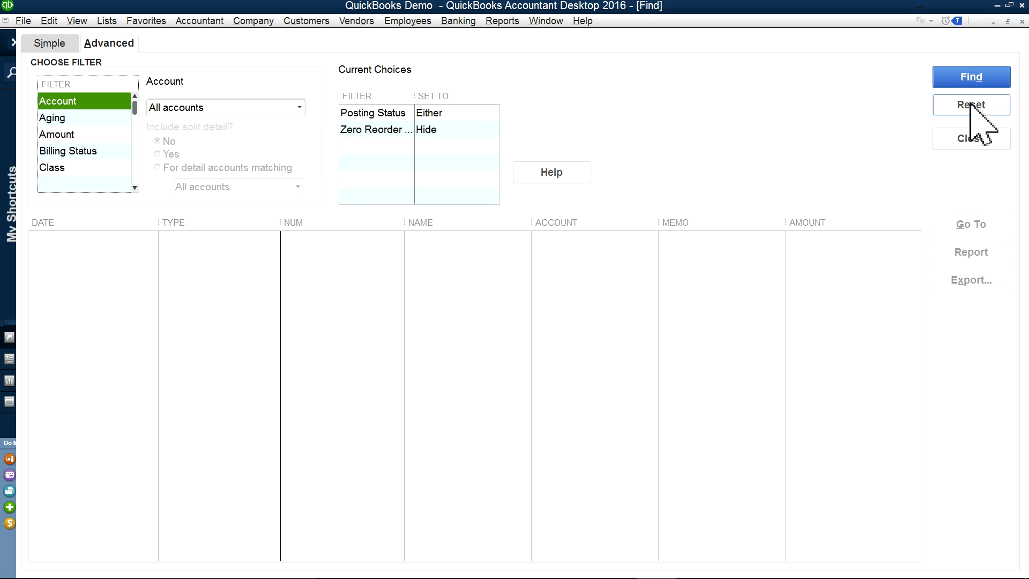
{"action": "left_click", "coordinate": [972, 138]}
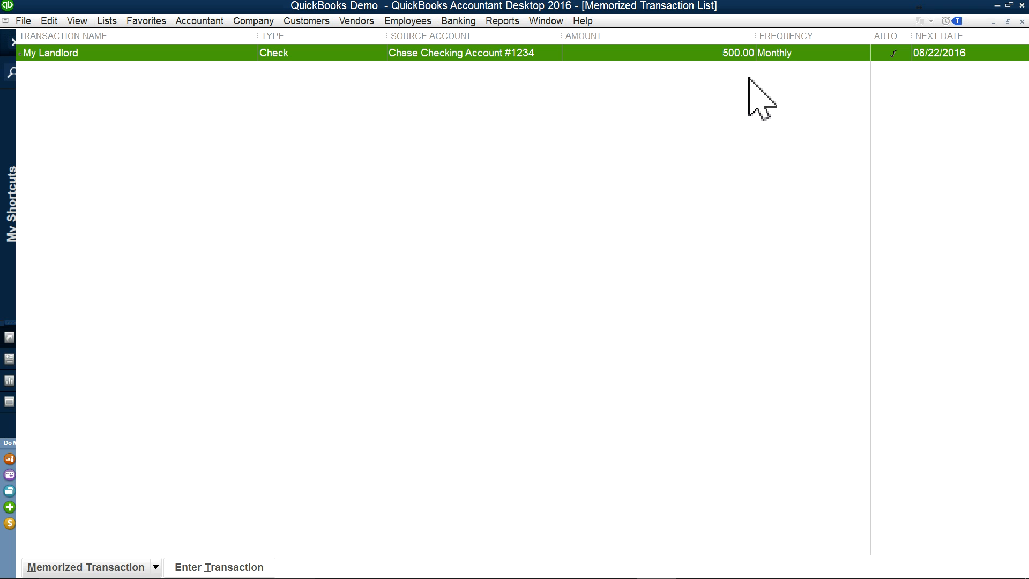
{"action": "double_click", "coordinate": [719, 54]}
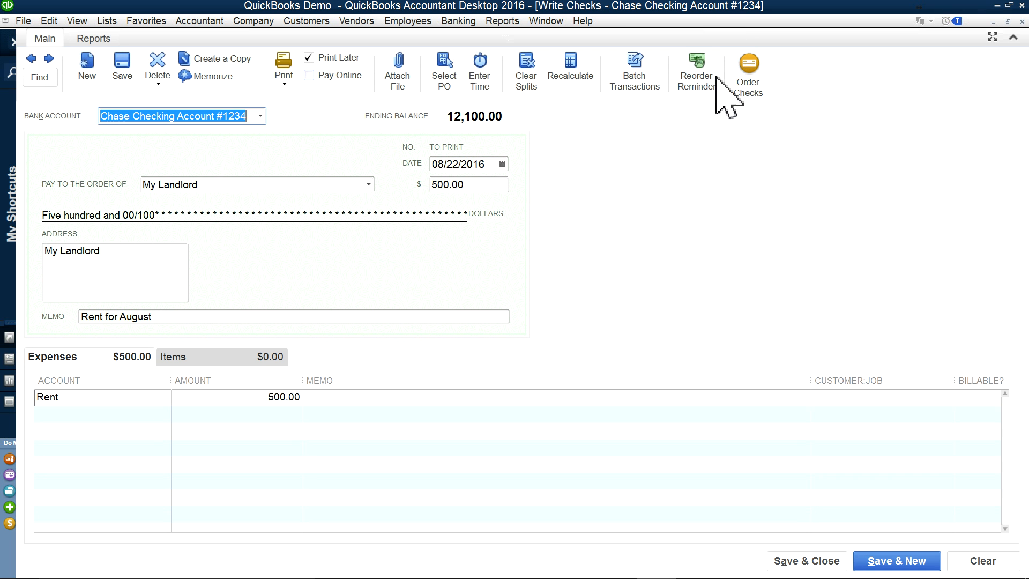
{"action": "left_click", "coordinate": [440, 185]}
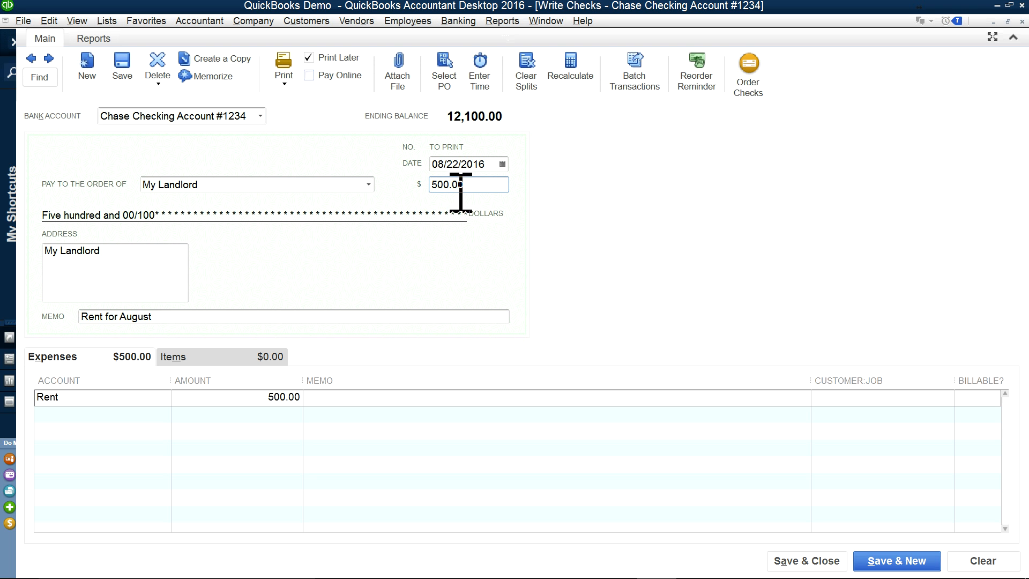
{"action": "left_click", "coordinate": [1022, 22]}
{"action": "left_click", "coordinate": [527, 204]}
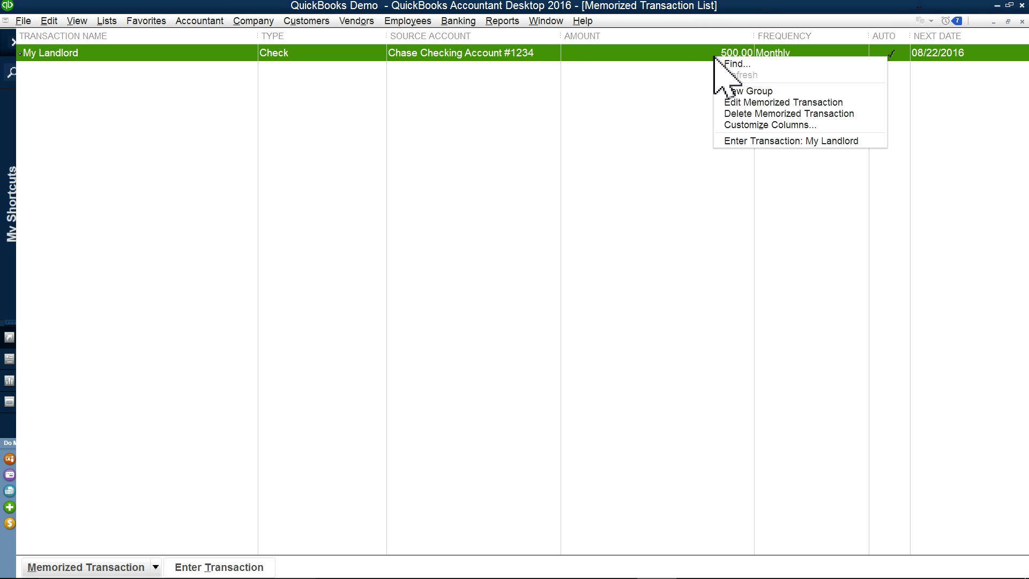
{"action": "left_click", "coordinate": [665, 119]}
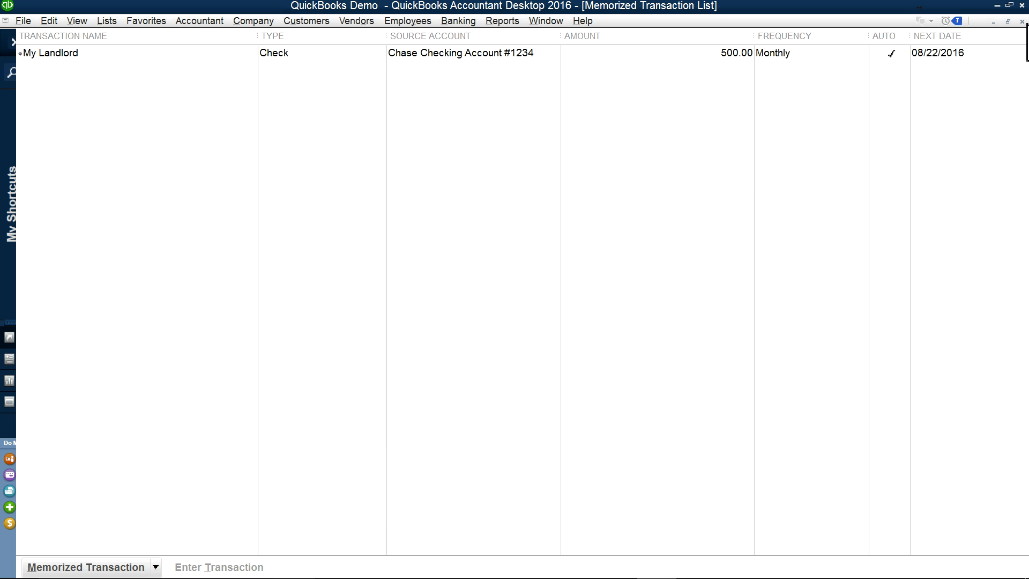
{"action": "left_click", "coordinate": [1022, 21]}
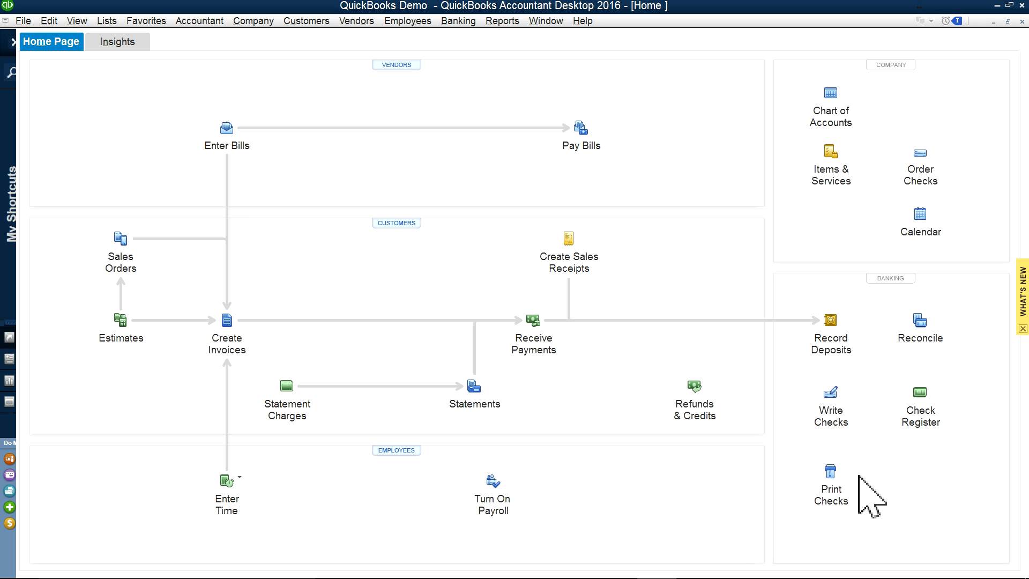
- Try setting up check printing for the Chase checking account with first check number 1001, and cancel without printing
{"action": "left_click", "coordinate": [833, 487]}
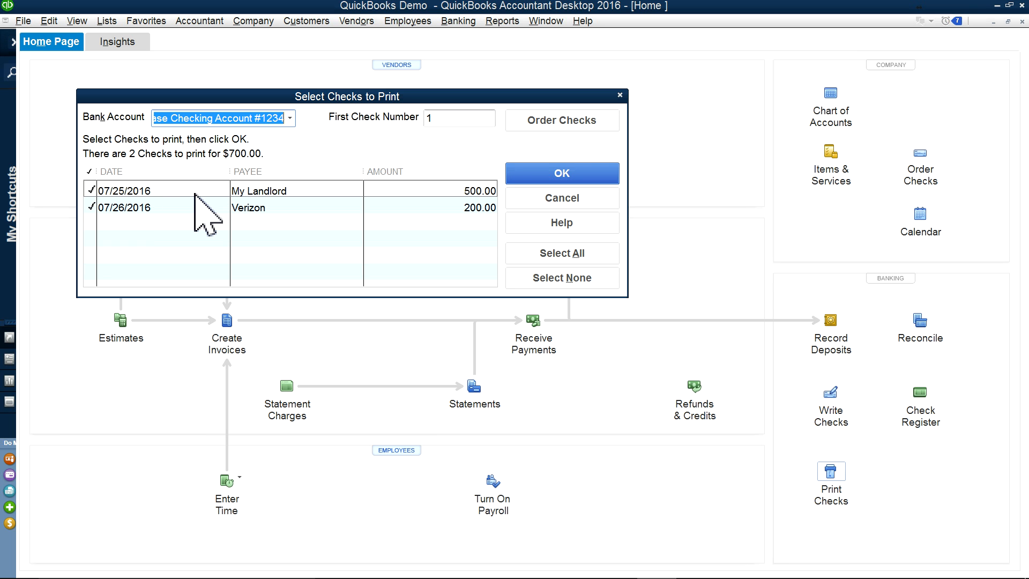
{"action": "left_click", "coordinate": [447, 119]}
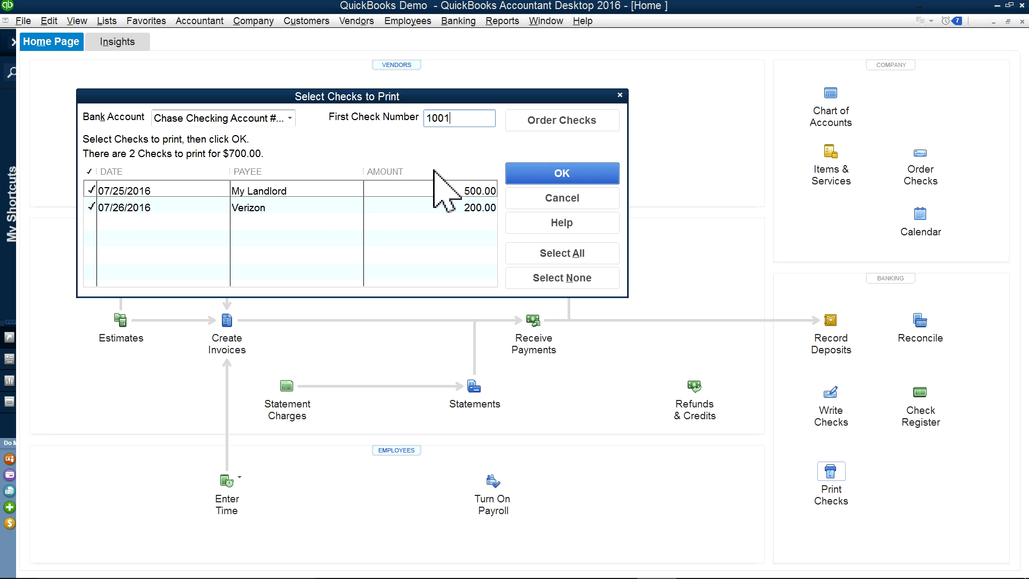
{"action": "left_click", "coordinate": [569, 199]}
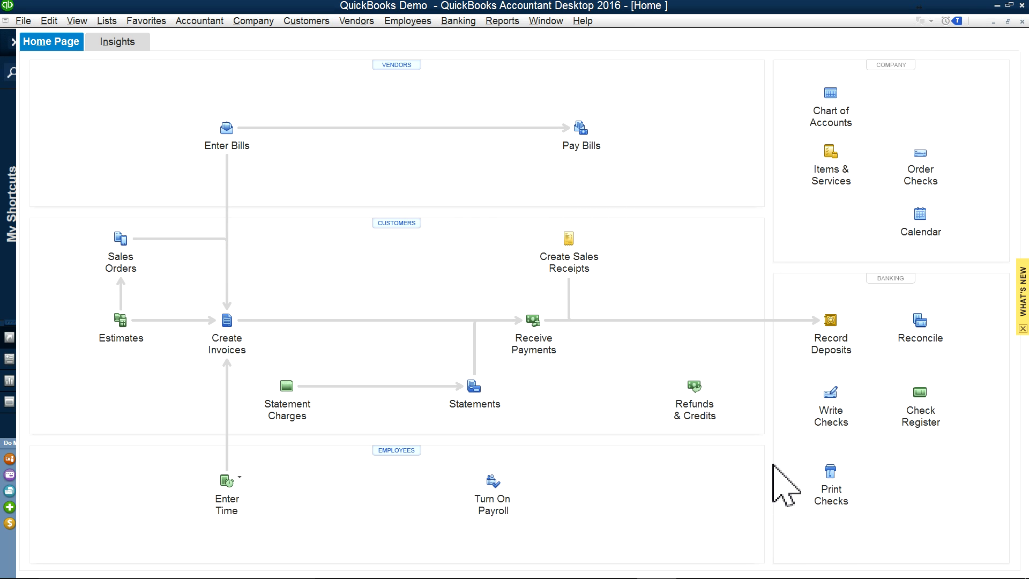
- Review the payments, deposits and running balance in the Chase checking account's check register, and close it
{"action": "left_click", "coordinate": [920, 415]}
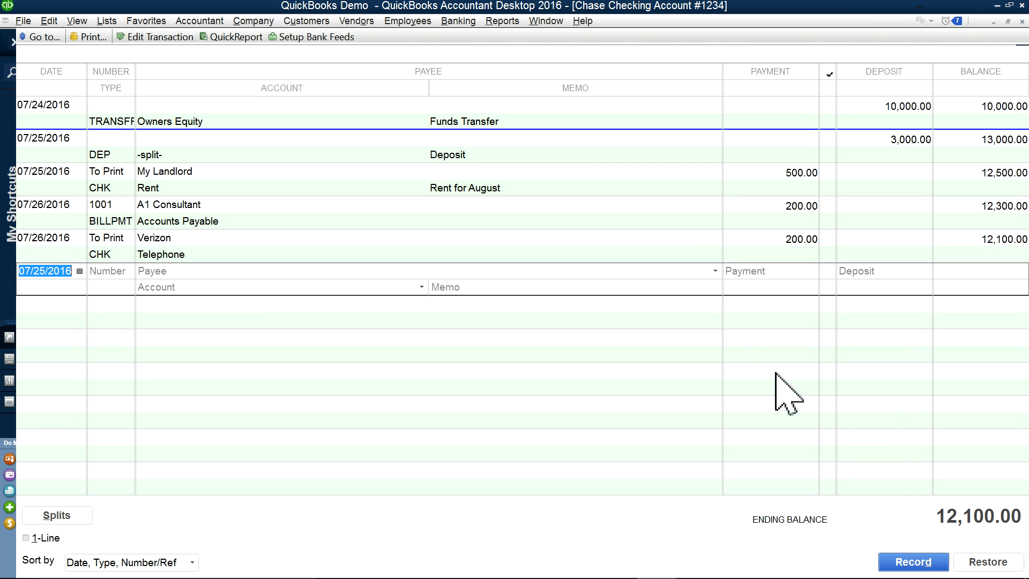
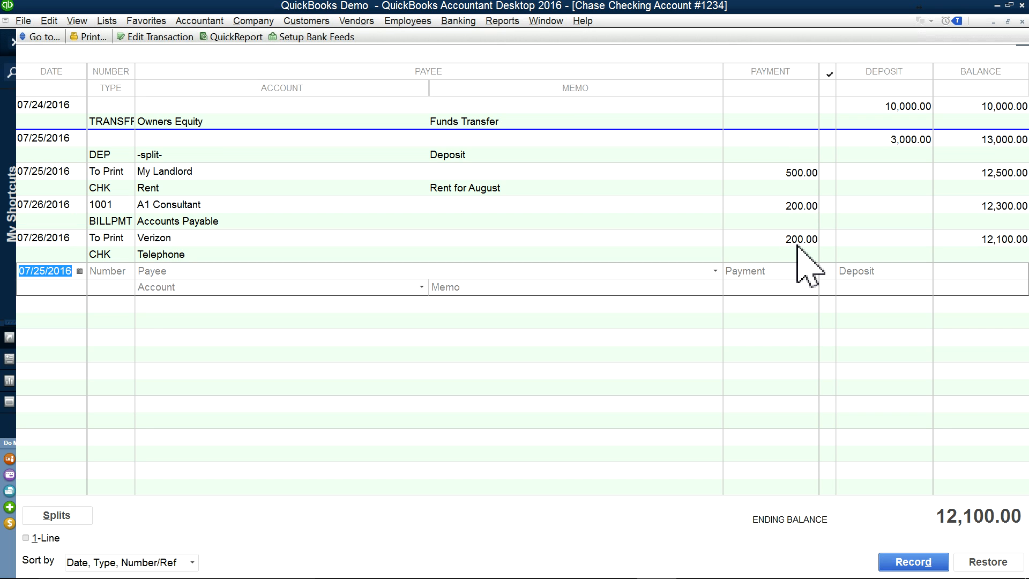
{"action": "left_click", "coordinate": [1021, 21]}
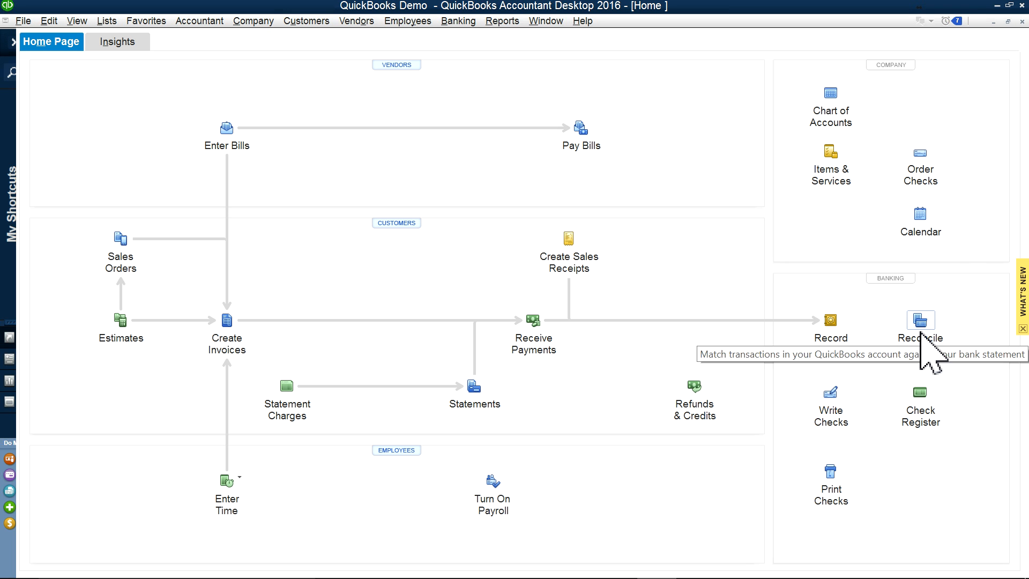
- Begin reconciling the Chase checking account with an ending balance of 12,300.00 and a statement date of 07/31/2016
{"action": "left_click", "coordinate": [923, 333]}
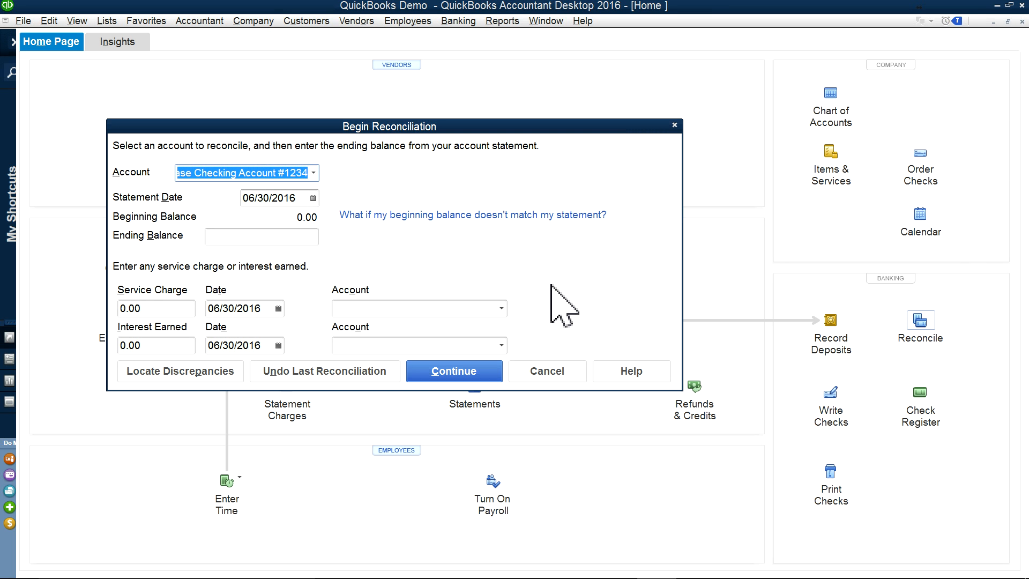
{"action": "left_click", "coordinate": [293, 240]}
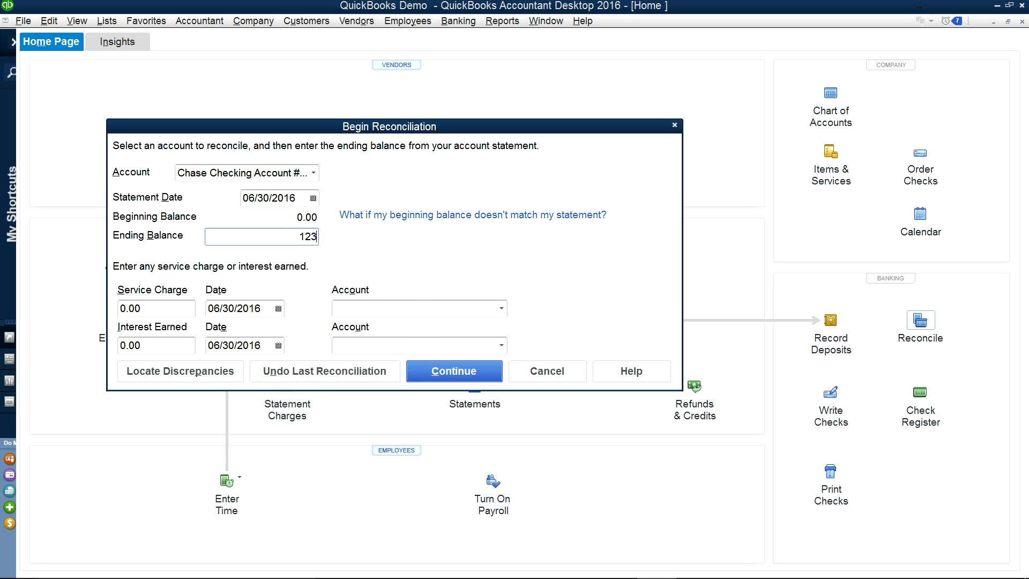
{"action": "left_click", "coordinate": [313, 198]}
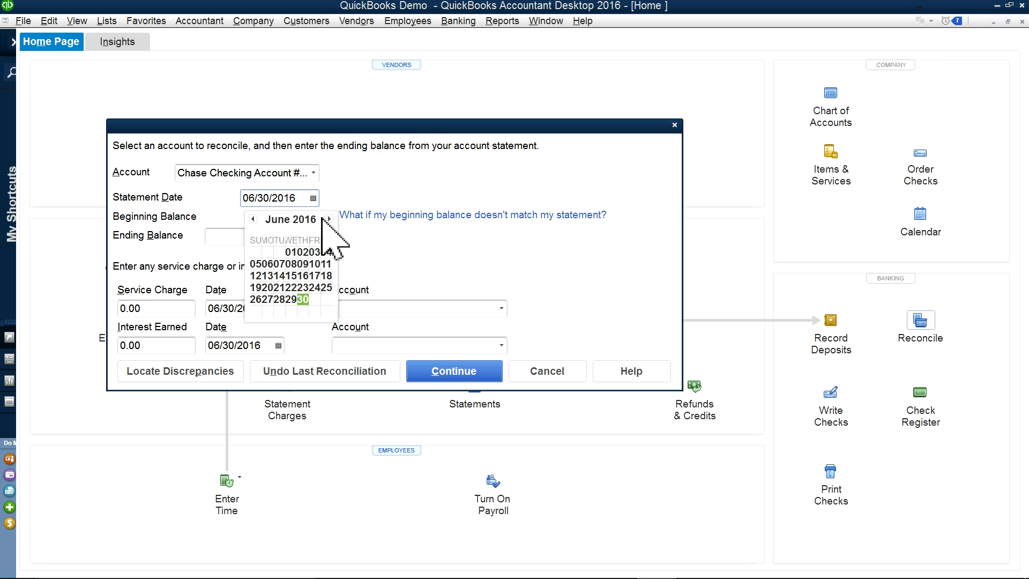
{"action": "left_click", "coordinate": [328, 219]}
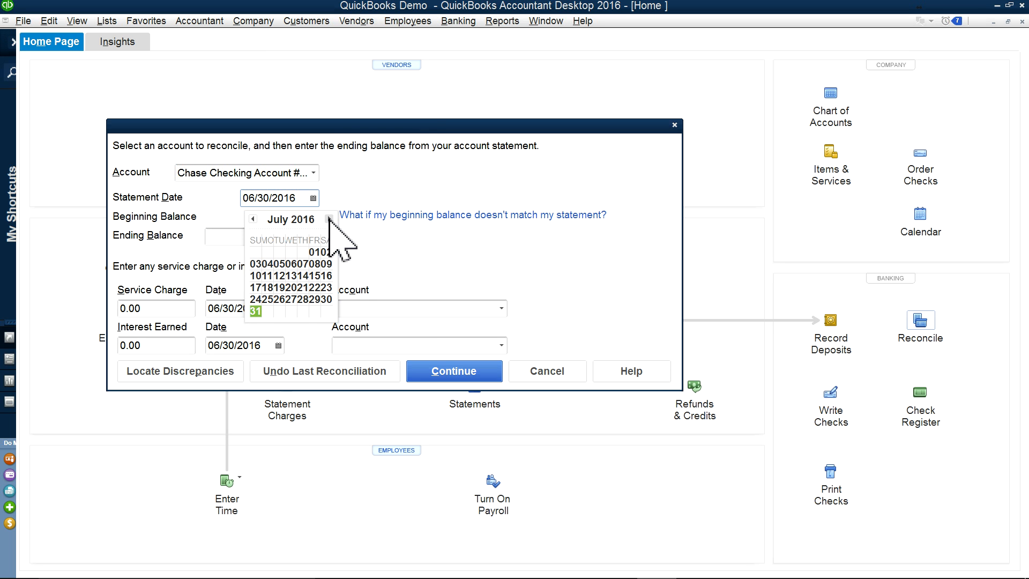
{"action": "left_click", "coordinate": [256, 311]}
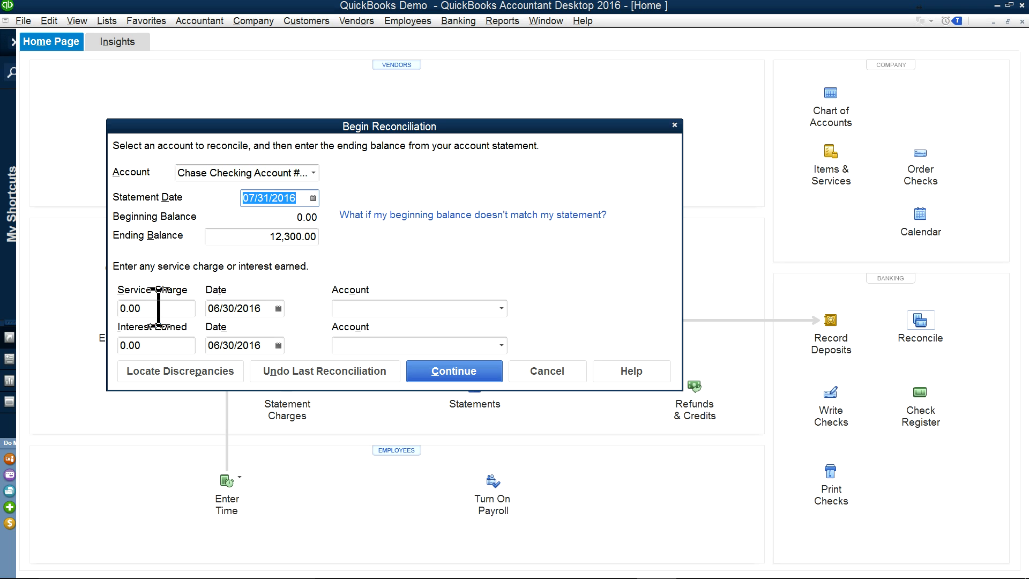
- Enter a service charge of 6.00 dated 07/31/2016 for the reconciliation
{"action": "left_click", "coordinate": [119, 306]}
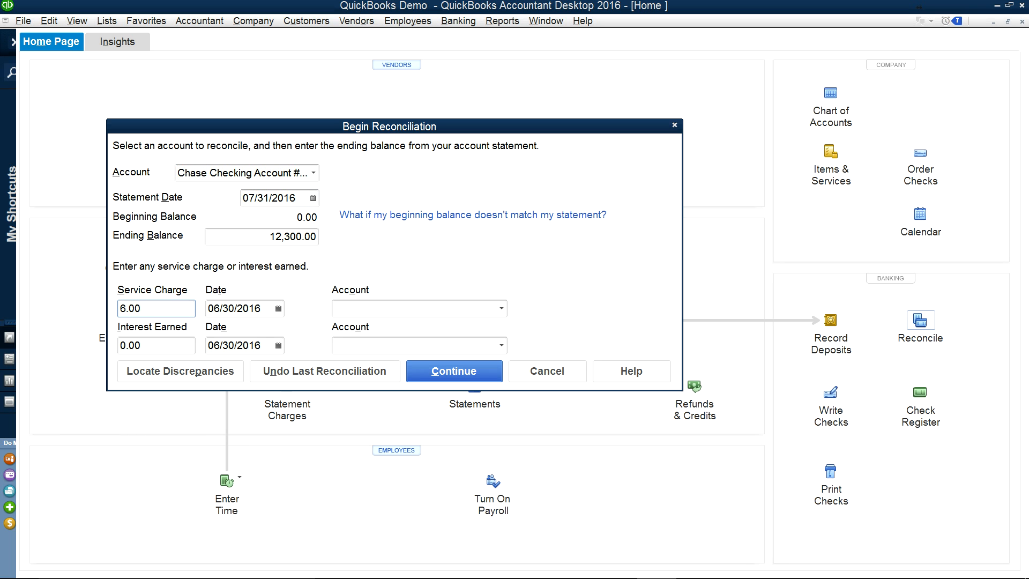
{"action": "left_click", "coordinate": [278, 309]}
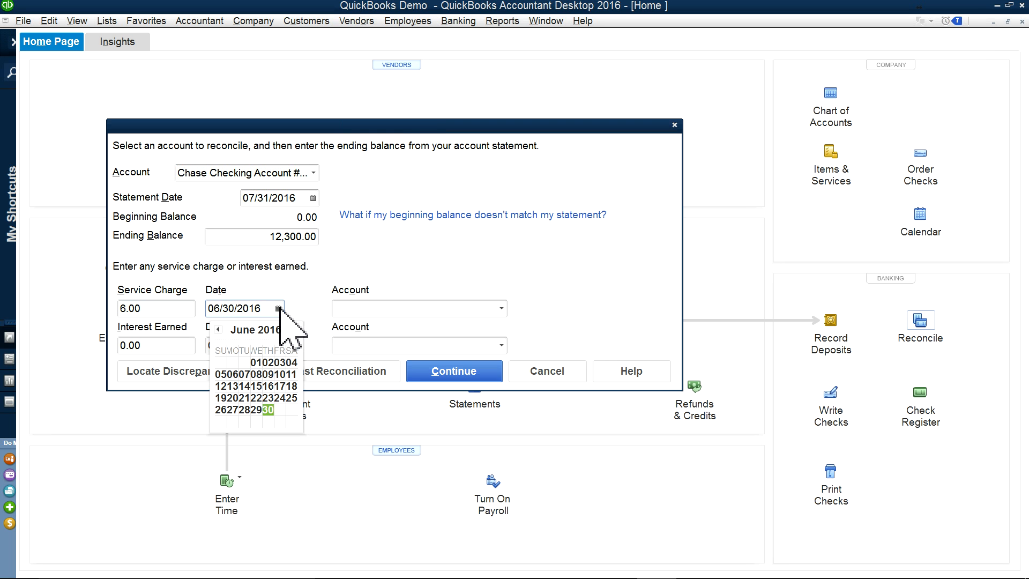
{"action": "left_click", "coordinate": [295, 329]}
{"action": "left_click", "coordinate": [220, 421]}
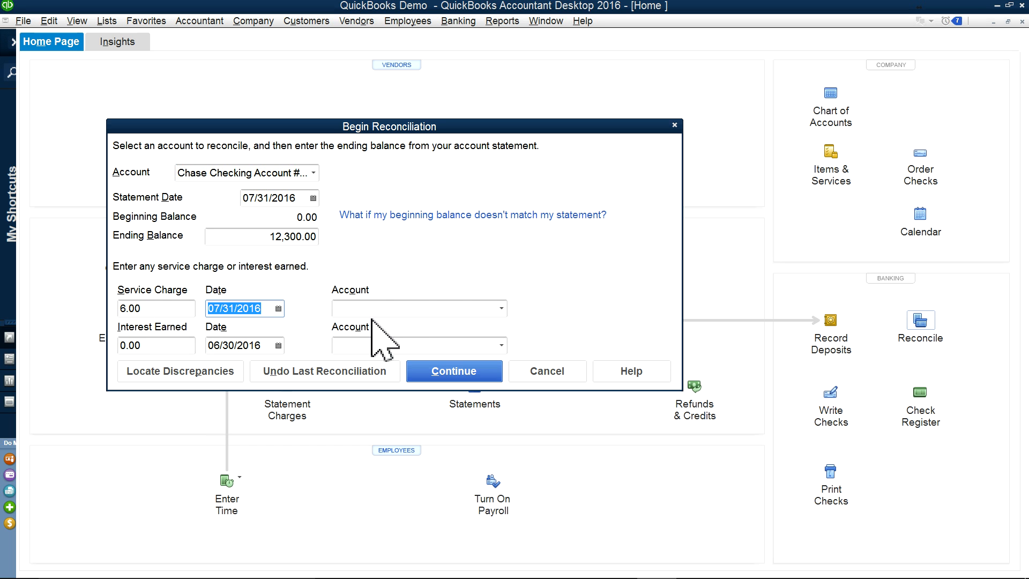
- Add an expense account named Bank Charges with the same description, assign it to the service charge, and continue to the reconciliation
{"action": "left_click", "coordinate": [501, 309]}
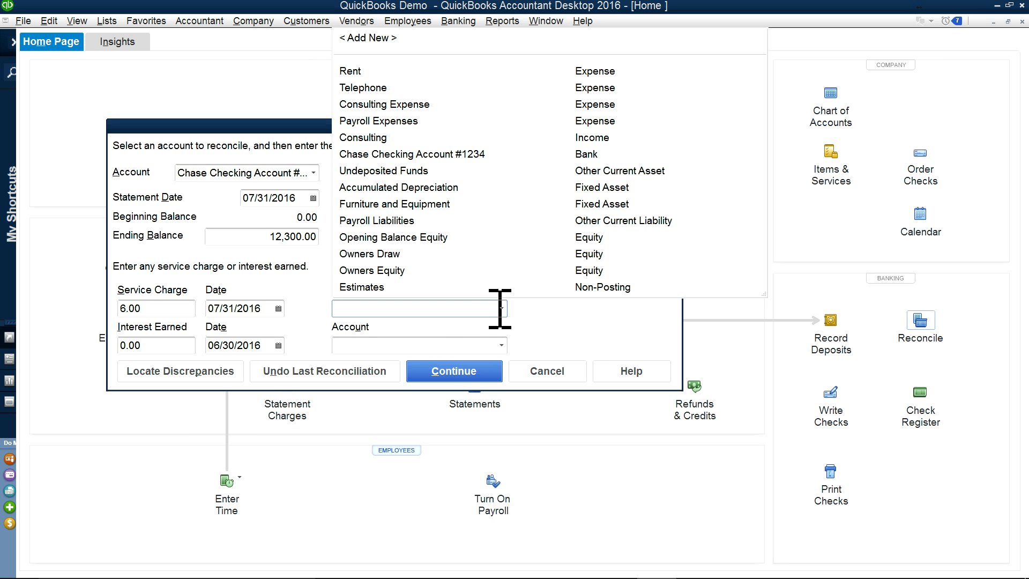
{"action": "left_click", "coordinate": [362, 33]}
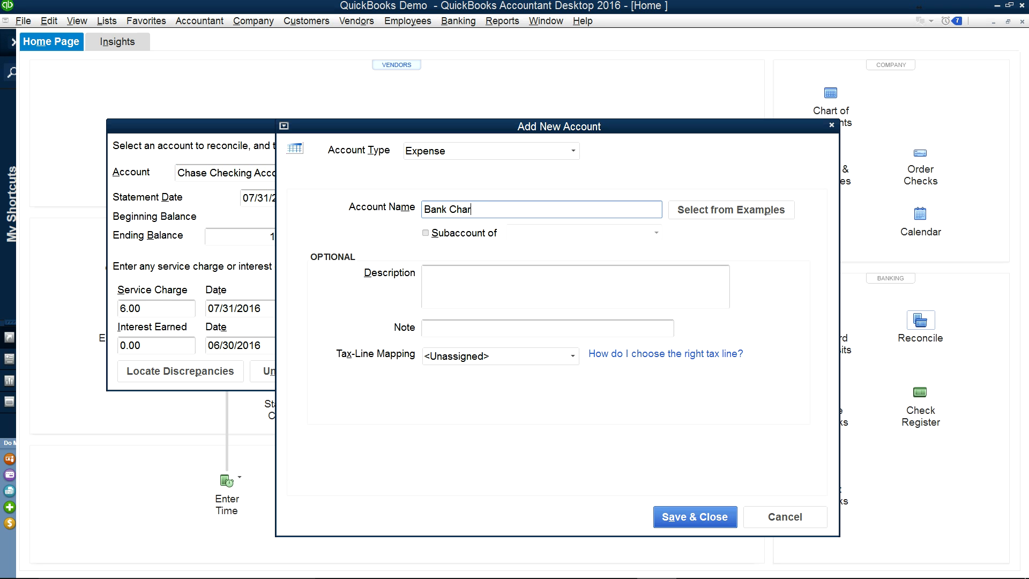
{"action": "left_click_drag", "start_coordinate": [501, 209], "coordinate": [421, 209]}
{"action": "right_click", "coordinate": [454, 210]}
{"action": "left_click", "coordinate": [474, 241]}
{"action": "left_click", "coordinate": [460, 270]}
{"action": "right_click", "coordinate": [453, 277]}
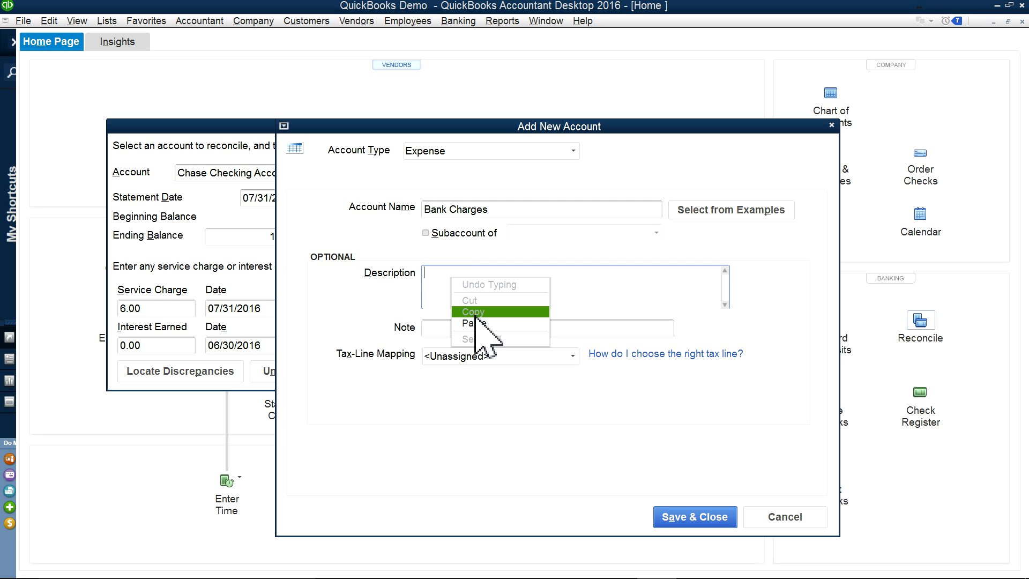
{"action": "left_click", "coordinate": [473, 323]}
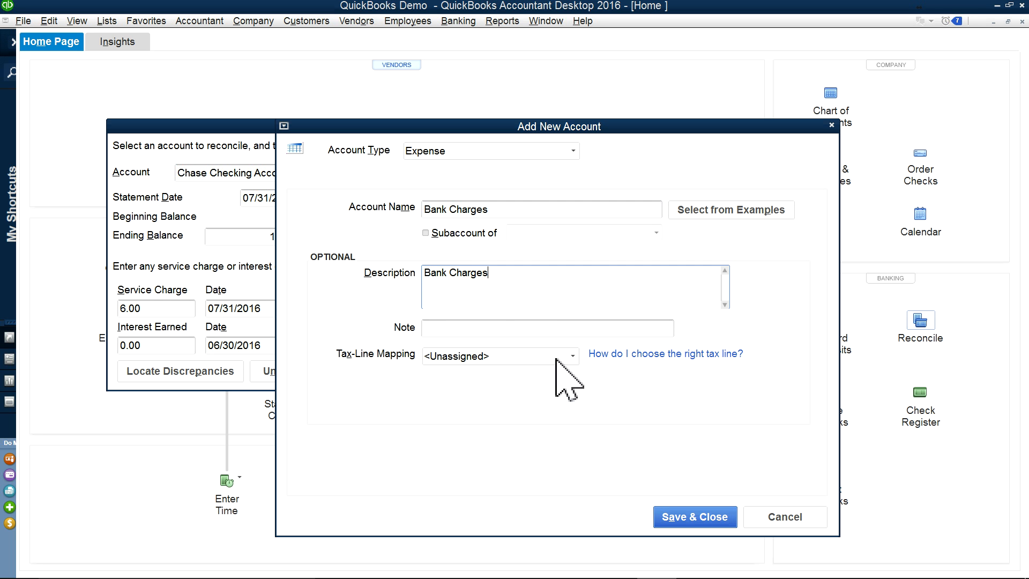
{"action": "left_click", "coordinate": [677, 518]}
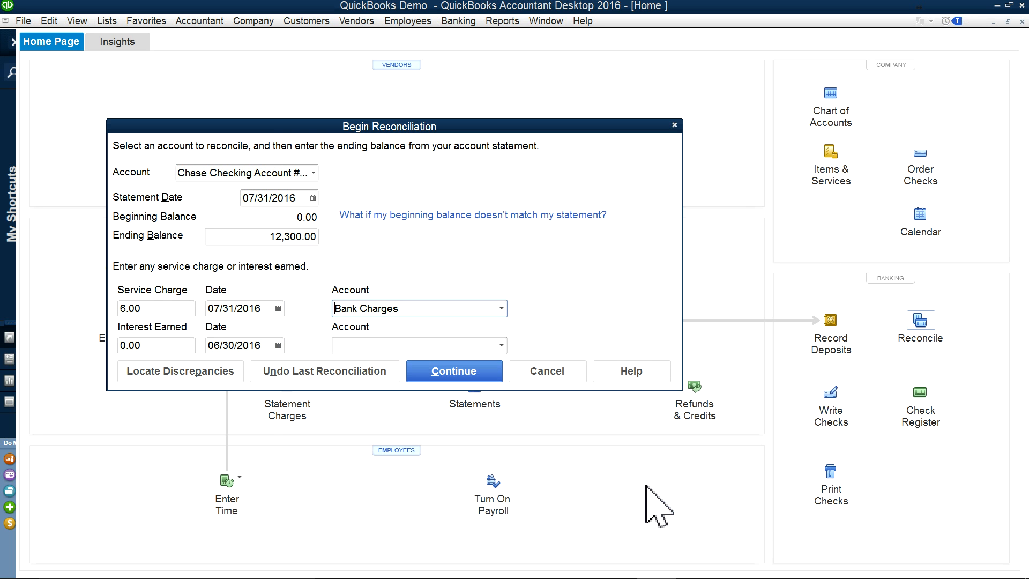
{"action": "left_click", "coordinate": [481, 369]}
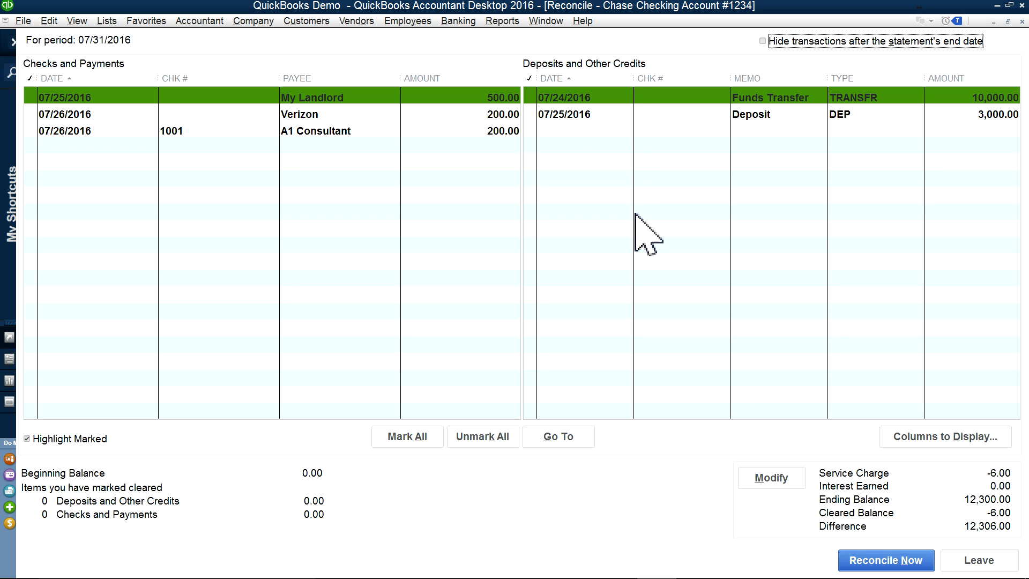
- Mark the Funds Transfer, the Deposit, and the My Landlord and A1 Consultant payments as cleared, leaving Verizon unmarked
{"action": "left_click", "coordinate": [530, 99]}
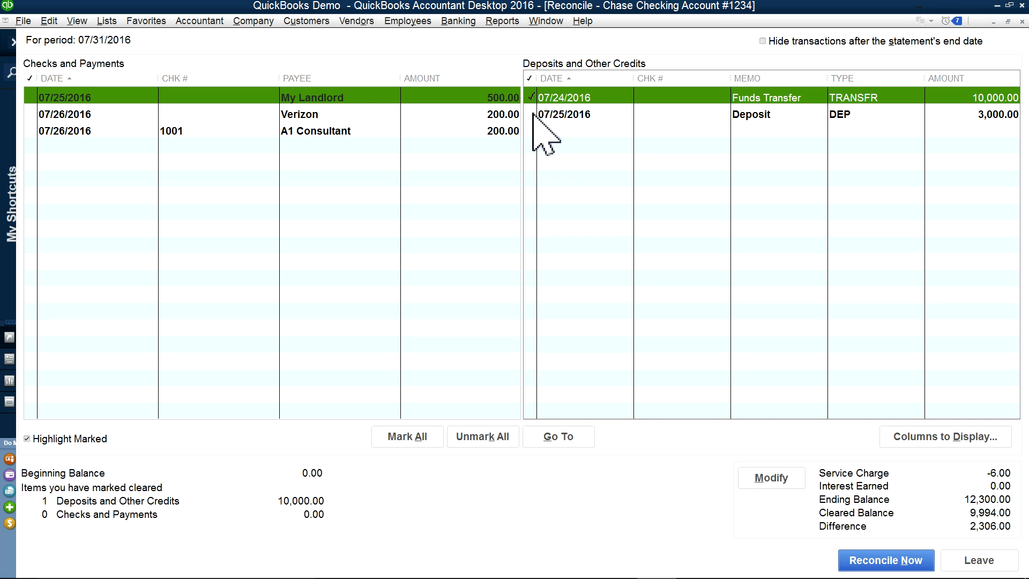
{"action": "left_click", "coordinate": [533, 115]}
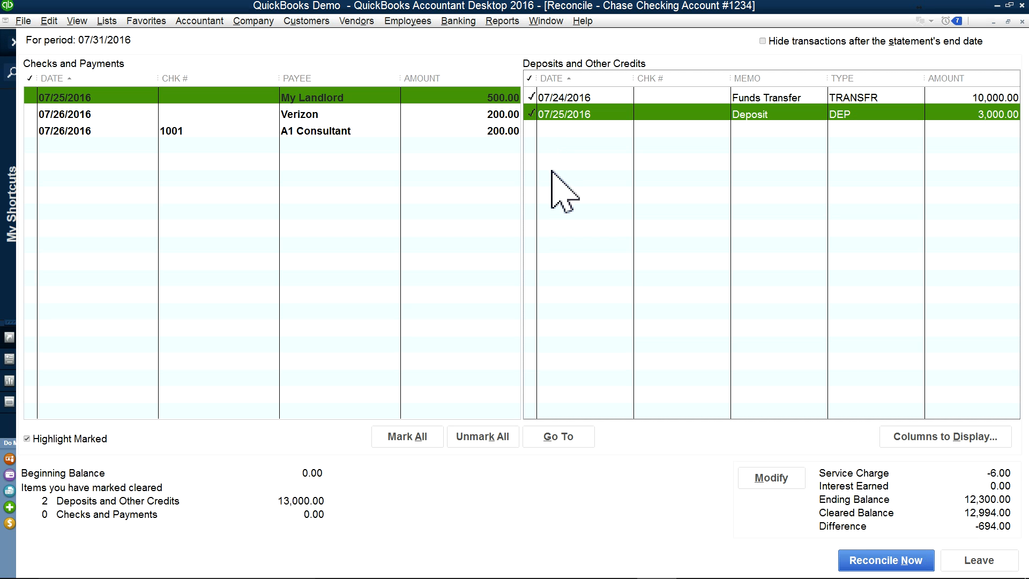
{"action": "left_click", "coordinate": [31, 98]}
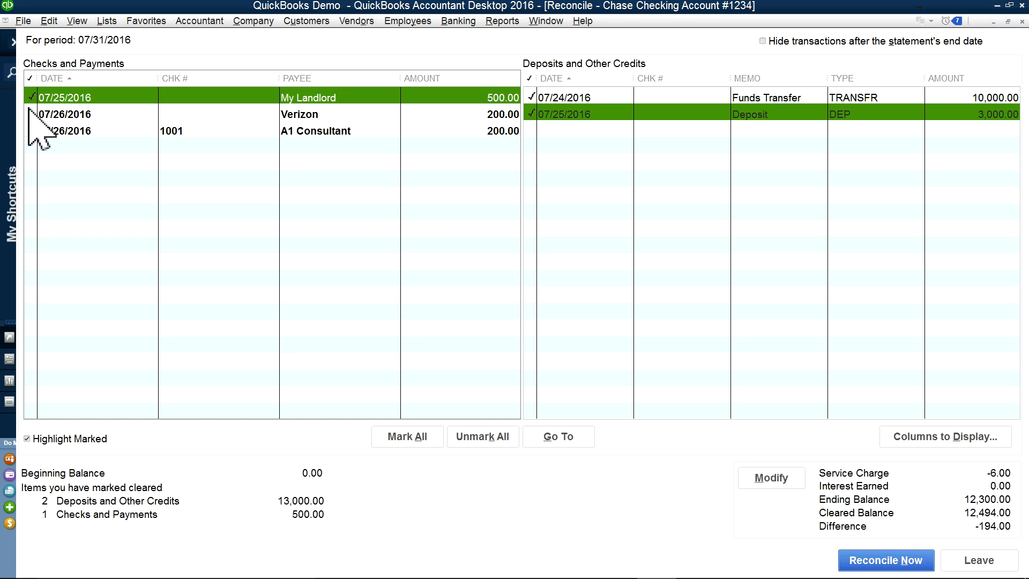
{"action": "left_click", "coordinate": [31, 115]}
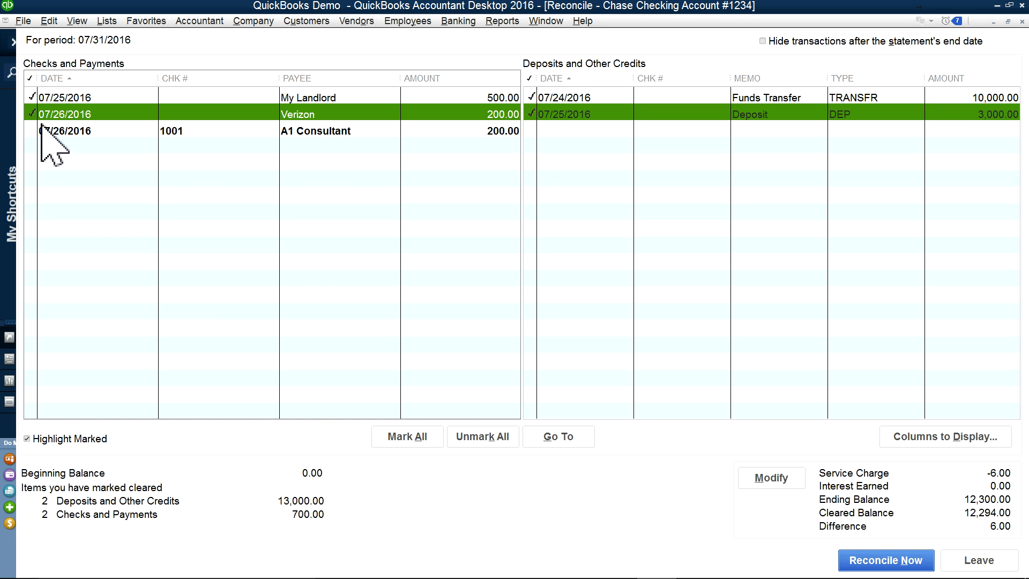
{"action": "left_click", "coordinate": [31, 115]}
{"action": "left_click", "coordinate": [32, 130]}
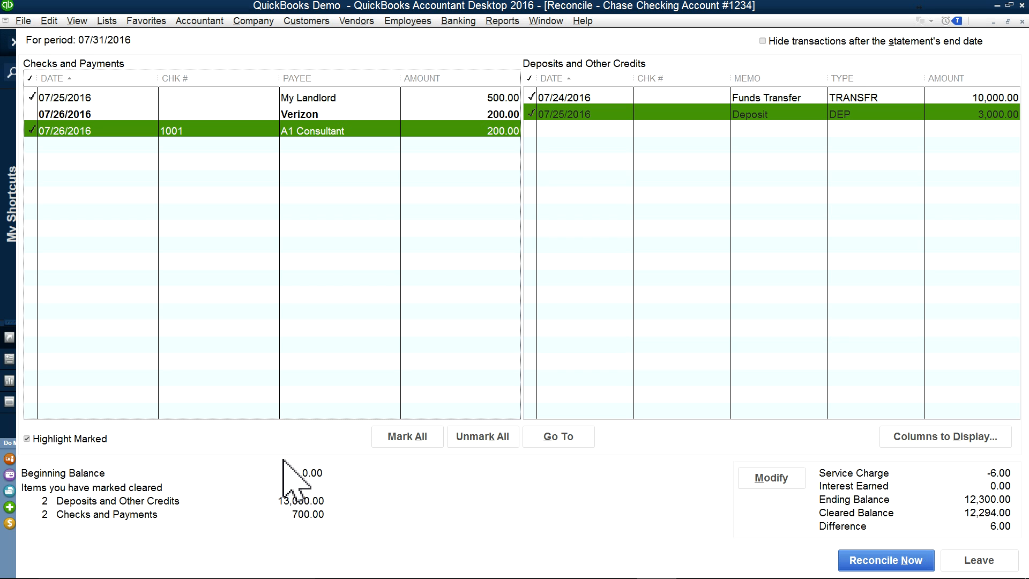
- Try to complete the reconciliation, and dismiss the Reconcile Adjustment dialog without entering an adjustment
{"action": "left_click", "coordinate": [866, 565]}
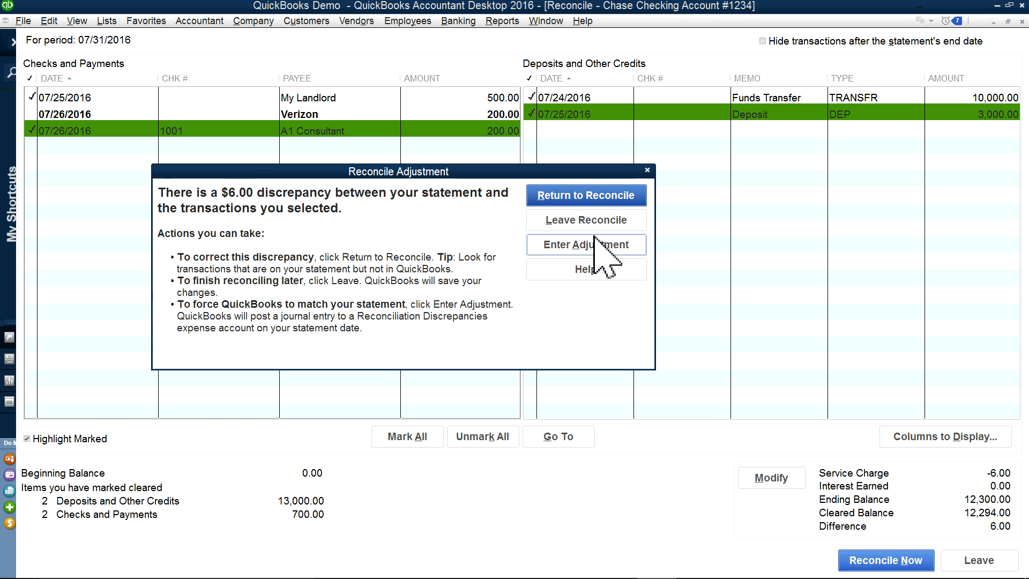
{"action": "left_click", "coordinate": [647, 170]}
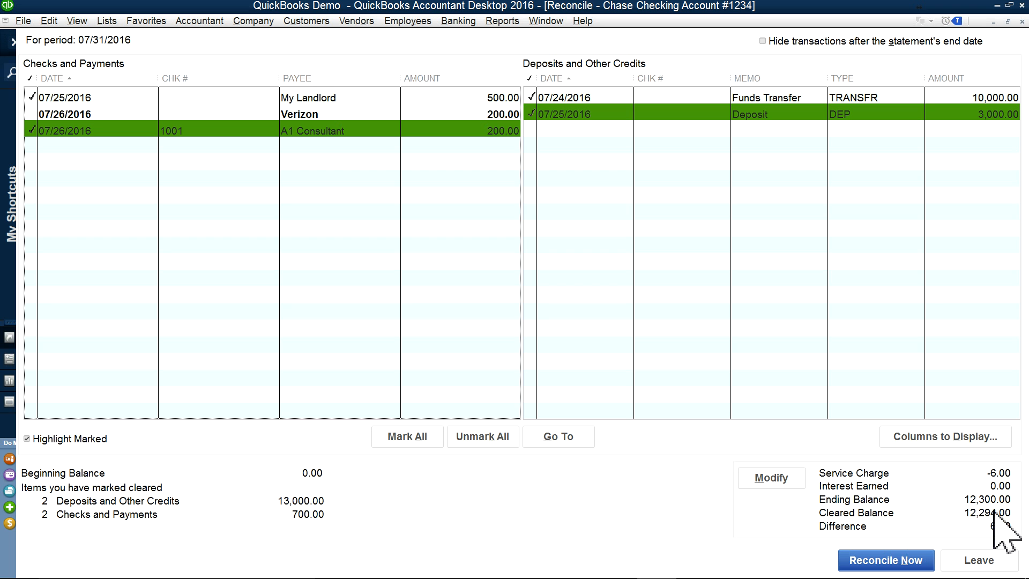
- Correct the statement's ending balance to 12,294.00 in the reconciliation settings and complete the reconciliation
{"action": "left_click", "coordinate": [764, 475]}
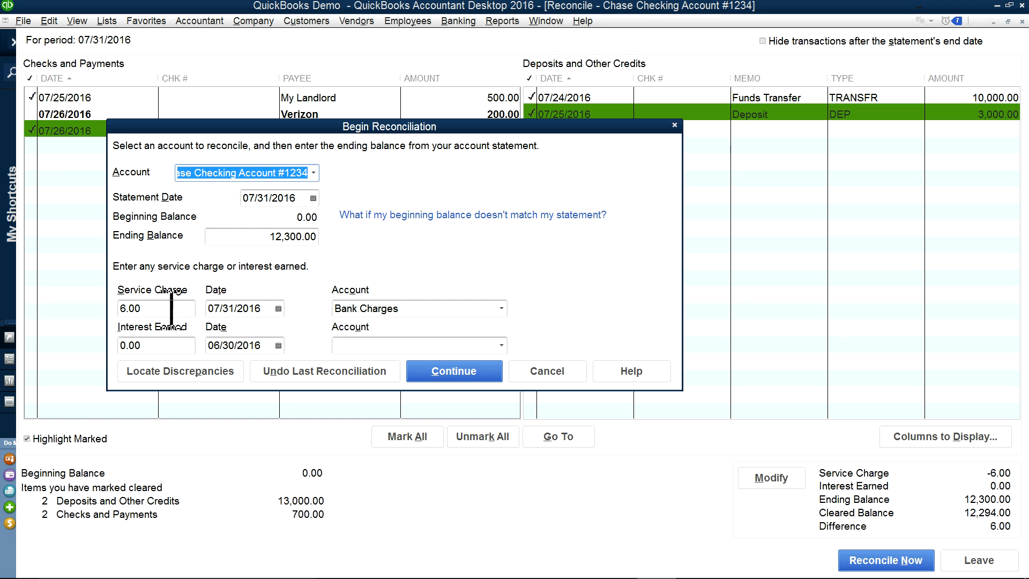
{"action": "left_click", "coordinate": [256, 235]}
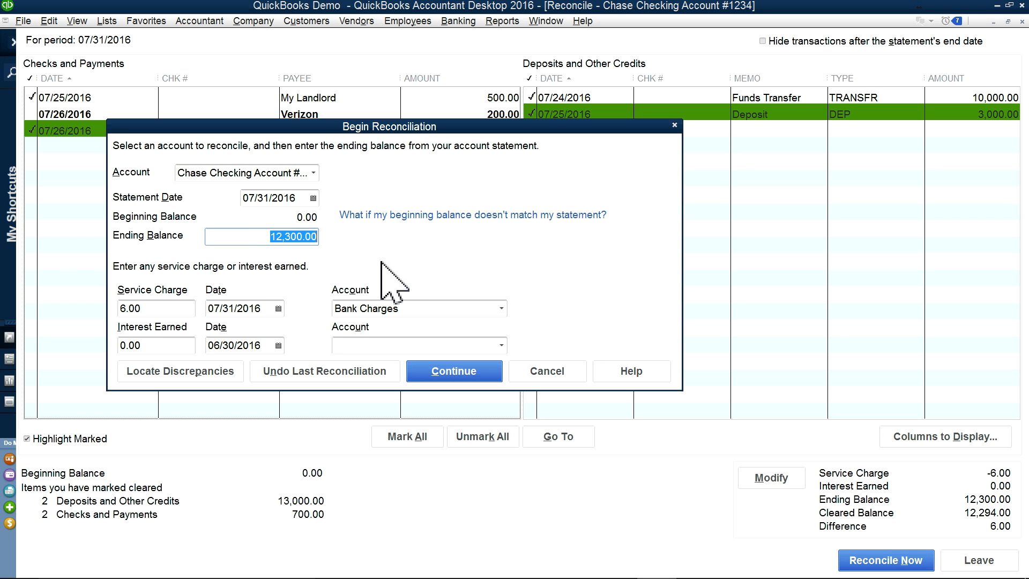
{"action": "type", "text": "1"}
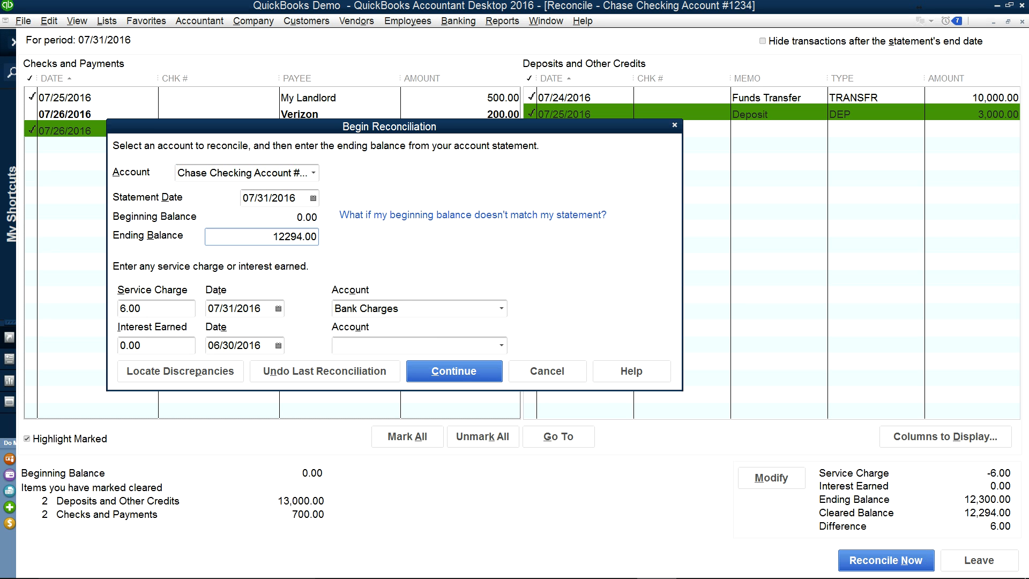
{"action": "left_click", "coordinate": [454, 371]}
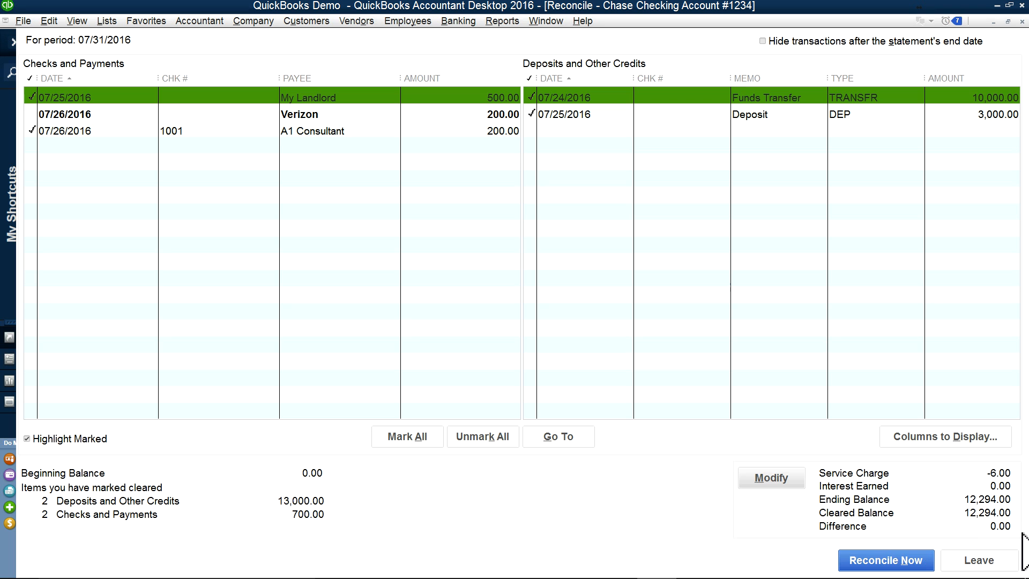
{"action": "left_click", "coordinate": [889, 560]}
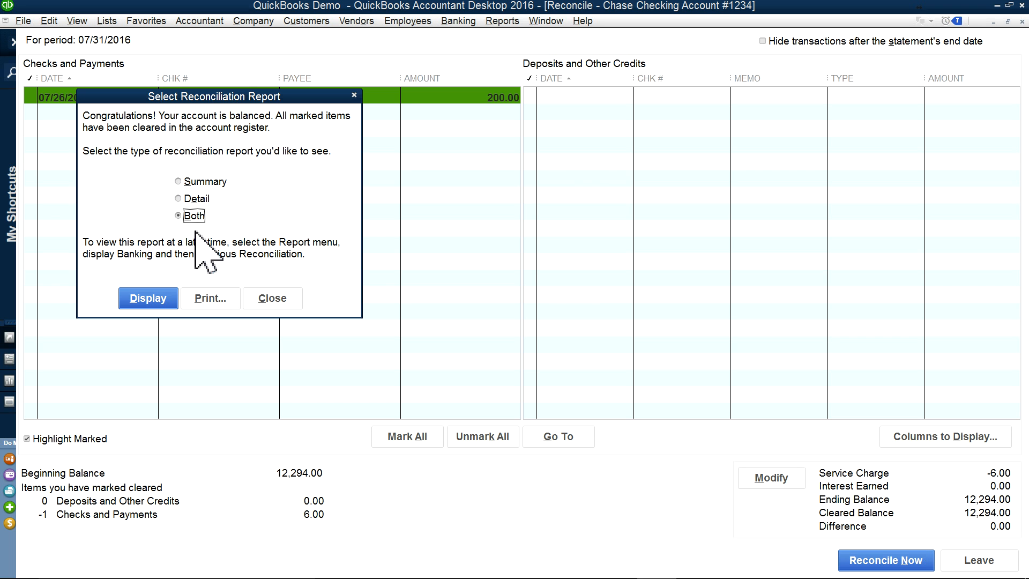
- Display both reconciliation reports, check the summary's Excel export options without exporting, review the detail report, and close both
{"action": "left_click", "coordinate": [156, 299]}
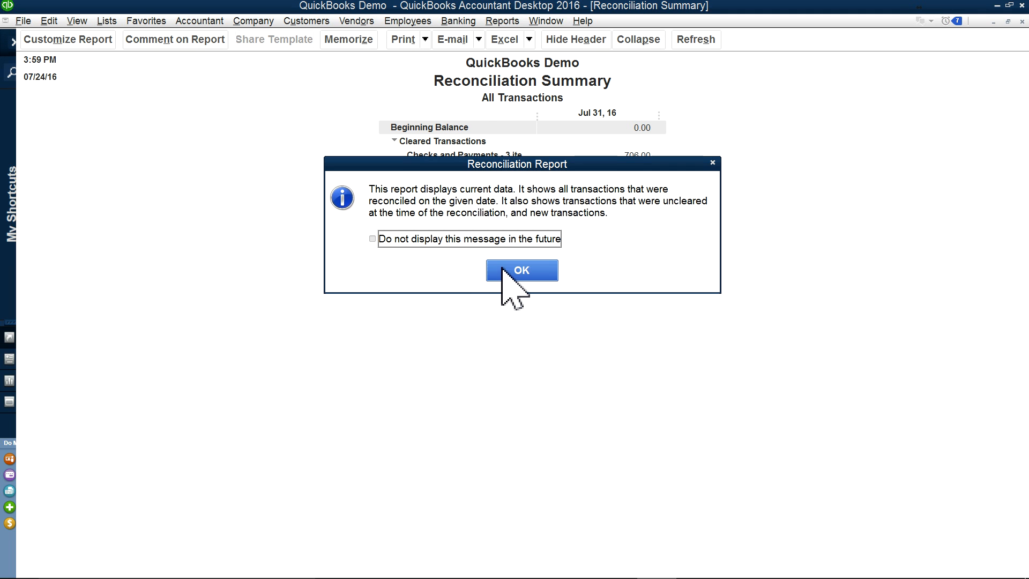
{"action": "left_click", "coordinate": [507, 271]}
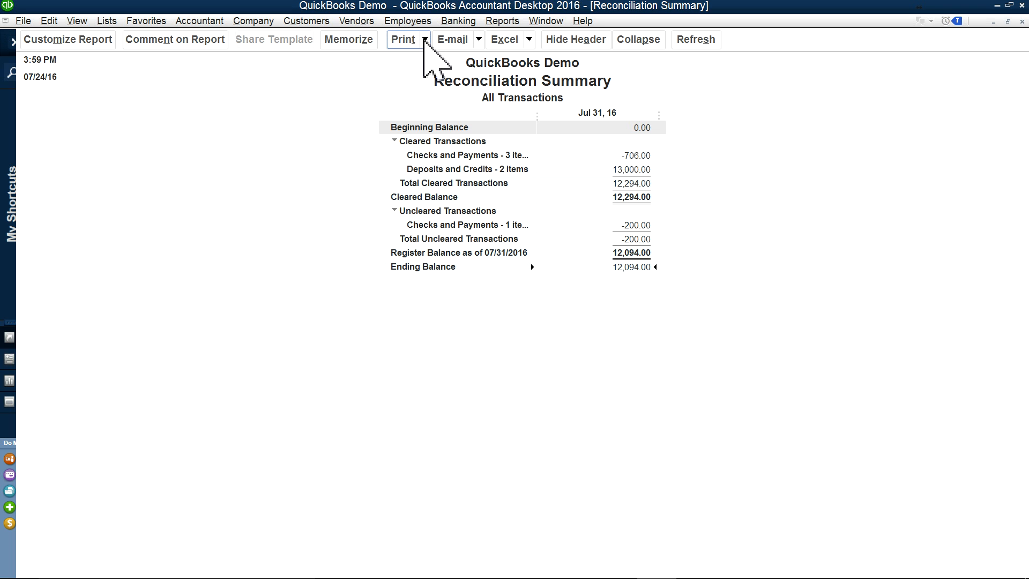
{"action": "left_click", "coordinate": [525, 43]}
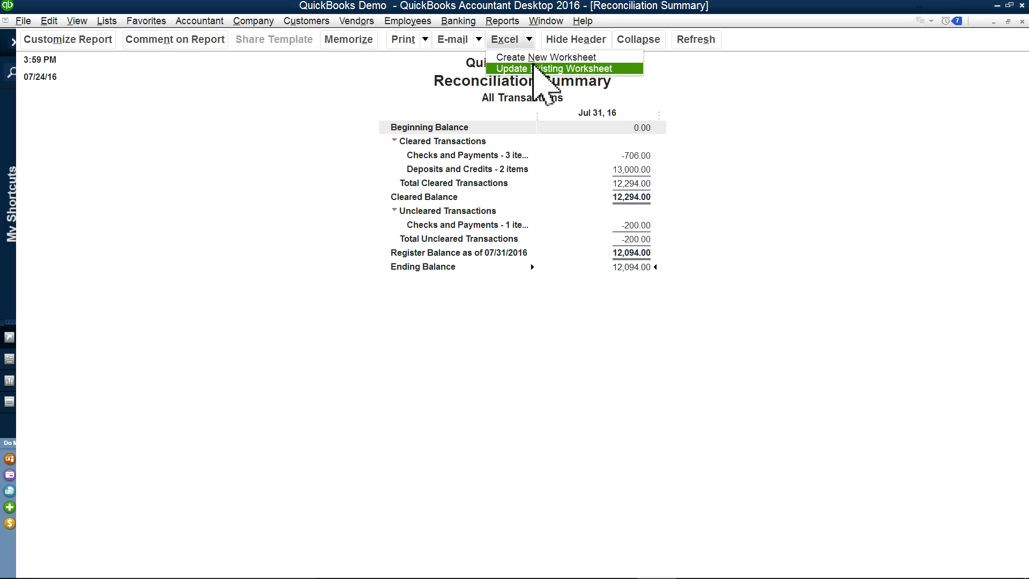
{"action": "left_click", "coordinate": [344, 75]}
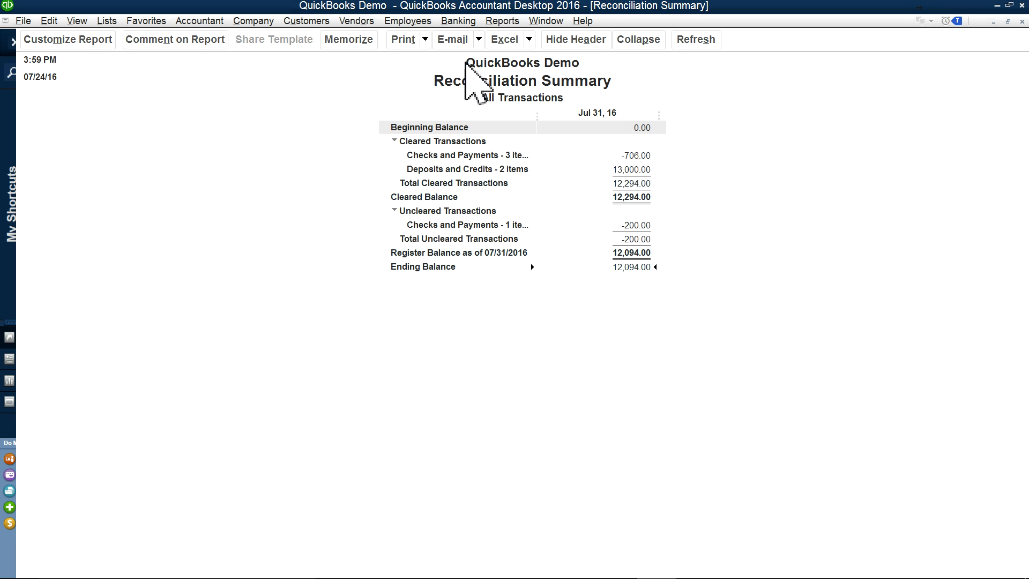
{"action": "left_click", "coordinate": [1022, 22]}
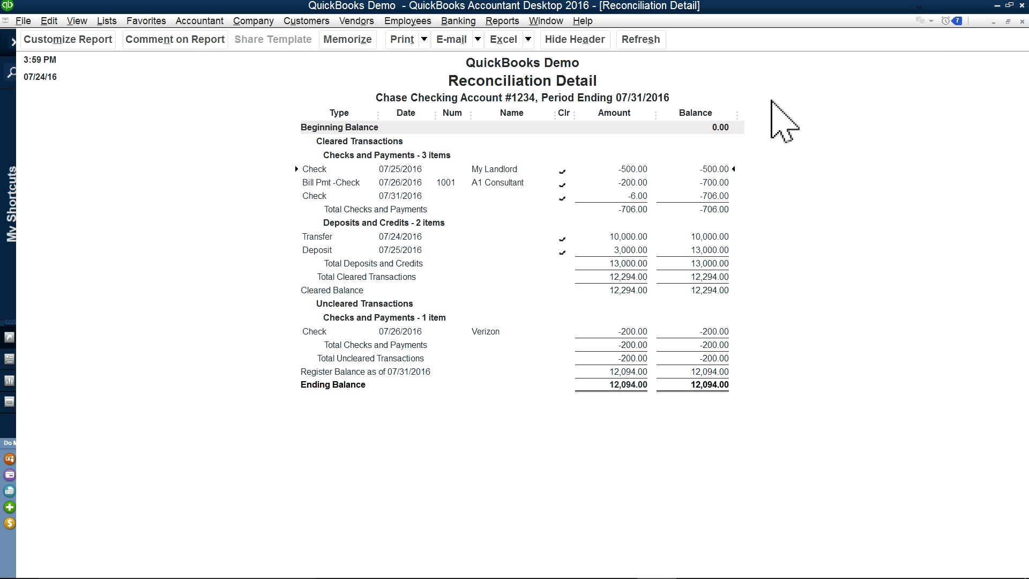
{"action": "left_click", "coordinate": [1022, 22]}
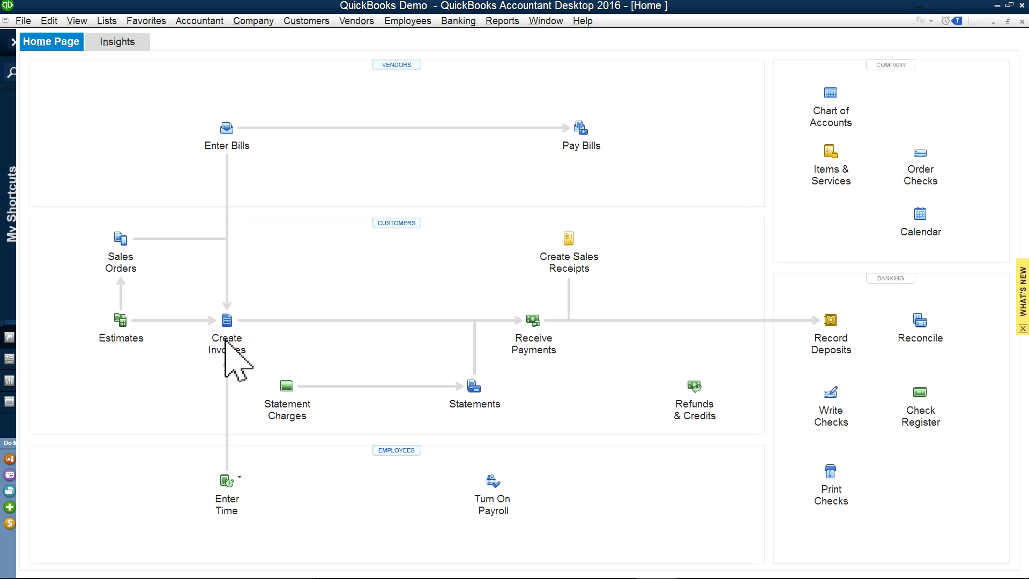
- Start a new sales receipt for the first customer in the customer list
{"action": "left_click", "coordinate": [580, 246]}
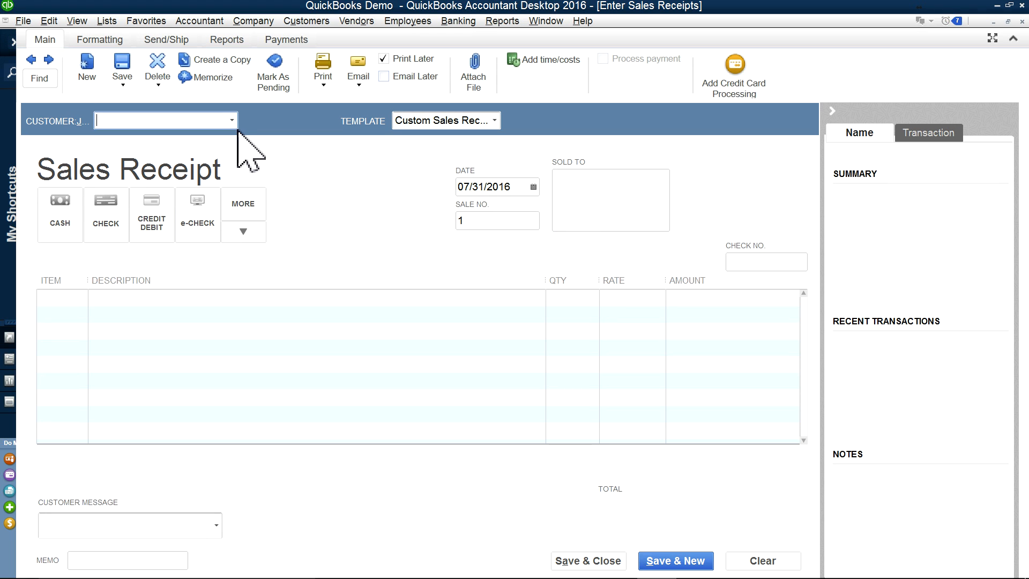
{"action": "left_click", "coordinate": [235, 121]}
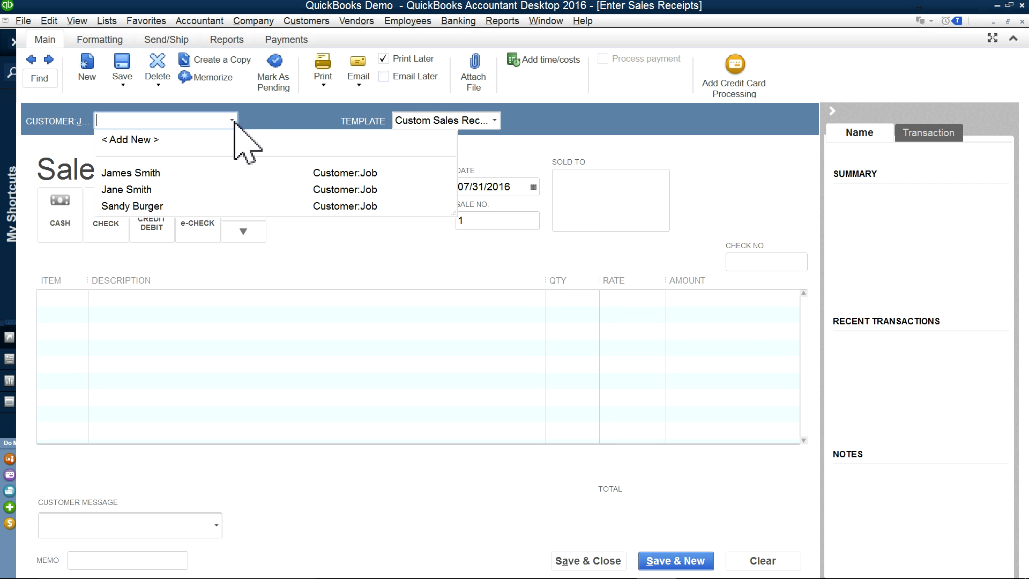
{"action": "left_click", "coordinate": [145, 172]}
{"action": "left_click", "coordinate": [72, 301]}
{"action": "type", "text": "50"}
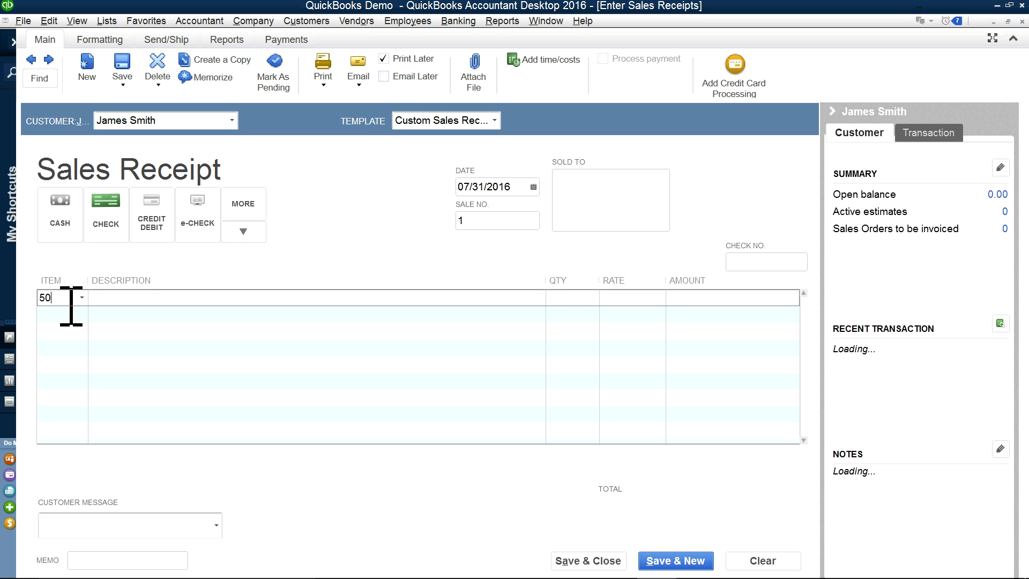
{"action": "key", "text": "Tab"}
{"action": "left_click", "coordinate": [488, 233]}
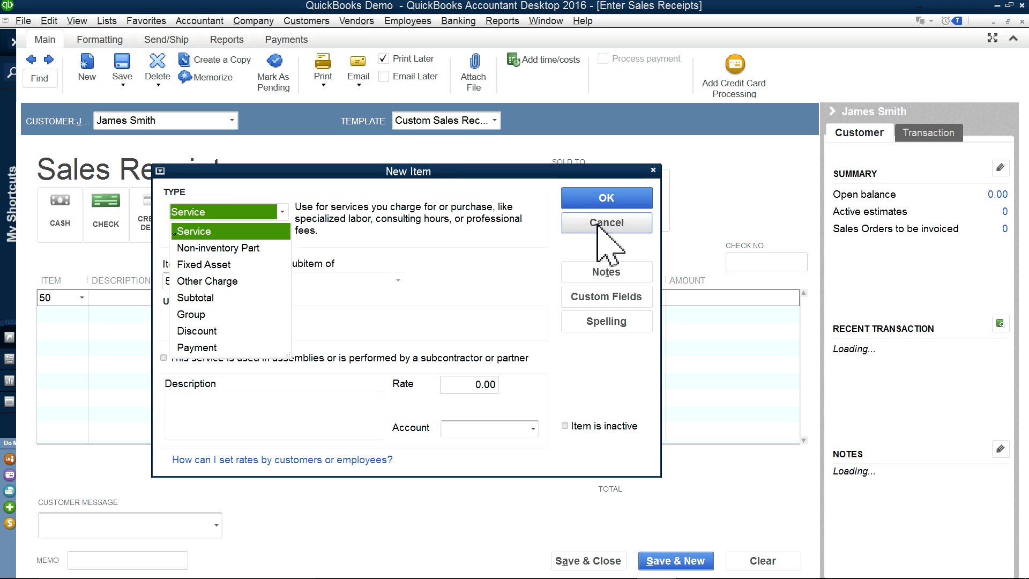
{"action": "left_click", "coordinate": [603, 231]}
- Add the Consulting item with a quantity of 50 to the sales receipt, and save and close it
{"action": "left_click", "coordinate": [84, 299]}
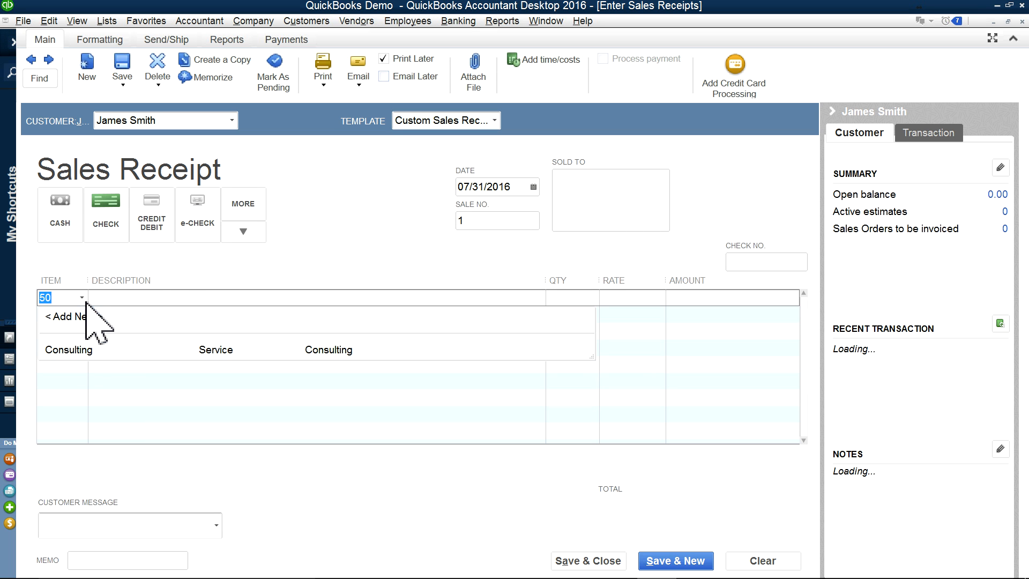
{"action": "left_click", "coordinate": [75, 348]}
{"action": "left_click", "coordinate": [574, 303]}
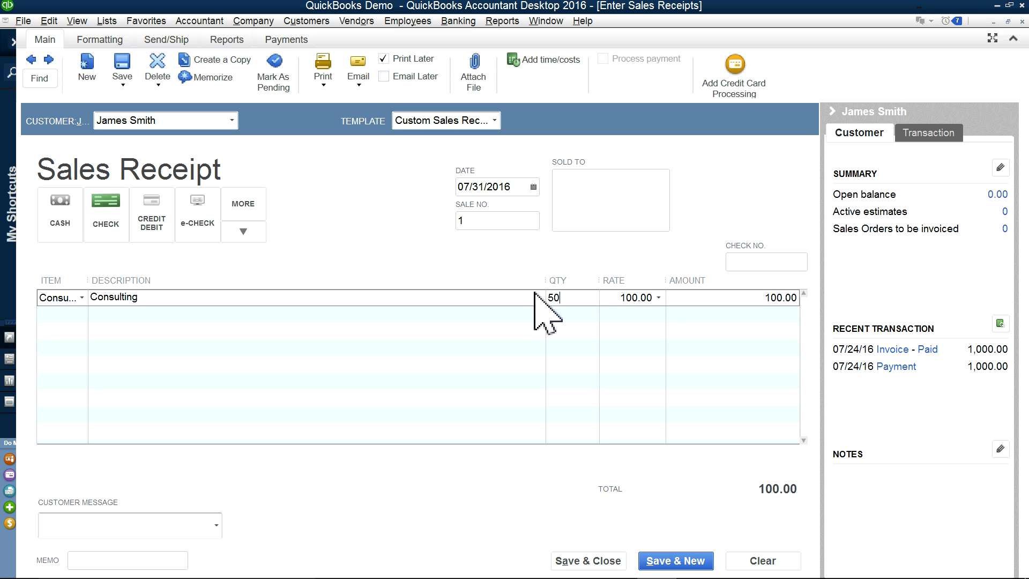
{"action": "key", "text": "Tab"}
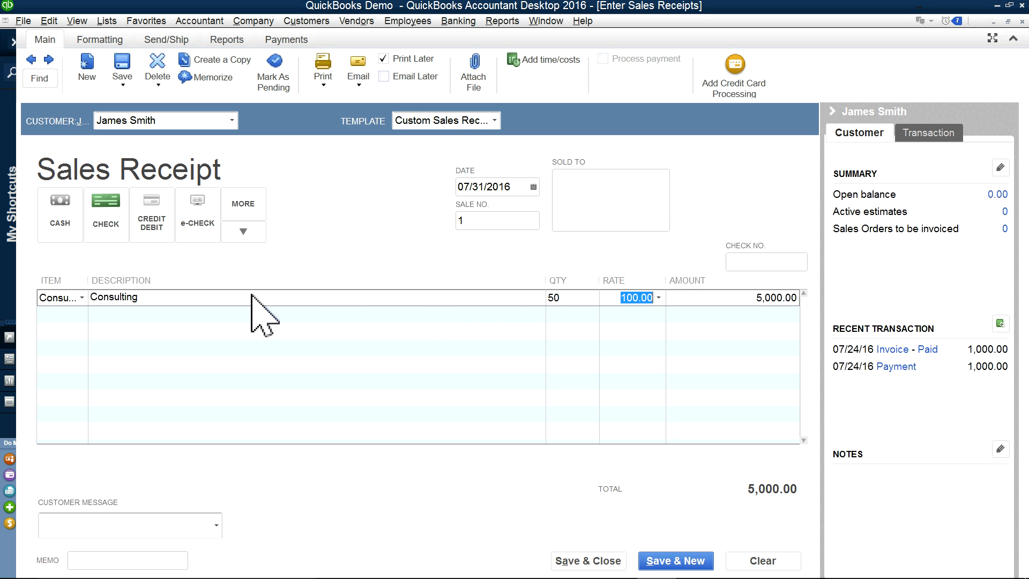
{"action": "left_click", "coordinate": [583, 566]}
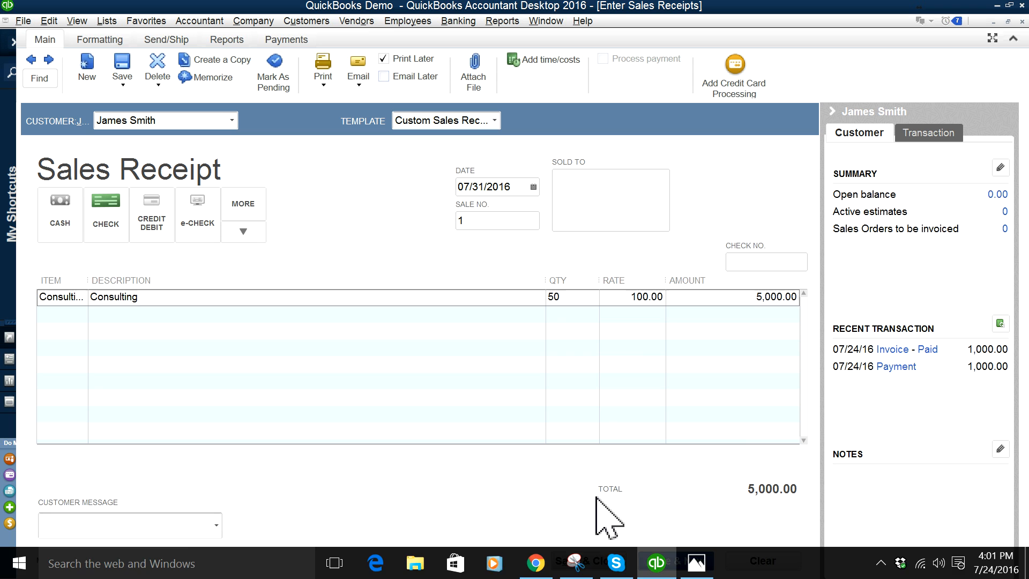
{"action": "left_click", "coordinate": [596, 557]}
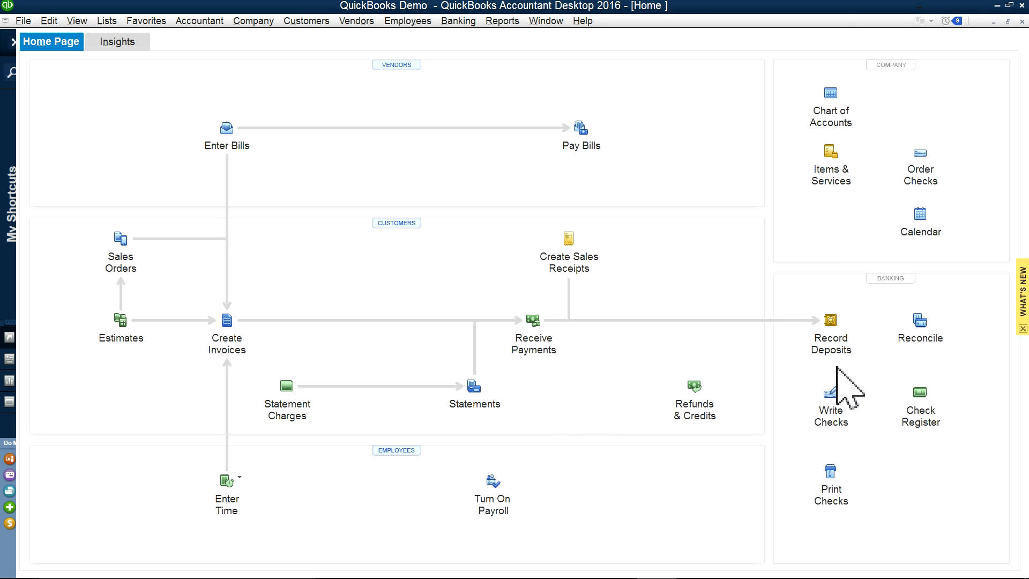
- Record a deposit of only the 800.00 check payment dated 07/25/2016 into the Chase checking account, and save it to start another deposit
{"action": "left_click", "coordinate": [835, 349]}
{"action": "left_click", "coordinate": [828, 348]}
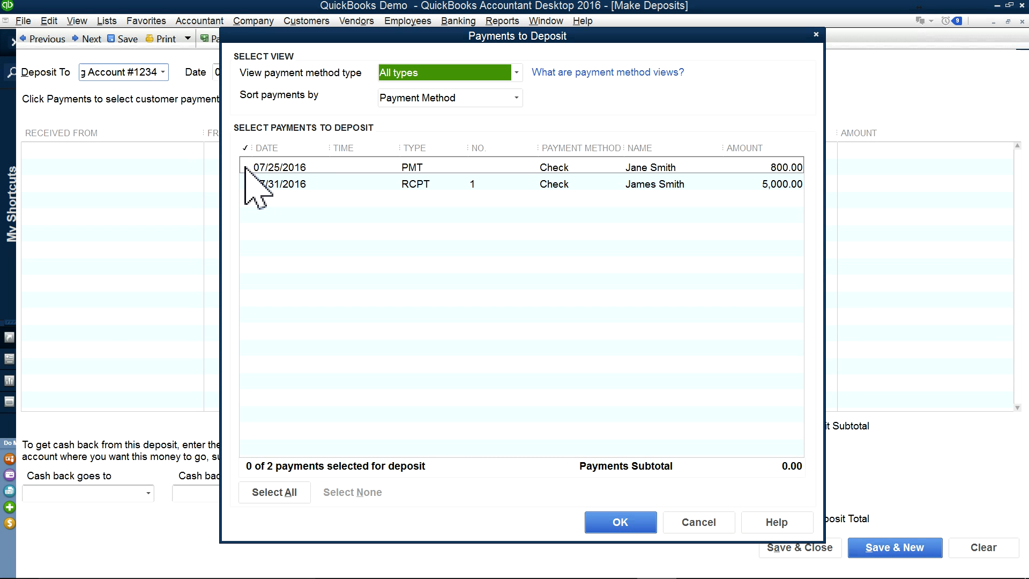
{"action": "left_click", "coordinate": [246, 168]}
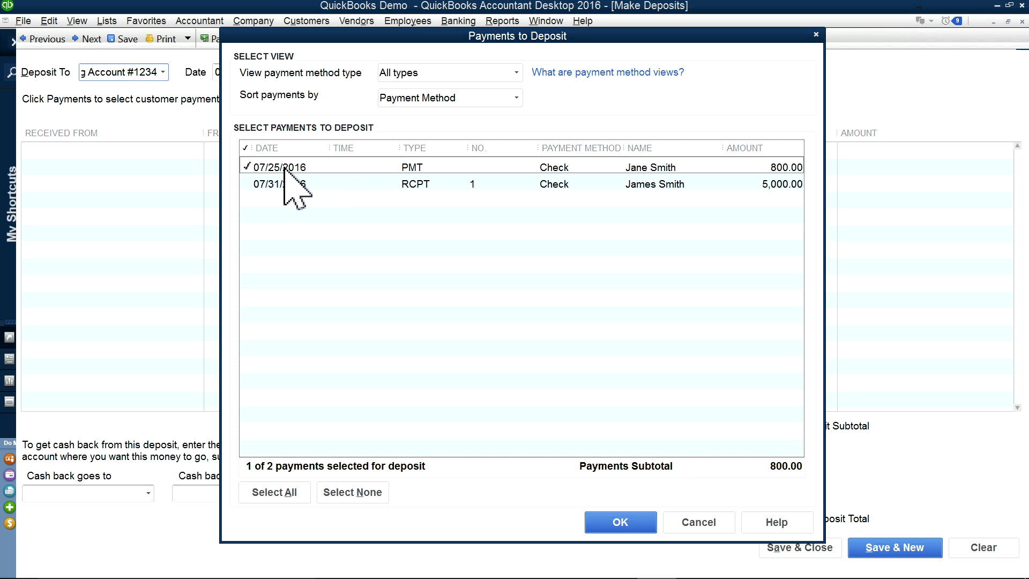
{"action": "left_click", "coordinate": [249, 184]}
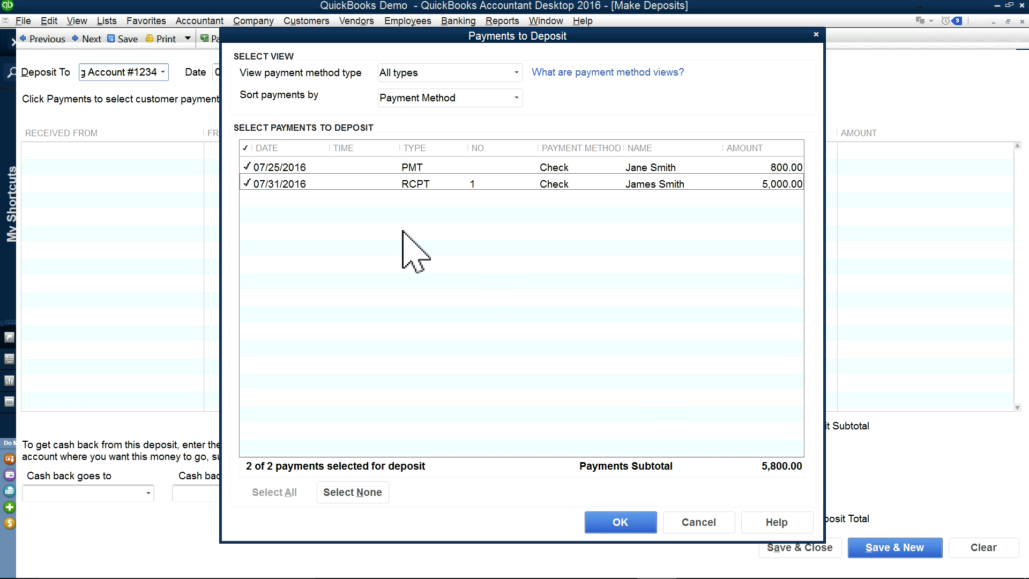
{"action": "left_click", "coordinate": [248, 184]}
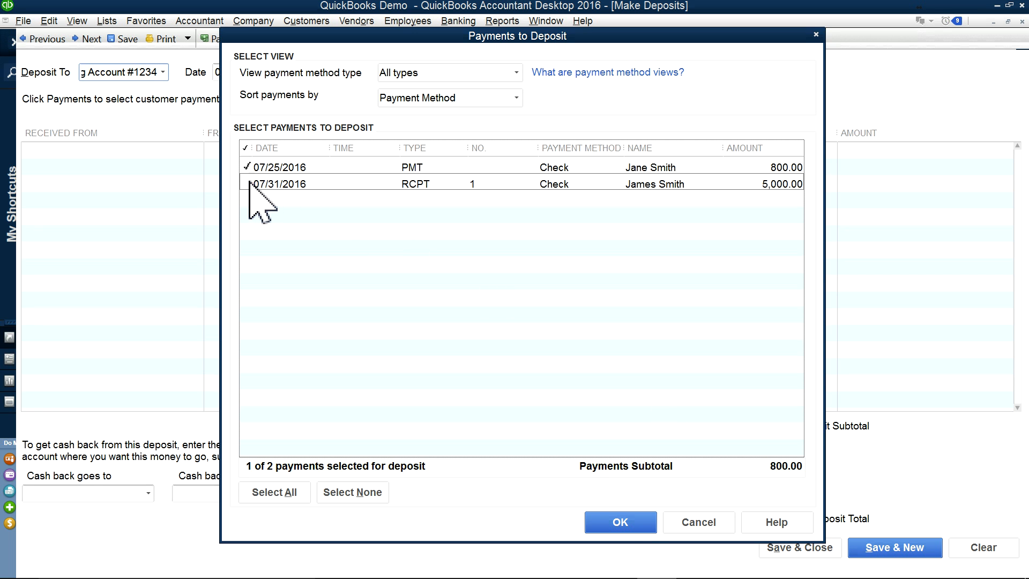
{"action": "left_click", "coordinate": [635, 525]}
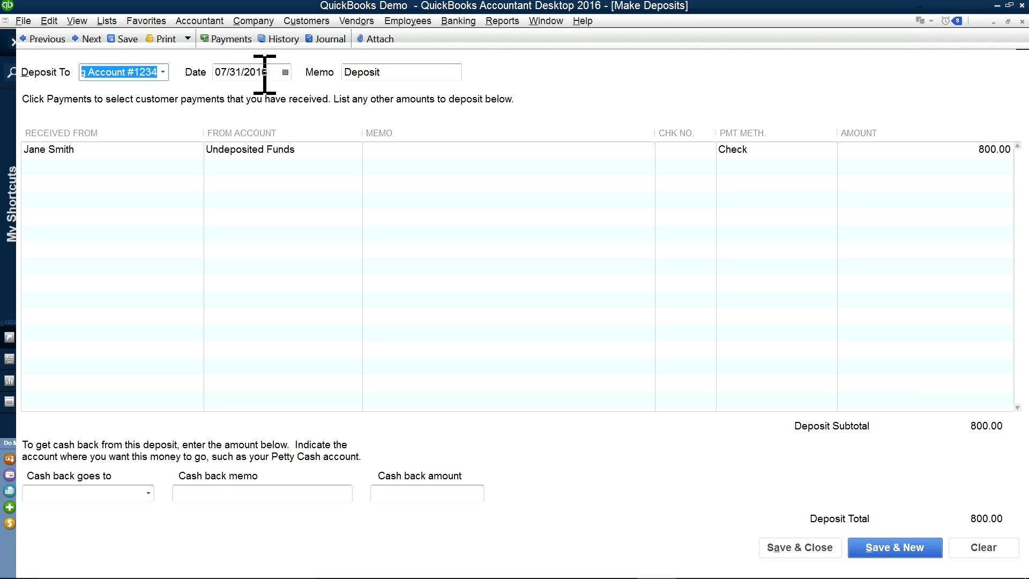
{"action": "left_click", "coordinate": [880, 550]}
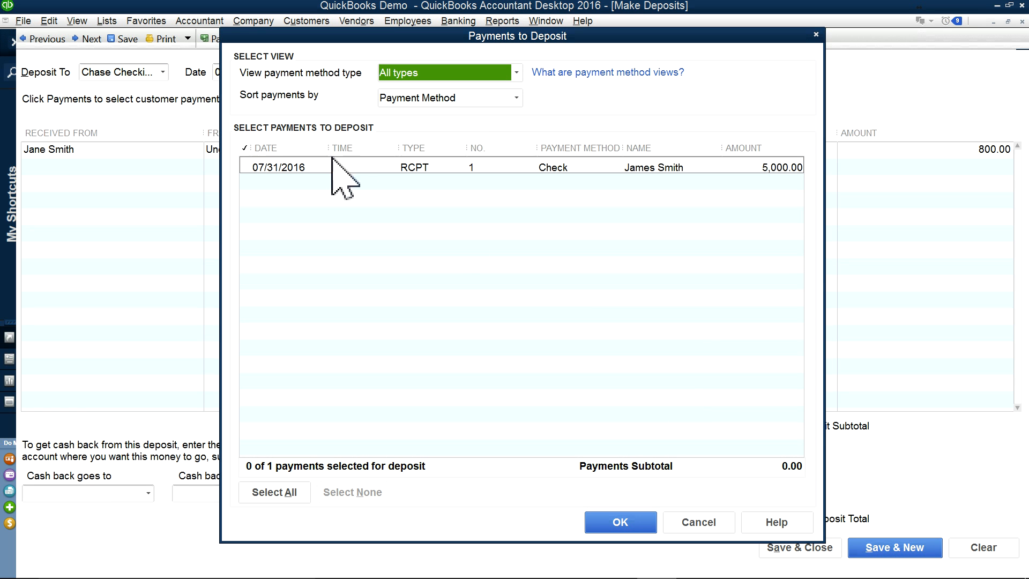
- Select the 5,000.00 sales receipt for deposit, date the deposit 08/02/2016, and save and close it
{"action": "left_click", "coordinate": [247, 168]}
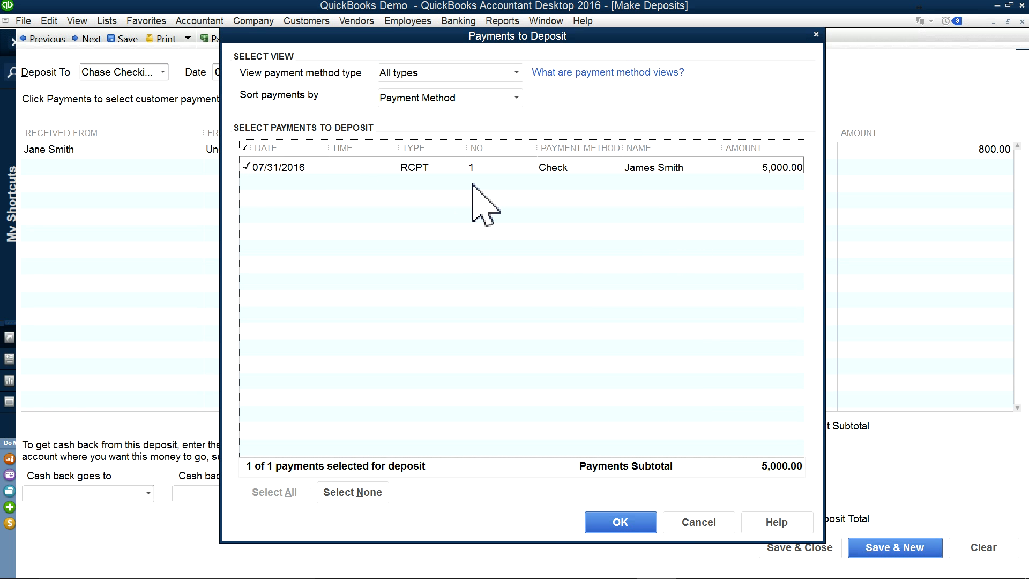
{"action": "left_click", "coordinate": [627, 520]}
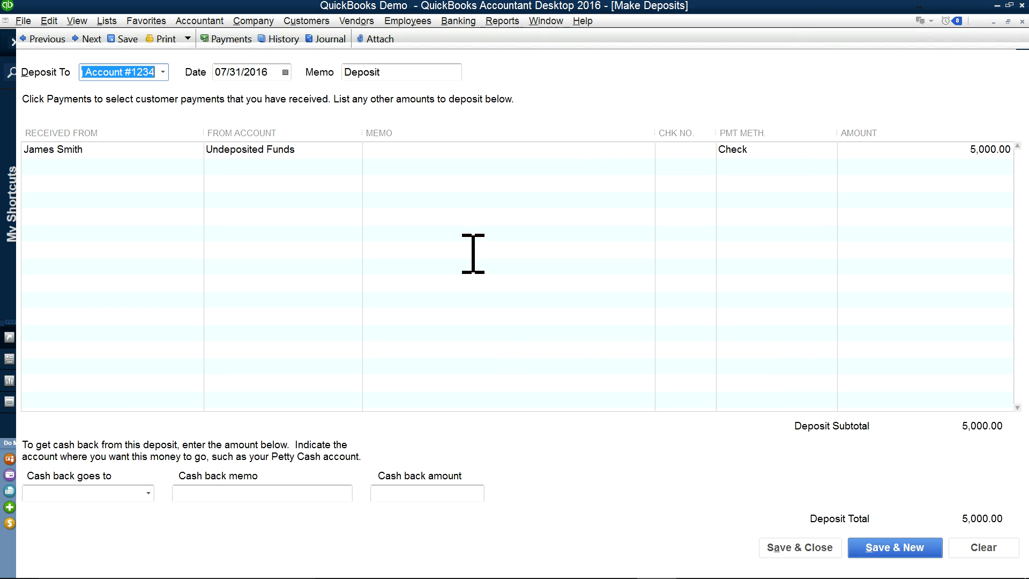
{"action": "left_click", "coordinate": [286, 73]}
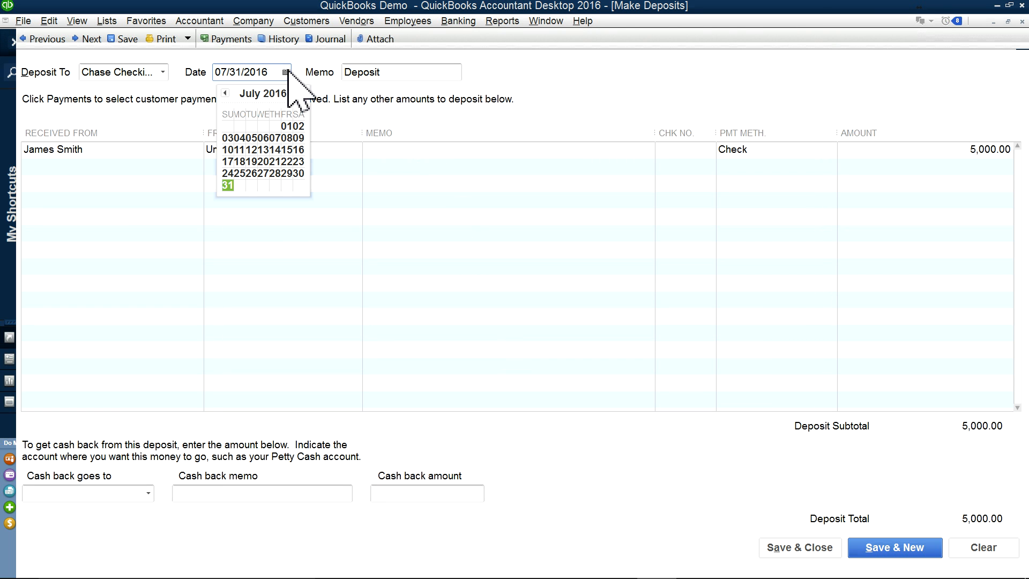
{"action": "left_click", "coordinate": [301, 93]}
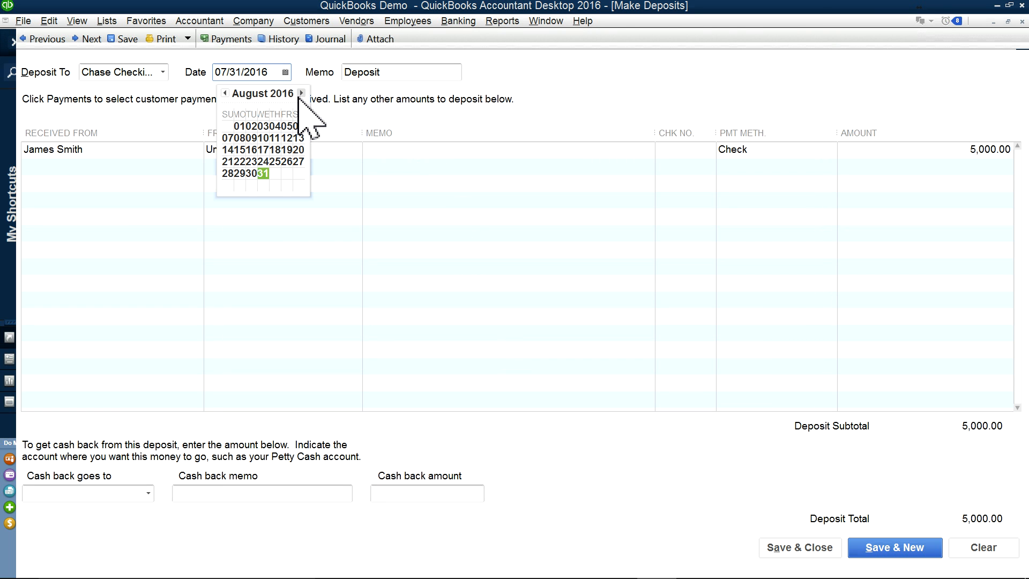
{"action": "left_click", "coordinate": [252, 127]}
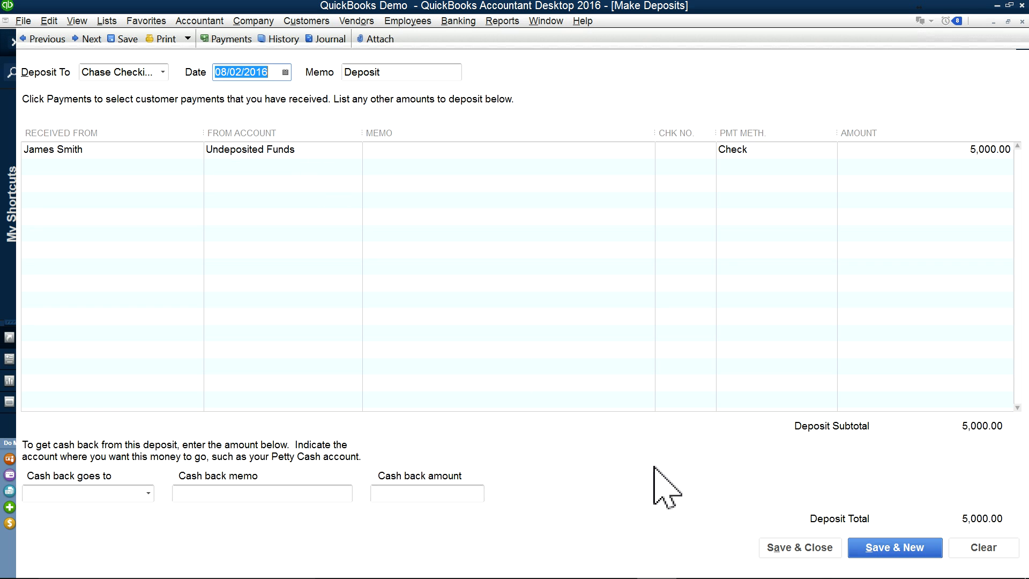
{"action": "left_click", "coordinate": [786, 549]}
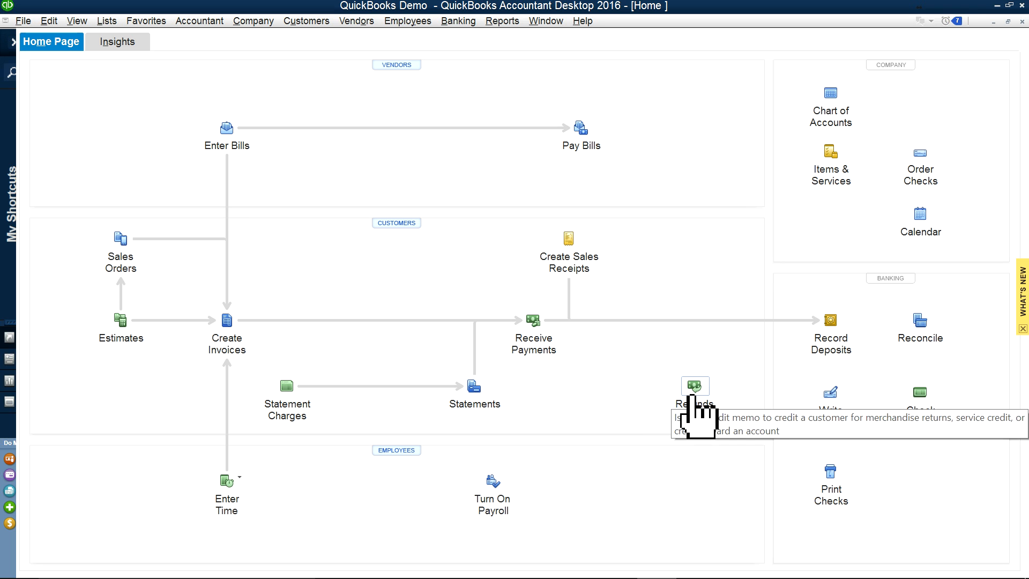
- Bring up the already open Balance Sheet report and refresh it with the latest data
{"action": "left_click", "coordinate": [547, 20]}
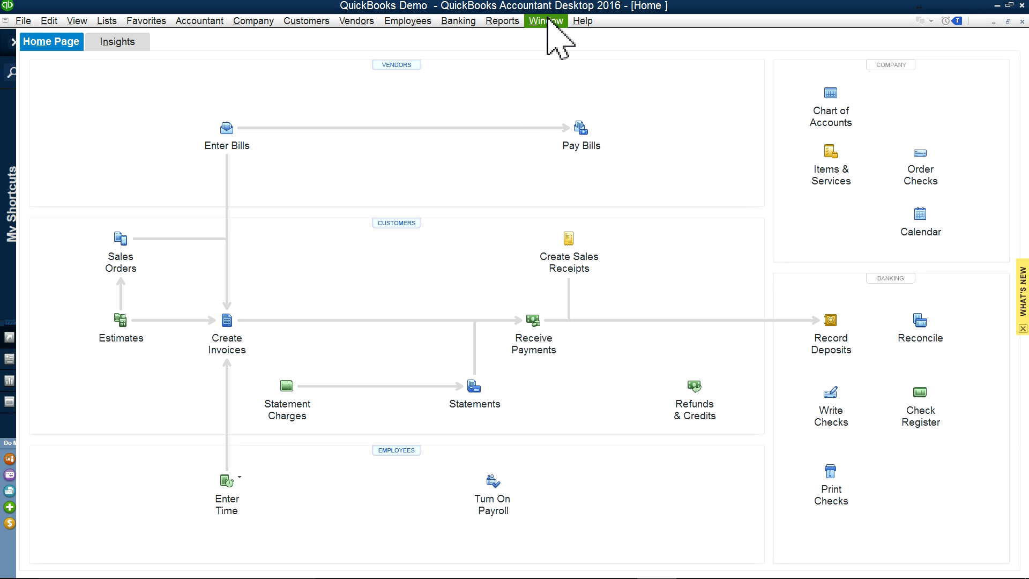
{"action": "left_click", "coordinate": [568, 128]}
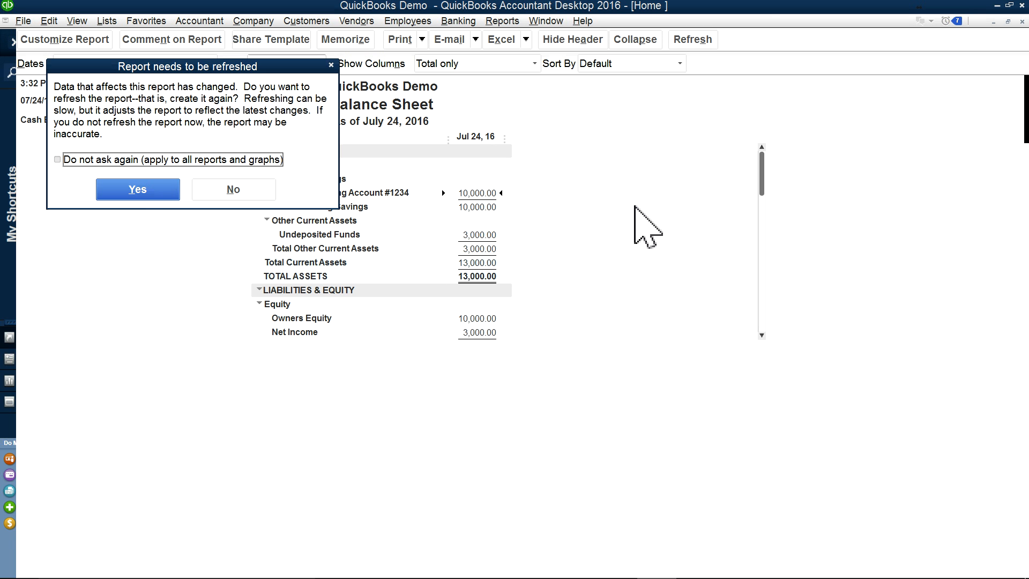
{"action": "left_click", "coordinate": [184, 189]}
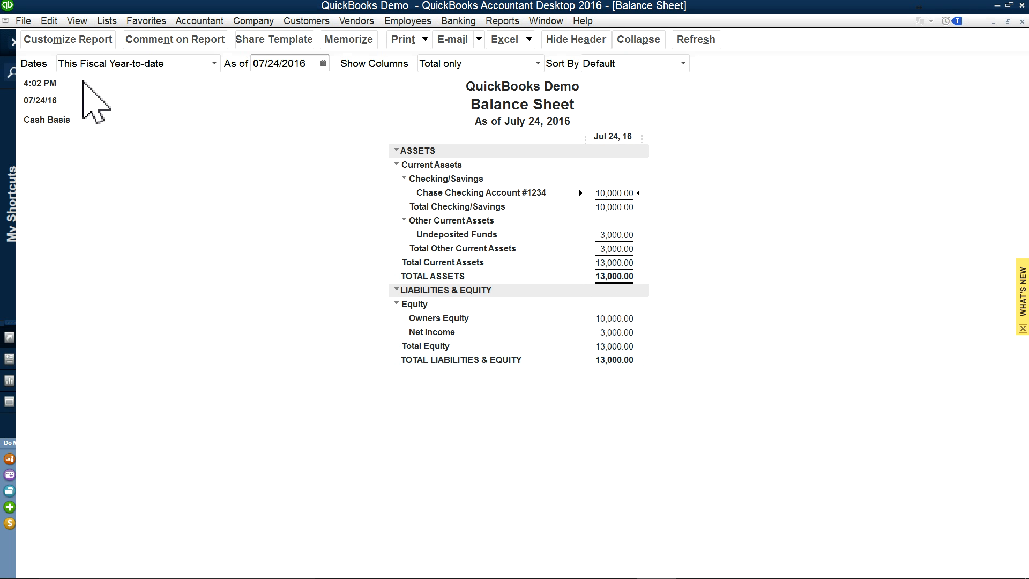
- Change the Balance Sheet report's basis from Cash to Accrual, and close the report
{"action": "left_click", "coordinate": [72, 41]}
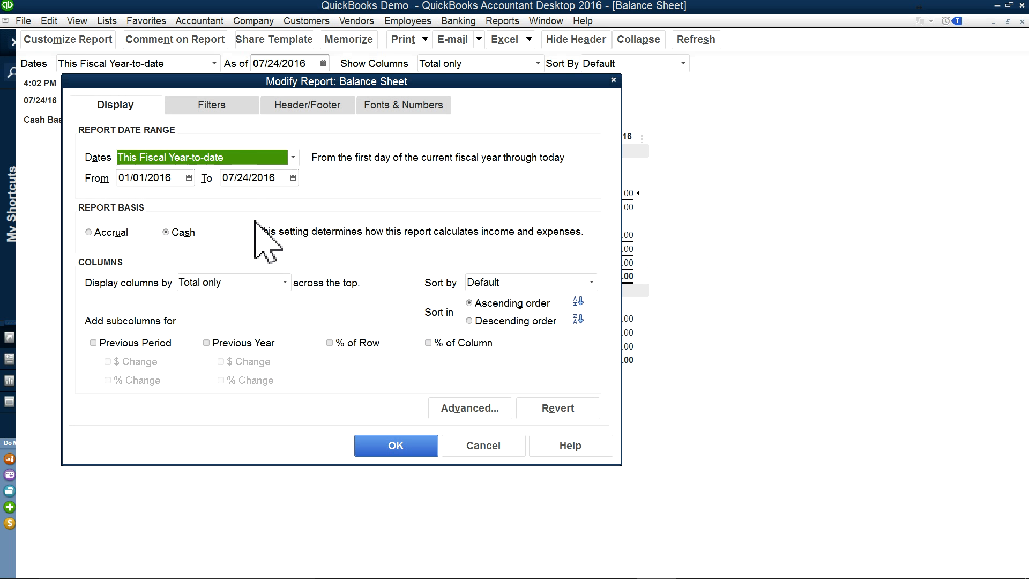
{"action": "left_click", "coordinate": [102, 232]}
{"action": "left_click", "coordinate": [401, 450]}
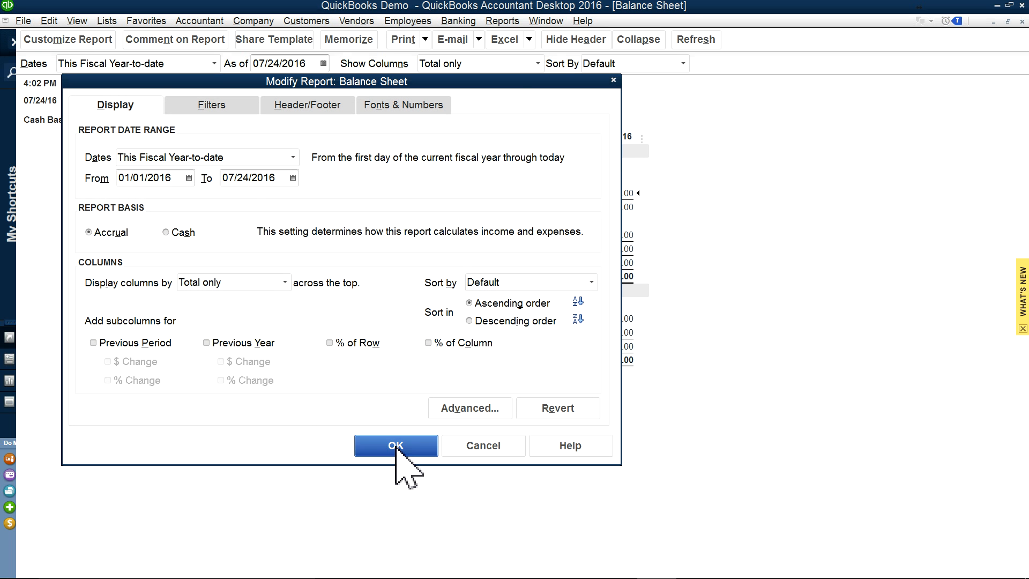
{"action": "left_click", "coordinate": [1022, 22]}
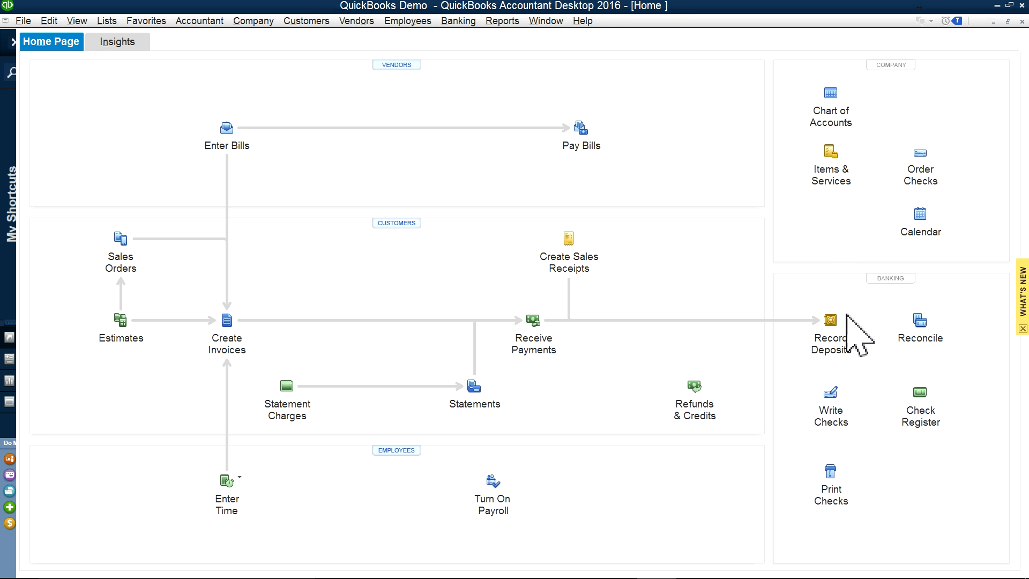
- Check whether any received payments still await deposit, and review the Chase checking account's register, closing each window after viewing it
{"action": "left_click", "coordinate": [818, 335]}
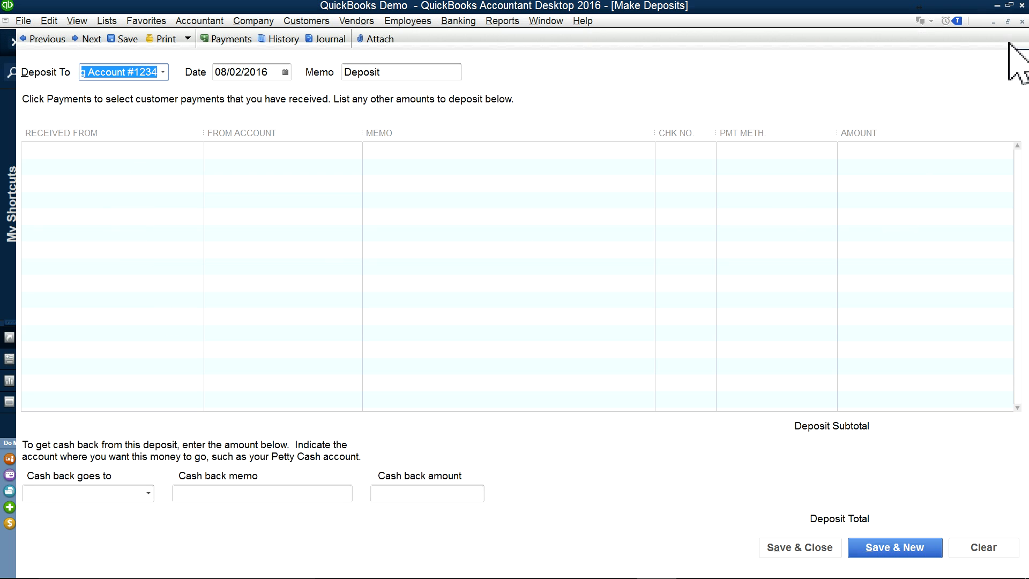
{"action": "left_click", "coordinate": [1022, 22]}
{"action": "left_click", "coordinate": [831, 343]}
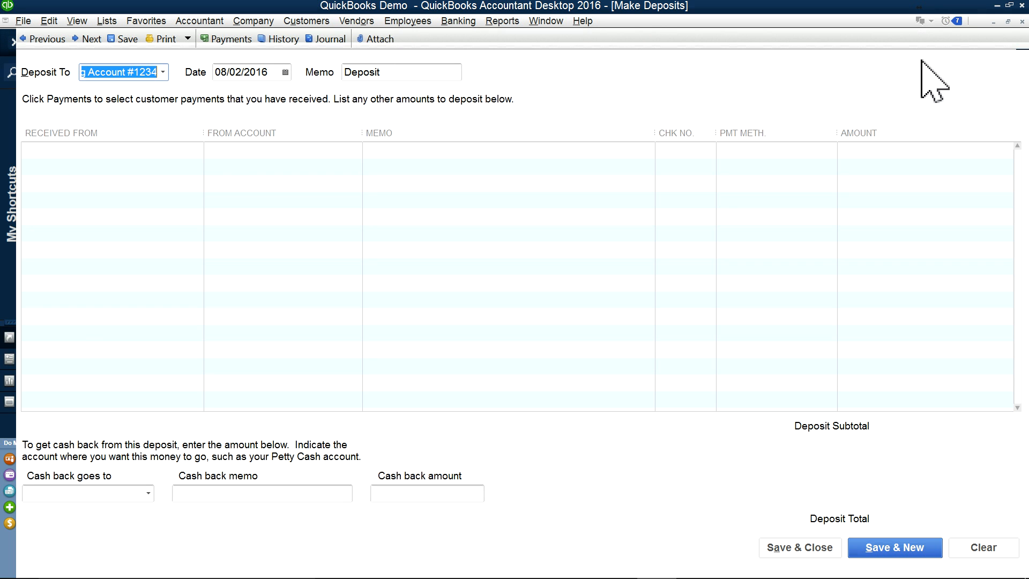
{"action": "left_click", "coordinate": [1021, 22]}
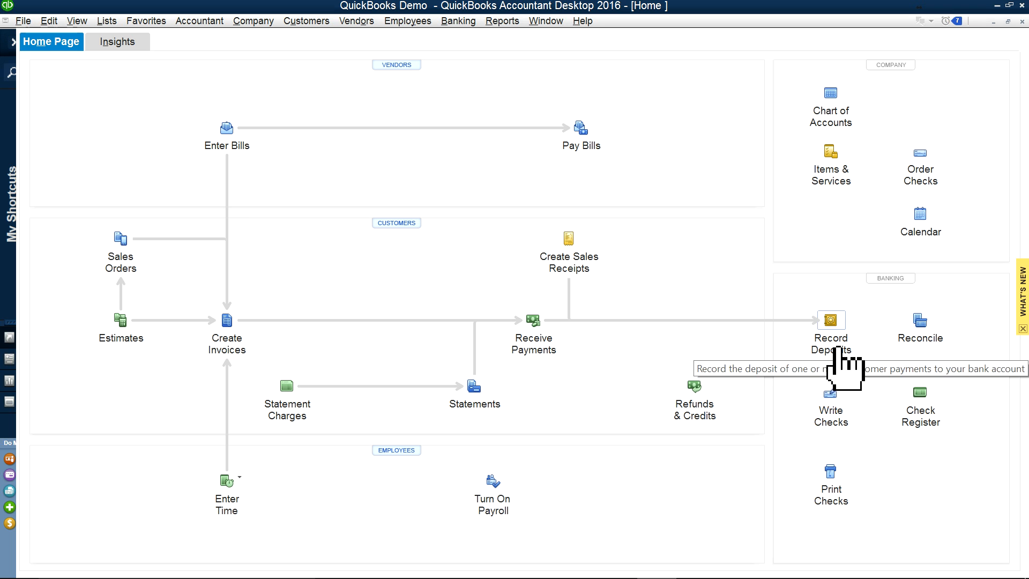
{"action": "left_click", "coordinate": [913, 424]}
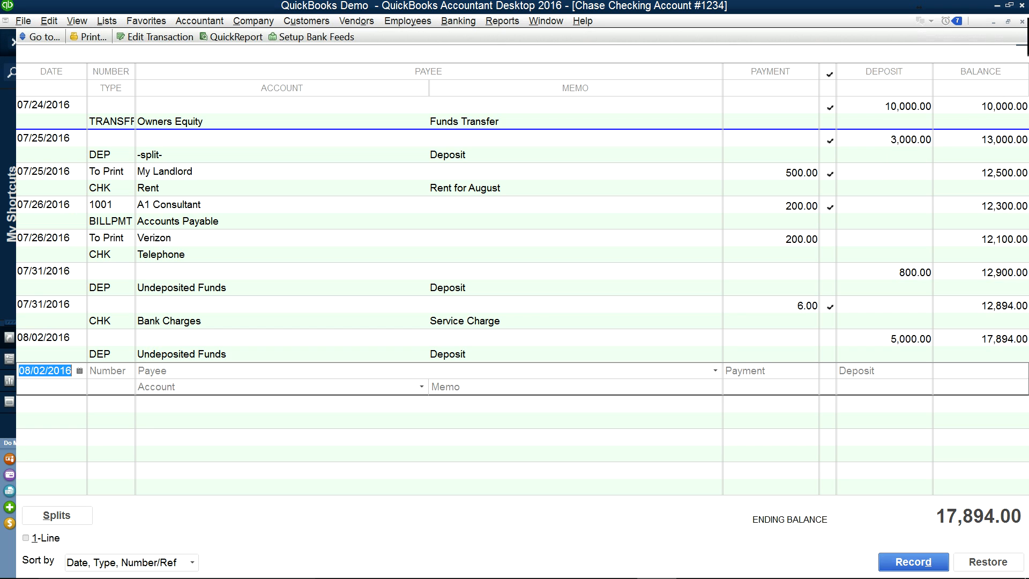
{"action": "left_click", "coordinate": [1022, 21]}
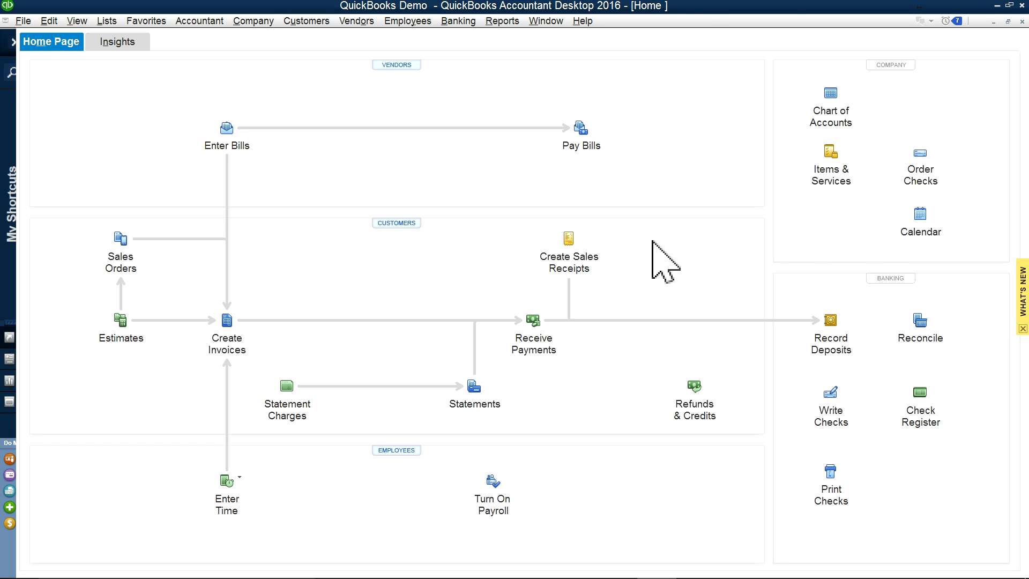
- Run the Balance Sheet Standard report
{"action": "left_click", "coordinate": [498, 21]}
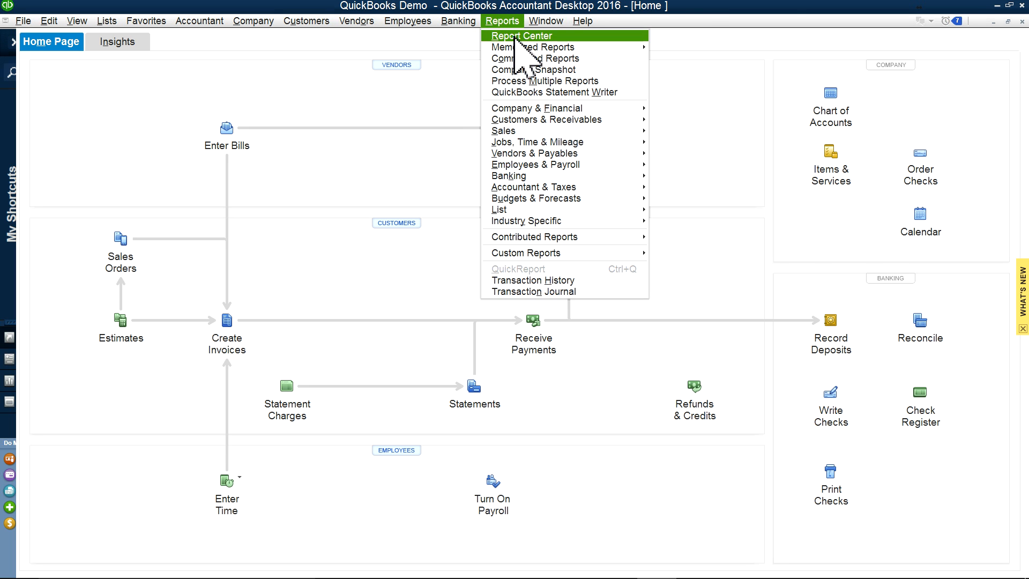
{"action": "left_click", "coordinate": [545, 21]}
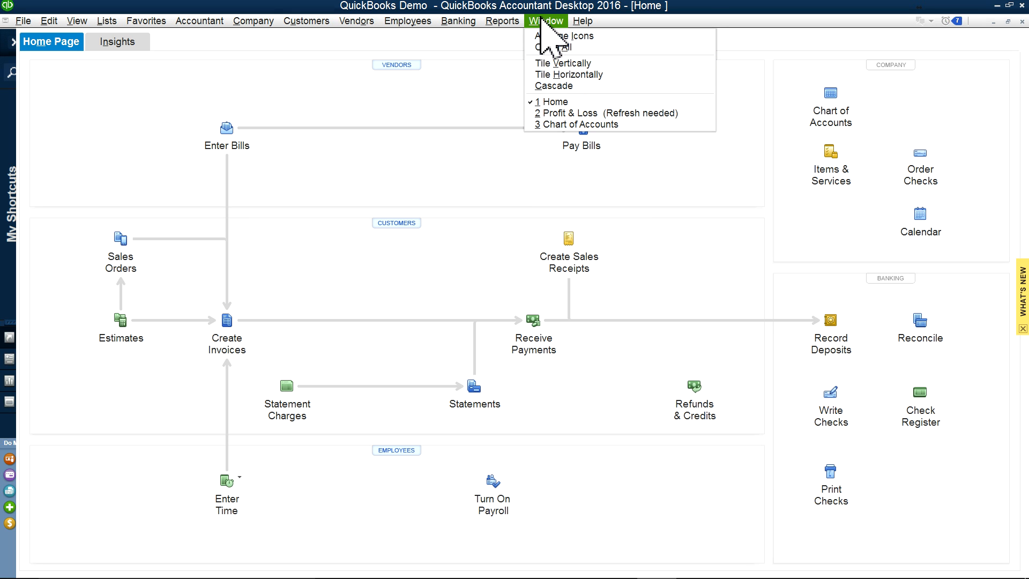
{"action": "left_click", "coordinate": [544, 21]}
{"action": "left_click", "coordinate": [547, 23]}
{"action": "left_click", "coordinate": [502, 22]}
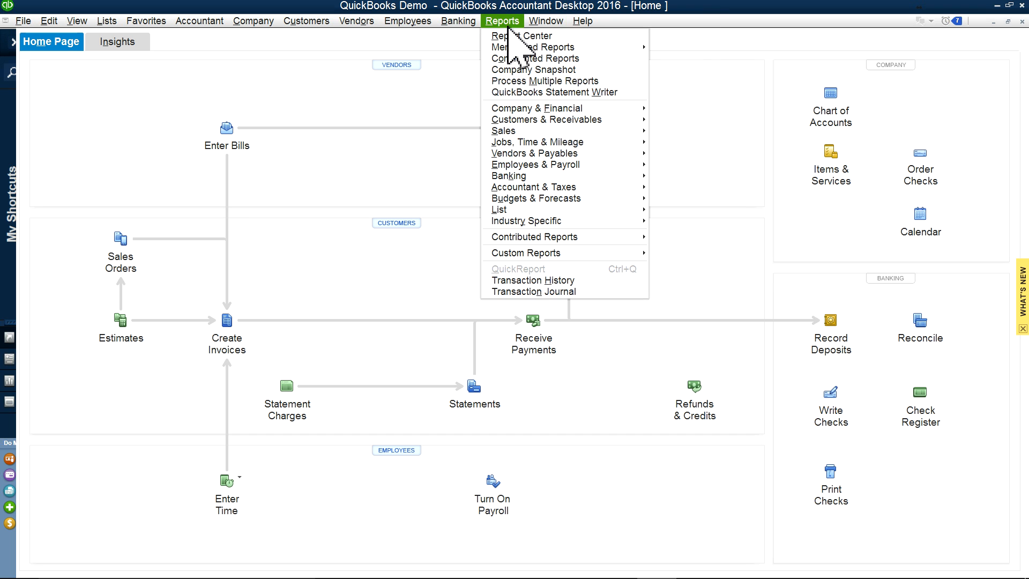
{"action": "mouse_move", "coordinate": [539, 110]}
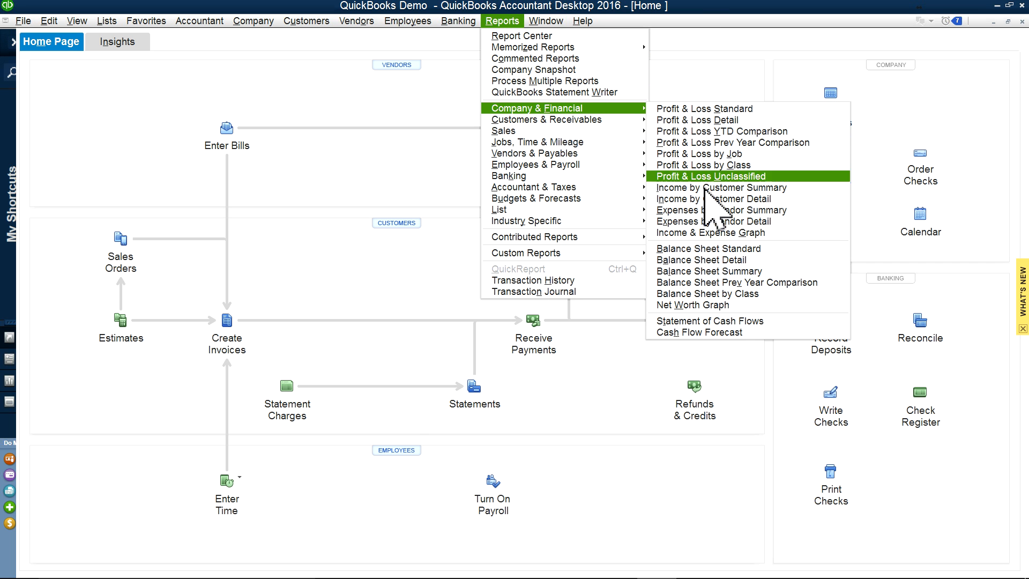
{"action": "left_click", "coordinate": [708, 248]}
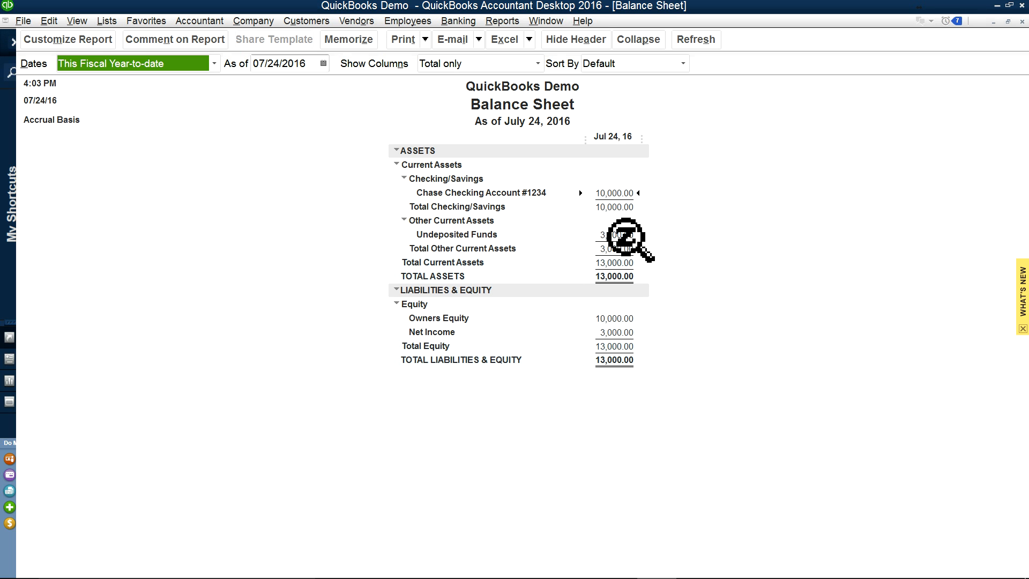
- Set the Balance Sheet's as-of date to 08/03/2016 and refresh the report
{"action": "left_click", "coordinate": [323, 63]}
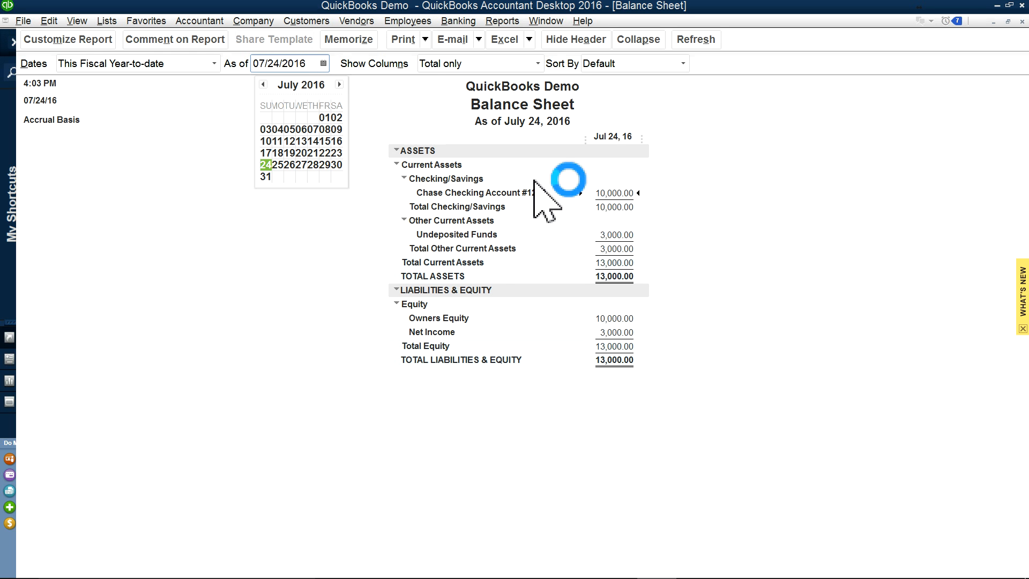
{"action": "left_click", "coordinate": [339, 84]}
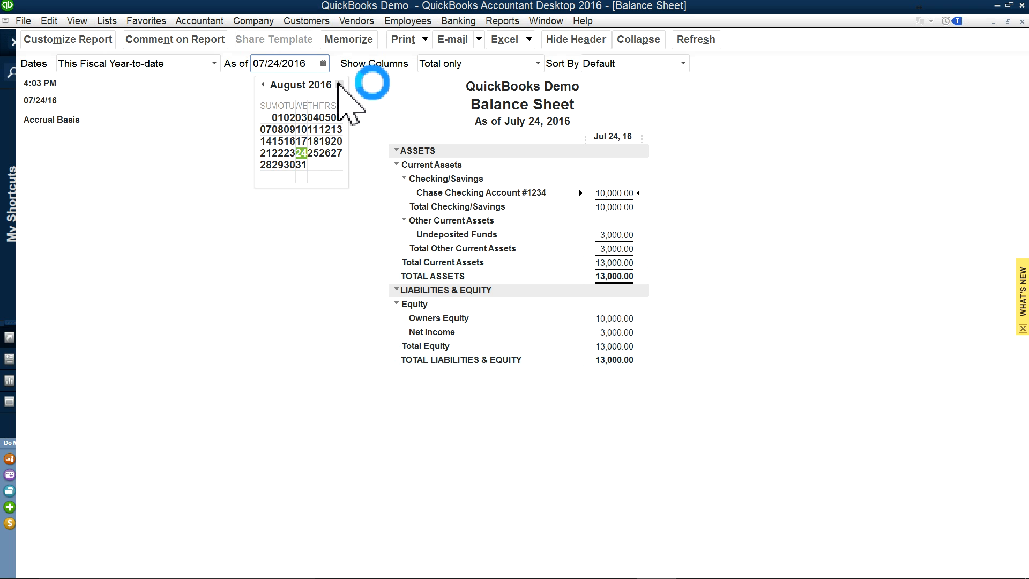
{"action": "left_click", "coordinate": [302, 116]}
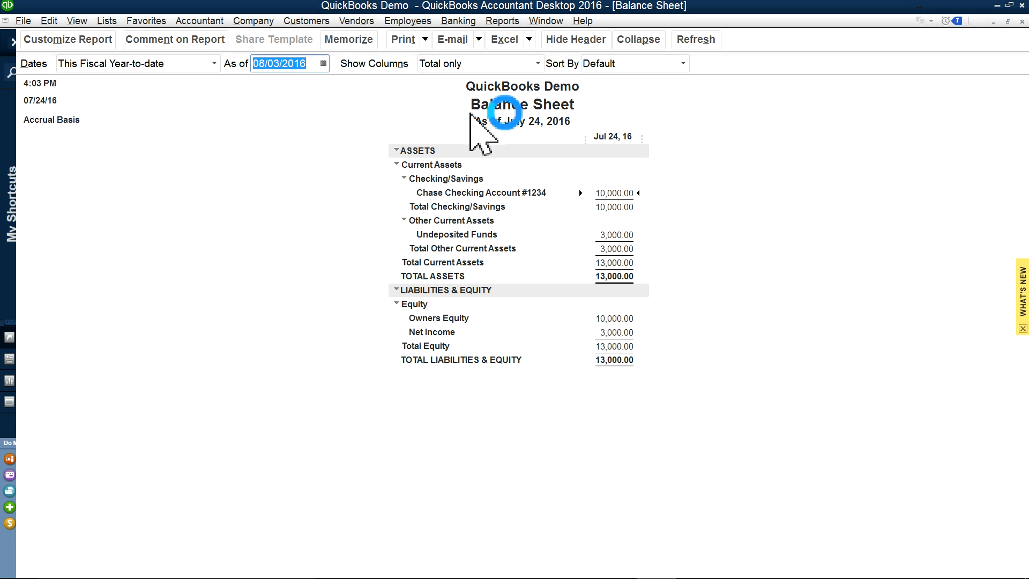
{"action": "left_click", "coordinate": [695, 40]}
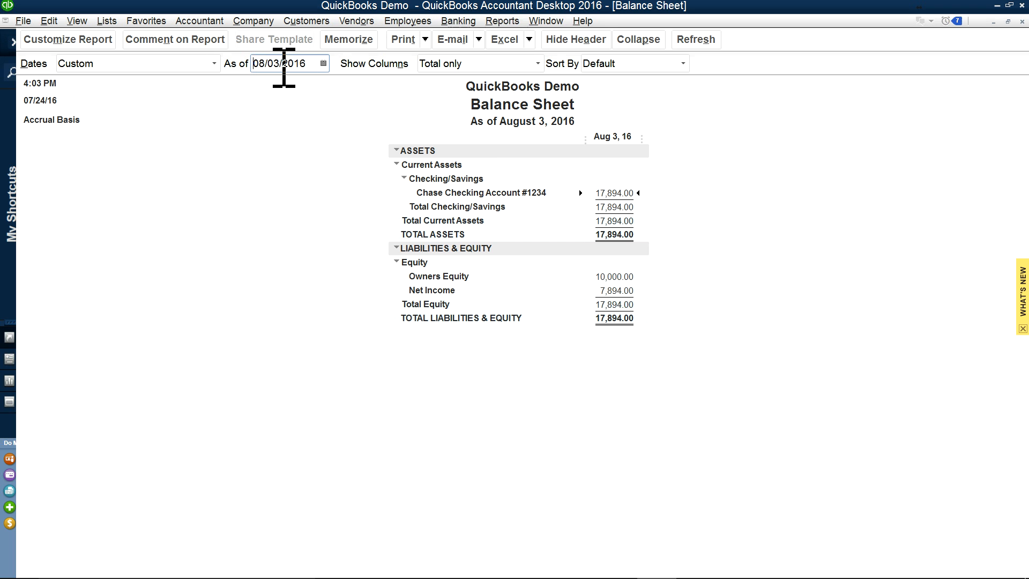
- Run the Profit & Loss Standard report and set its date range to This Fiscal Year
{"action": "left_click", "coordinate": [509, 23]}
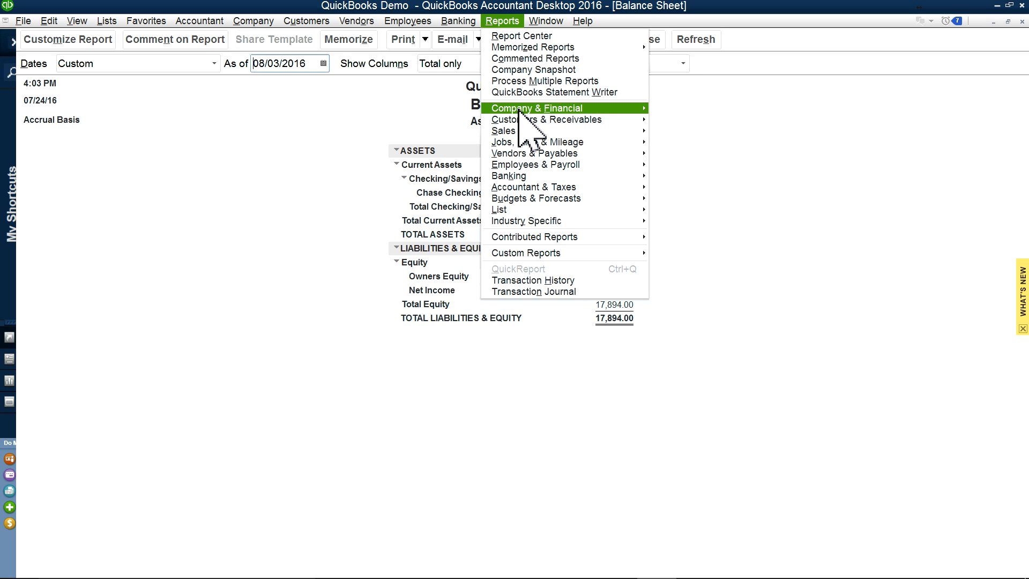
{"action": "mouse_move", "coordinate": [580, 108]}
{"action": "left_click", "coordinate": [656, 110]}
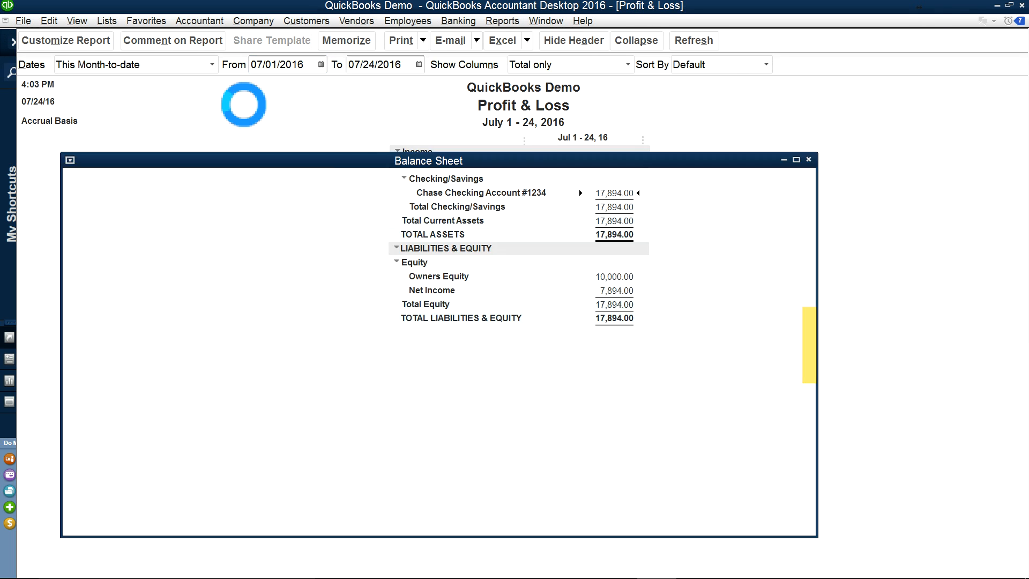
{"action": "left_click", "coordinate": [213, 65]}
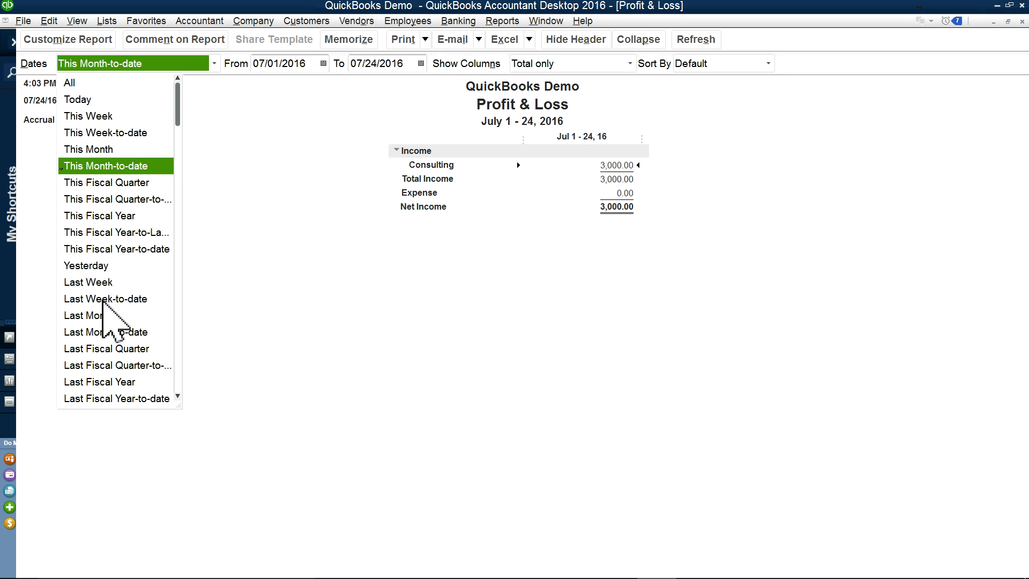
{"action": "scroll", "coordinate": [103, 301], "scroll_direction": "down", "scroll_amount": 2}
{"action": "scroll", "coordinate": [112, 262], "scroll_direction": "up", "scroll_amount": 1}
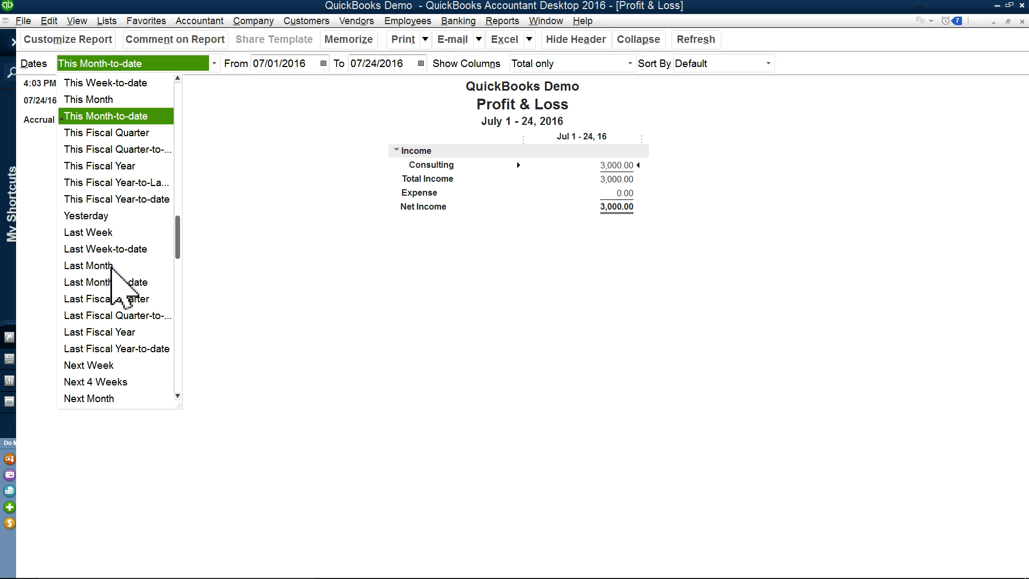
{"action": "left_click", "coordinate": [99, 166]}
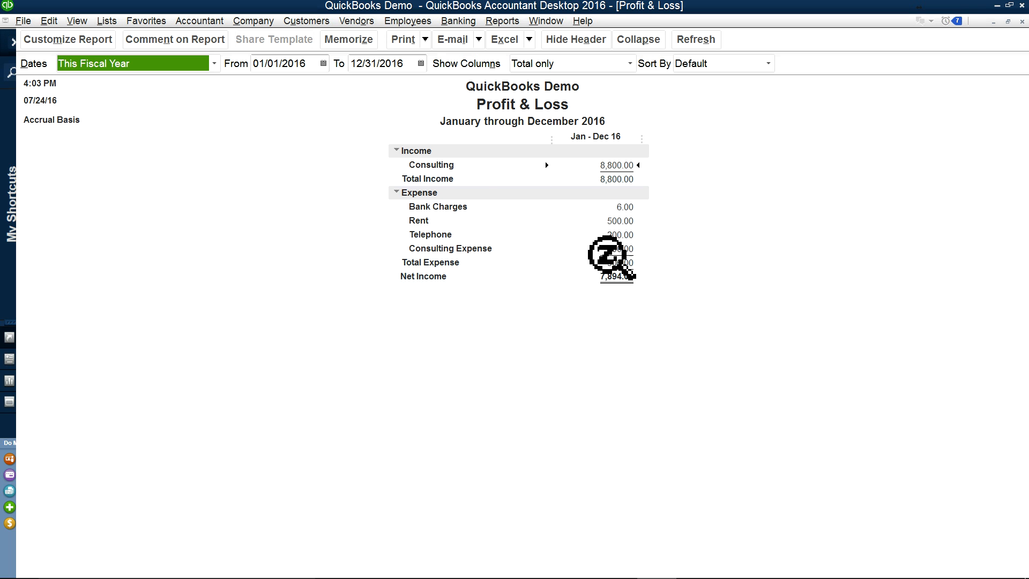
{"action": "left_click", "coordinate": [429, 163]}
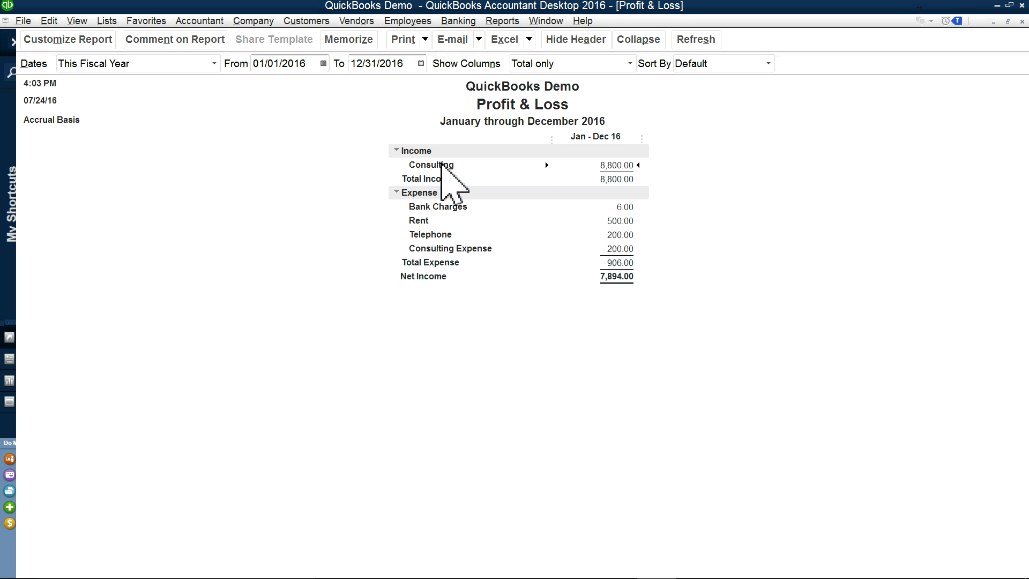
- Edit the Consulting income account in the chart of accounts, and change its account name to Consulting Income
{"action": "left_click", "coordinate": [100, 20]}
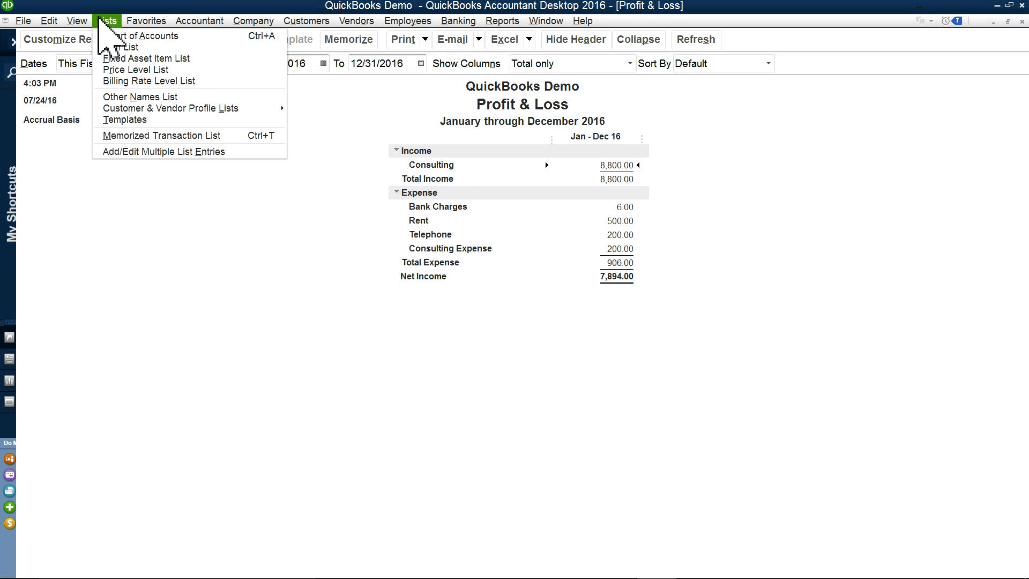
{"action": "left_click", "coordinate": [120, 37]}
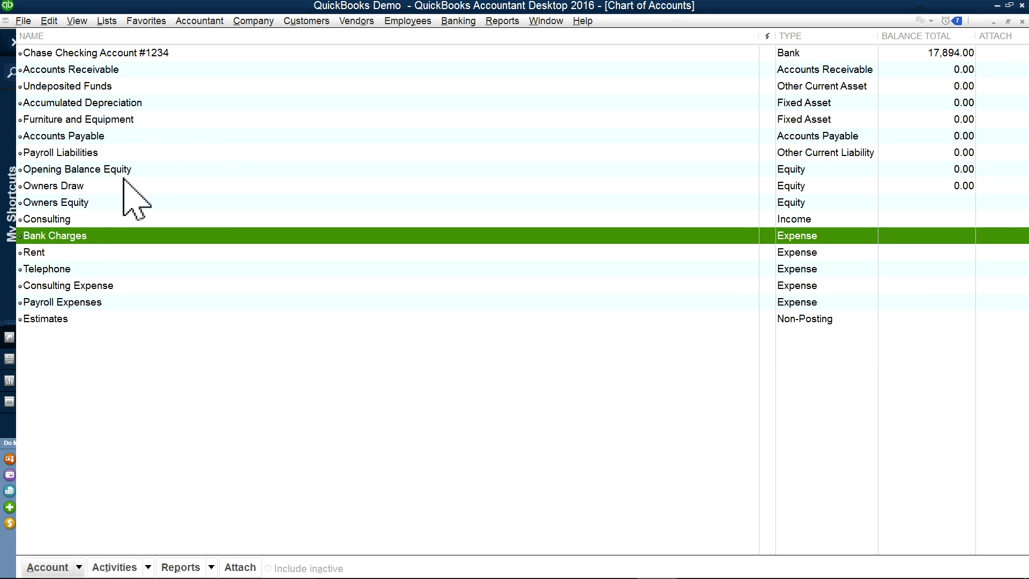
{"action": "left_click", "coordinate": [50, 221]}
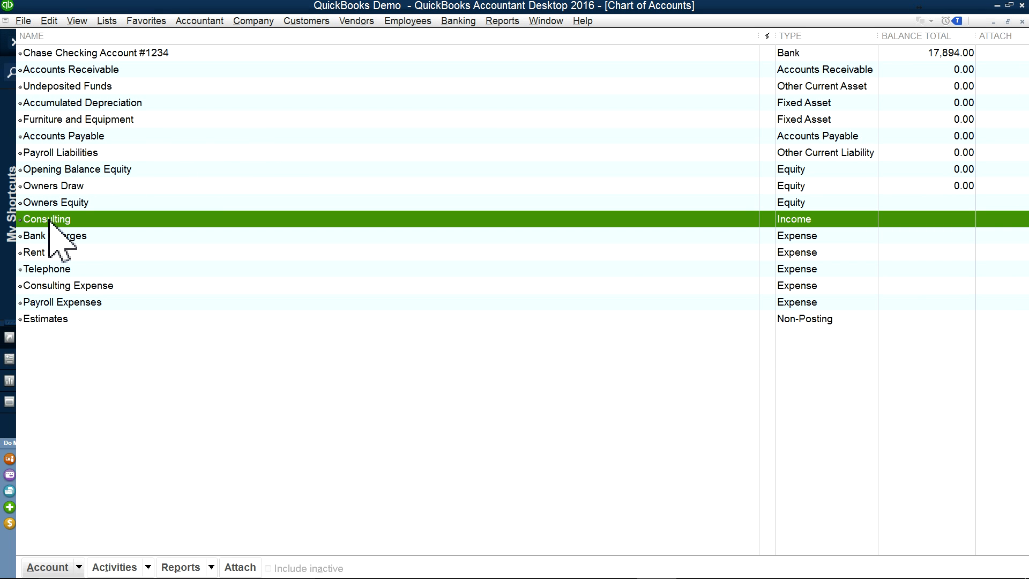
{"action": "right_click", "coordinate": [49, 221]}
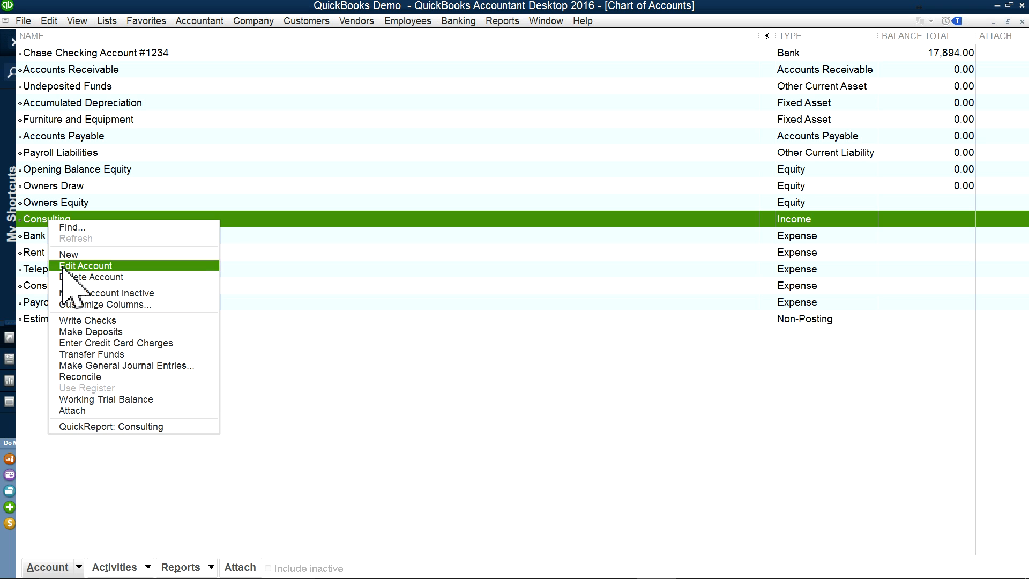
{"action": "left_click", "coordinate": [67, 262]}
{"action": "left_click", "coordinate": [240, 104]}
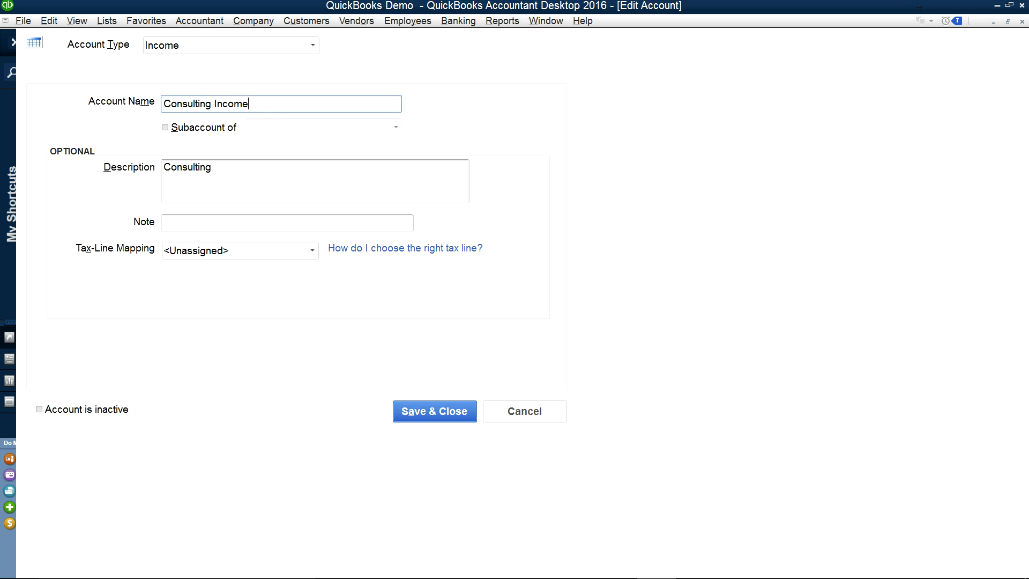
- Replace the account's description with a copy of its new name, Consulting Income, and save and close the account
{"action": "left_click_drag", "start_coordinate": [254, 104], "coordinate": [142, 105]}
{"action": "key", "text": "ctrl+c"}
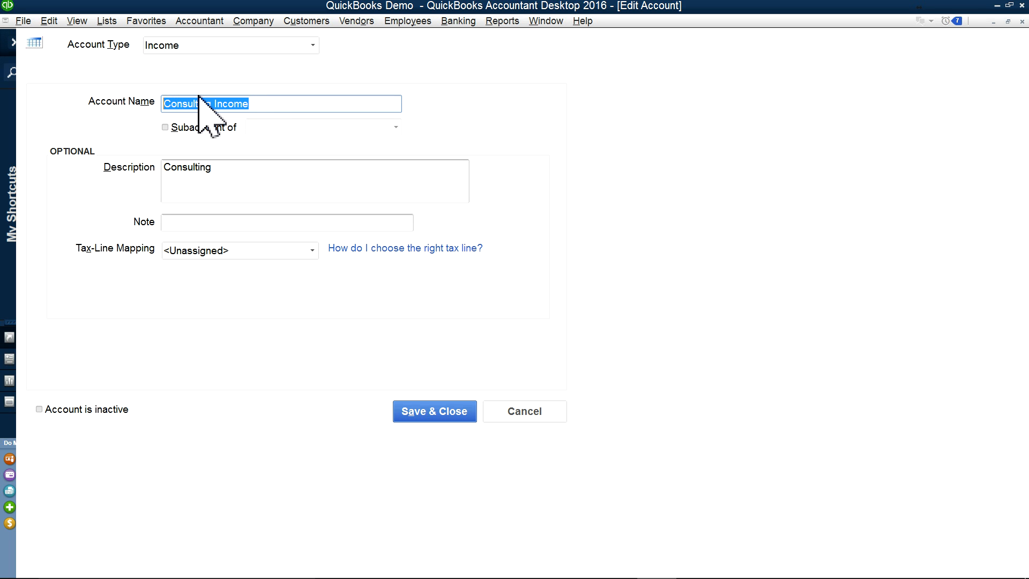
{"action": "right_click", "coordinate": [199, 96]}
{"action": "left_click", "coordinate": [206, 119]}
{"action": "left_click", "coordinate": [232, 184]}
{"action": "double_click", "coordinate": [232, 184]}
{"action": "left_click", "coordinate": [220, 105]}
{"action": "right_click", "coordinate": [220, 105]}
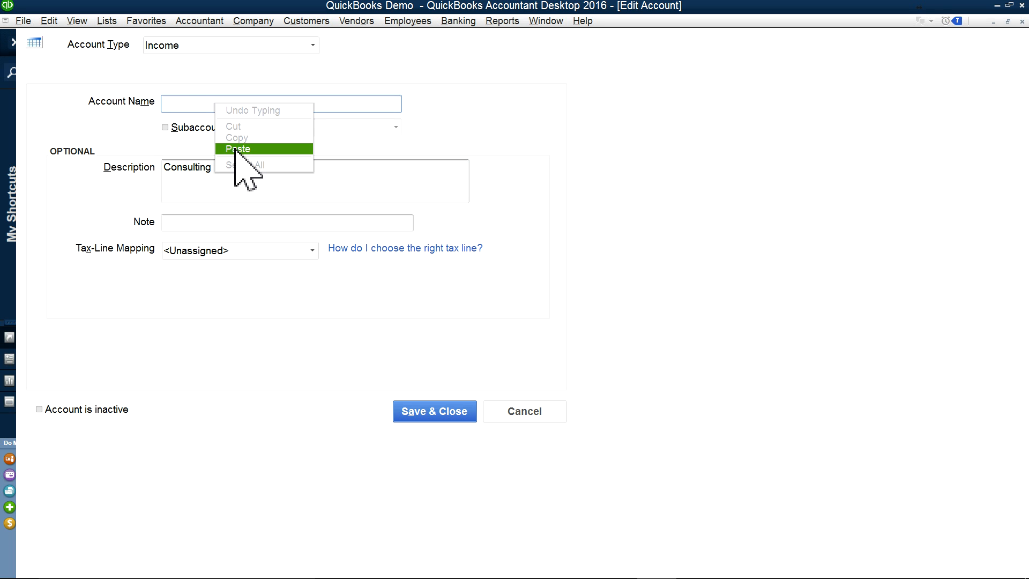
{"action": "left_click", "coordinate": [244, 146]}
{"action": "left_click_drag", "start_coordinate": [223, 169], "coordinate": [138, 165]}
{"action": "right_click", "coordinate": [191, 167]}
{"action": "left_click", "coordinate": [212, 210]}
{"action": "left_click", "coordinate": [451, 419]}
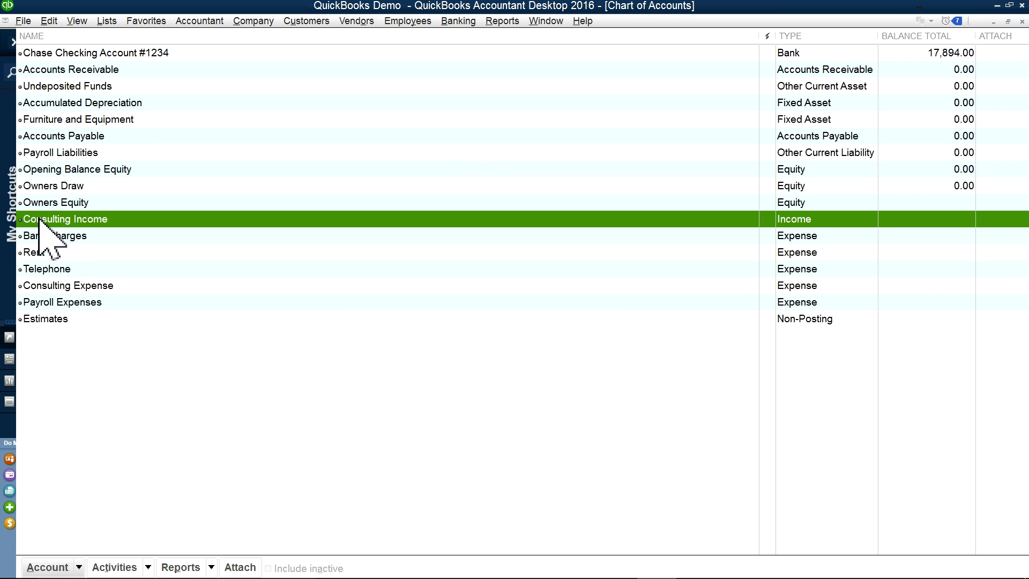
- Close the chart of accounts and refresh the Profit & Loss report with the latest data
{"action": "left_click", "coordinate": [1023, 23]}
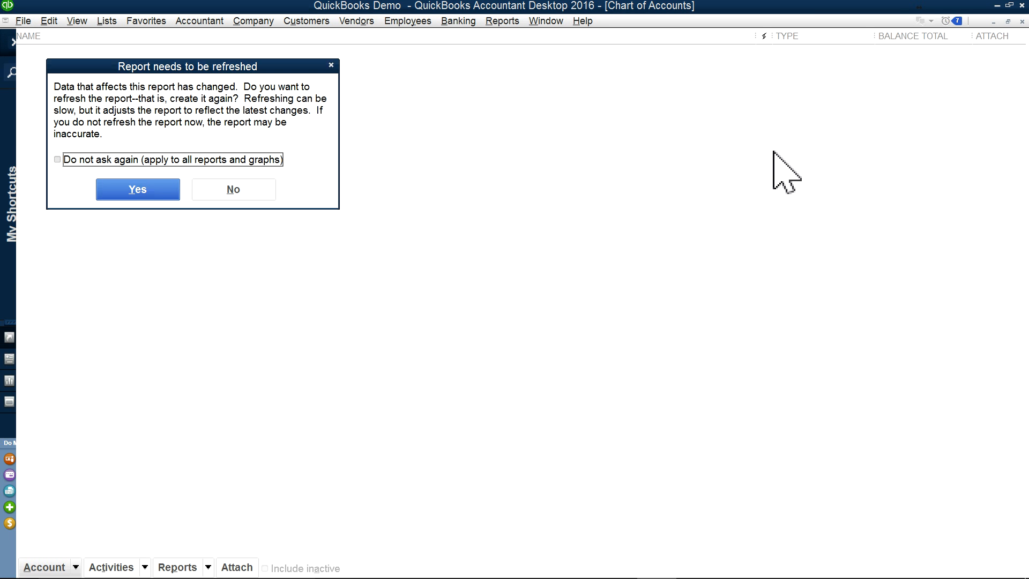
{"action": "left_click", "coordinate": [132, 190]}
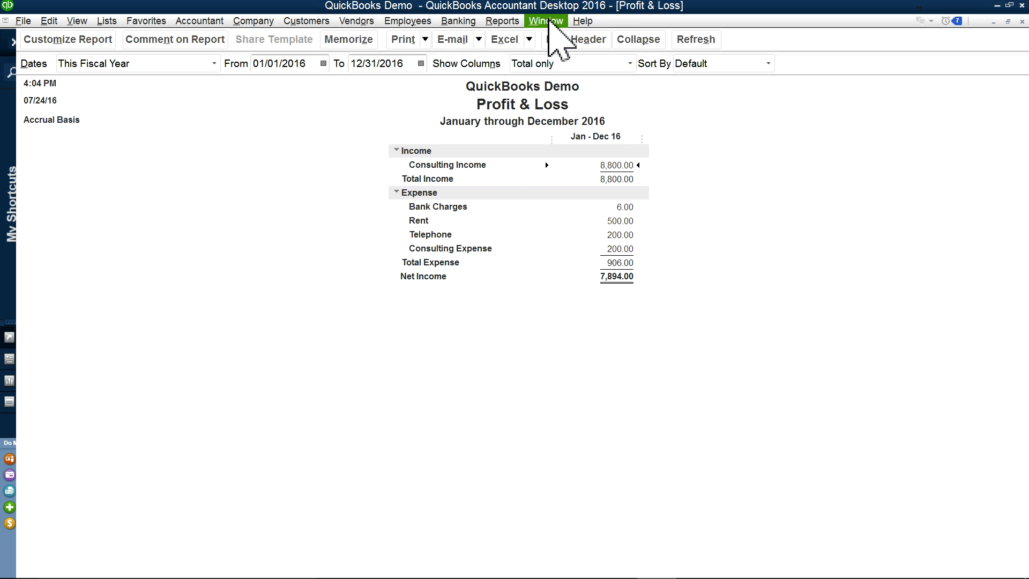
- Close the Profit & Loss report and return to the Balance Sheet without refreshing it
{"action": "left_click", "coordinate": [1021, 22]}
{"action": "left_click", "coordinate": [521, 270]}
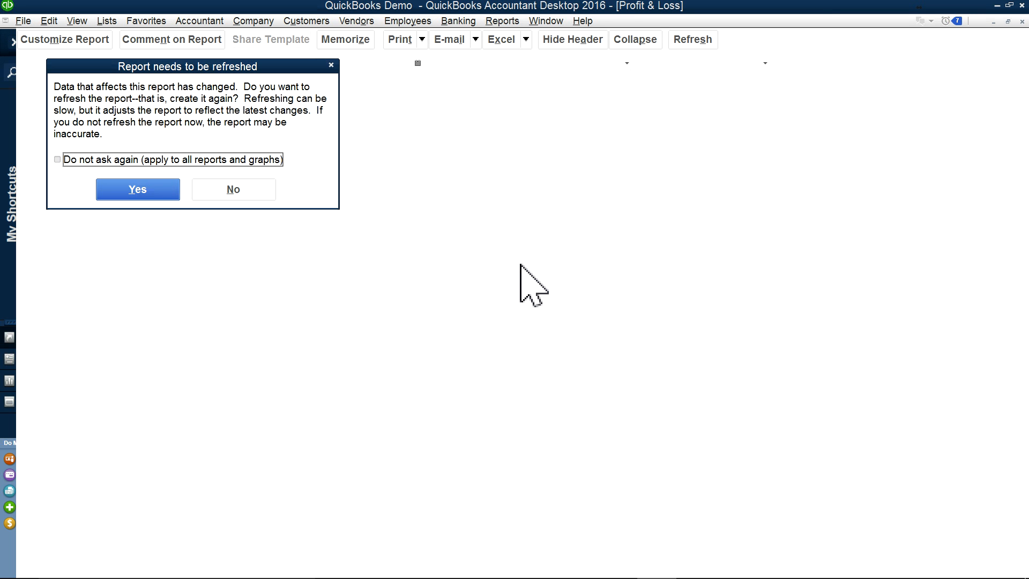
{"action": "left_click", "coordinate": [226, 189]}
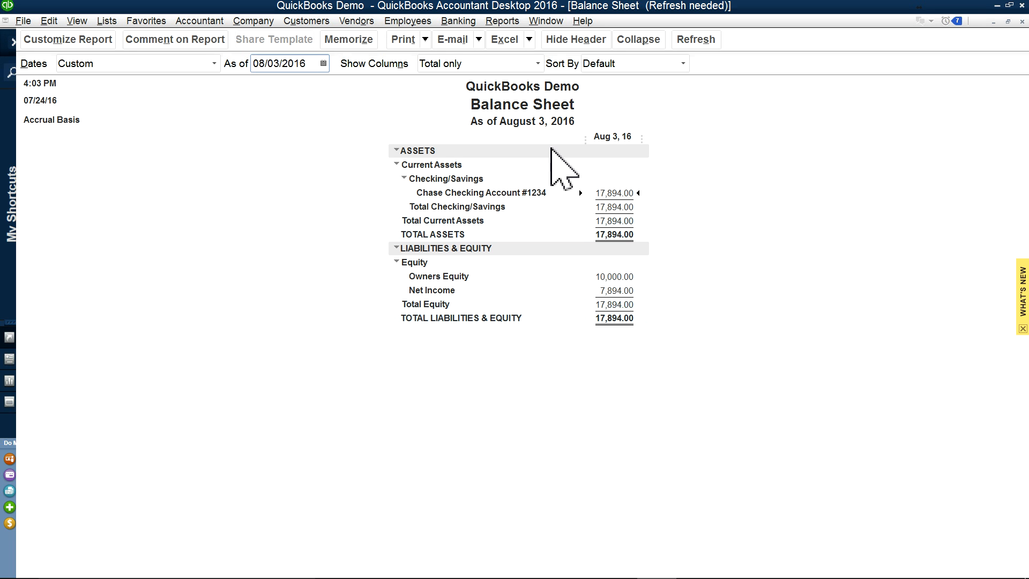
- Close the Balance Sheet and all other open windows without memorizing the modified reports
{"action": "left_click", "coordinate": [1022, 22]}
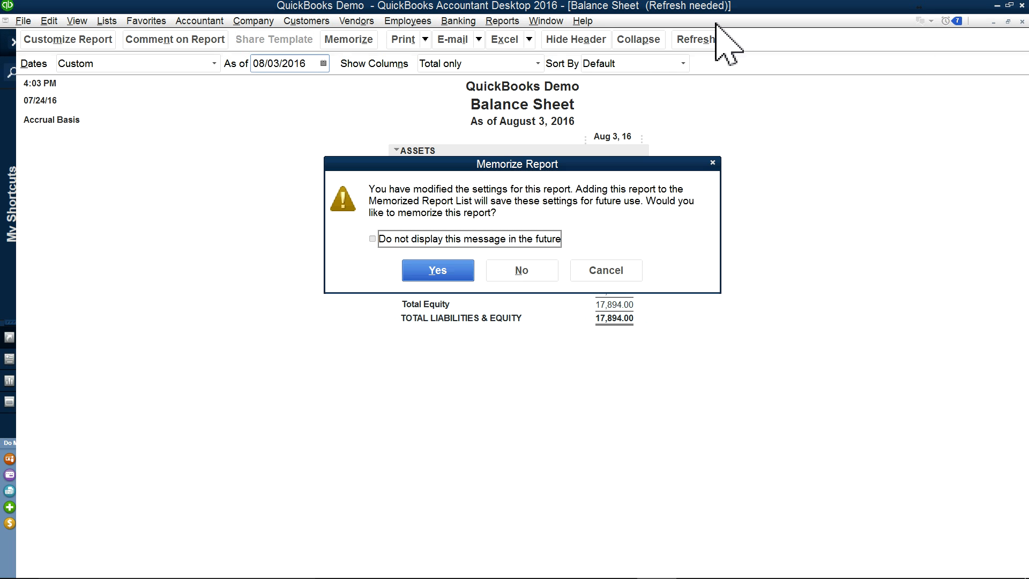
{"action": "left_click", "coordinate": [517, 270]}
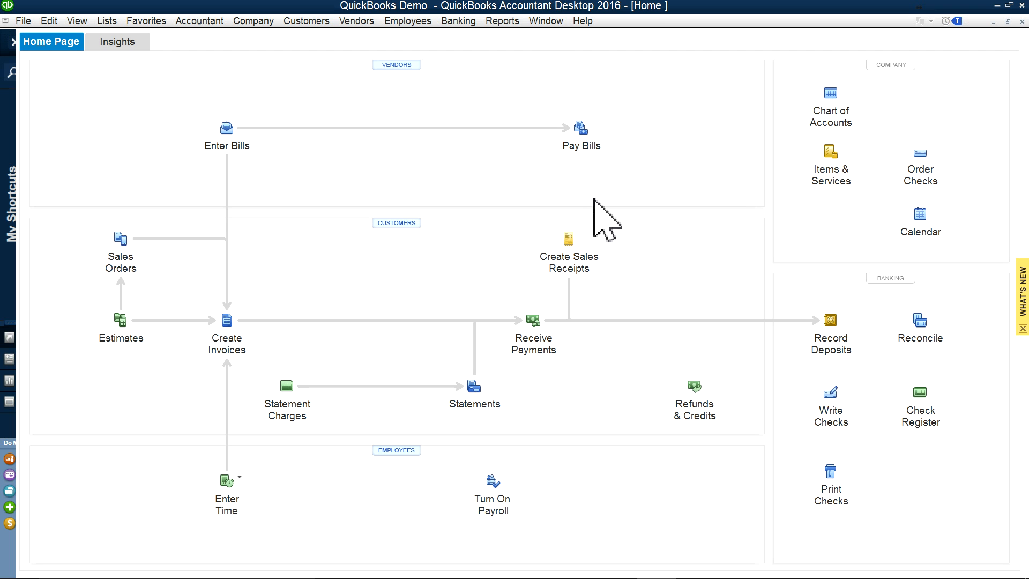
{"action": "left_click", "coordinate": [545, 21]}
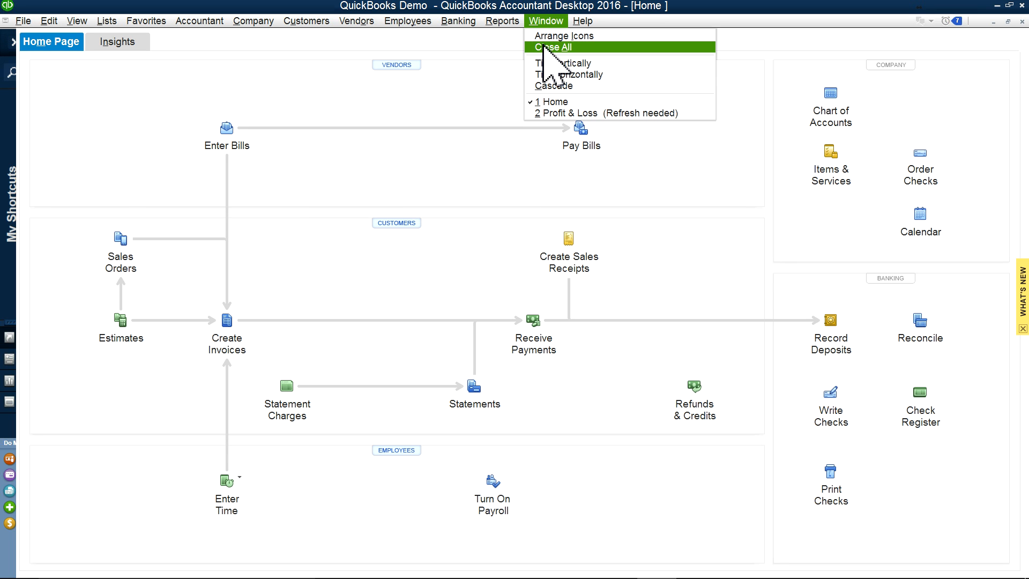
{"action": "left_click", "coordinate": [542, 46]}
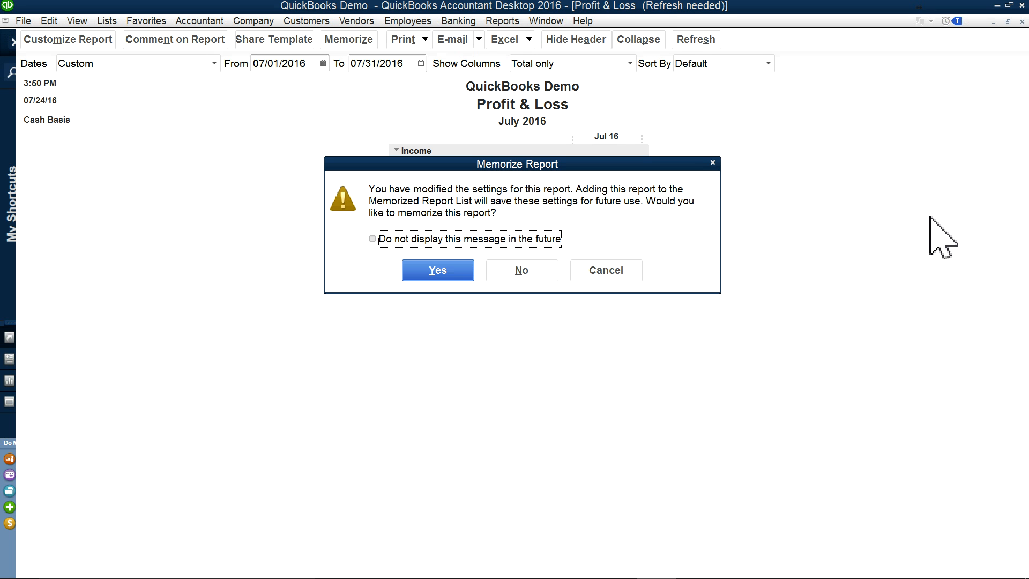
{"action": "left_click", "coordinate": [514, 269]}
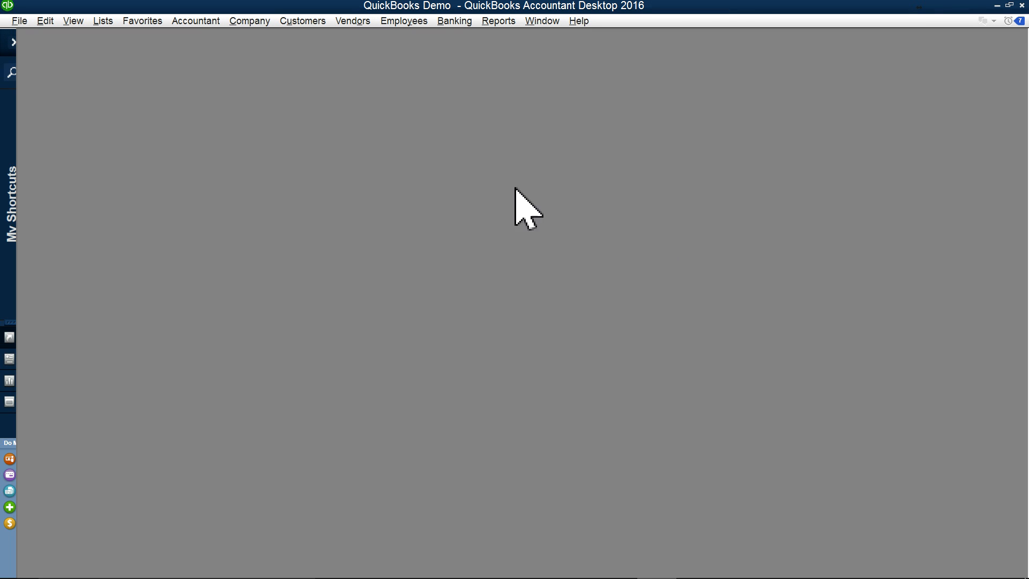
{"action": "left_click", "coordinate": [496, 25]}
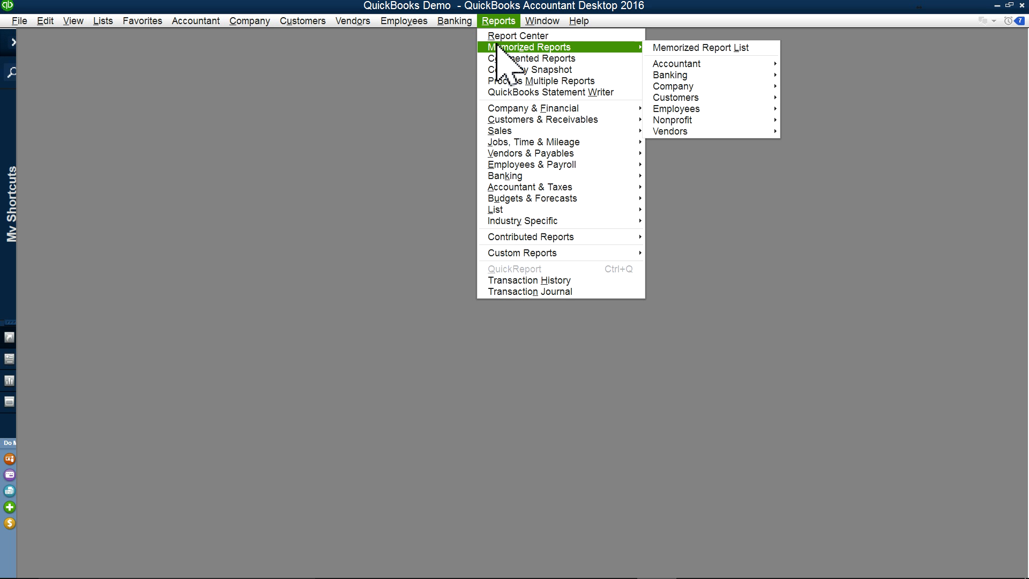
{"action": "mouse_move", "coordinate": [501, 49]}
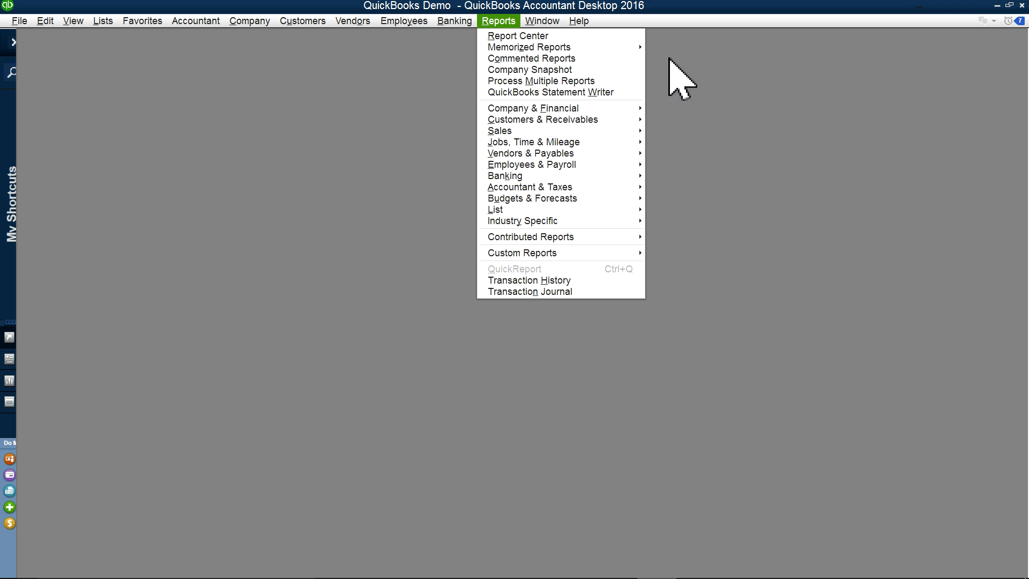
{"action": "left_click", "coordinate": [94, 19]}
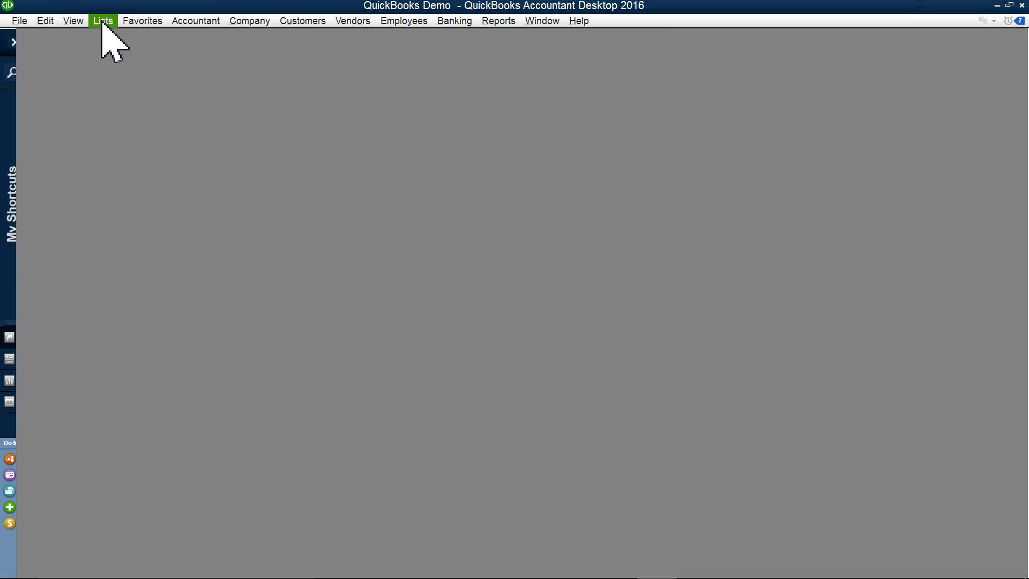
{"action": "left_click", "coordinate": [102, 22]}
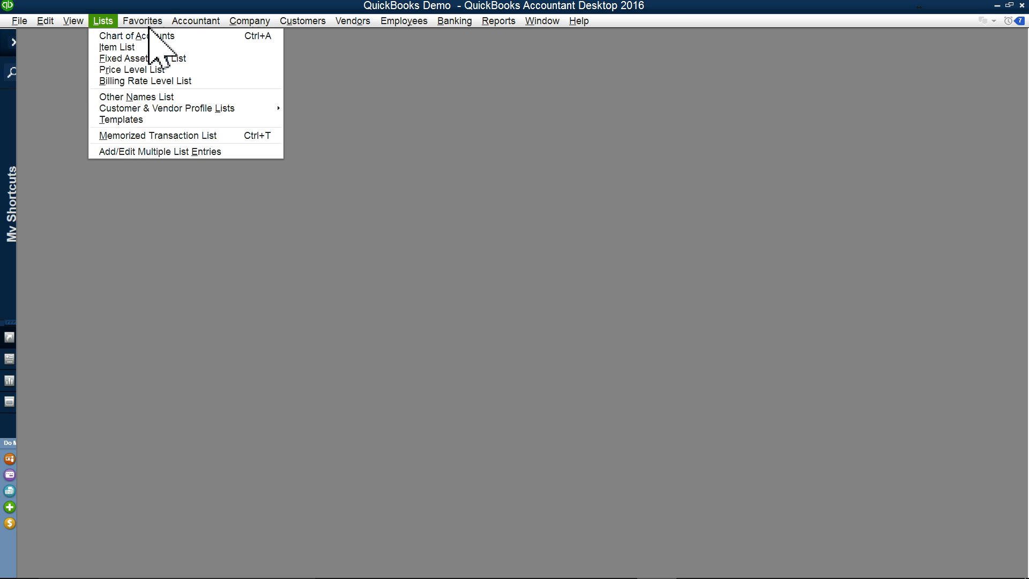
- Create a new group in the Memorized Report List, enter the person's first name as its name, and close the list
{"action": "left_click", "coordinate": [501, 23]}
{"action": "left_click", "coordinate": [502, 23]}
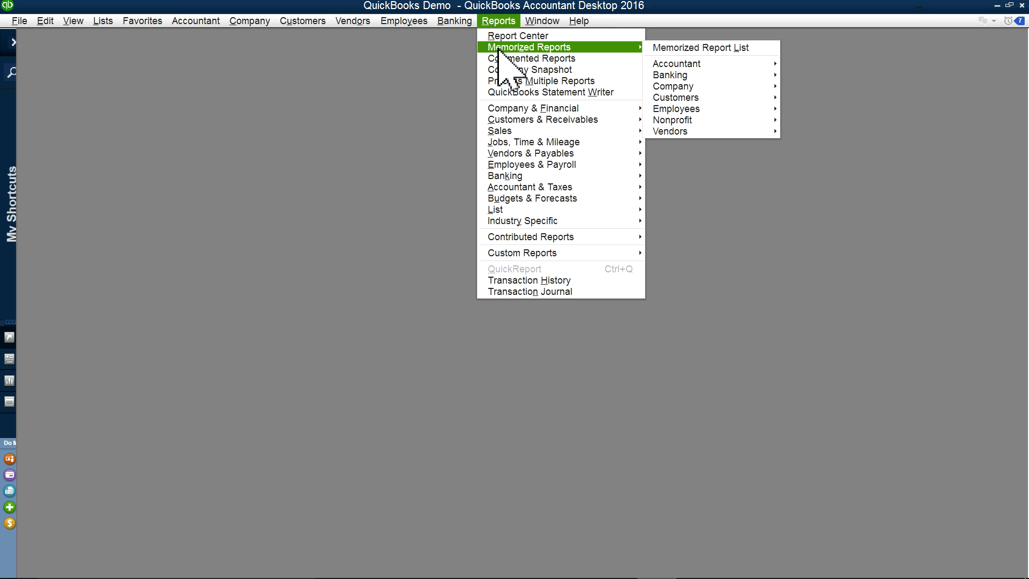
{"action": "mouse_move", "coordinate": [616, 49]}
{"action": "left_click", "coordinate": [699, 50]}
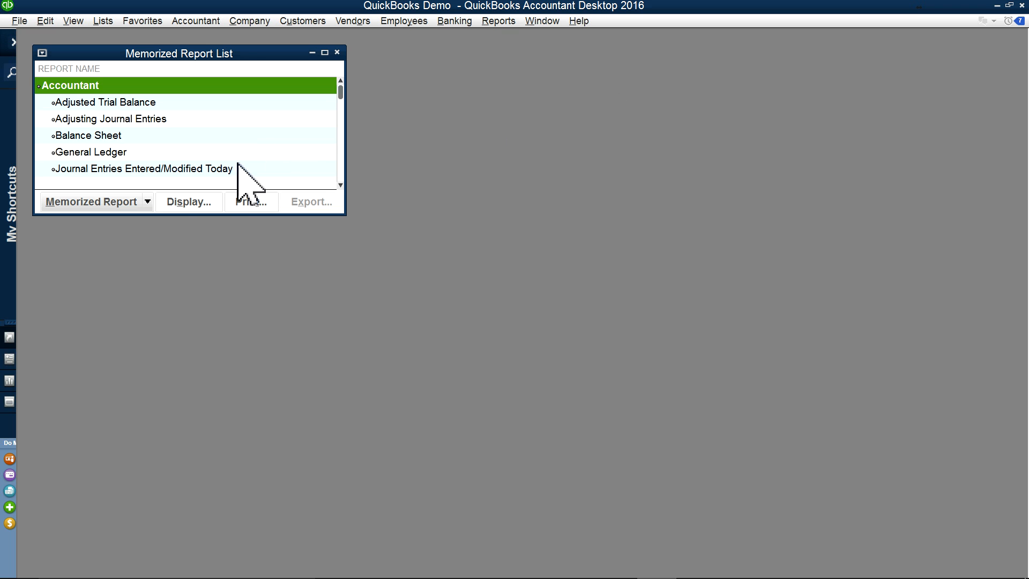
{"action": "left_click", "coordinate": [146, 202]}
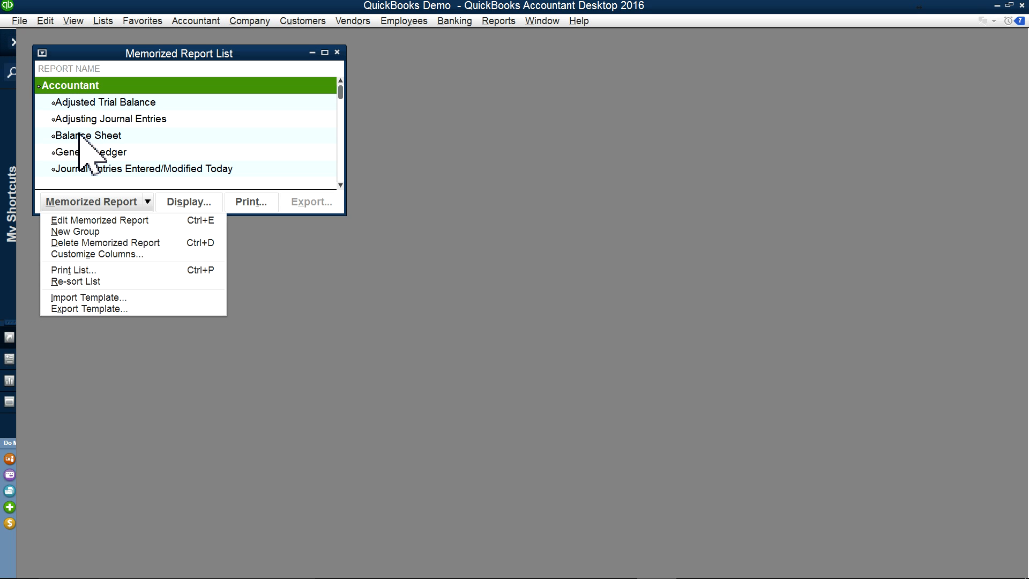
{"action": "left_click", "coordinate": [90, 232]}
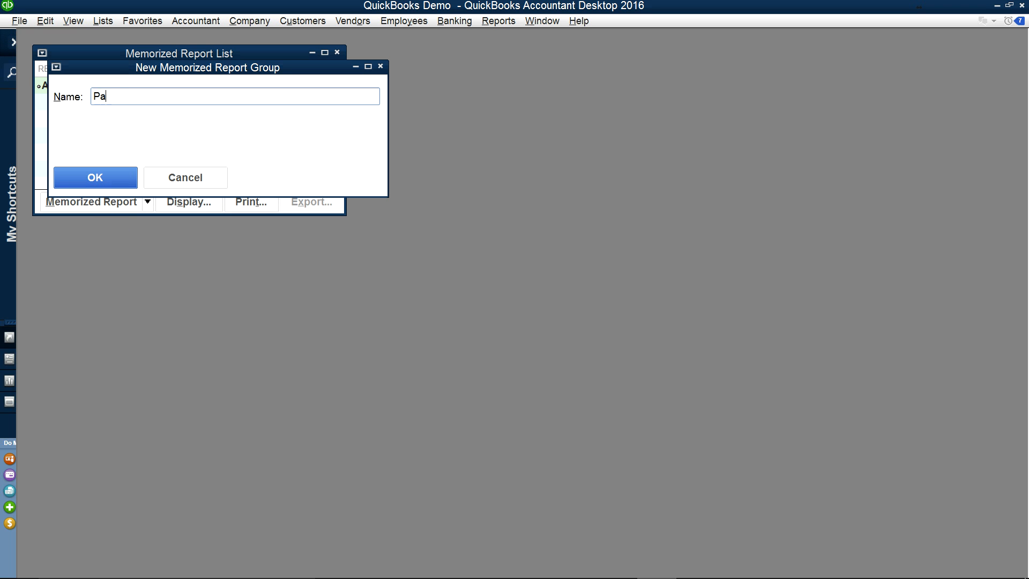
{"action": "type", "text": "Paul"}
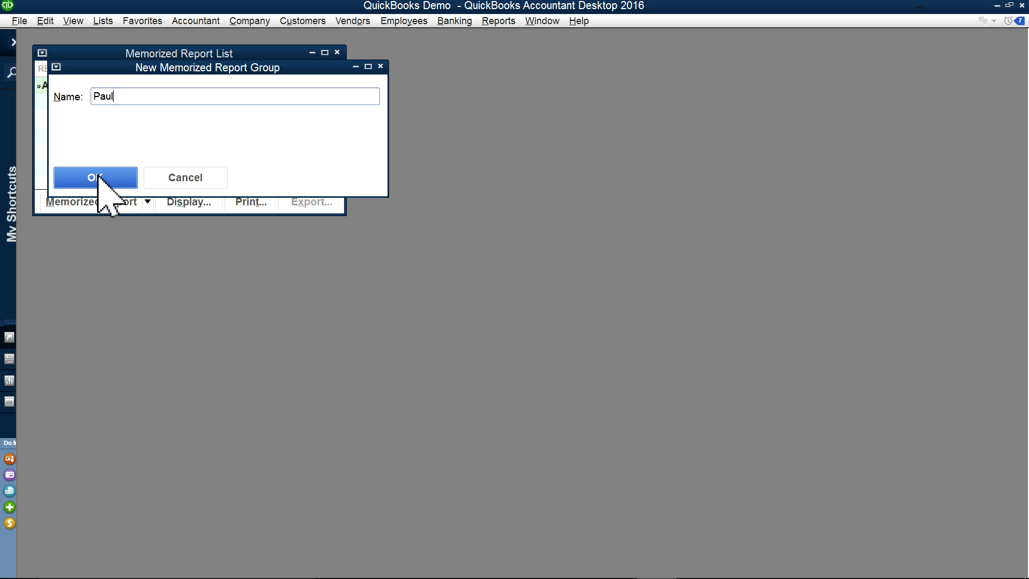
{"action": "left_click", "coordinate": [99, 177]}
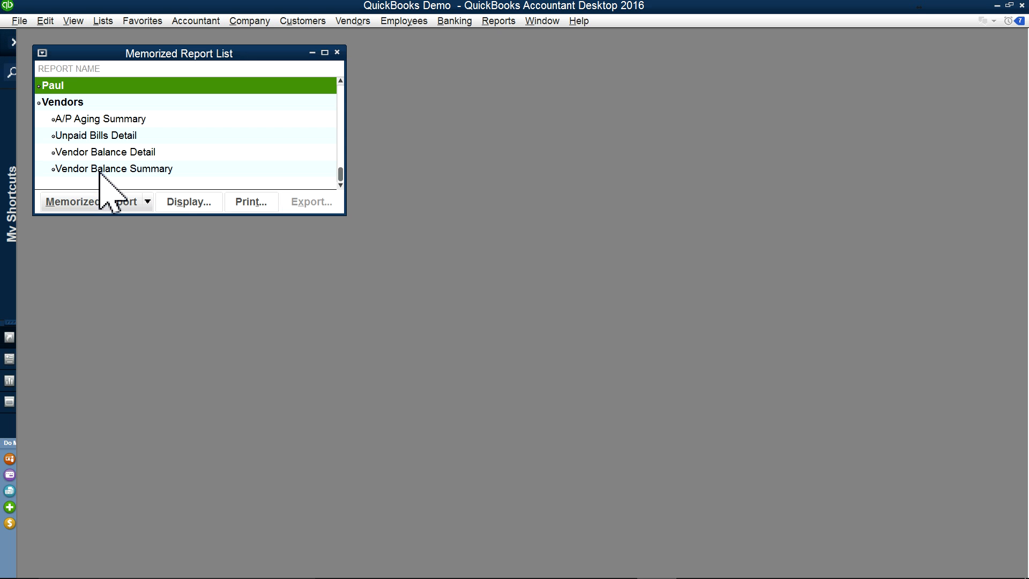
{"action": "left_click", "coordinate": [338, 52]}
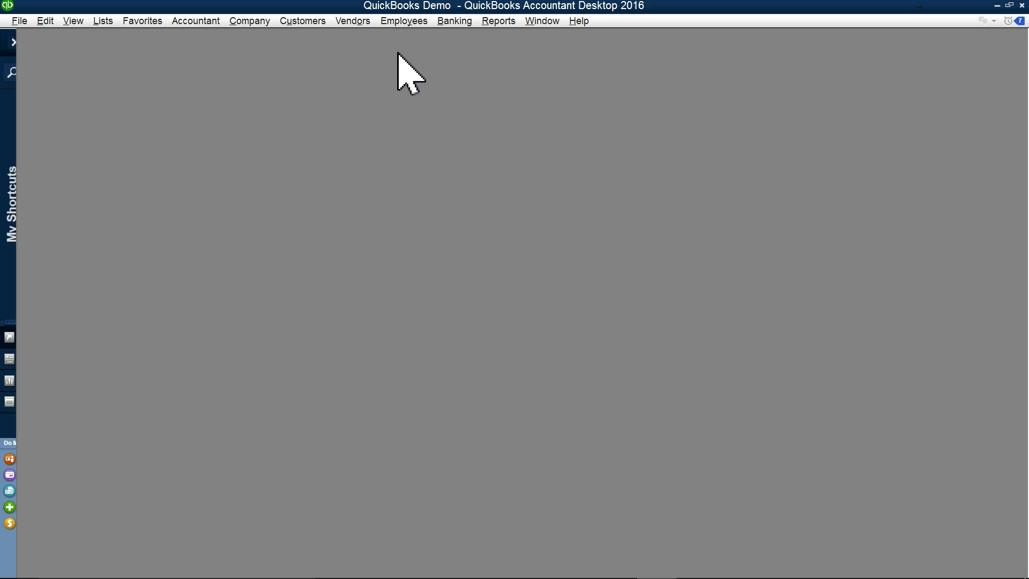
- Check the memorized reports for the newly created personal group
{"action": "left_click", "coordinate": [500, 21]}
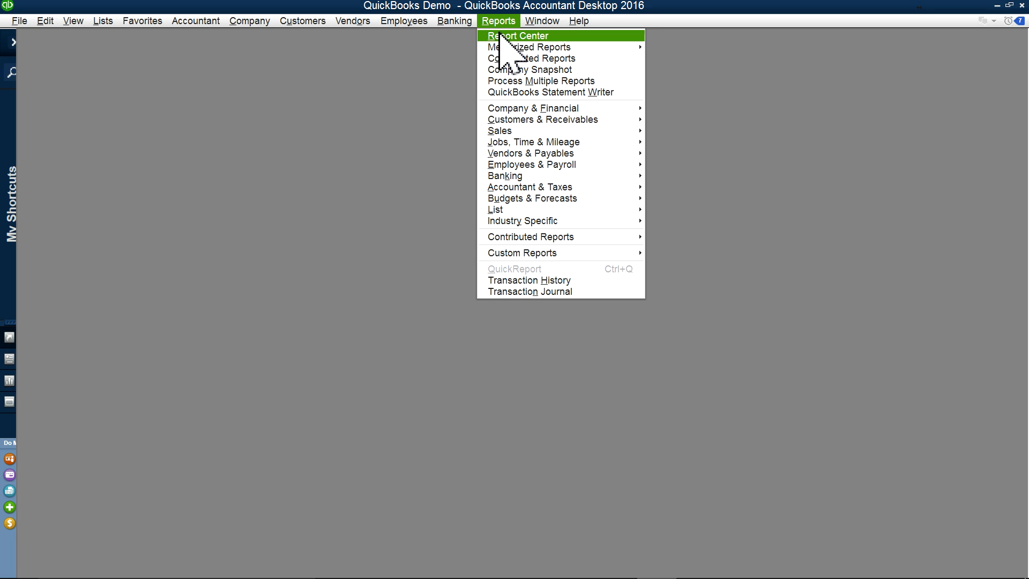
{"action": "mouse_move", "coordinate": [509, 53]}
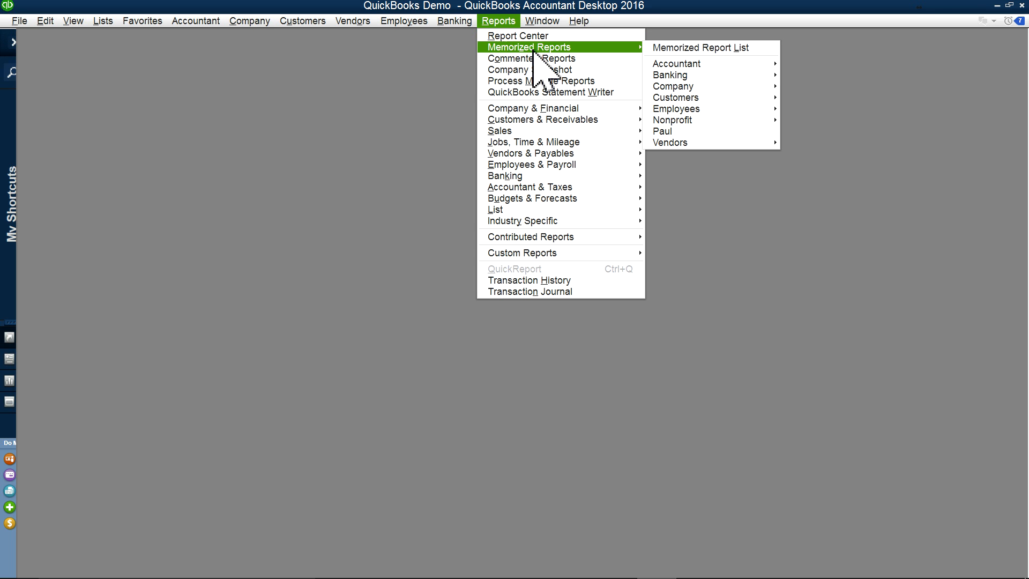
{"action": "left_click", "coordinate": [666, 137]}
{"action": "left_click", "coordinate": [625, 82]}
- Open the standard Profit & Loss report and set its date range to This Fiscal Year
{"action": "left_click", "coordinate": [499, 21]}
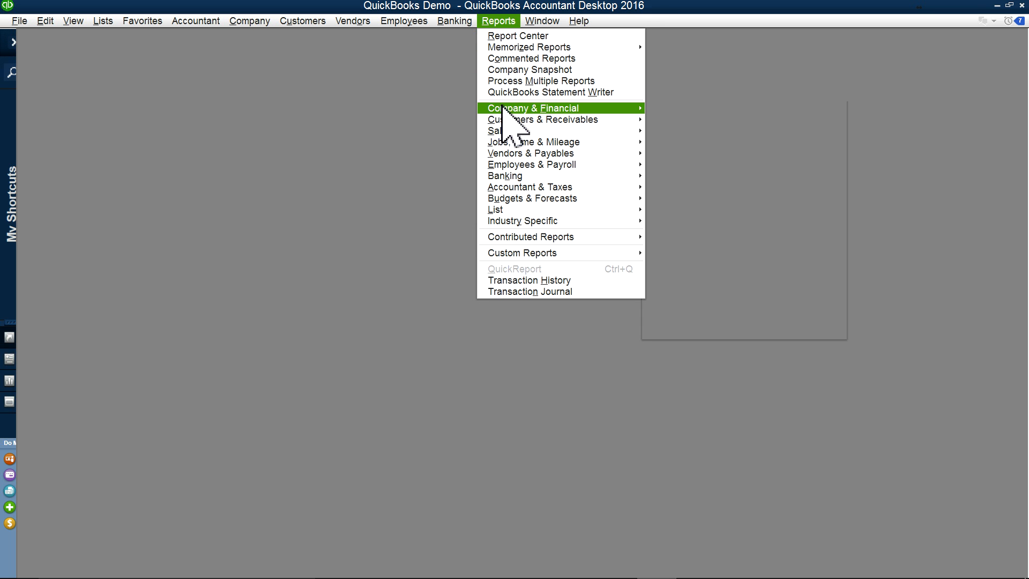
{"action": "mouse_move", "coordinate": [503, 107]}
{"action": "left_click", "coordinate": [686, 109]}
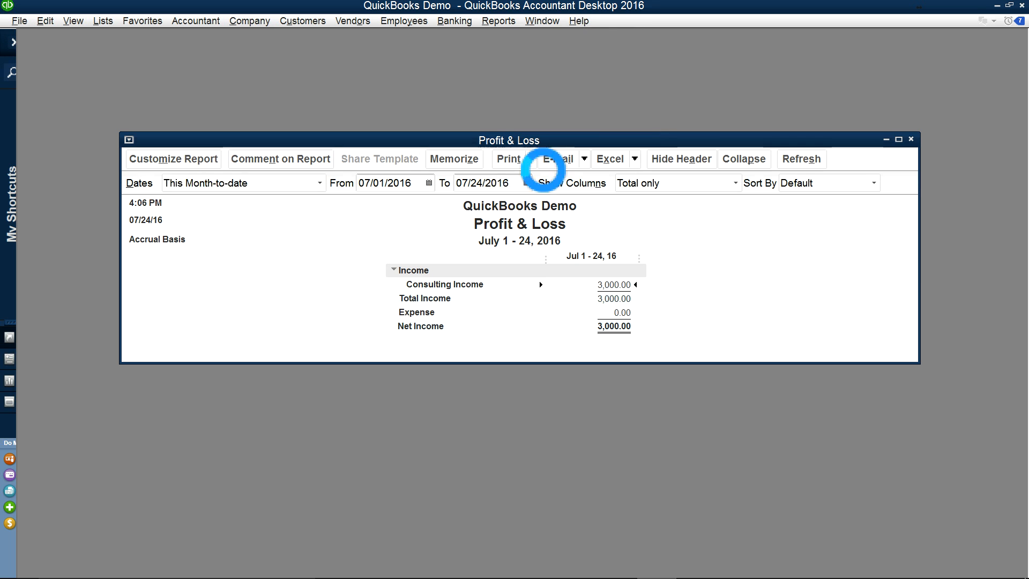
{"action": "left_click", "coordinate": [320, 183]}
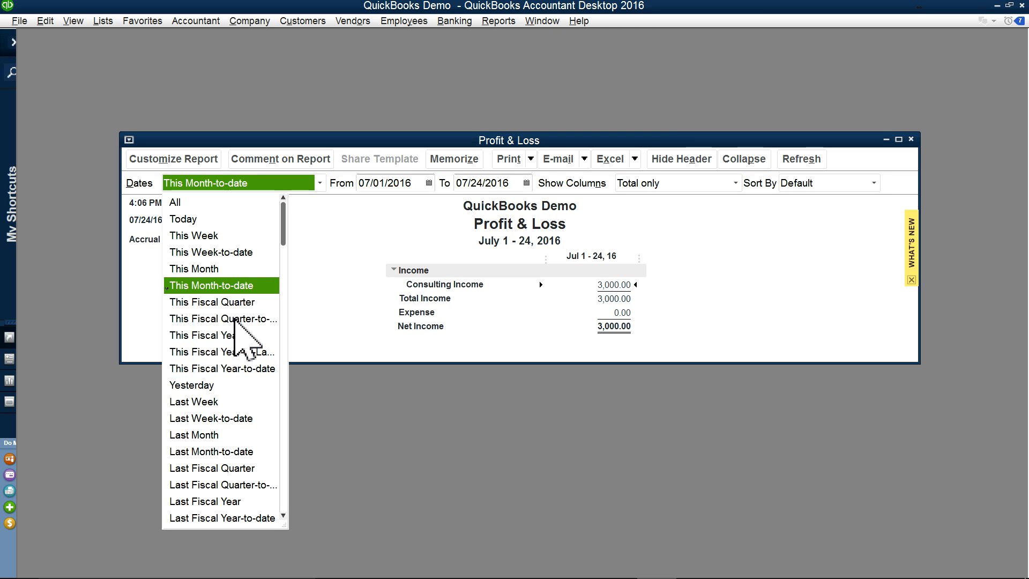
{"action": "left_click", "coordinate": [234, 336]}
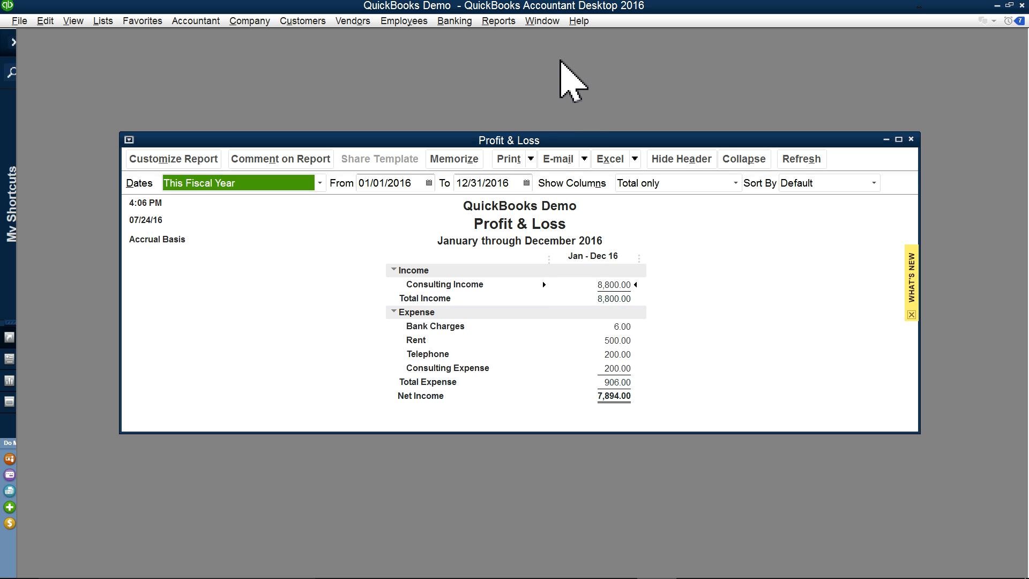
- Memorize the report as Profit & Loss in the new personal memorized report group
{"action": "left_click", "coordinate": [458, 159]}
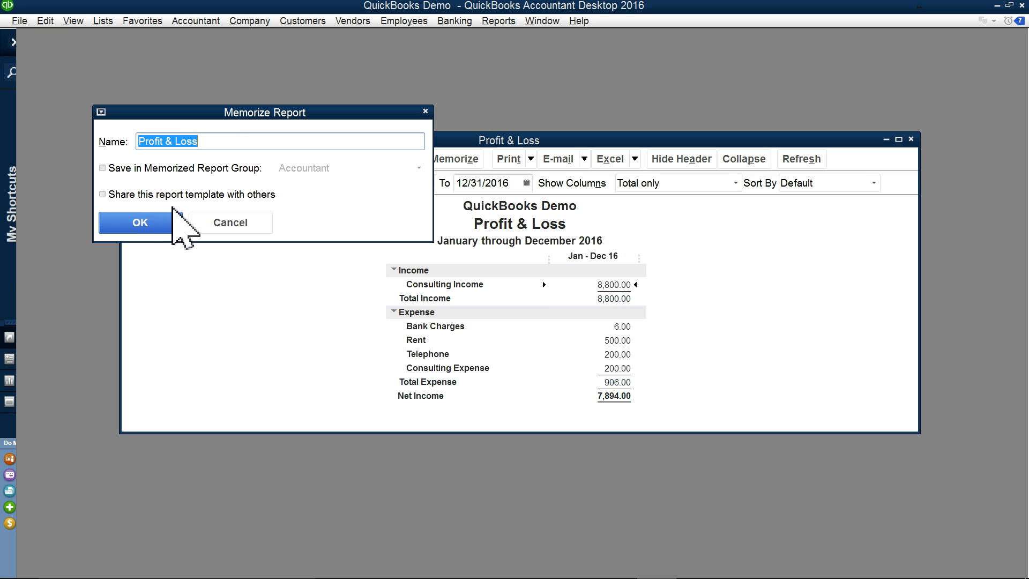
{"action": "left_click", "coordinate": [102, 168]}
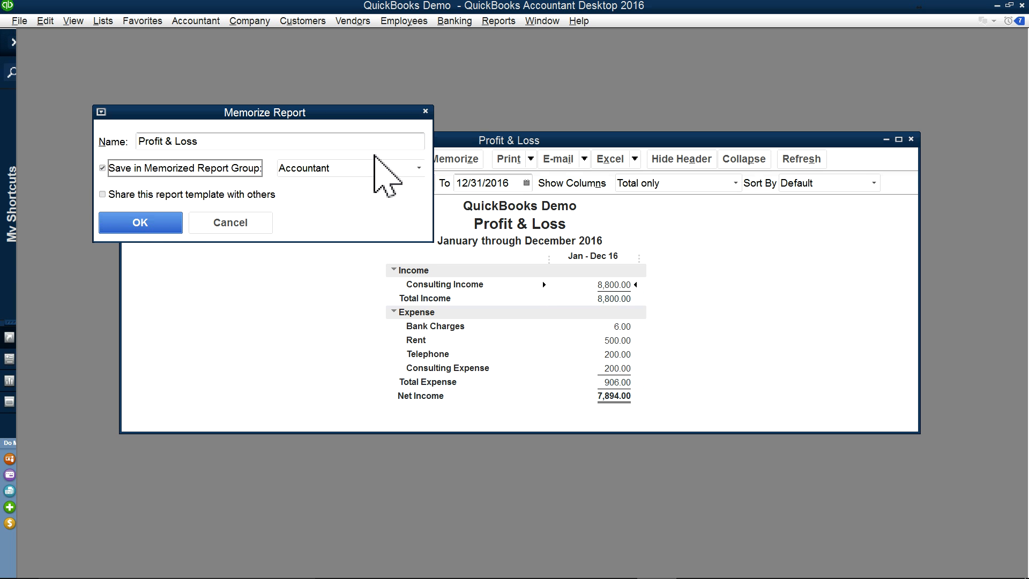
{"action": "left_click", "coordinate": [407, 170]}
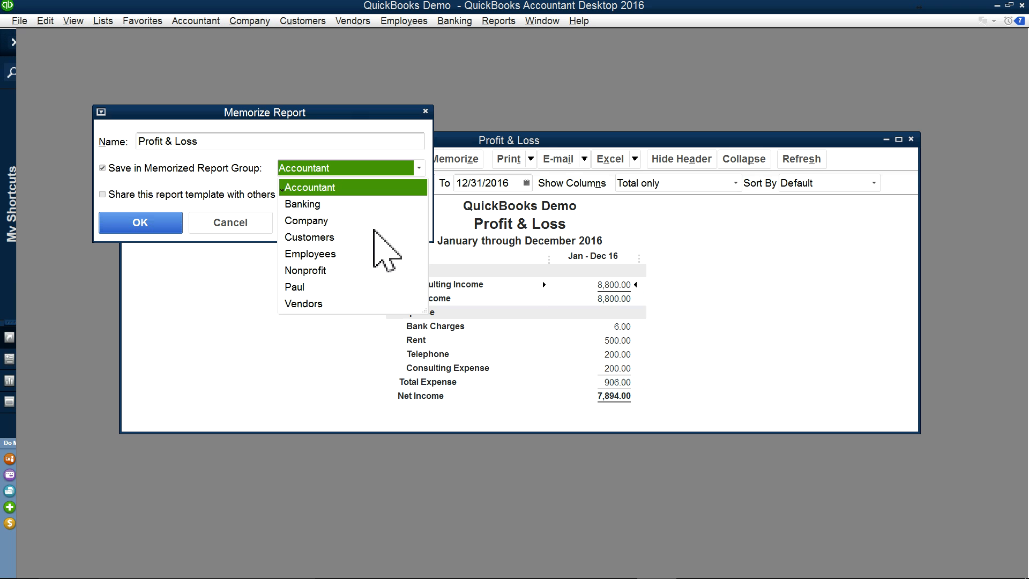
{"action": "left_click", "coordinate": [297, 288]}
{"action": "left_click", "coordinate": [163, 228]}
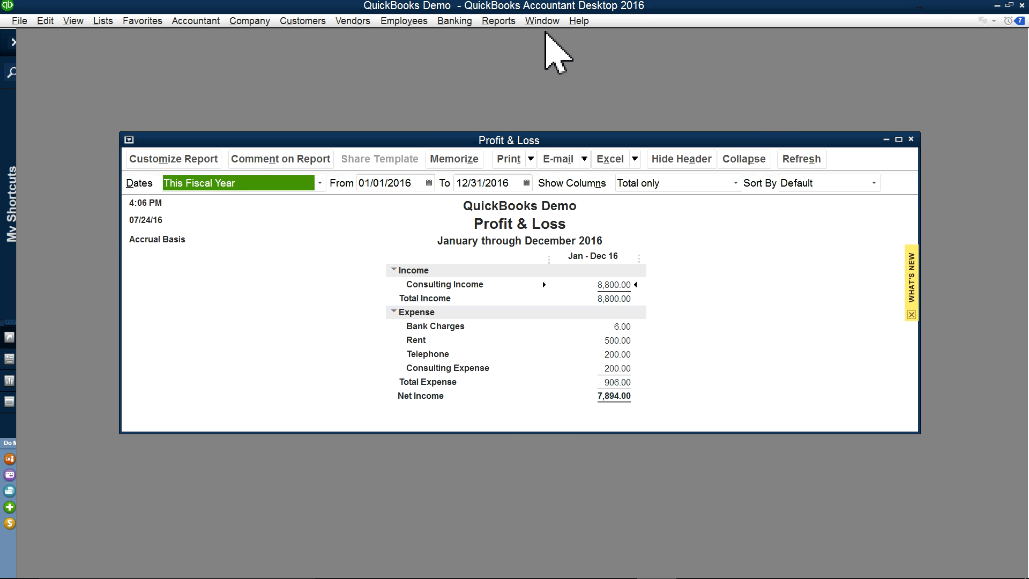
- Open the standard Balance Sheet report
{"action": "left_click", "coordinate": [496, 24]}
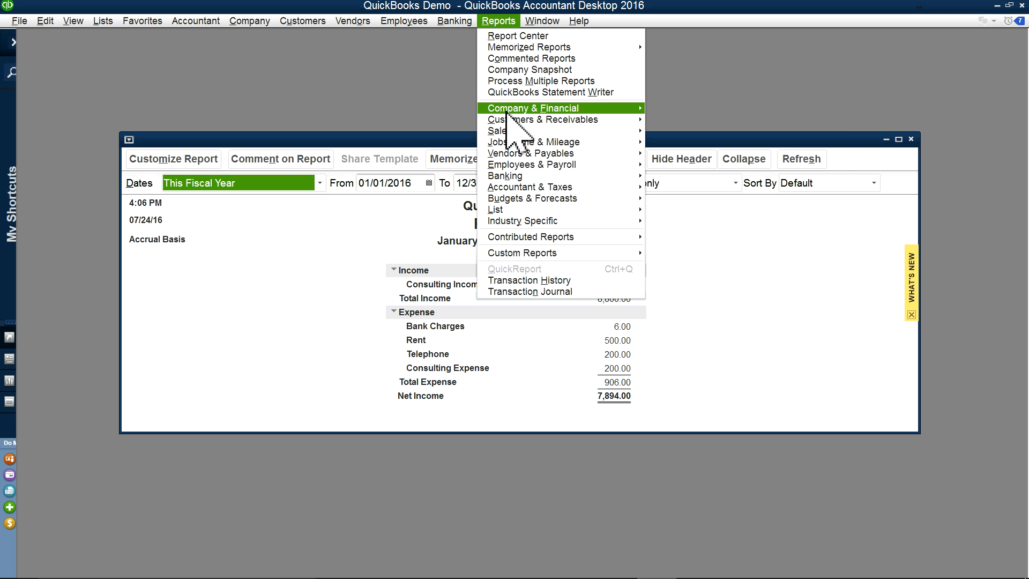
{"action": "mouse_move", "coordinate": [507, 112]}
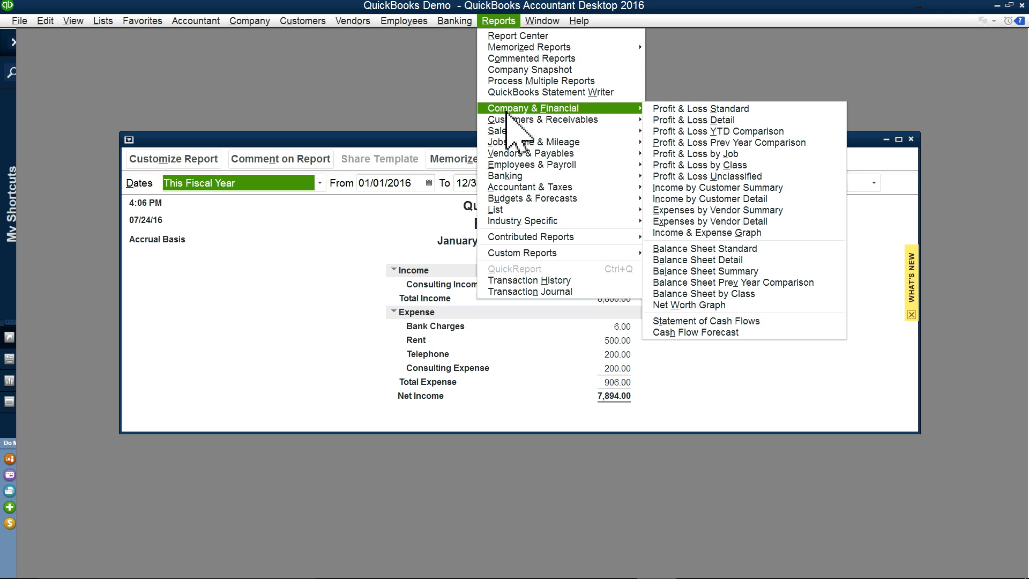
{"action": "left_click", "coordinate": [677, 250]}
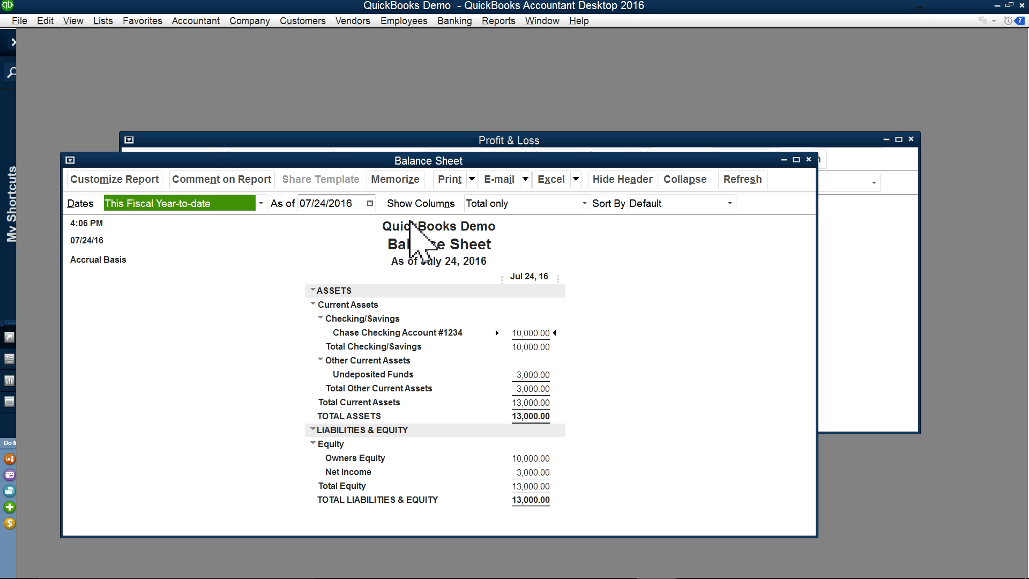
- Memorize the report as Balance Sheet in the new personal memorized report group, and close the report
{"action": "left_click", "coordinate": [395, 179]}
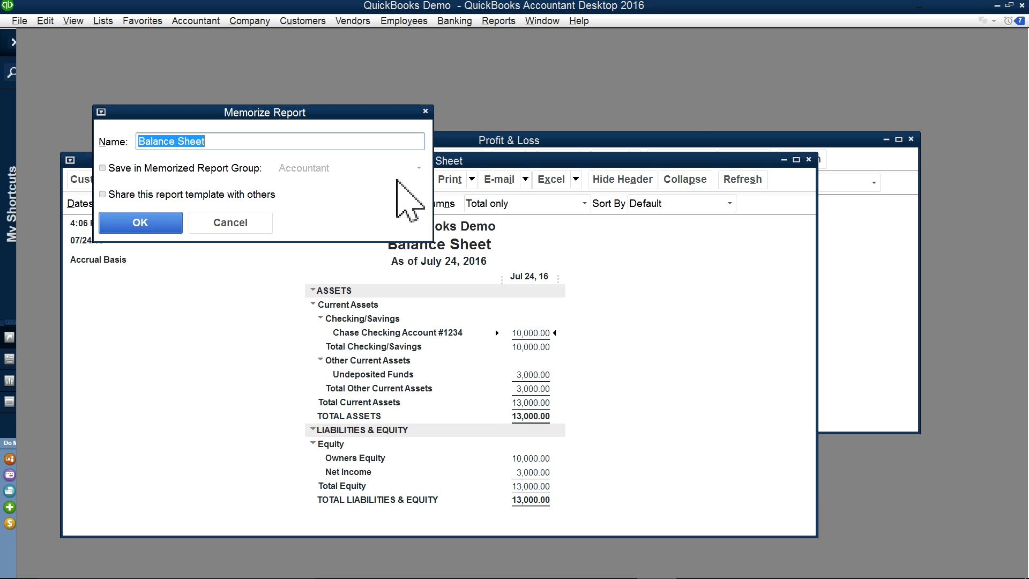
{"action": "left_click", "coordinate": [102, 168]}
{"action": "left_click", "coordinate": [419, 167]}
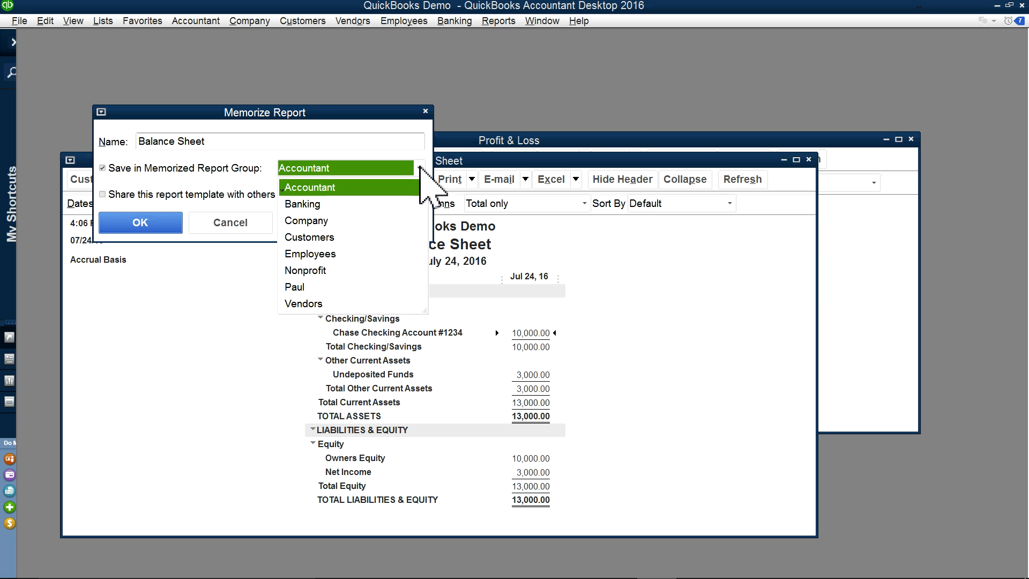
{"action": "left_click", "coordinate": [298, 287]}
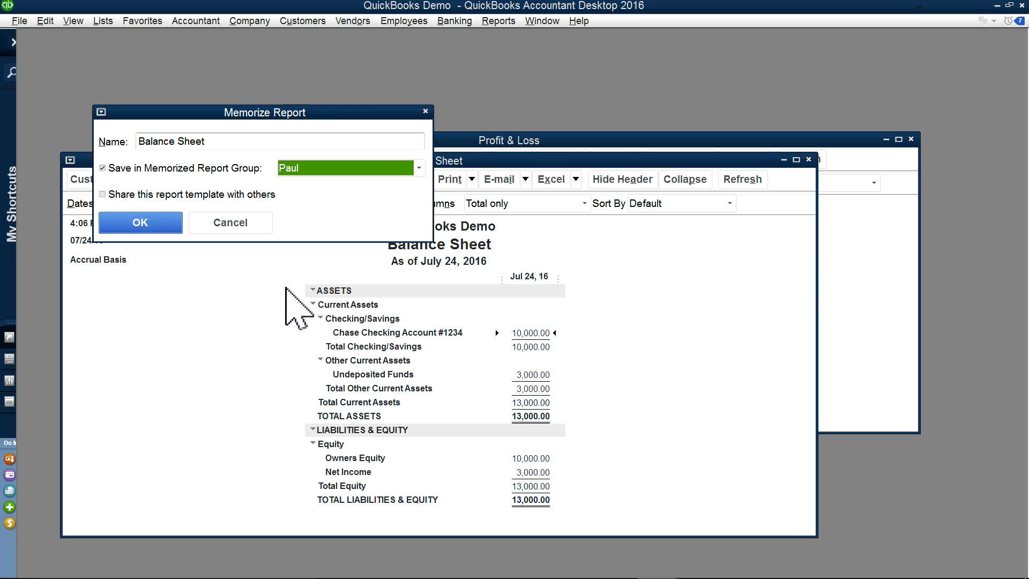
{"action": "left_click", "coordinate": [140, 224]}
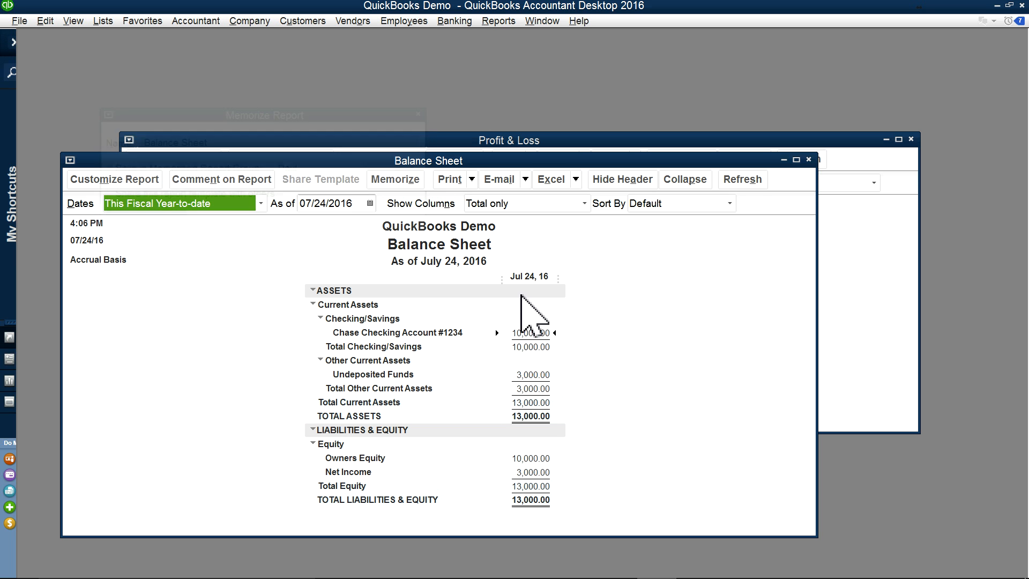
{"action": "left_click", "coordinate": [809, 159]}
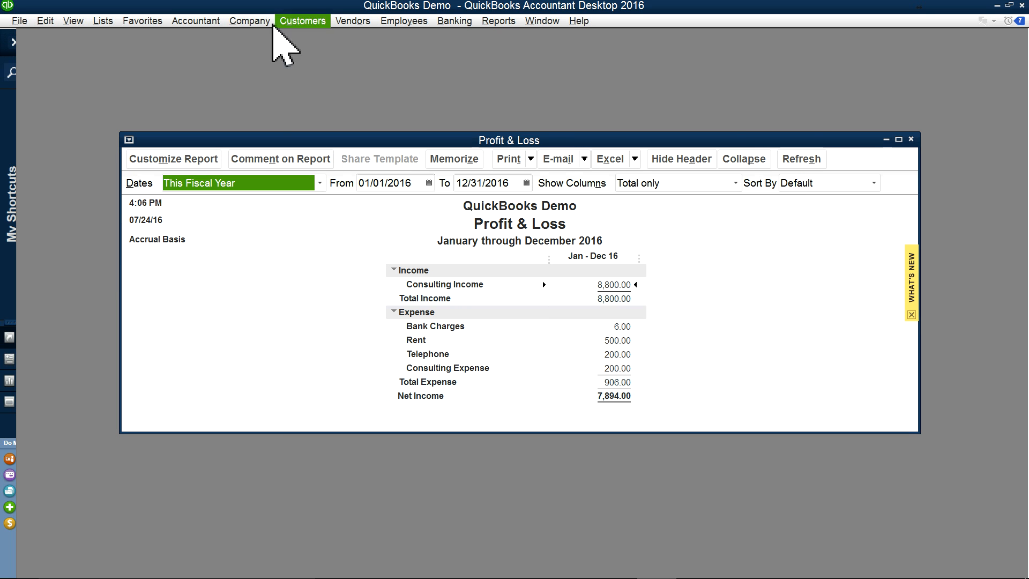
{"action": "left_click", "coordinate": [101, 21]}
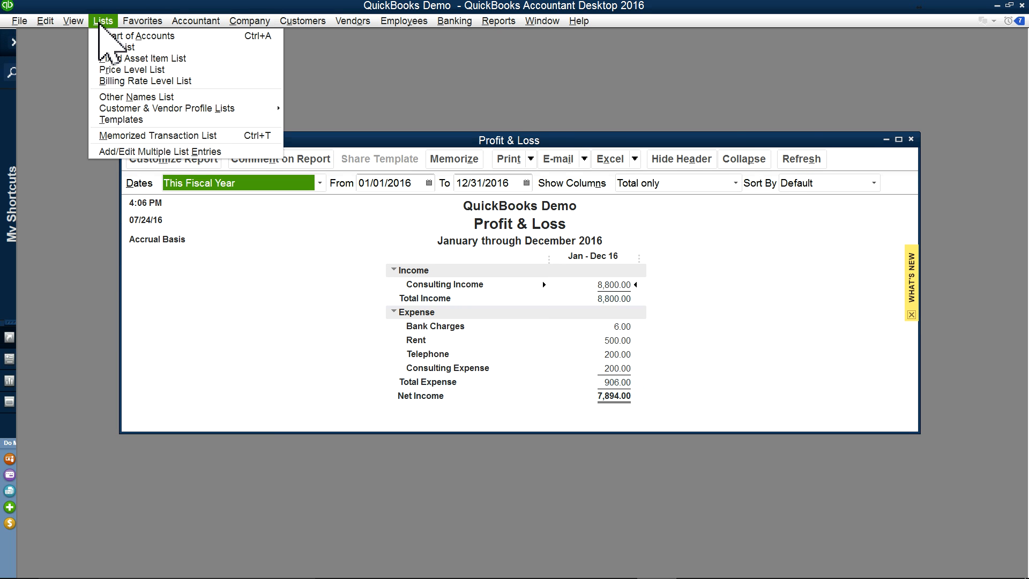
{"action": "left_click", "coordinate": [101, 22]}
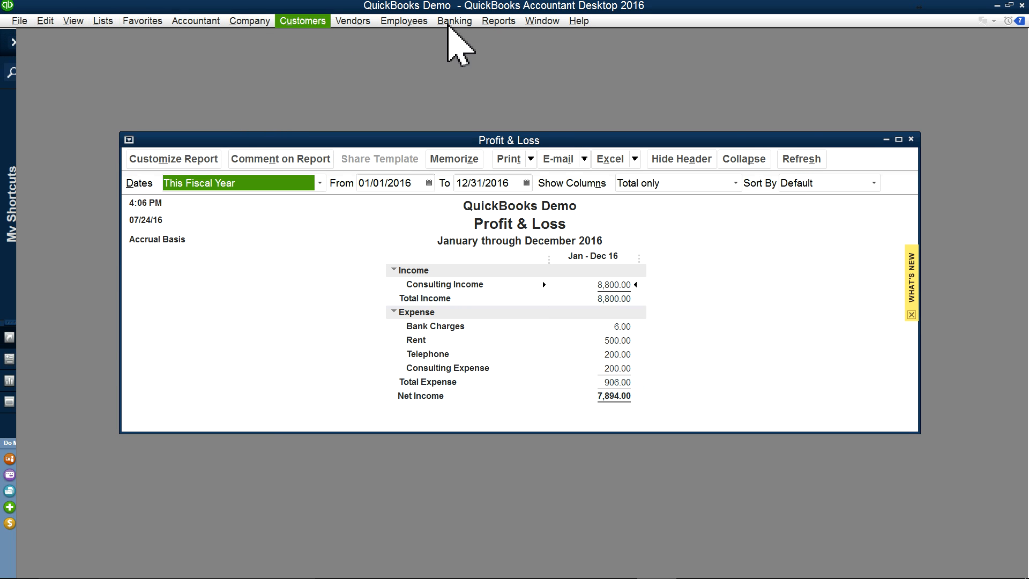
{"action": "left_click", "coordinate": [496, 22]}
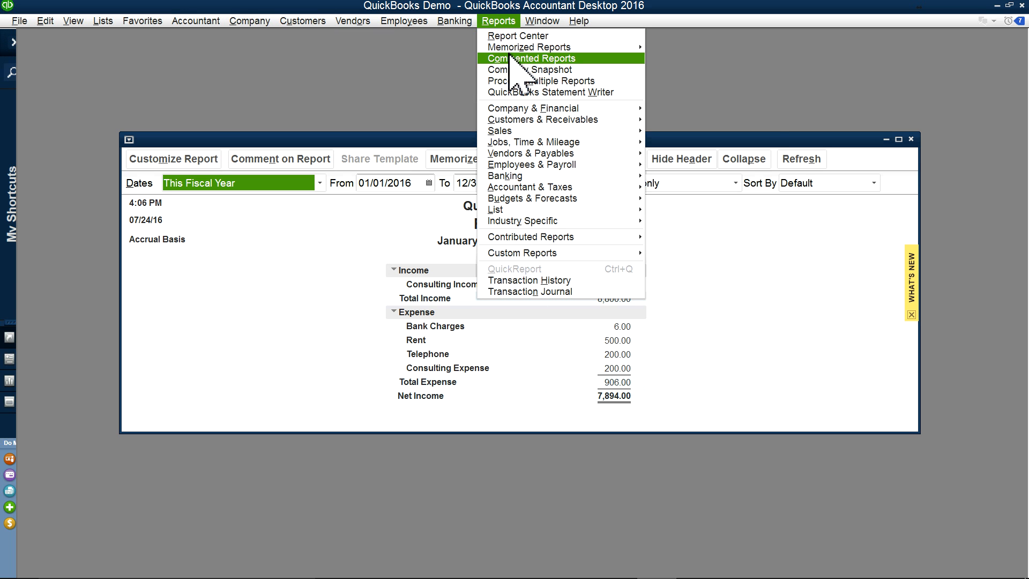
{"action": "mouse_move", "coordinate": [568, 48]}
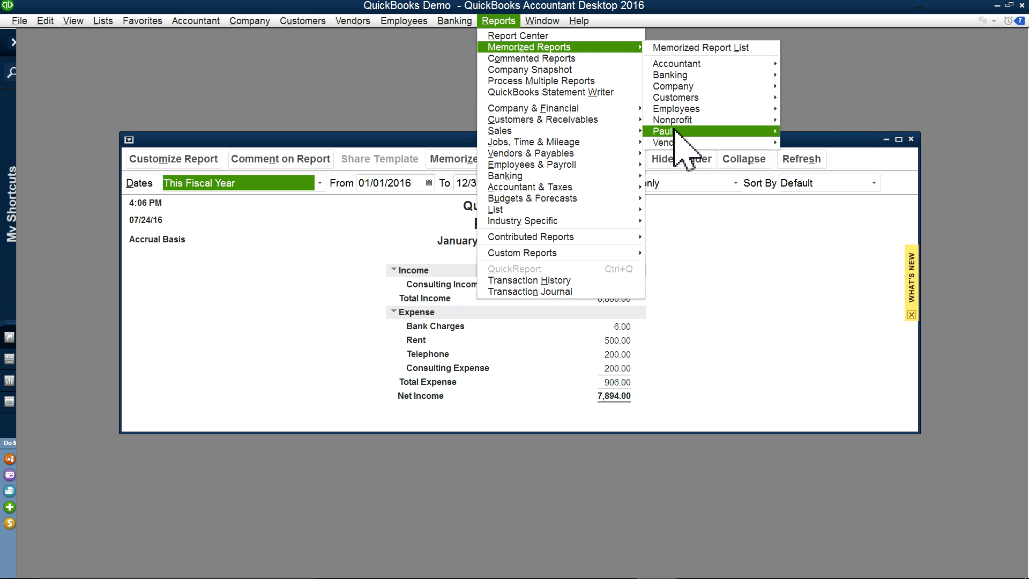
{"action": "mouse_move", "coordinate": [691, 132]}
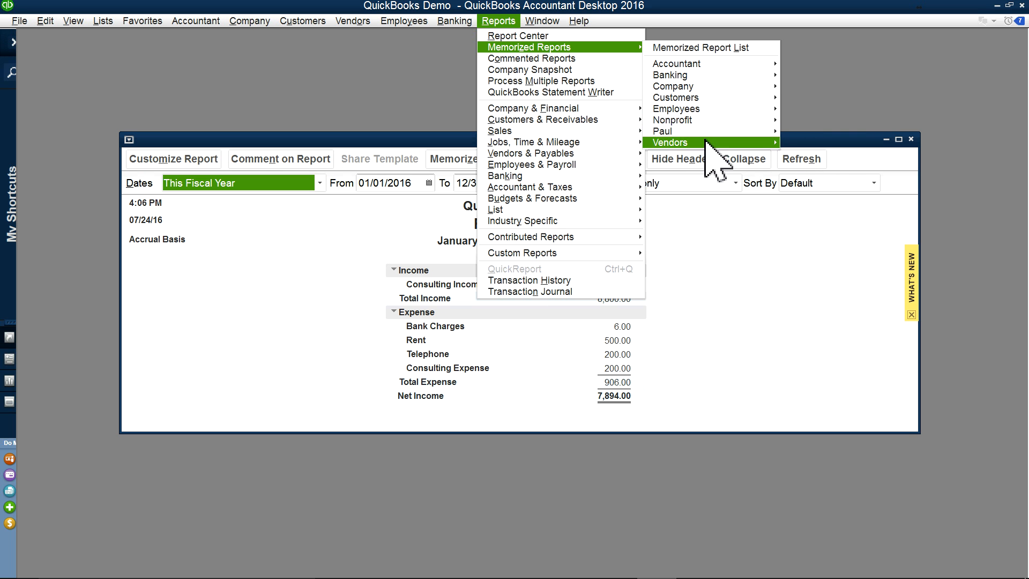
{"action": "left_click", "coordinate": [823, 104]}
- Close all open windows and open the memorized Balance Sheet from the personal memorized report group
{"action": "left_click", "coordinate": [547, 28]}
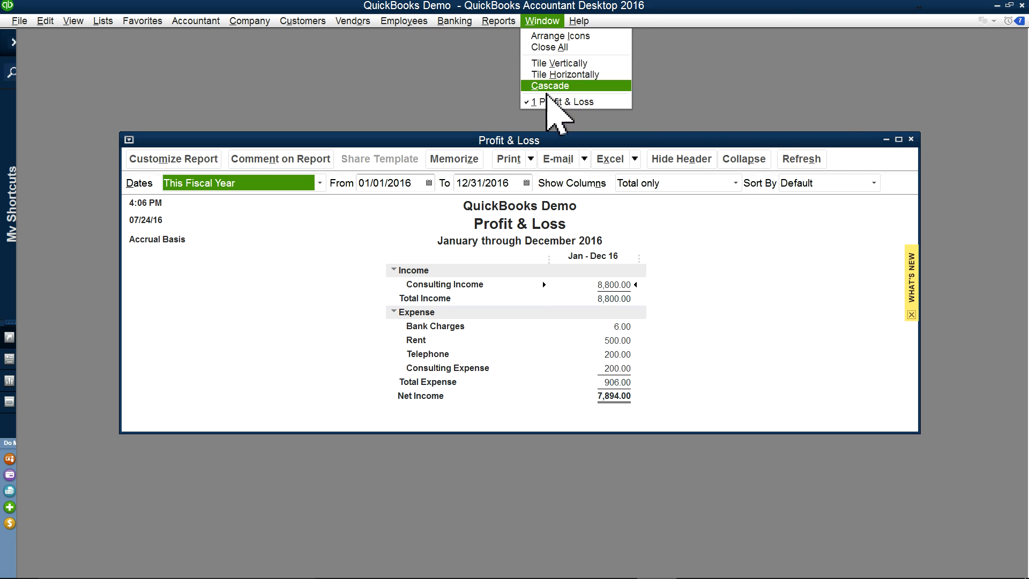
{"action": "left_click", "coordinate": [547, 50]}
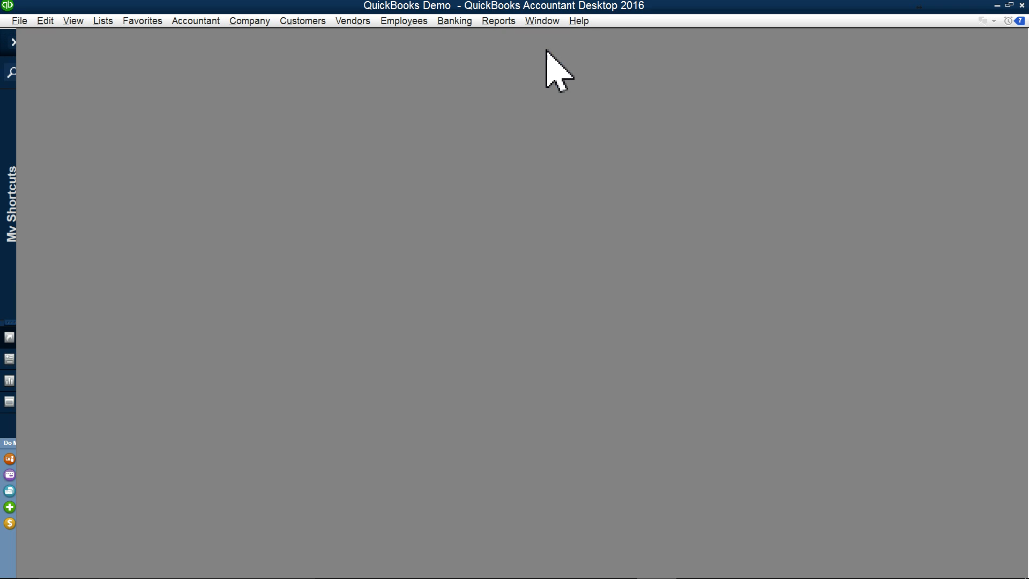
{"action": "left_click", "coordinate": [501, 27]}
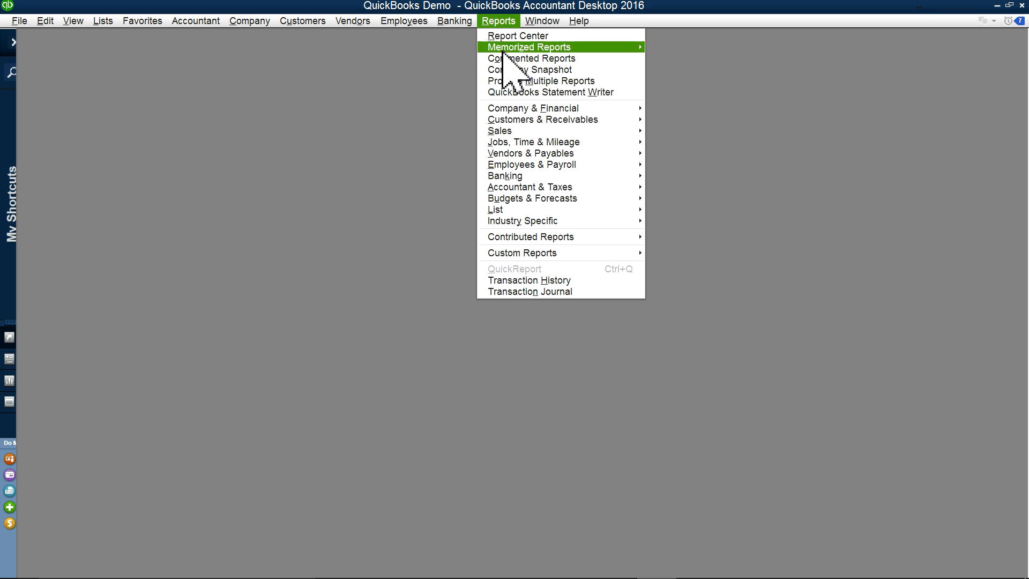
{"action": "mouse_move", "coordinate": [509, 51]}
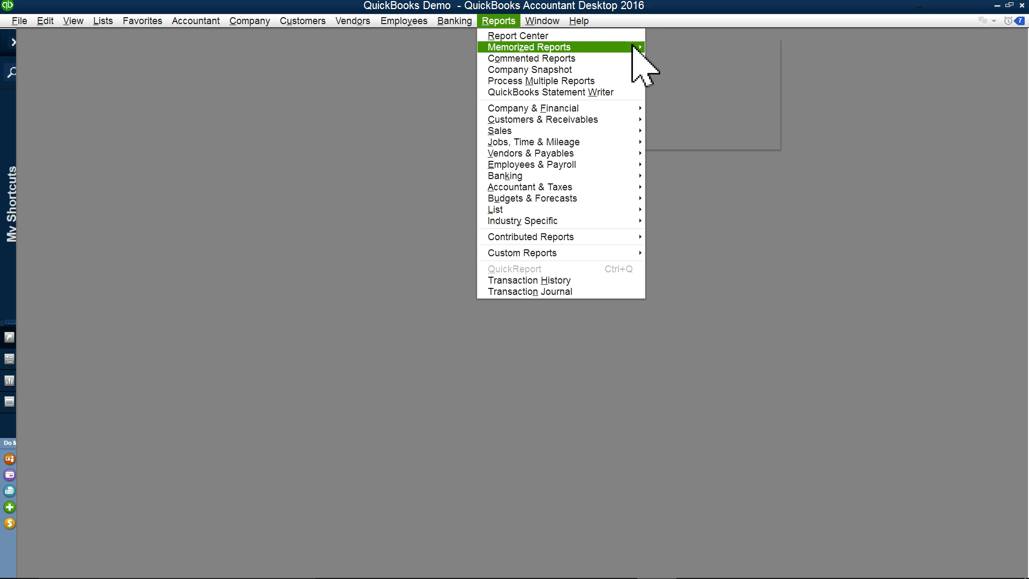
{"action": "mouse_move", "coordinate": [689, 133]}
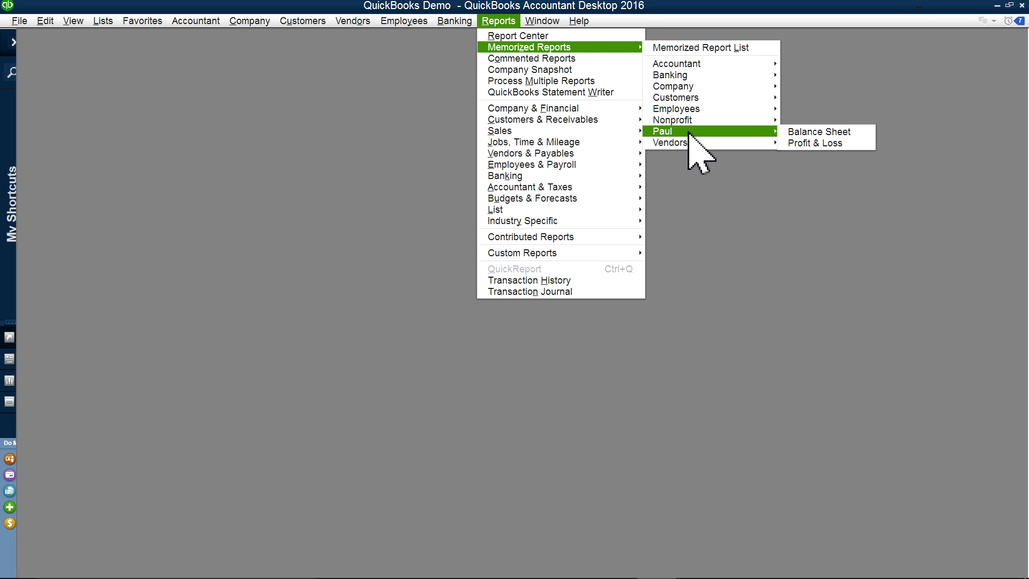
{"action": "left_click", "coordinate": [828, 135]}
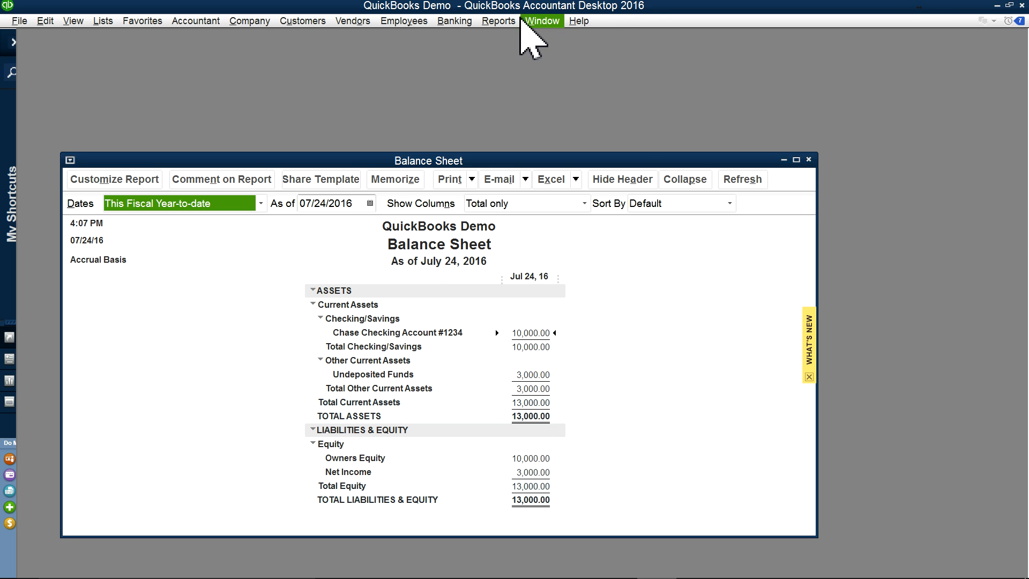
- Open the memorized Profit & Loss report from the personal memorized report group
{"action": "left_click", "coordinate": [501, 22]}
{"action": "mouse_move", "coordinate": [572, 113]}
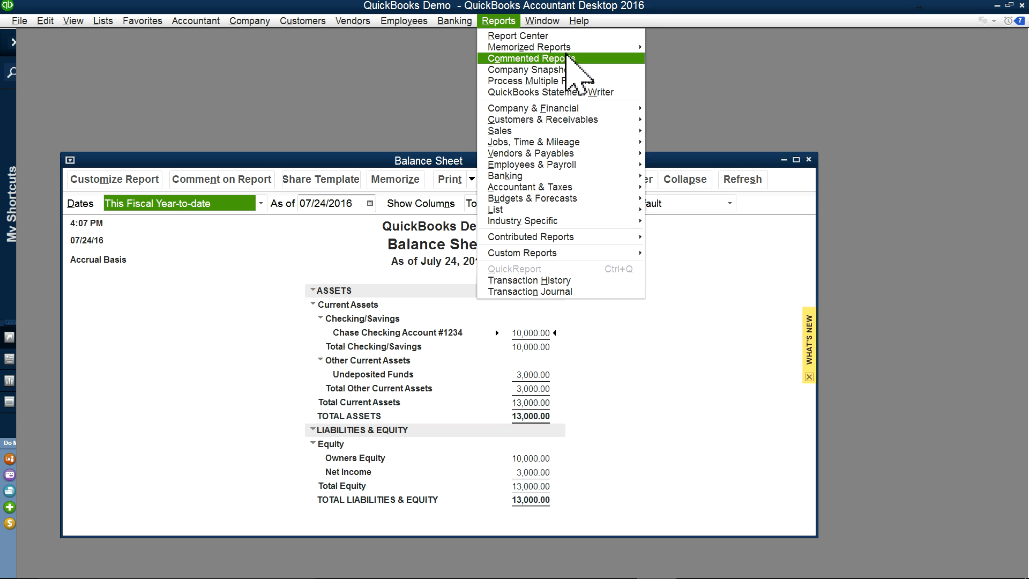
{"action": "mouse_move", "coordinate": [576, 50]}
{"action": "mouse_move", "coordinate": [683, 131]}
{"action": "left_click", "coordinate": [814, 145]}
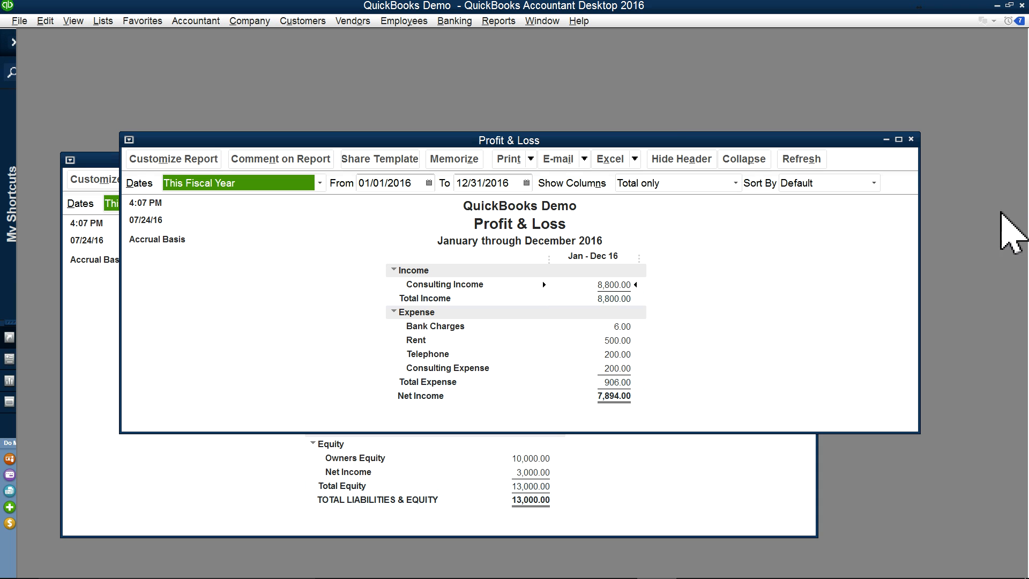
- Close both report windows and bring up the company Home page in a maximized window
{"action": "left_click", "coordinate": [535, 22]}
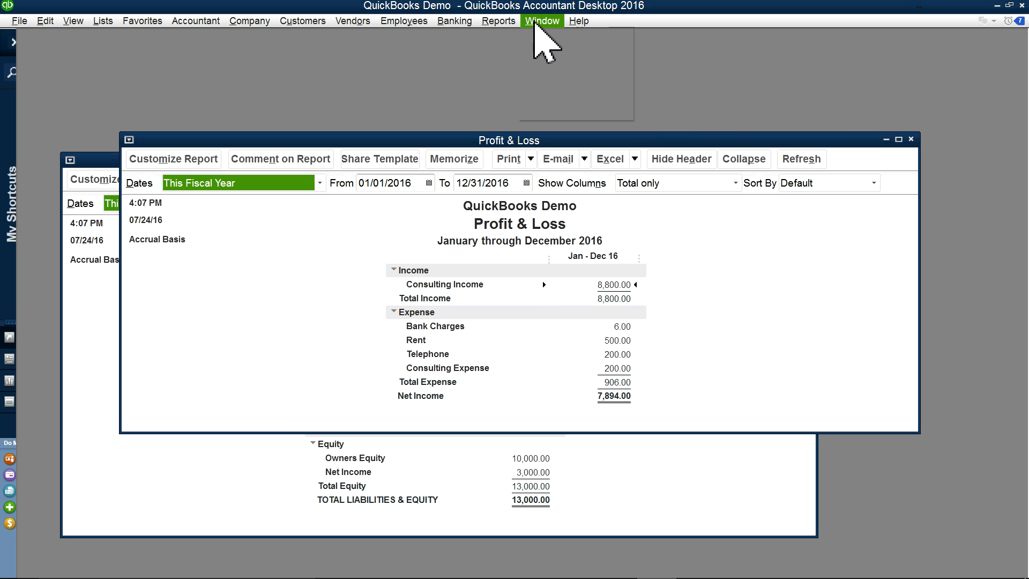
{"action": "left_click", "coordinate": [543, 49]}
{"action": "left_click", "coordinate": [251, 21]}
{"action": "left_click", "coordinate": [249, 34]}
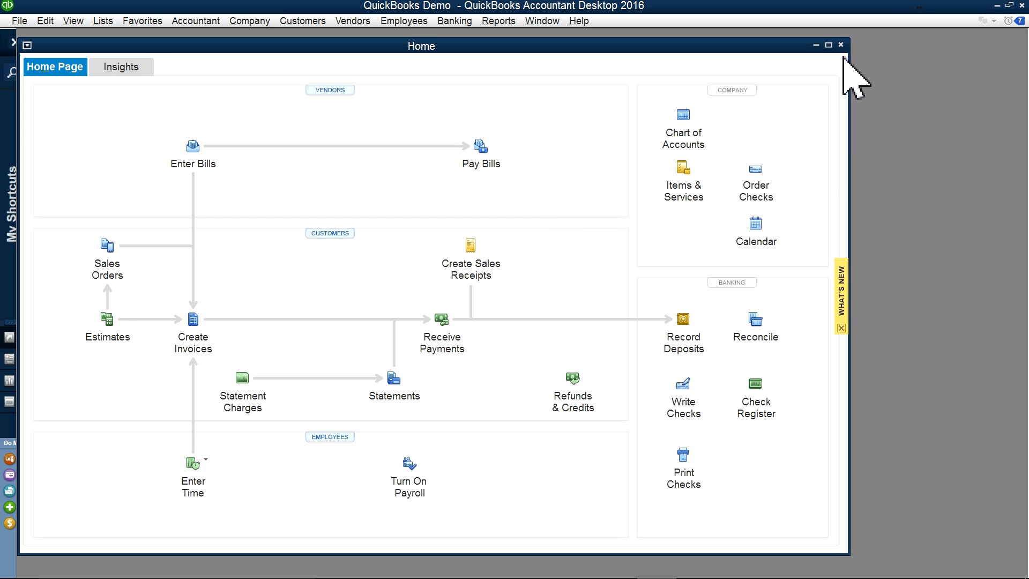
{"action": "left_click", "coordinate": [828, 45]}
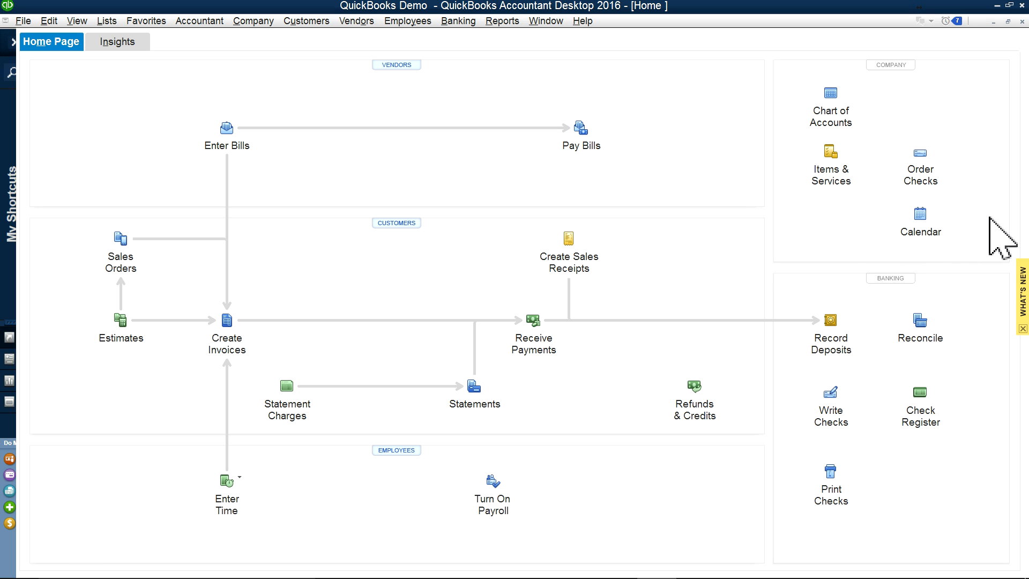
- View the July 2016 transactions in the Calendar, and return to the maximized Home page
{"action": "left_click", "coordinate": [920, 229]}
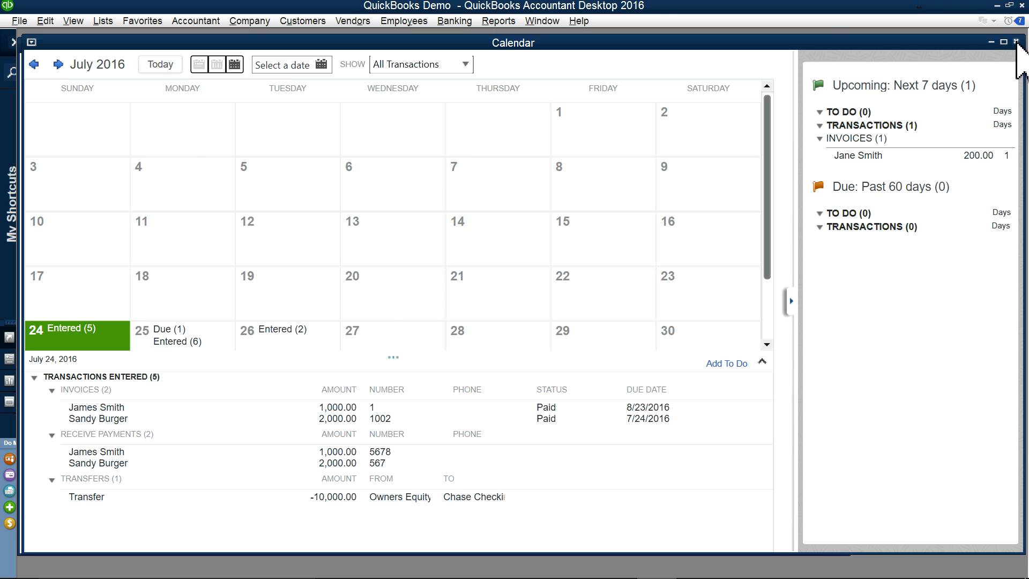
{"action": "left_click", "coordinate": [1016, 43]}
{"action": "left_click", "coordinate": [829, 44]}
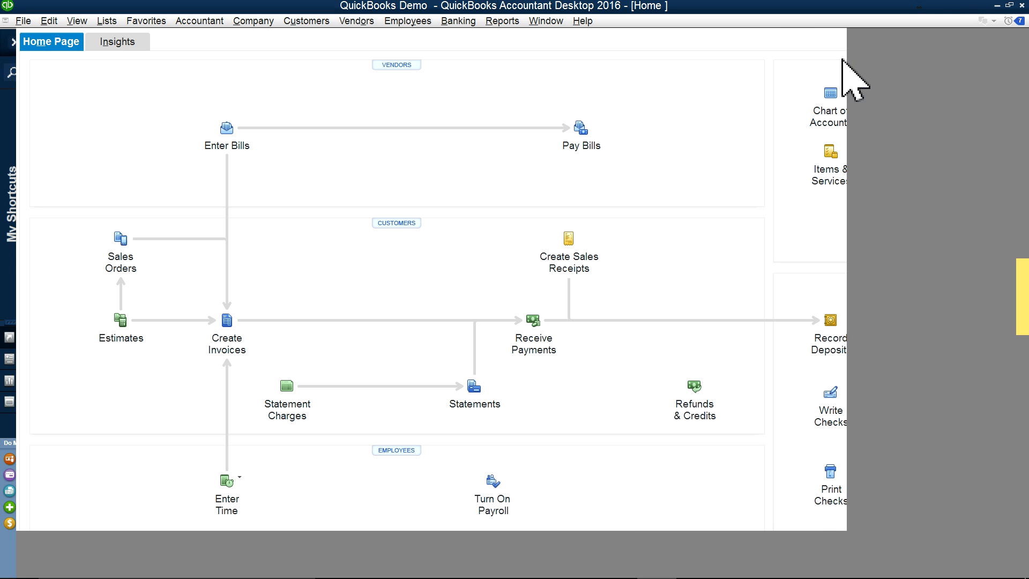